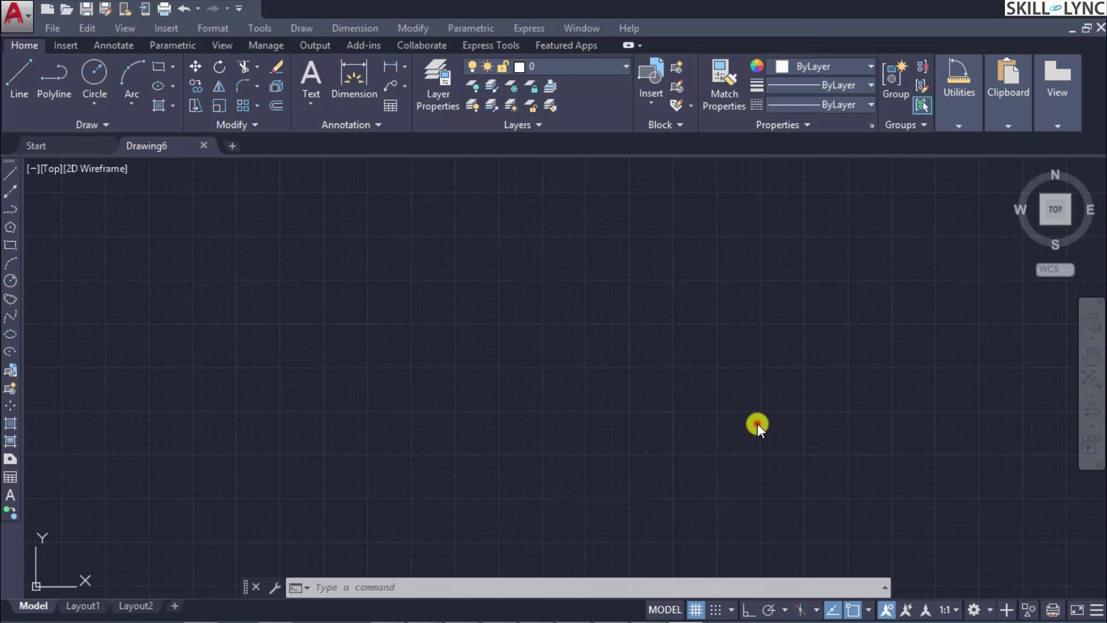
Review the drawing units for length, angle and insertion scale, and accept them
type("UNITS")
key("Return")
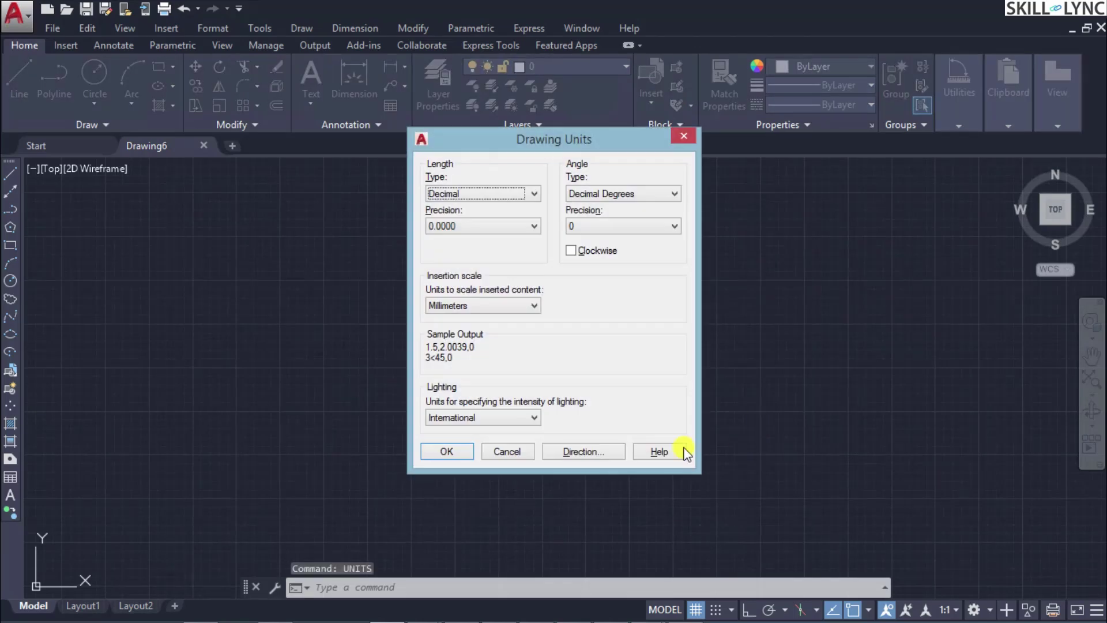
left_click(455, 451)
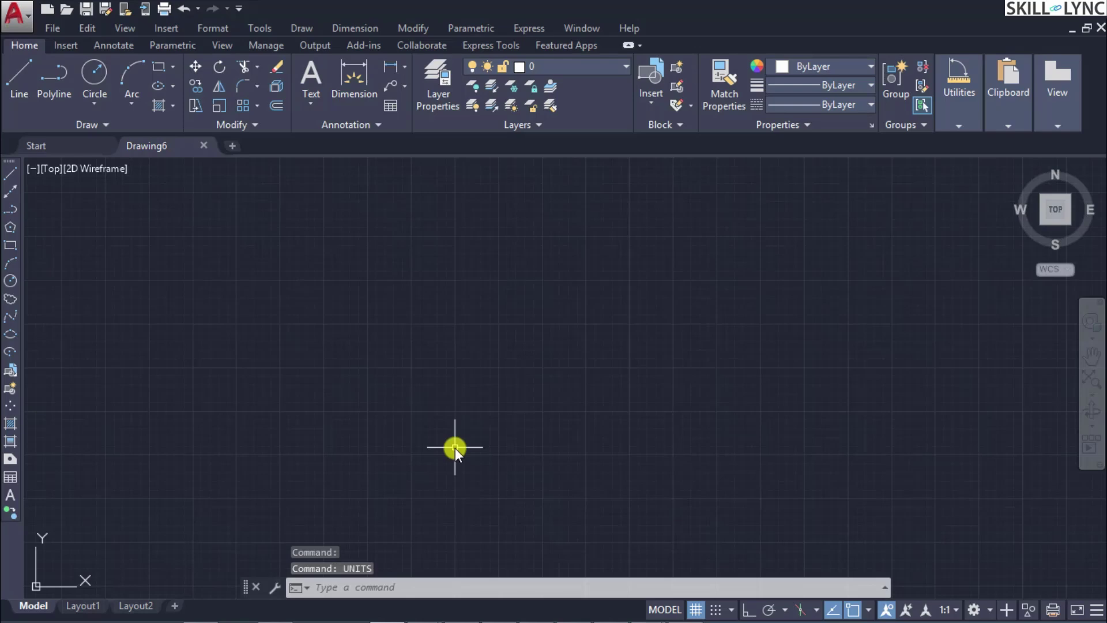
Set the model space limits with lower left corner 0,0 and upper right corner 420,297
type("LIMITS")
key("Return")
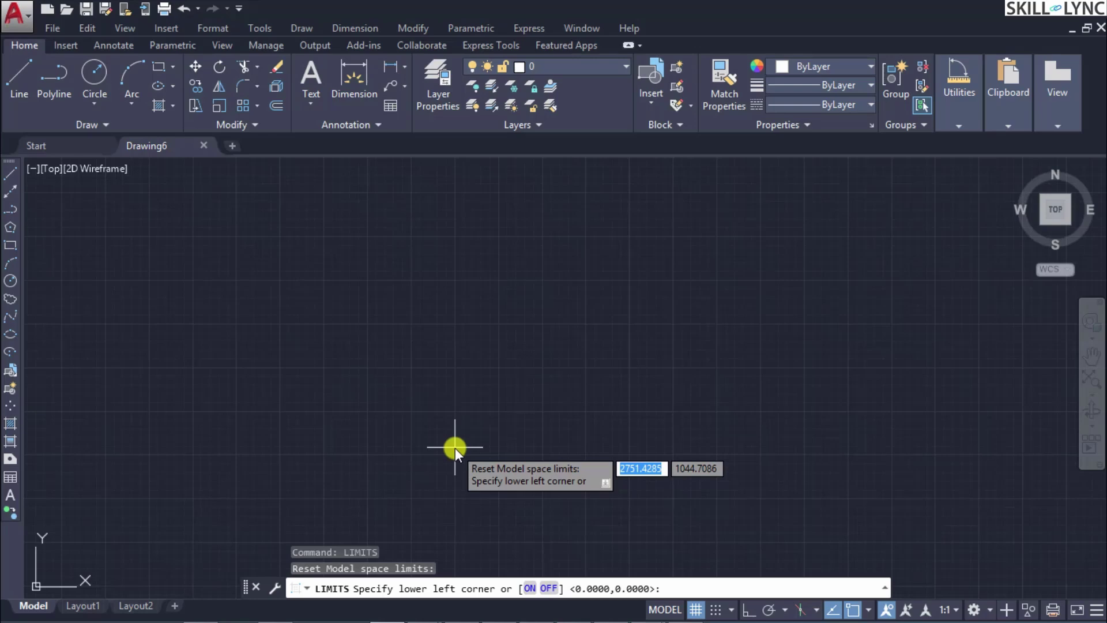
type("0,0")
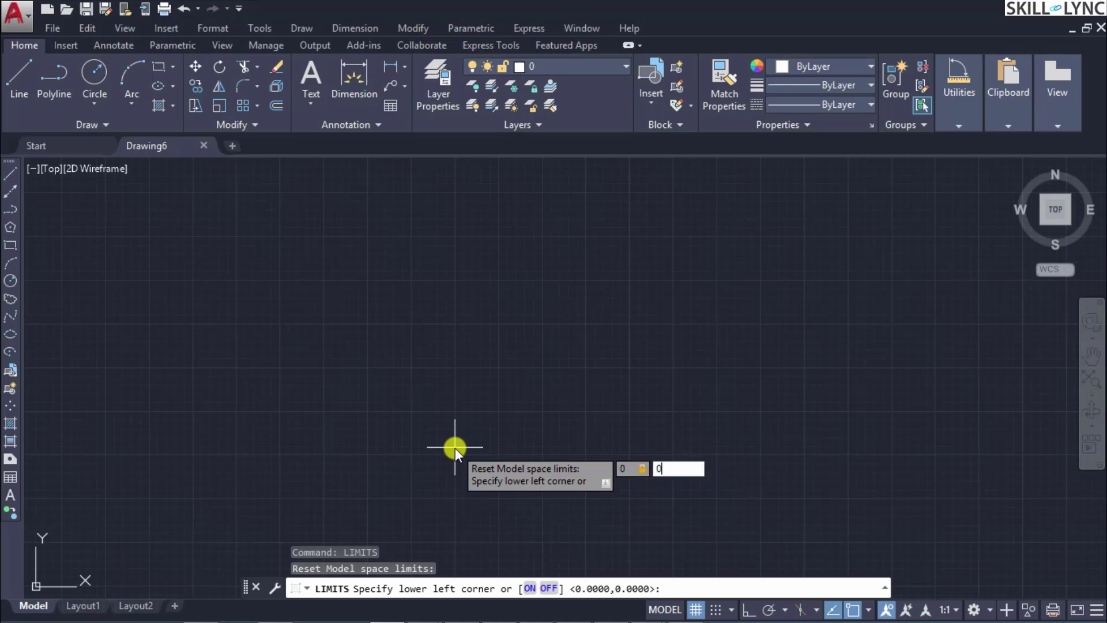
key("Return")
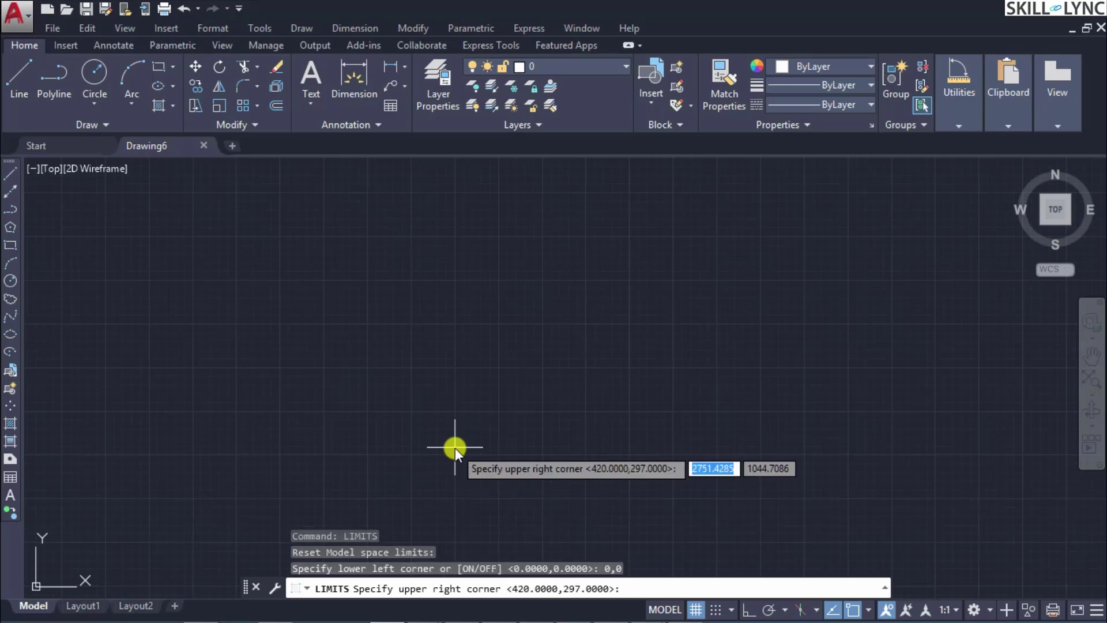
type("420,")
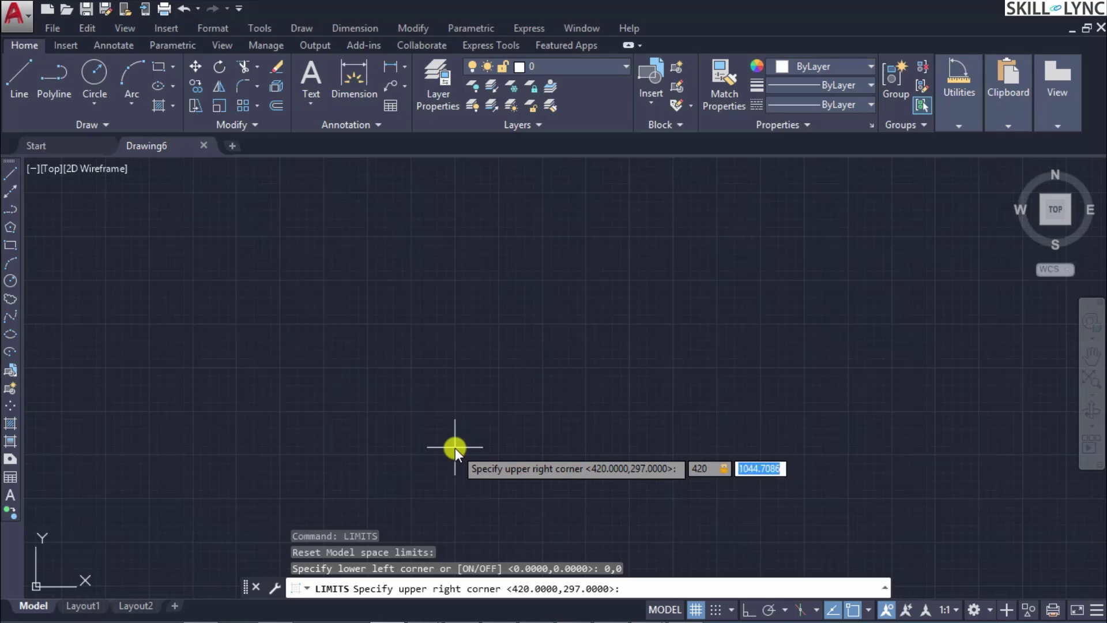
type("297")
key("Return")
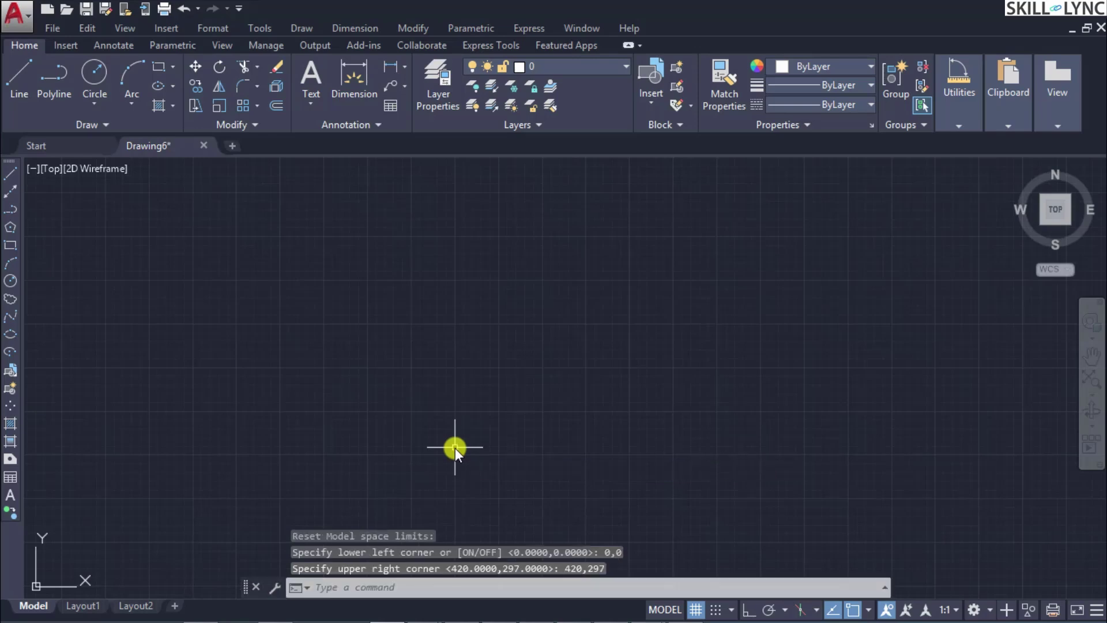
Draw a rectangle 63 mm wide and 41.2 mm high as the outline of the latch plate
left_click(1092, 383)
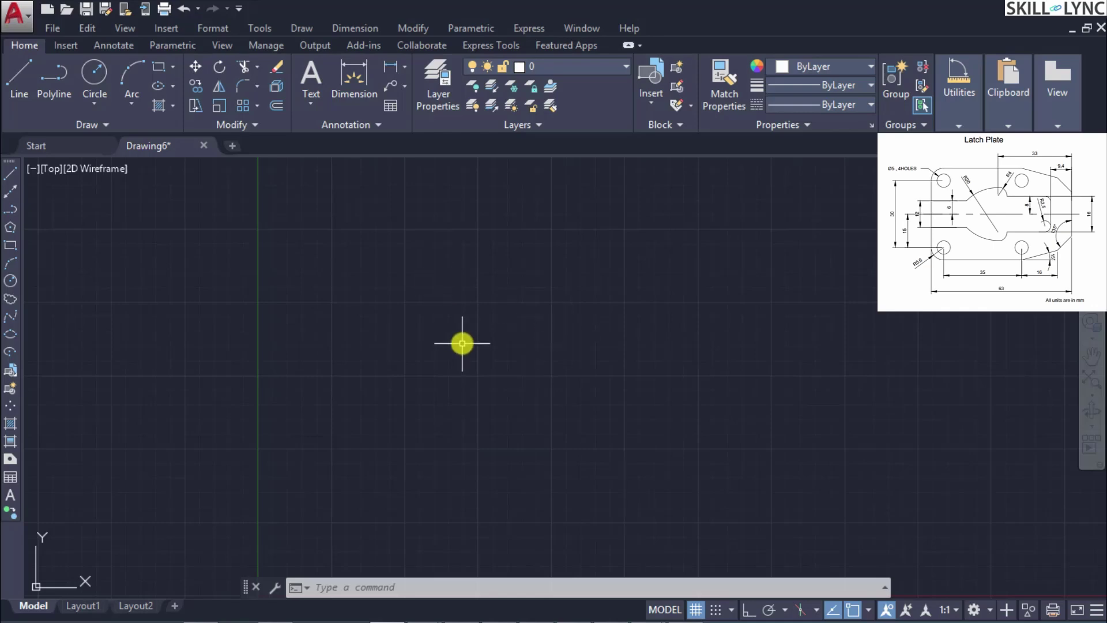
type("REC")
key("Return")
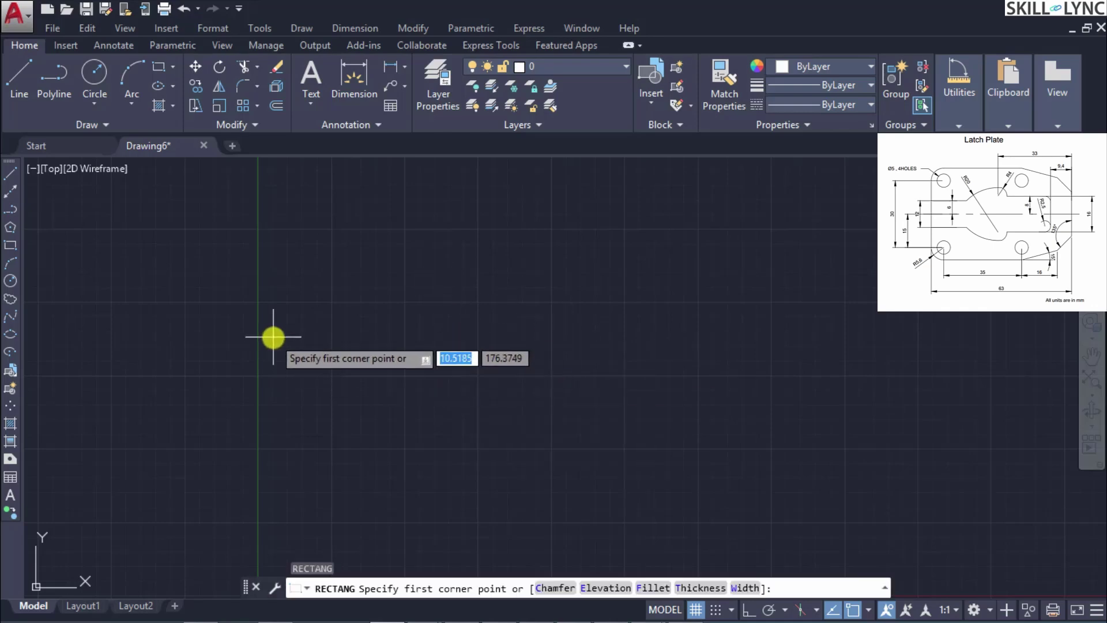
left_click(287, 444)
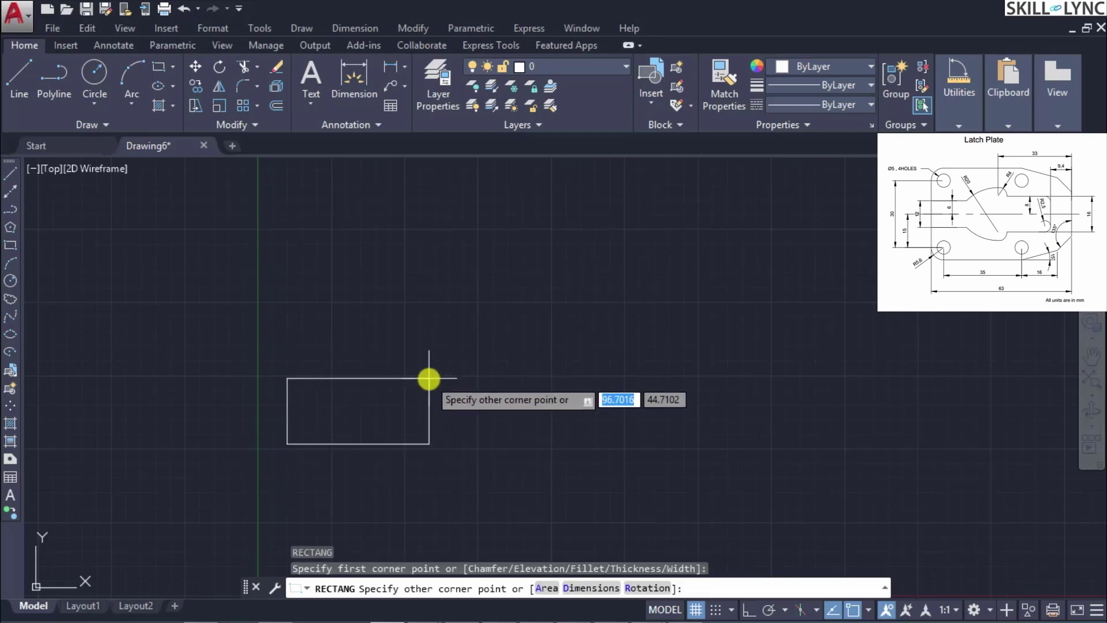
type("@")
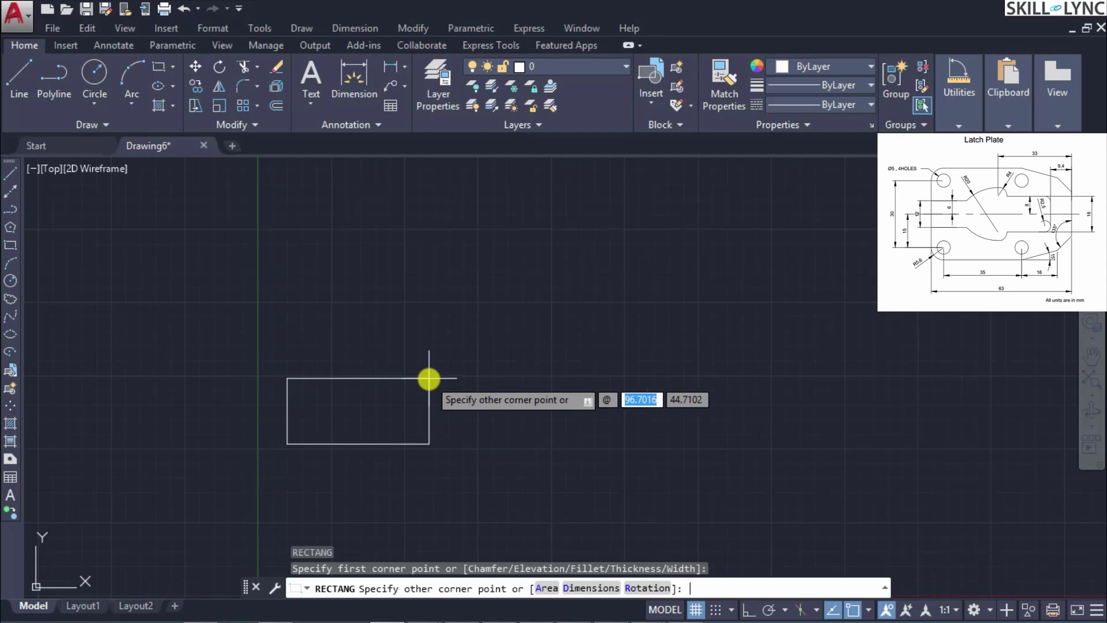
type("63")
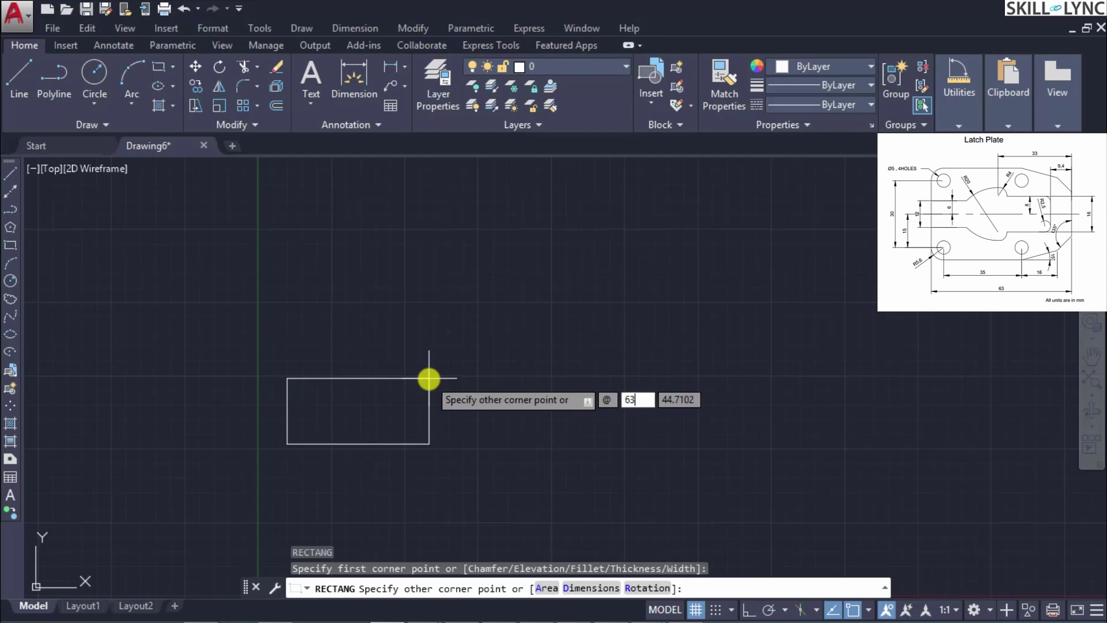
key("Tab")
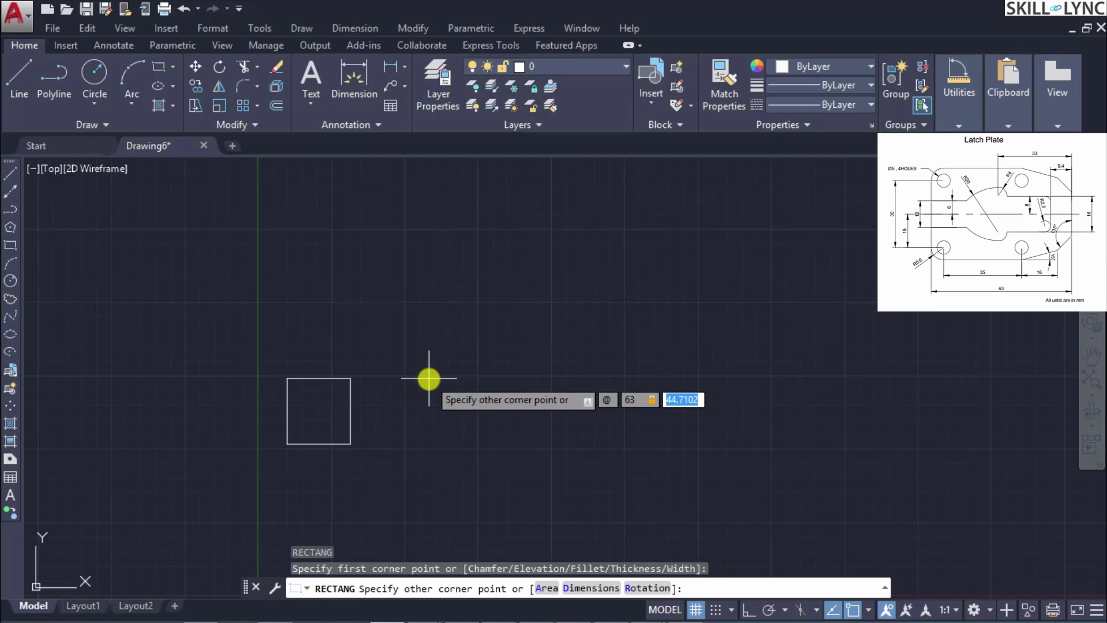
type("41.2")
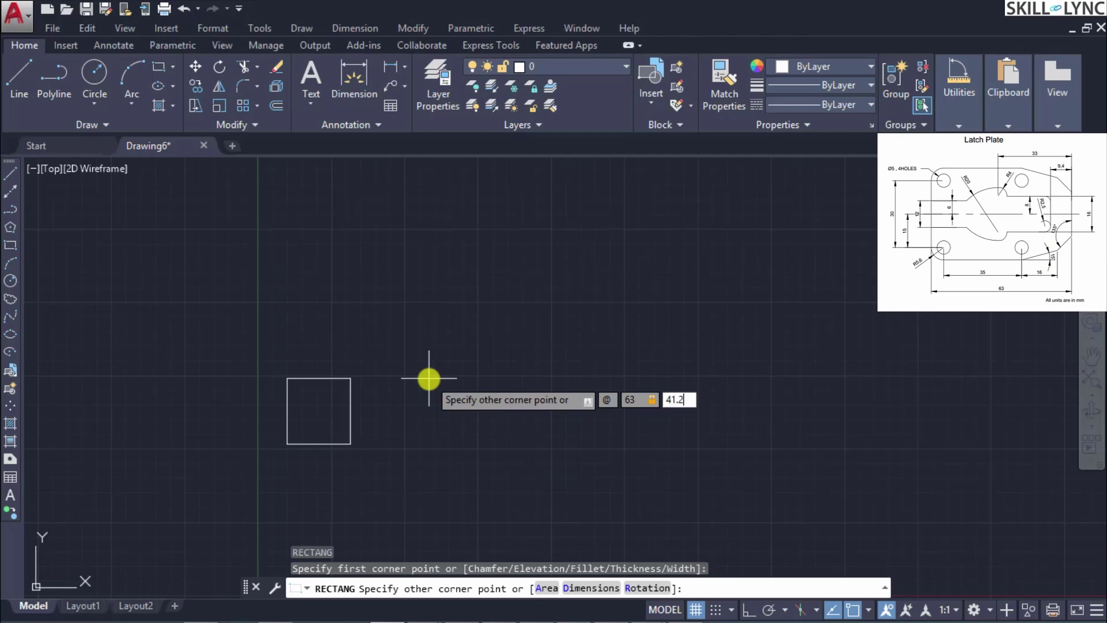
key("Return")
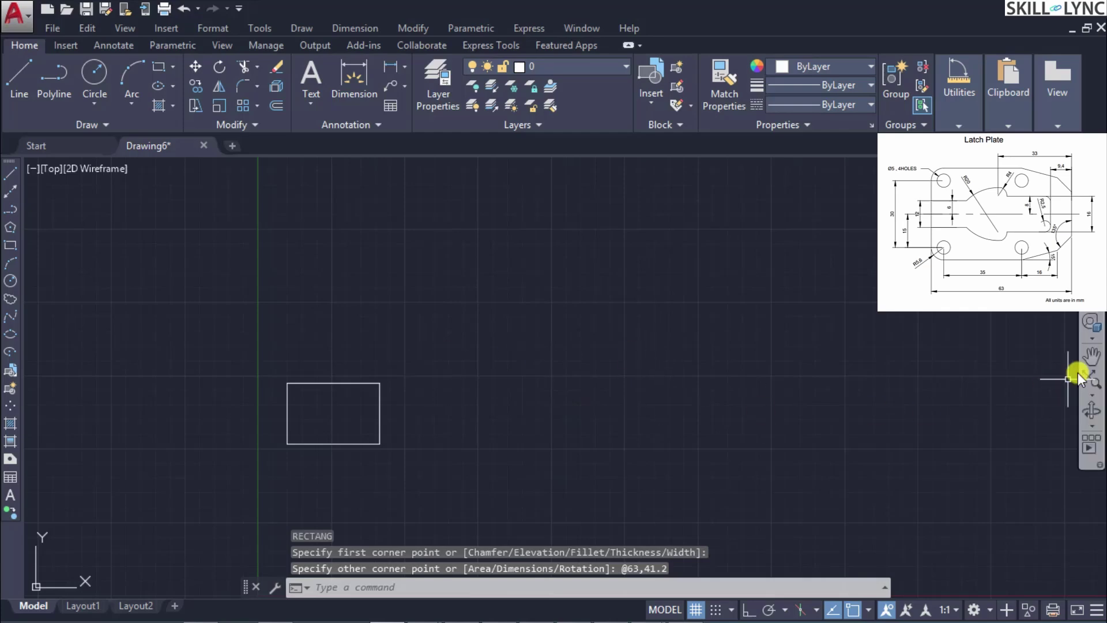
Draw a horizontal line through the rectangle, joining the midpoints of its left and right sides
left_click(1094, 378)
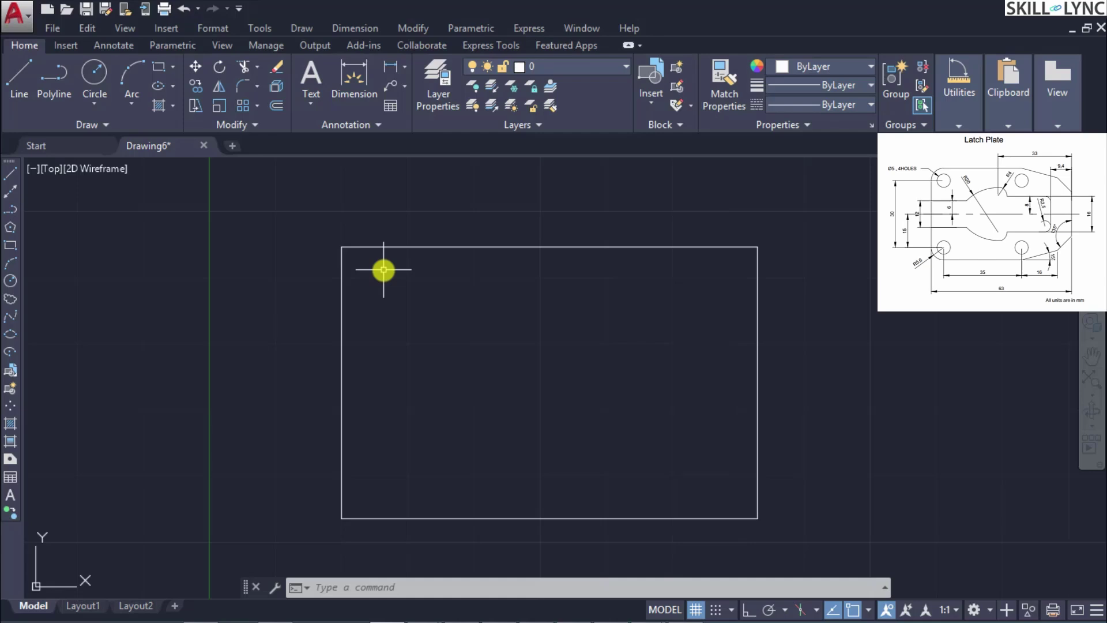
type("l")
key("Return")
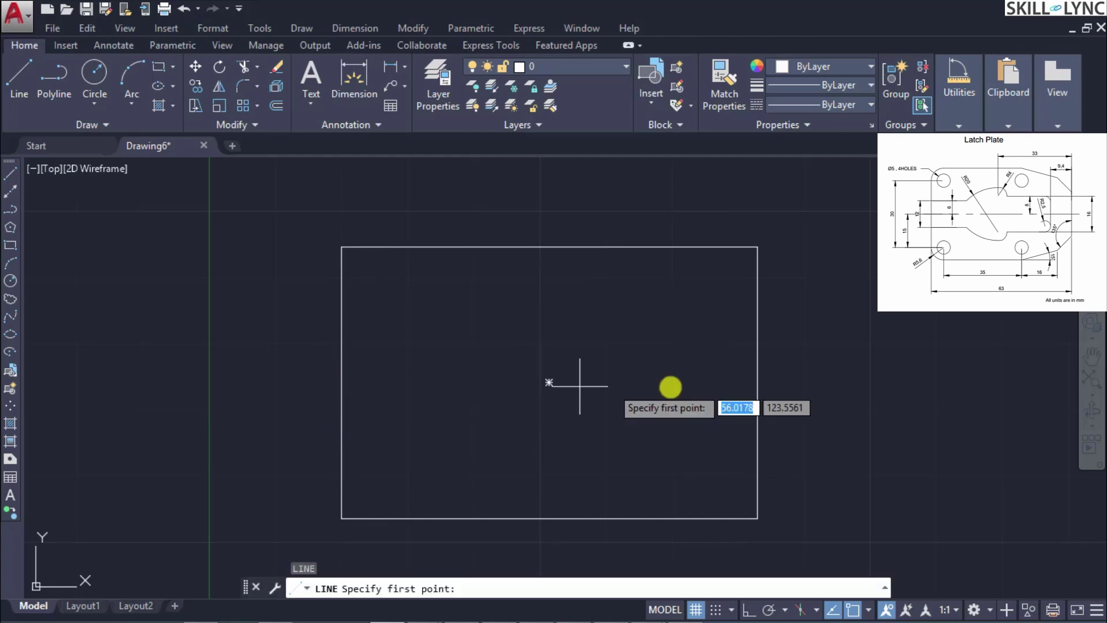
left_click(340, 383)
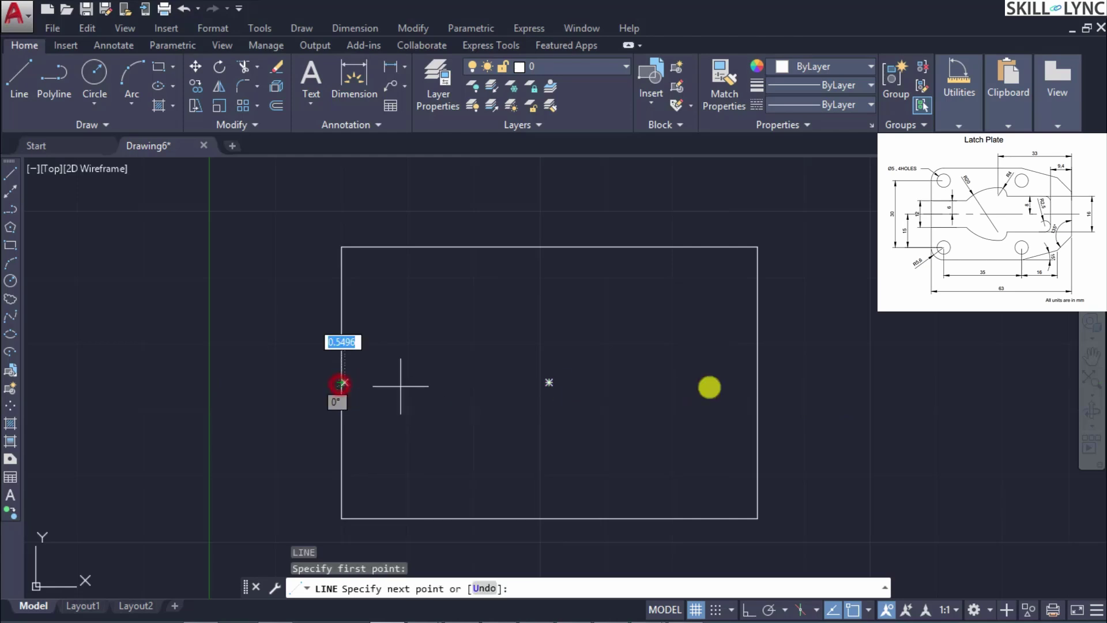
left_click(755, 382)
key("Escape")
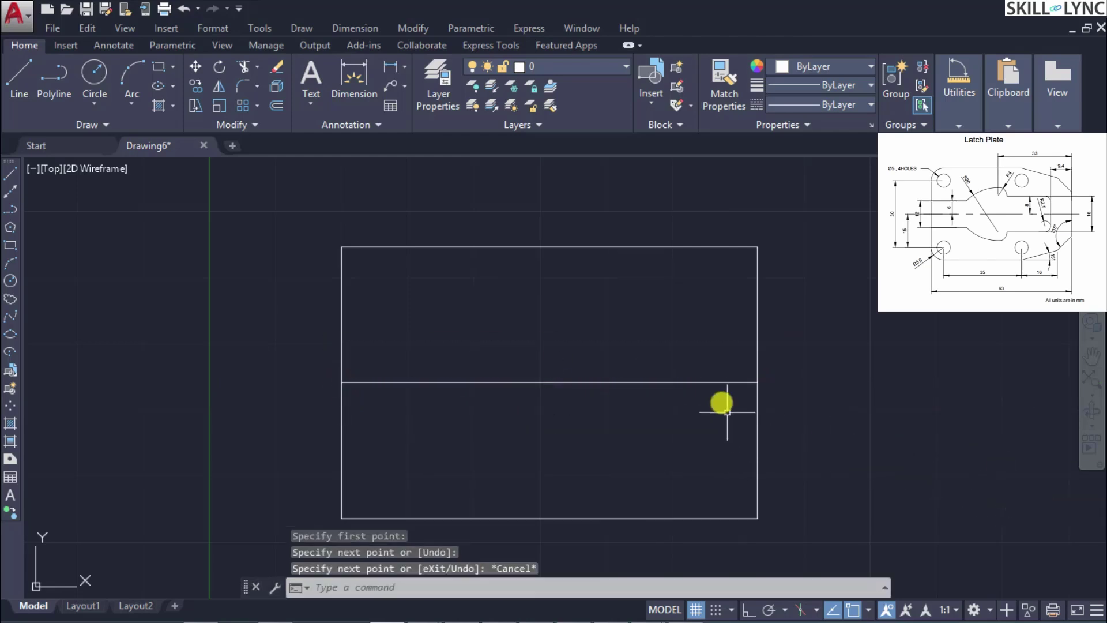
Load the CENTER linetype from acadiso.lin into the drawing
left_click(710, 381)
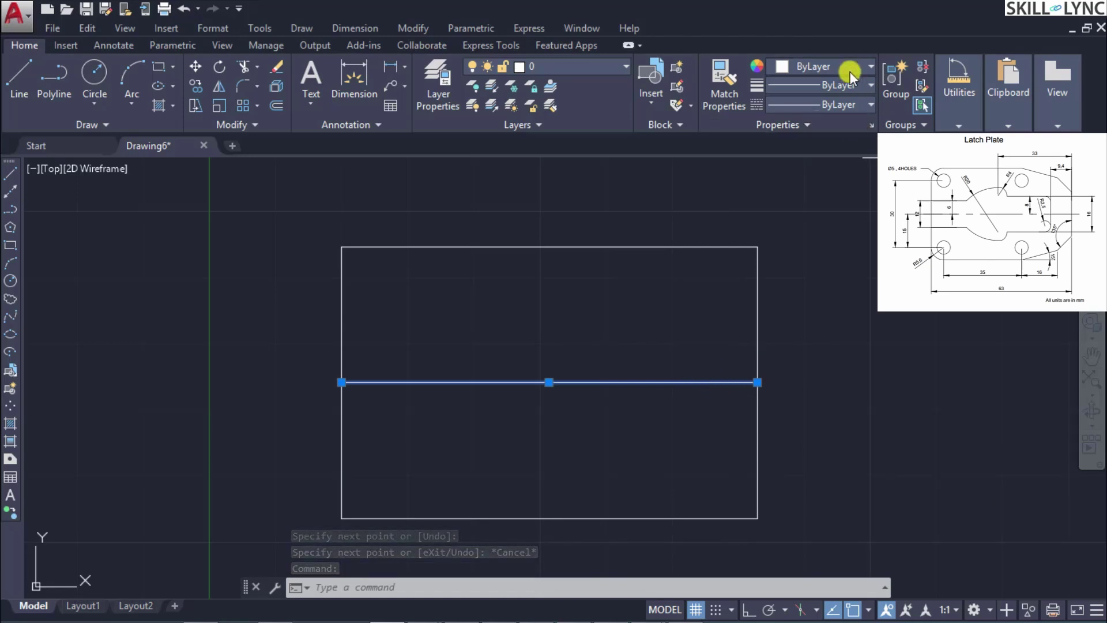
left_click(866, 101)
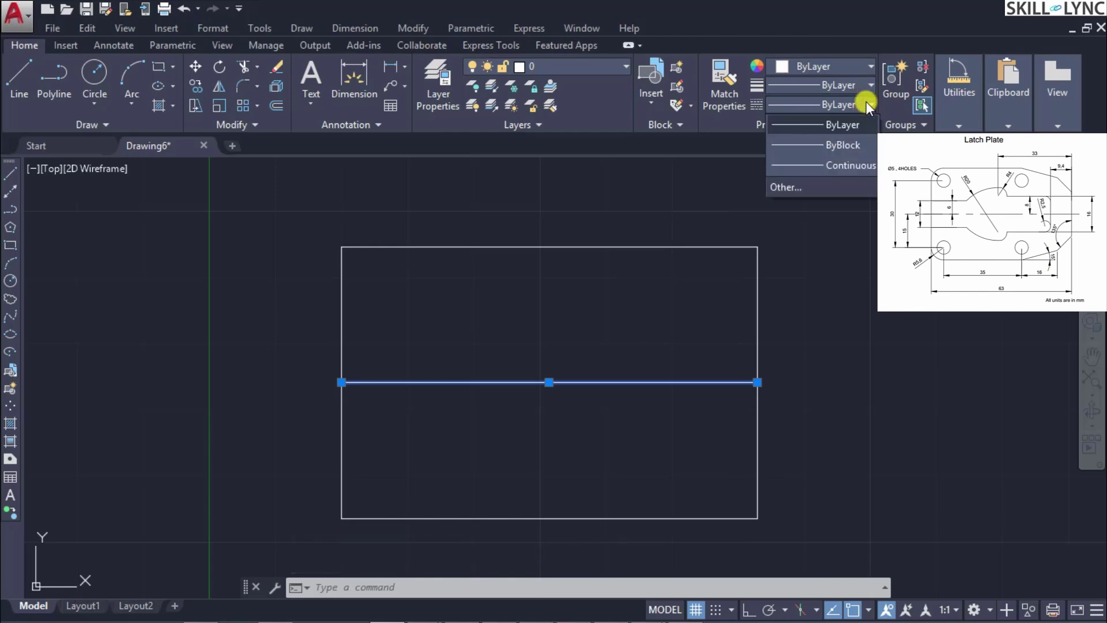
left_click(800, 186)
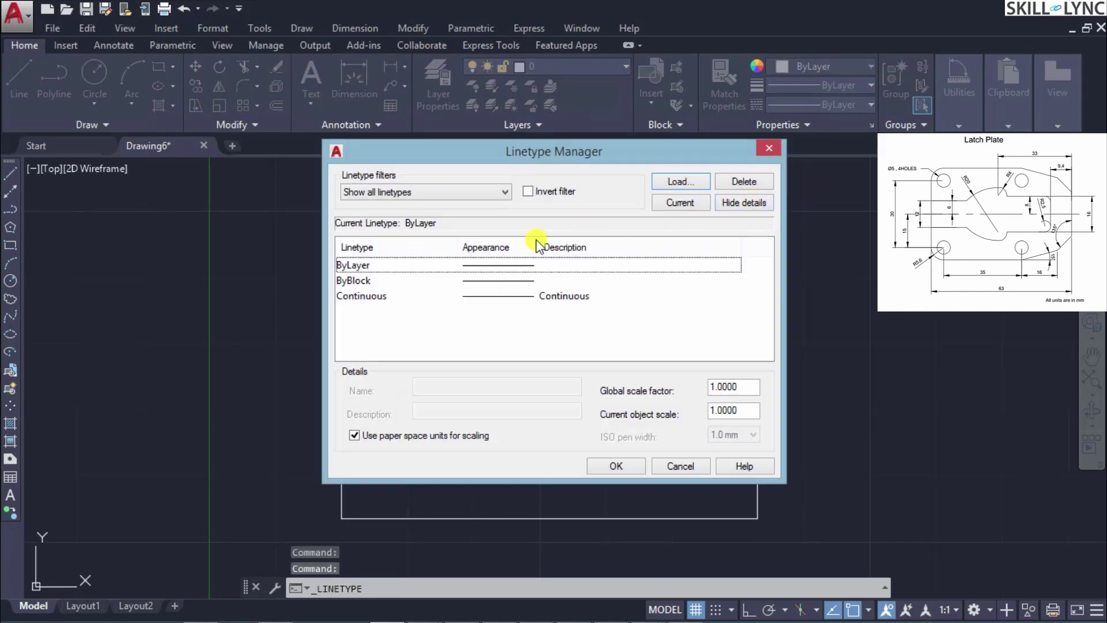
left_click(660, 183)
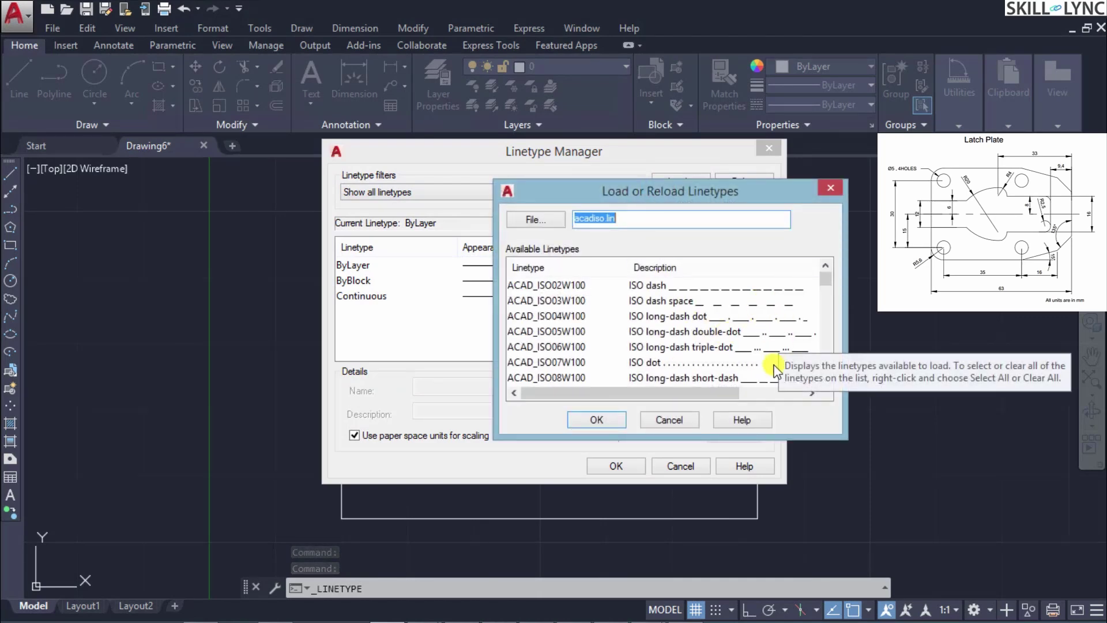
left_click_drag(826, 279, 832, 307)
left_click(678, 316)
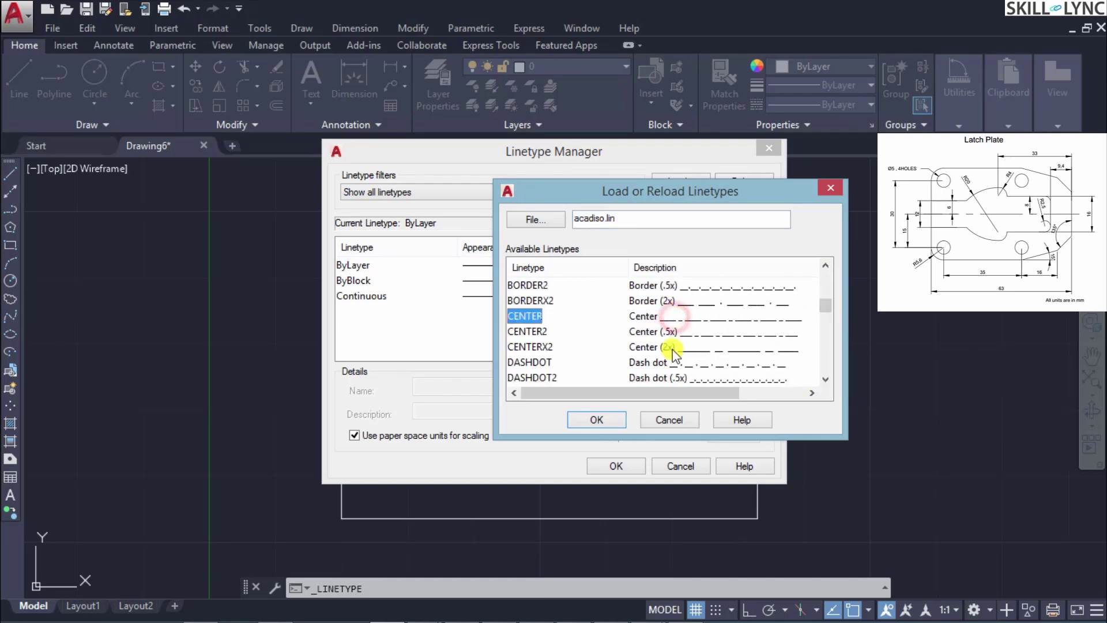
left_click(597, 420)
left_click(364, 296)
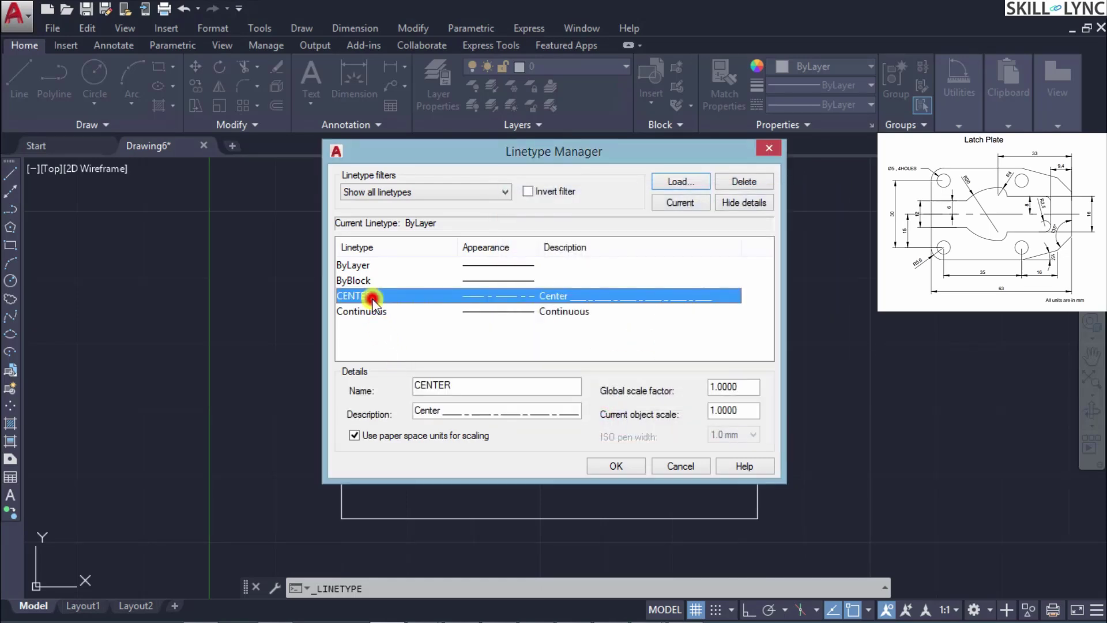
left_click(617, 466)
Change the linetype of the rectangle's horizontal middle line to CENTER in its properties
left_click(621, 381)
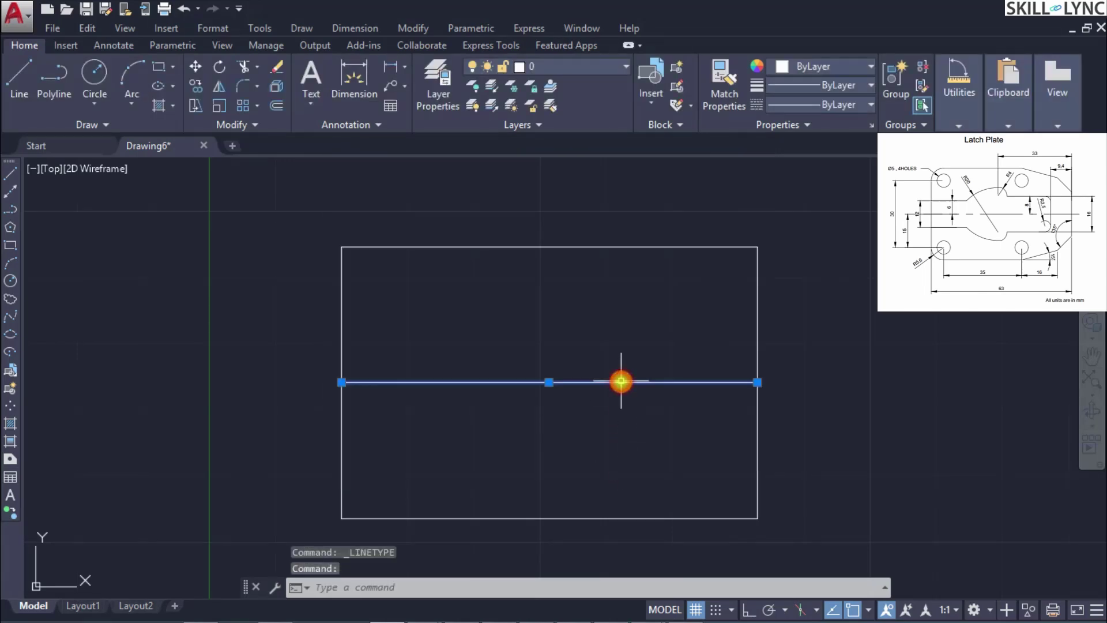
right_click(621, 382)
left_click(700, 591)
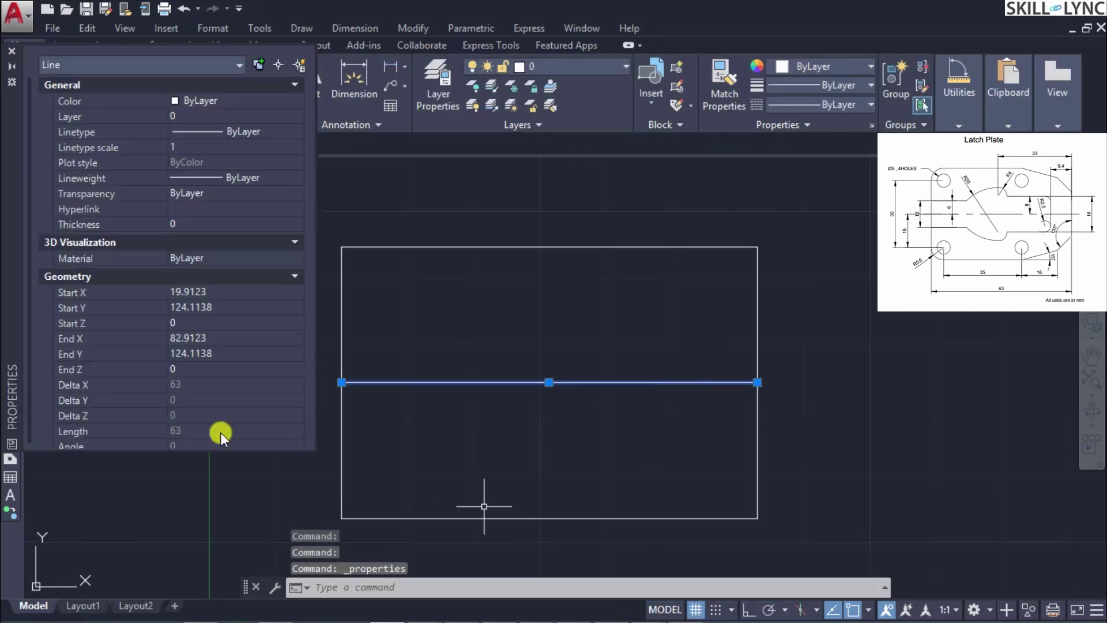
left_click(262, 133)
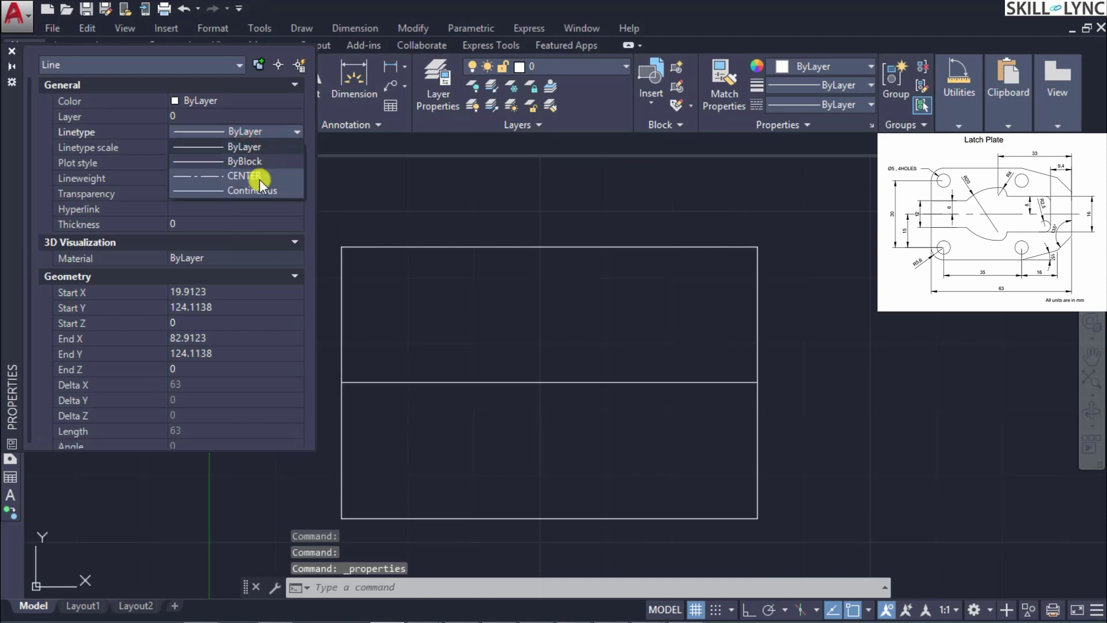
left_click(259, 178)
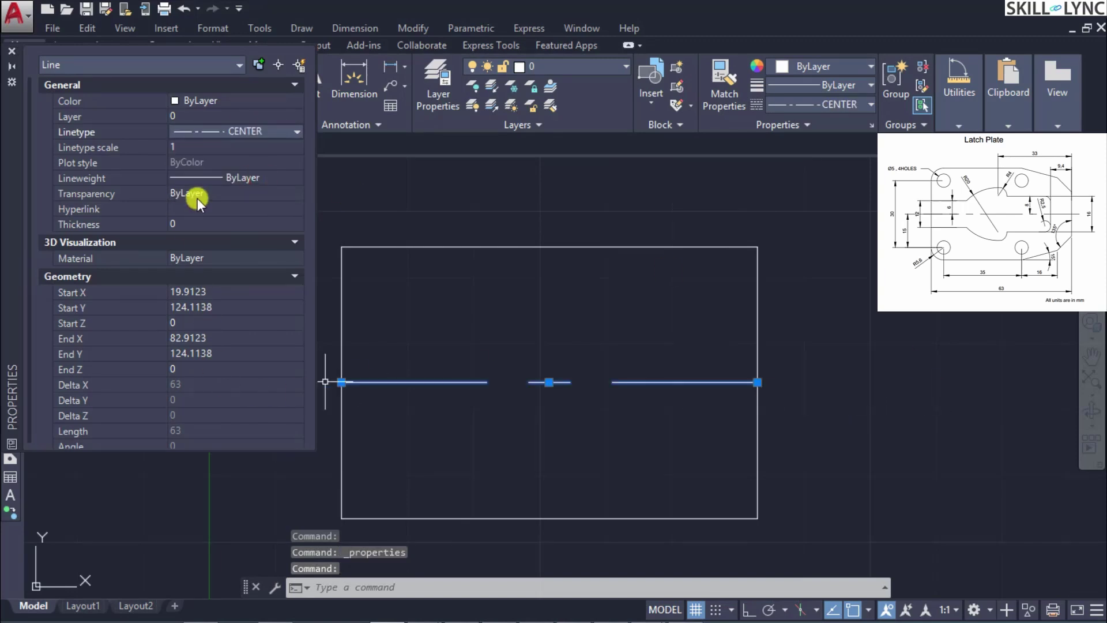
left_click(16, 53)
key("Escape")
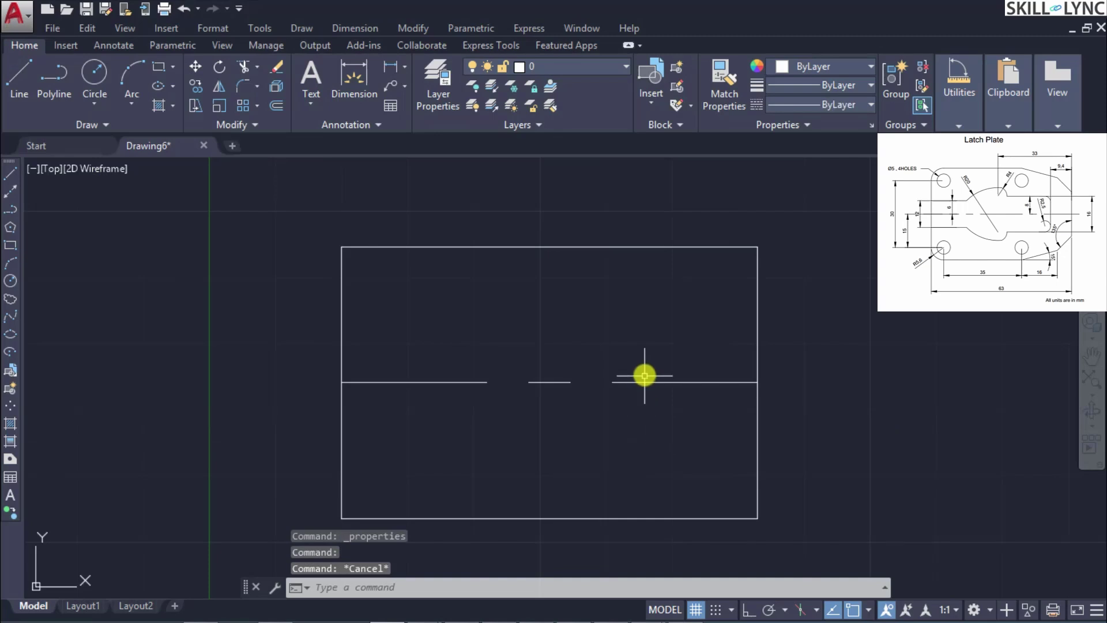
Undo the linetype change on the horizontal middle line and delete that line
left_click(647, 381)
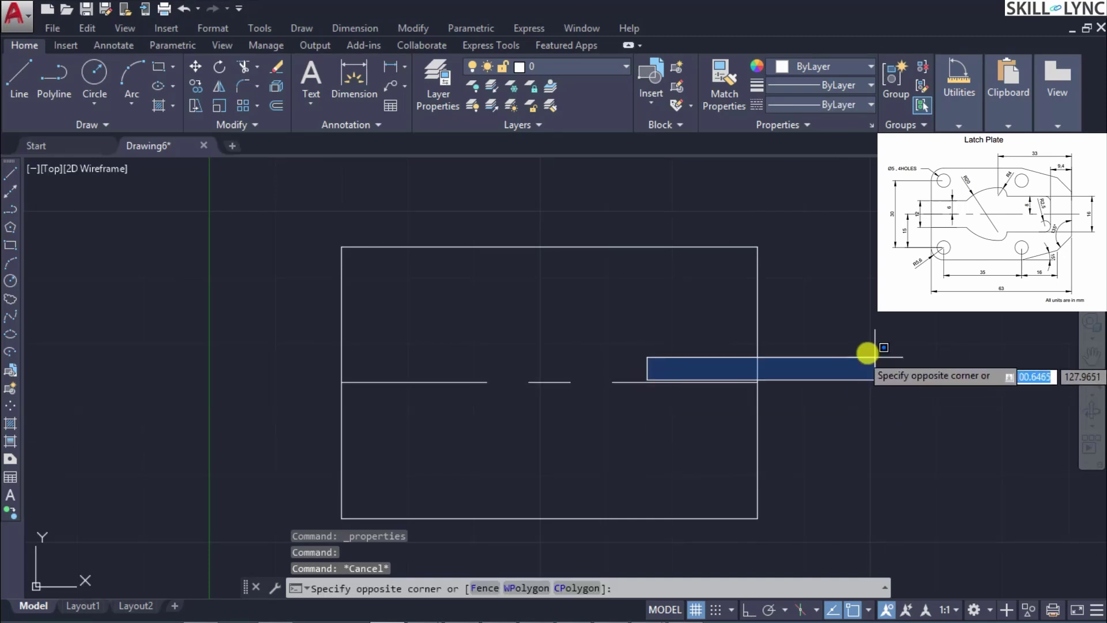
key("Escape")
key("ctrl+z")
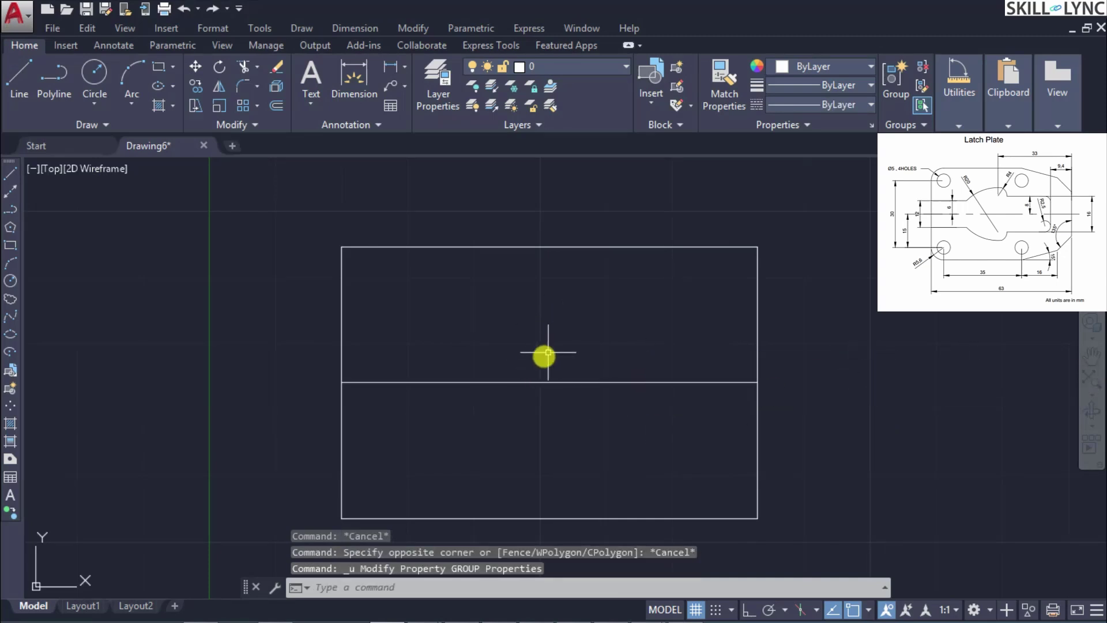
left_click(115, 46)
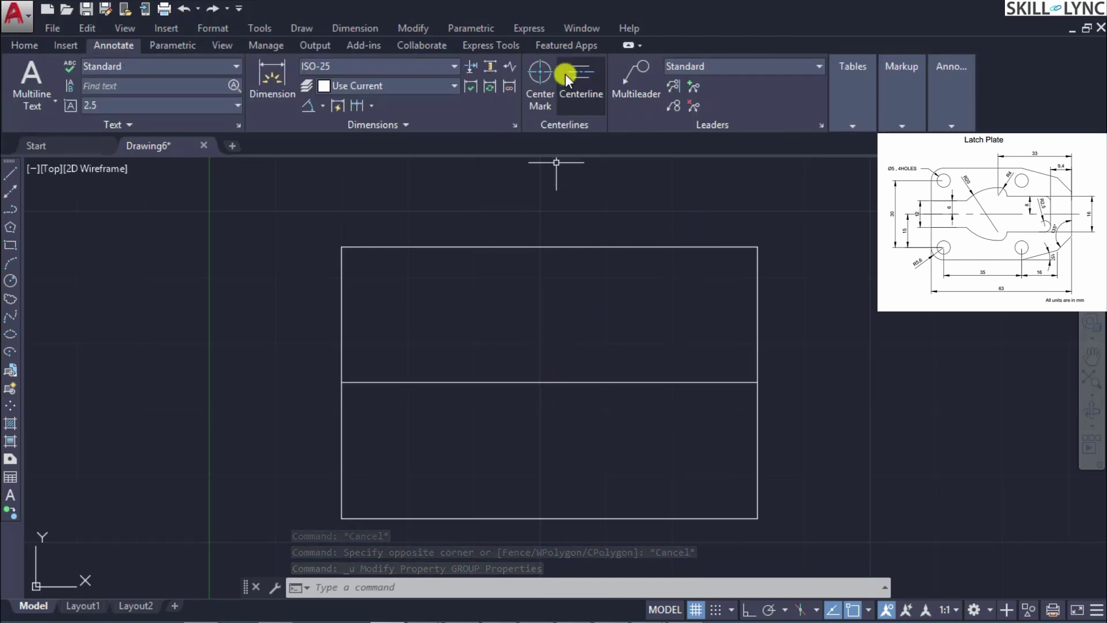
left_click(622, 382)
key("Delete")
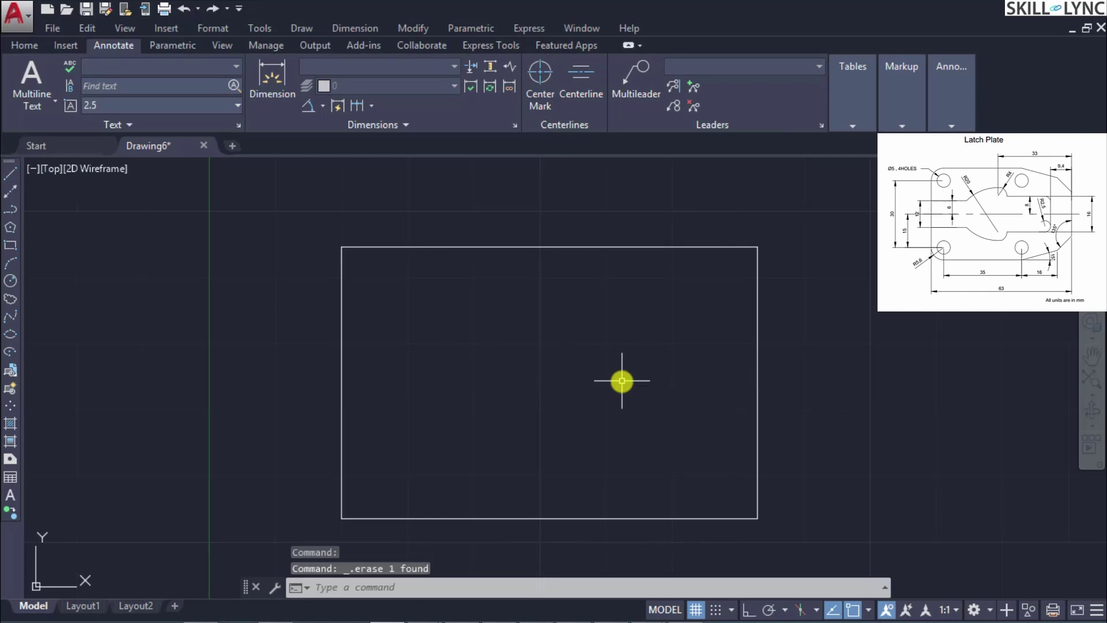
Add a centerline between the rectangle's top and bottom edges
left_click(568, 70)
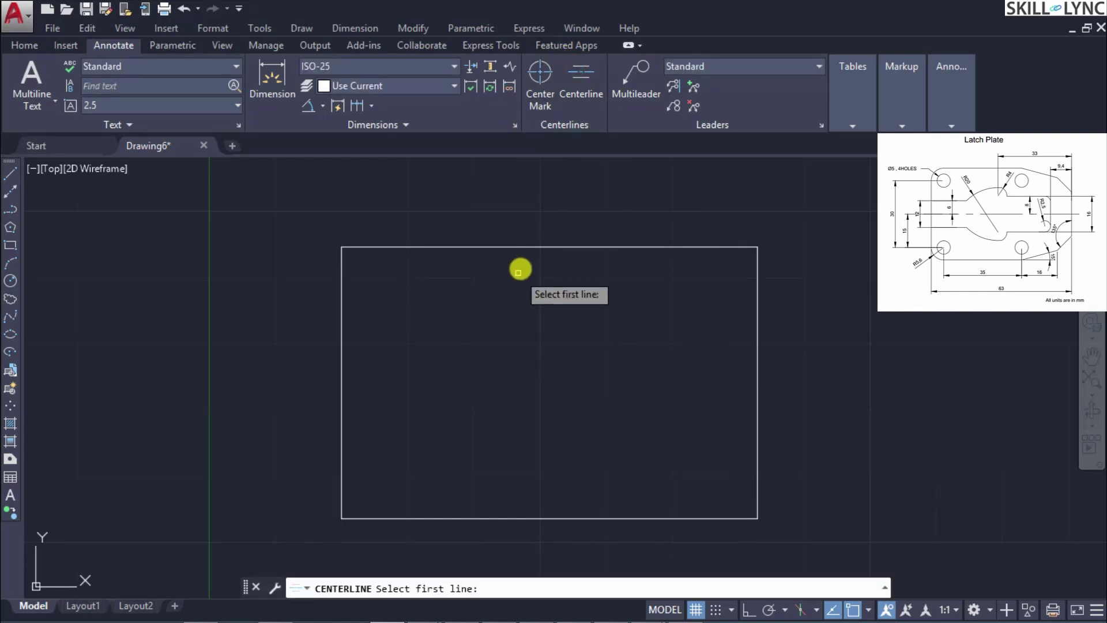
left_click(524, 247)
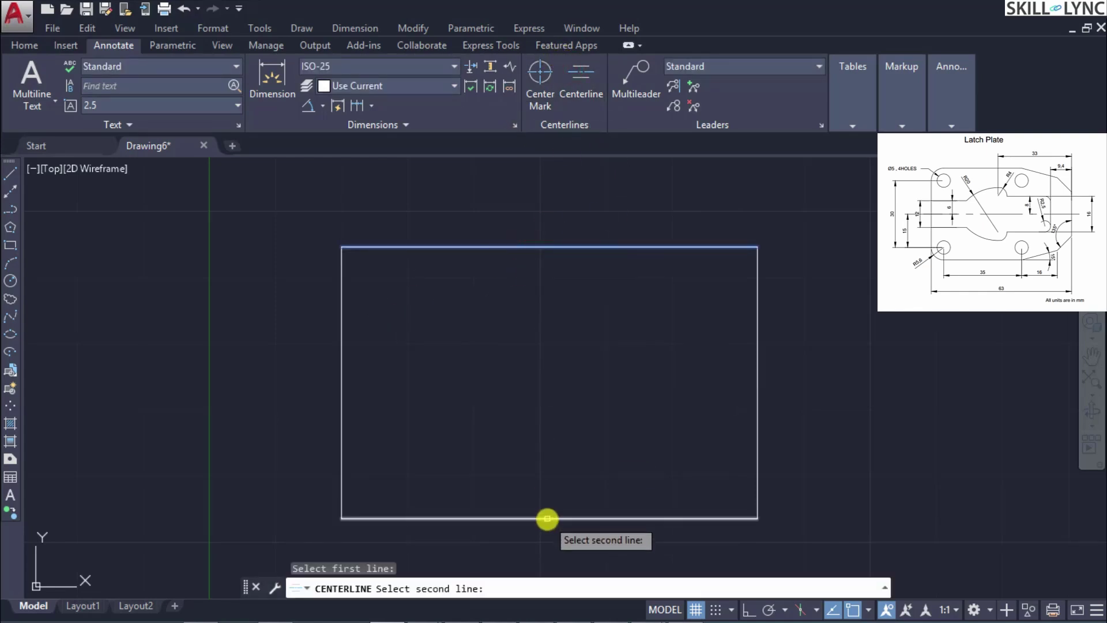
left_click(547, 519)
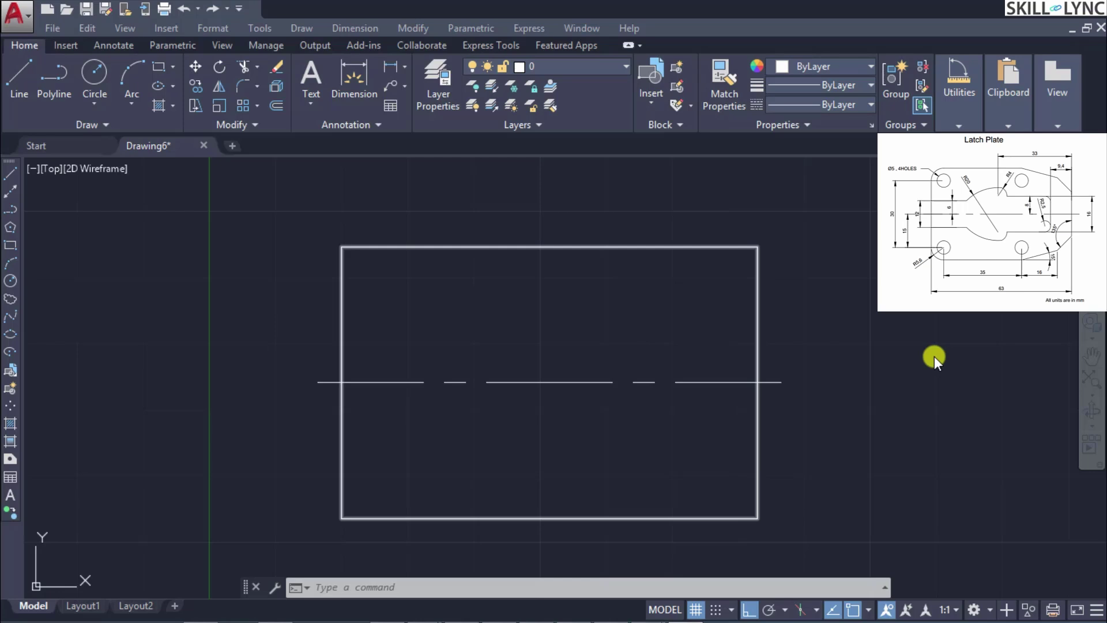
Explode the rectangle into separate lines and check that its edges select individually
left_click(757, 317)
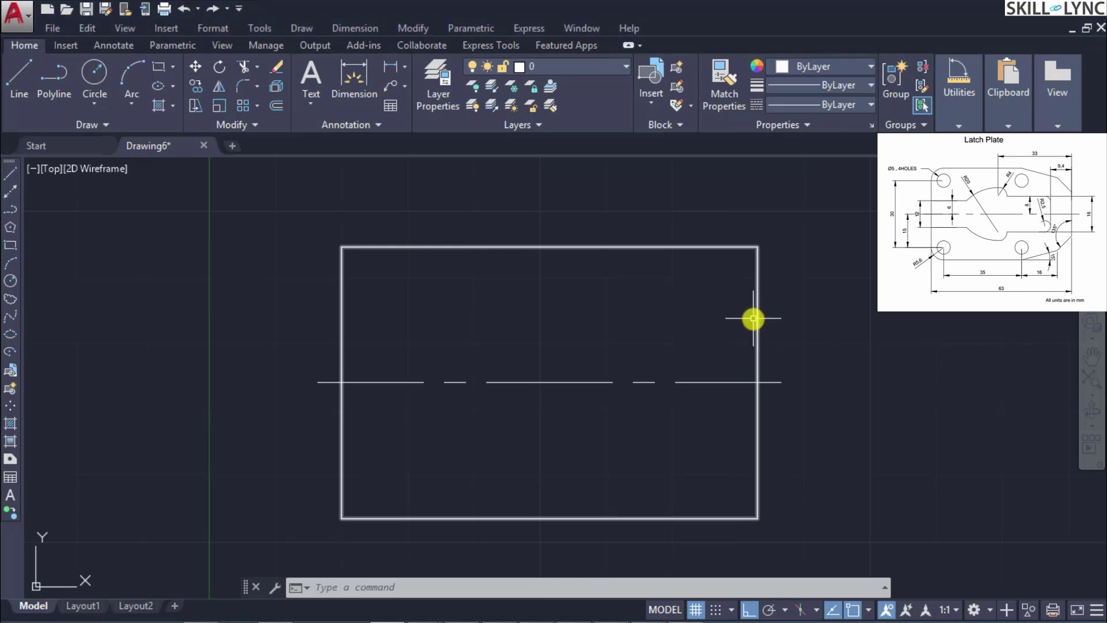
left_click(758, 316)
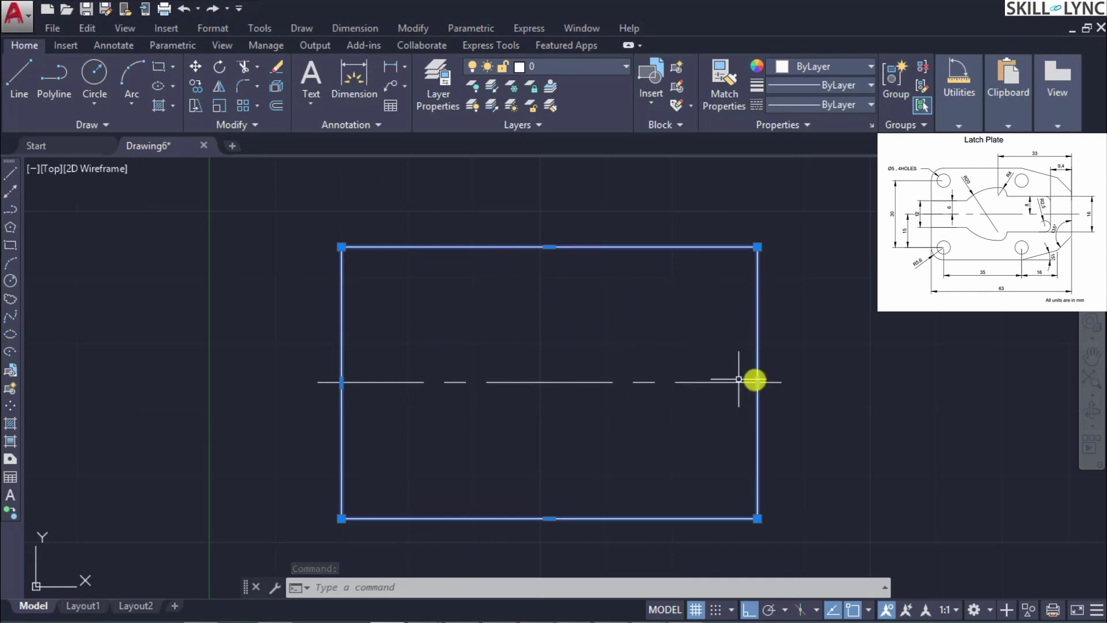
key("Escape")
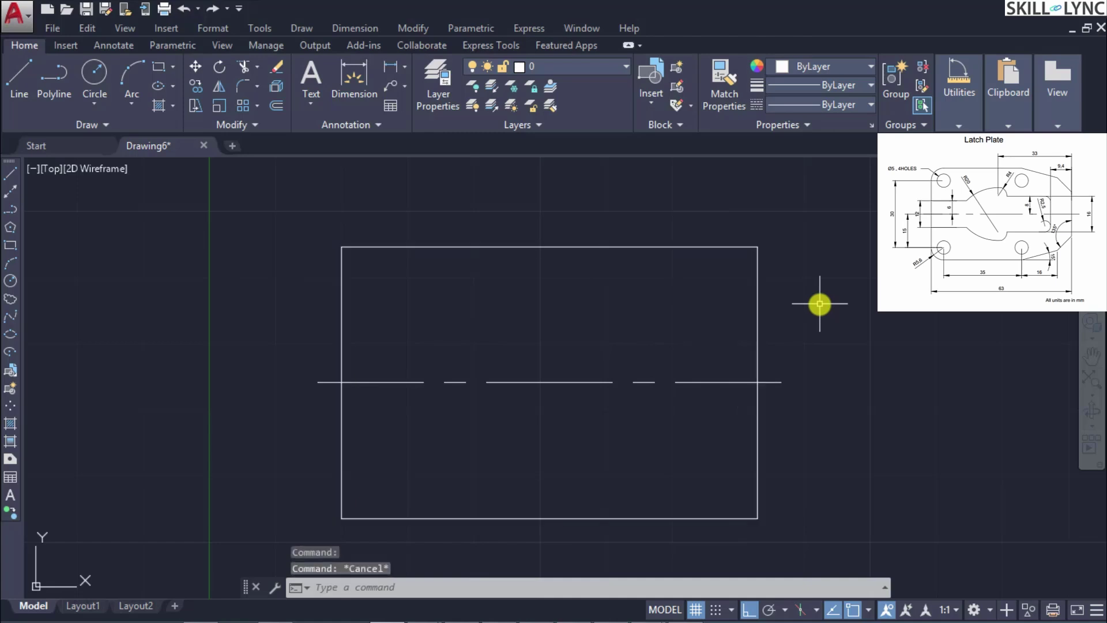
type("EX")
left_click(868, 365)
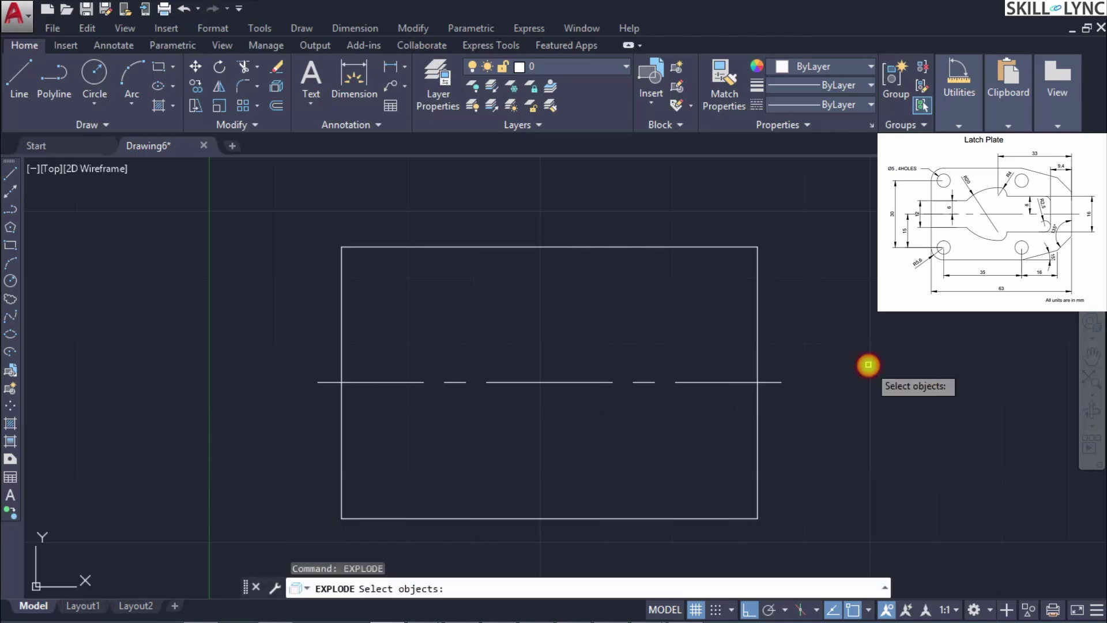
left_click(757, 339)
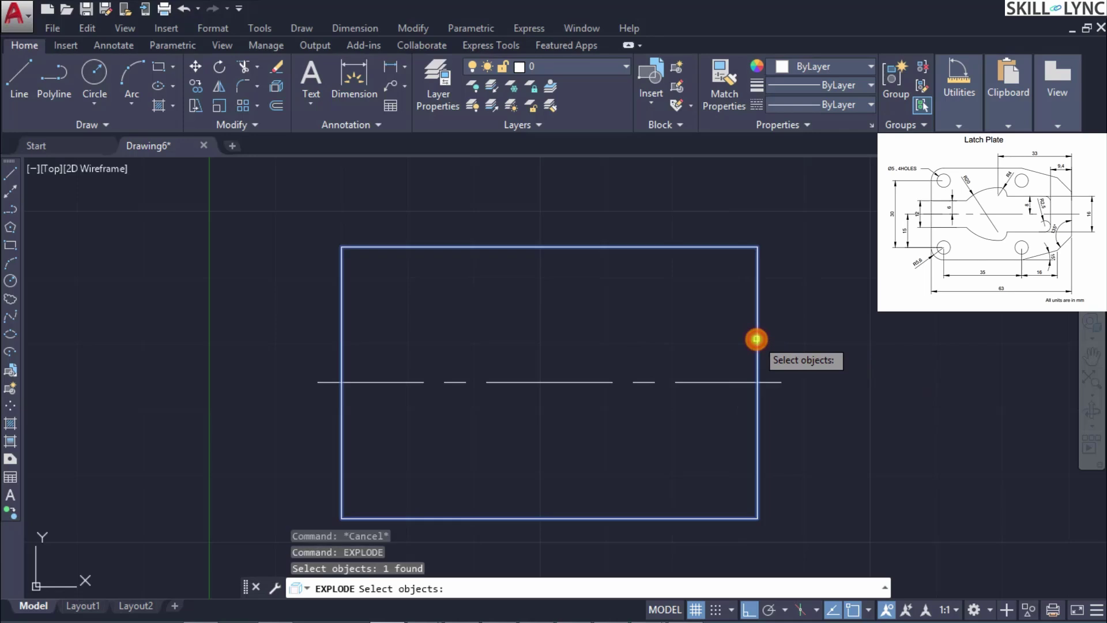
key("Return")
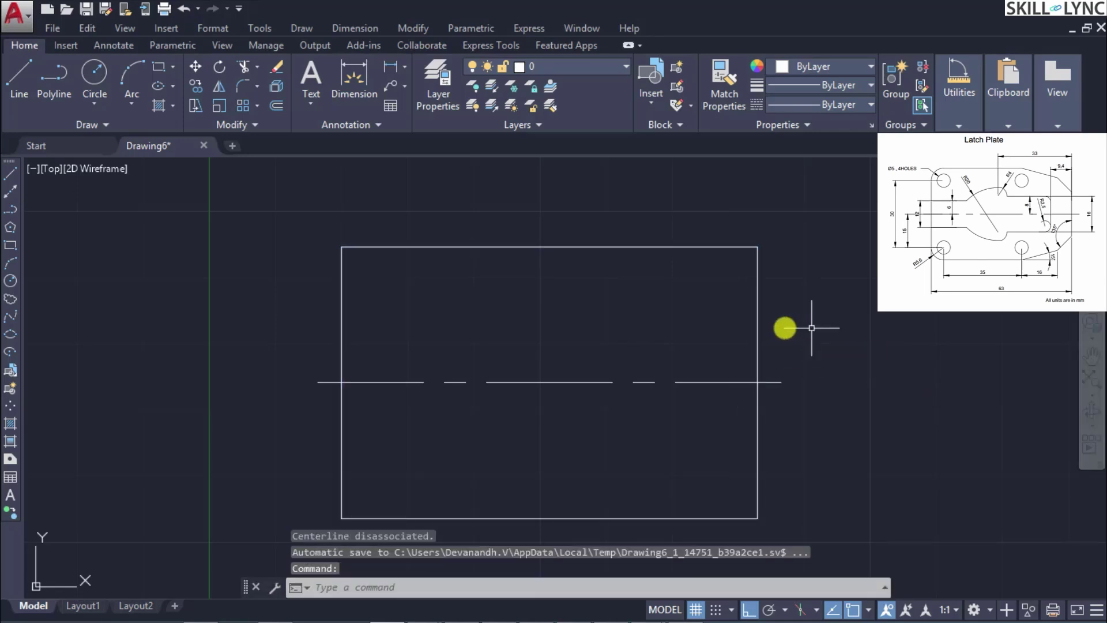
left_click(757, 324)
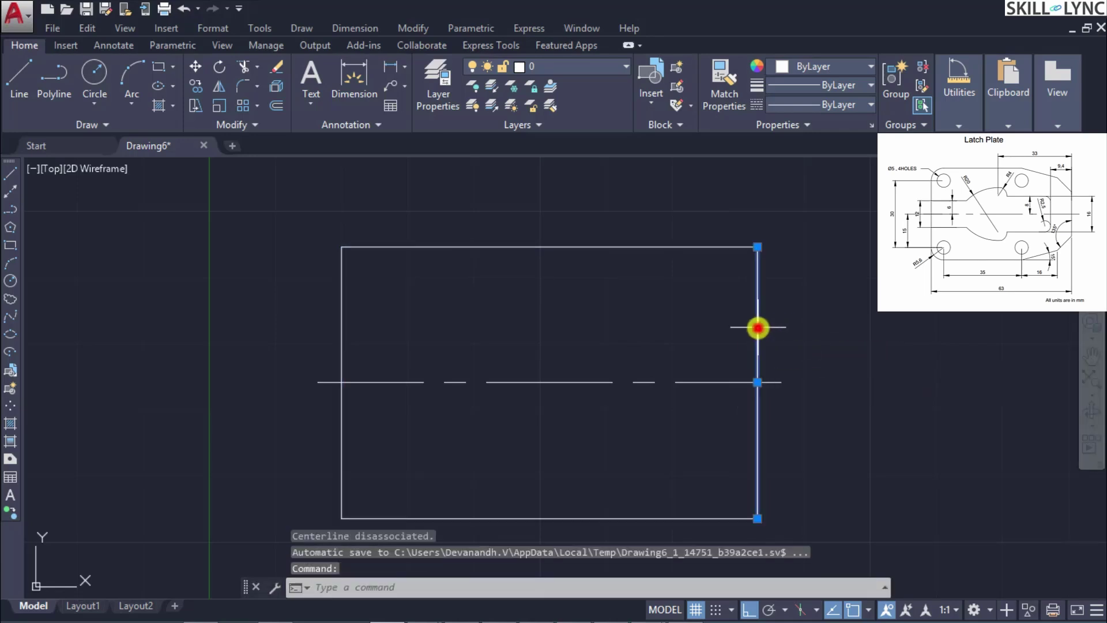
left_click(741, 247)
key("Escape")
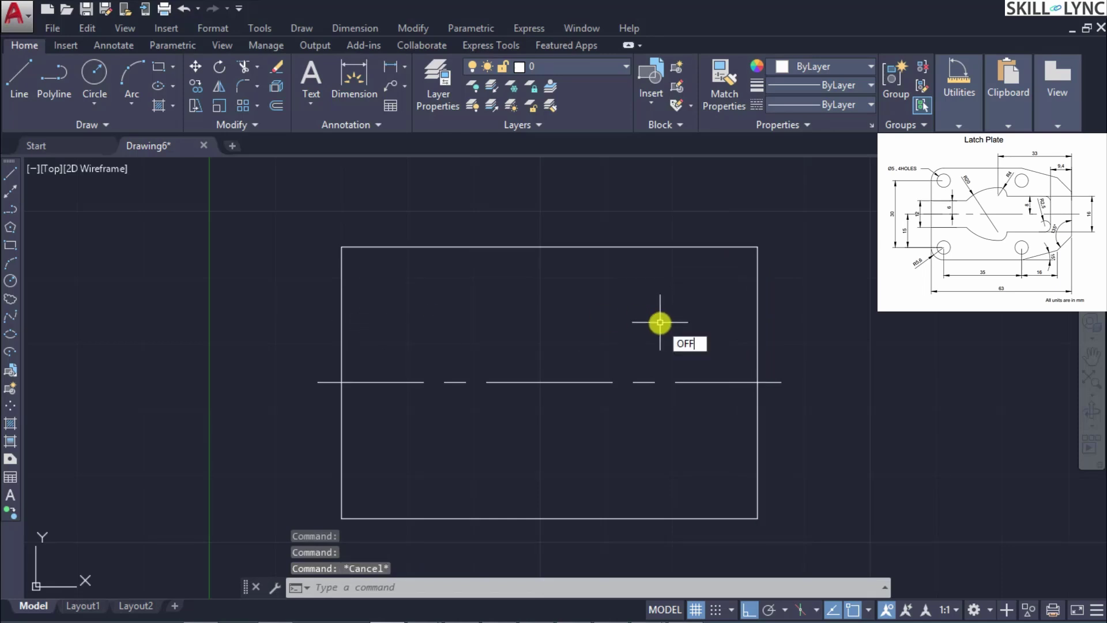
key("Return")
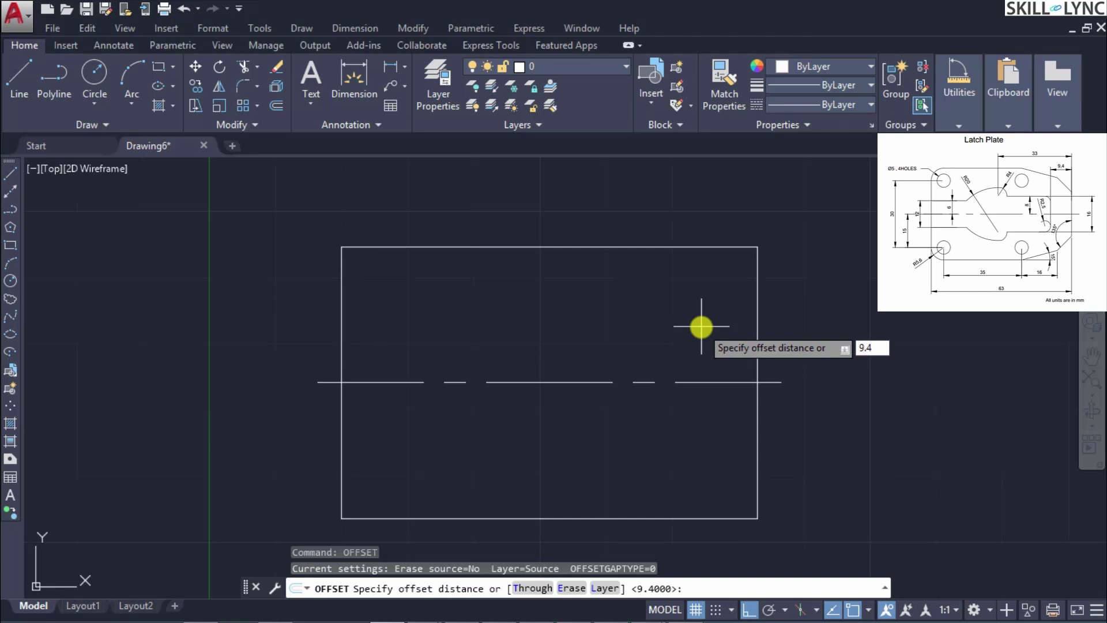
type("9.4")
key("Return")
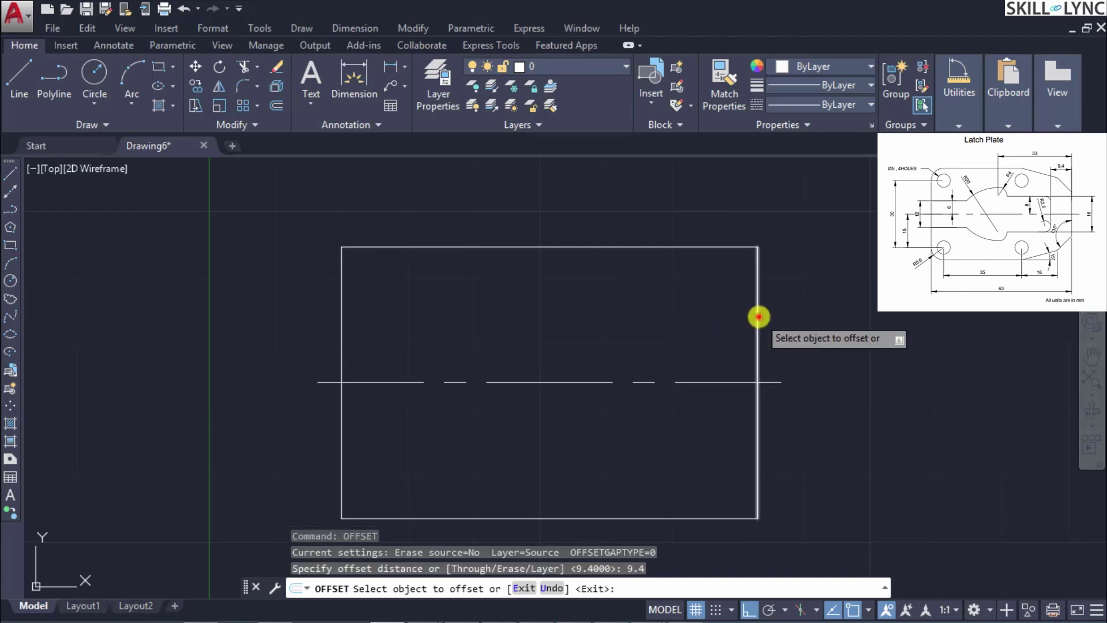
left_click(758, 316)
key("Return")
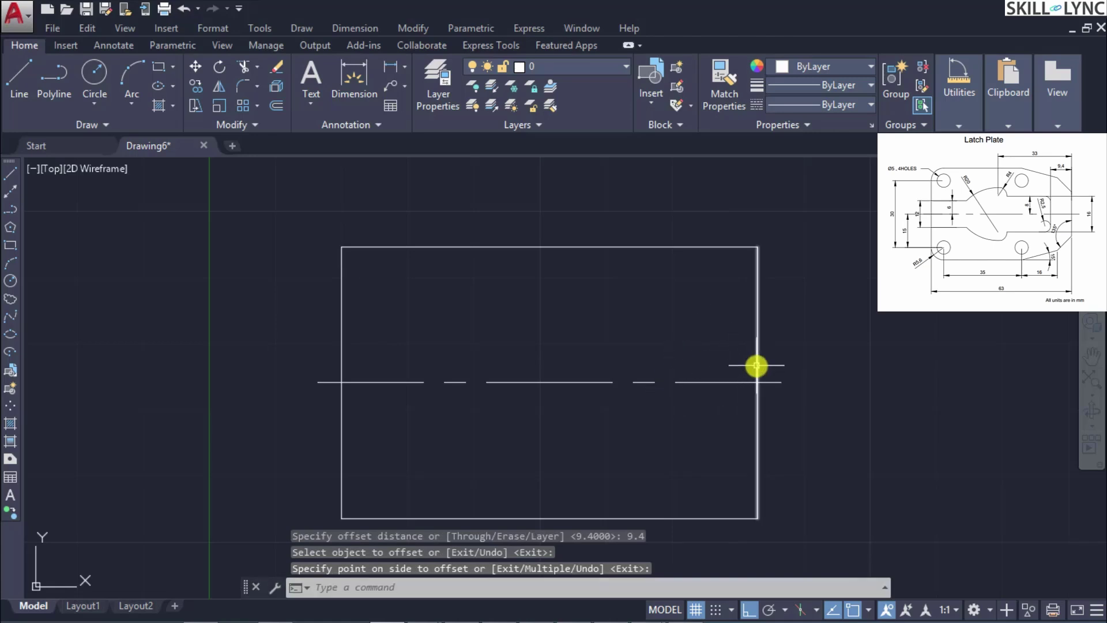
Offset the rectangle's right edge inward by 9.4 mm
type("OFFSET")
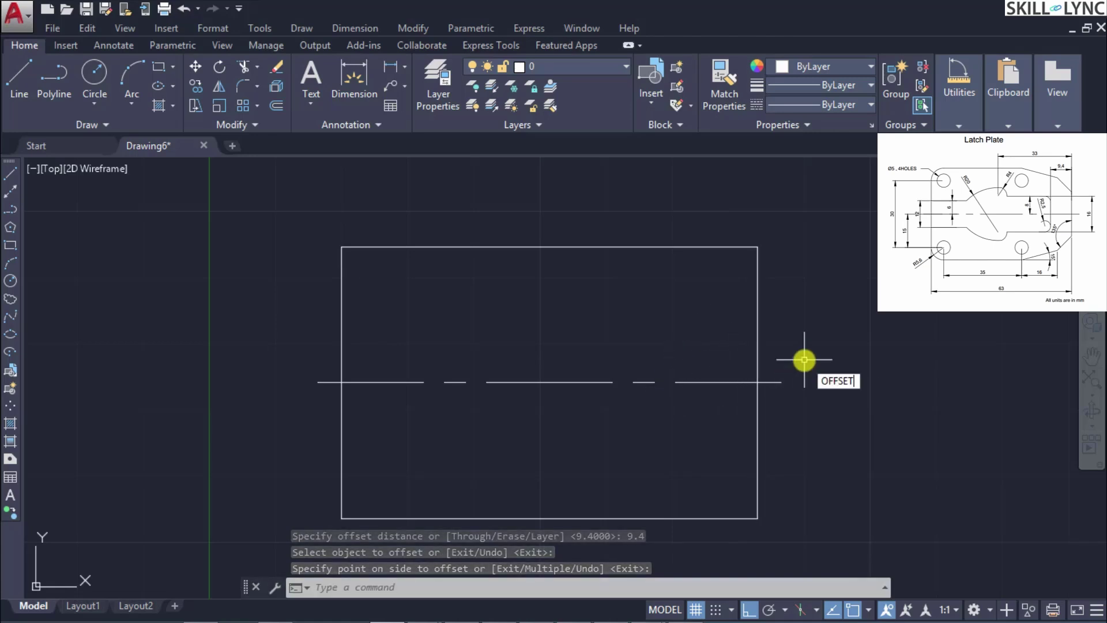
key("Return")
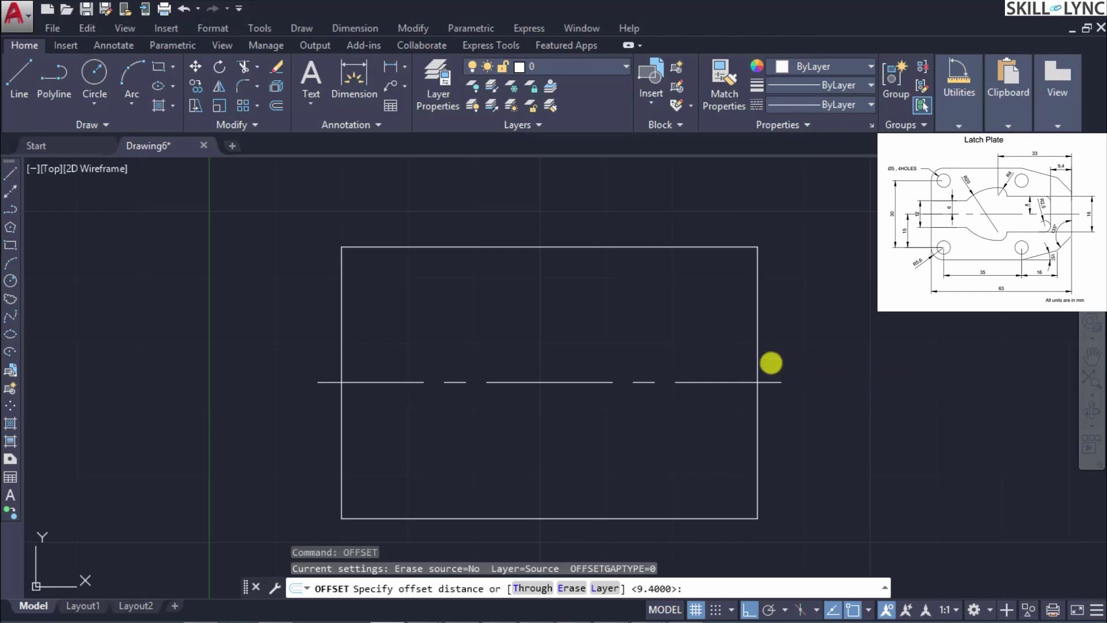
key("Return")
left_click(757, 367)
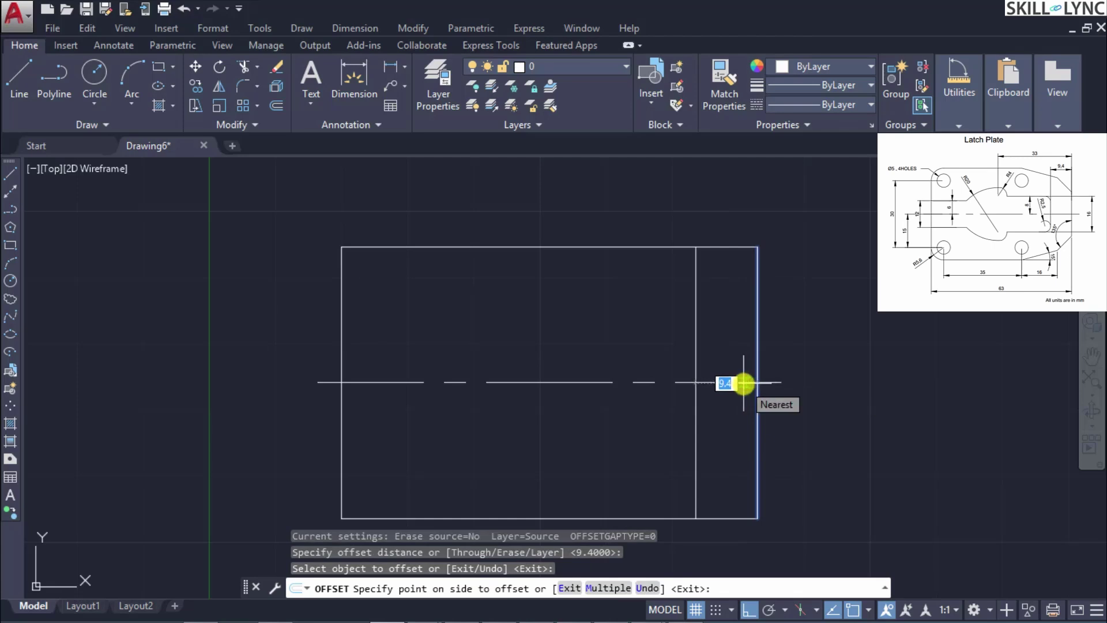
left_click(742, 383)
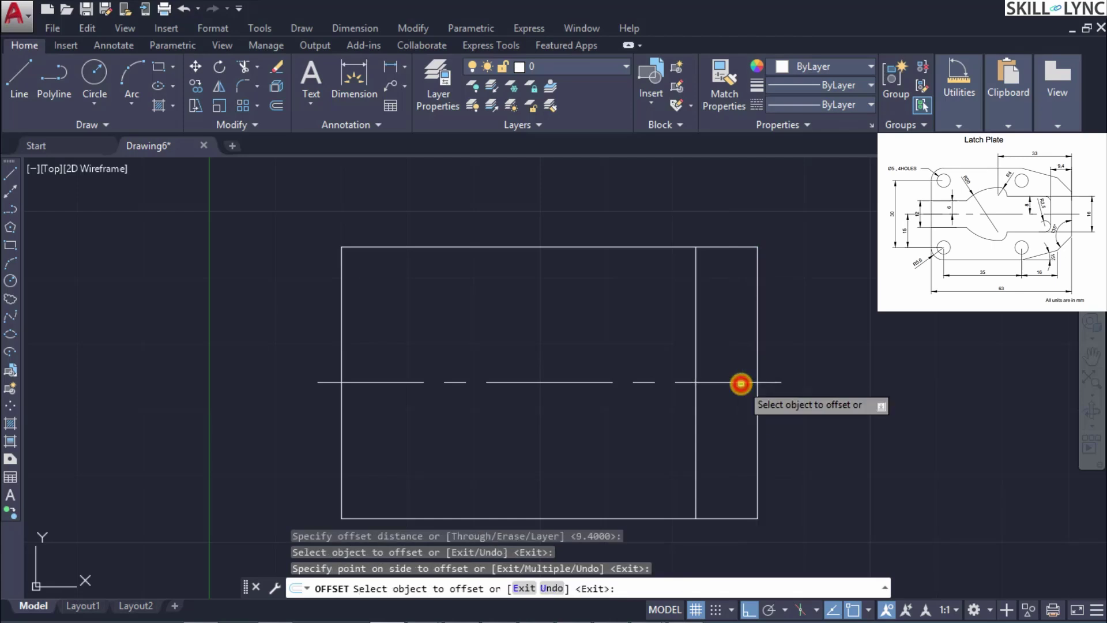
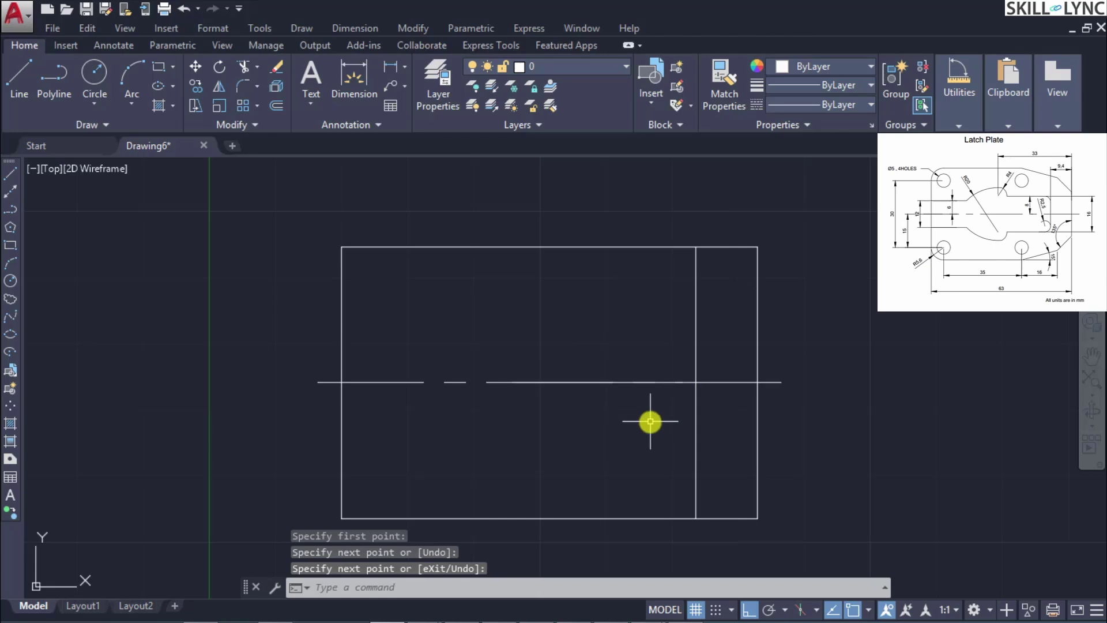
Move the short horizontal line lying on the centerline 8 mm straight up
type("MOVE")
key("Return")
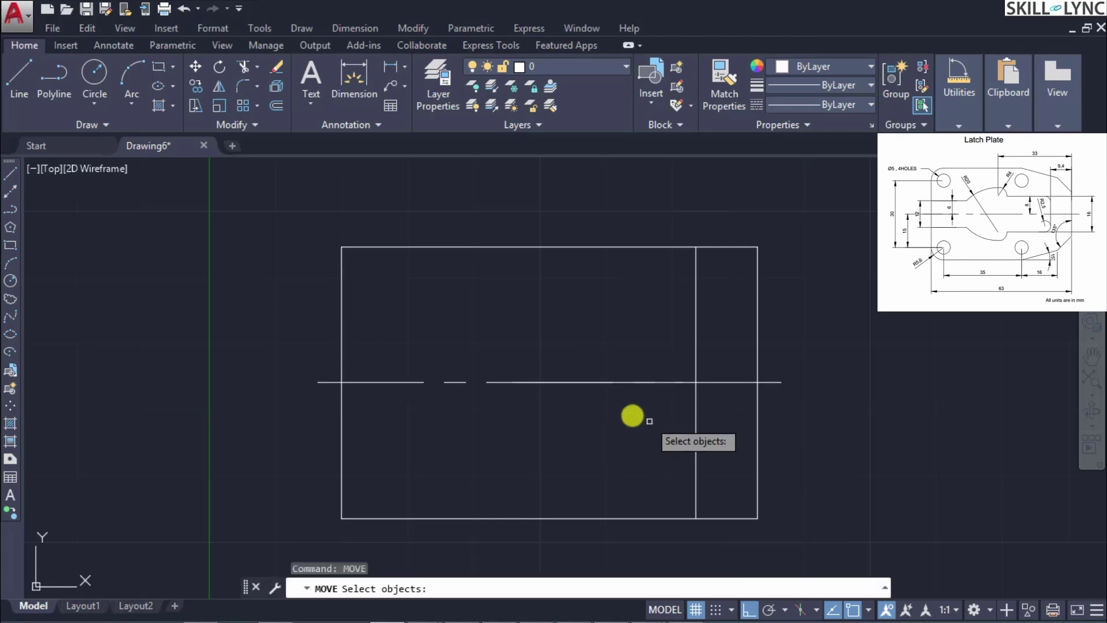
left_click(612, 383)
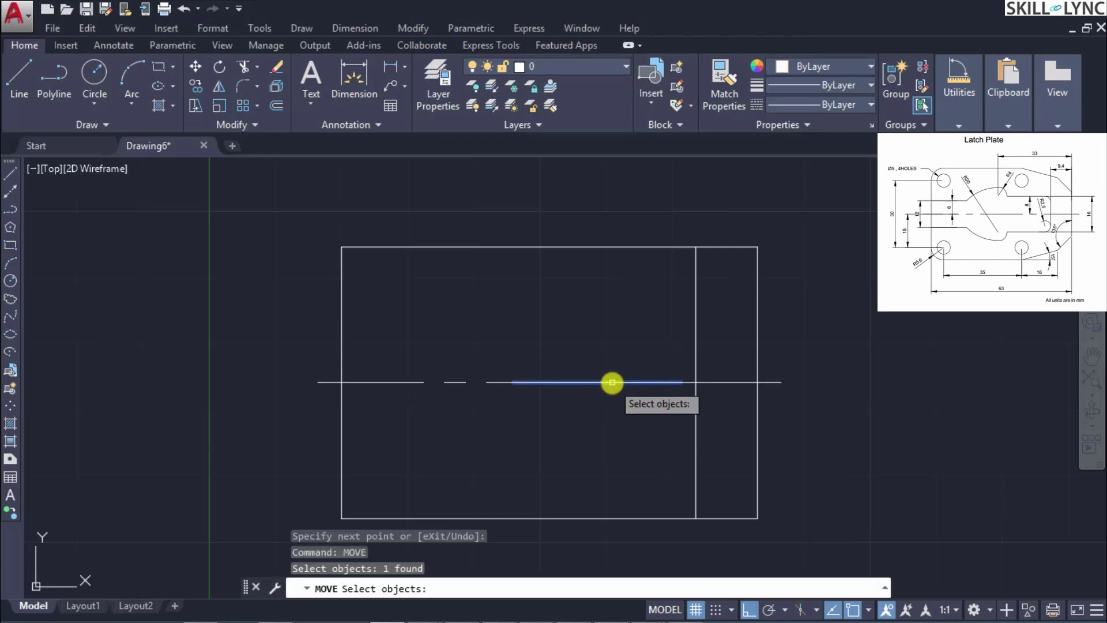
key("Return")
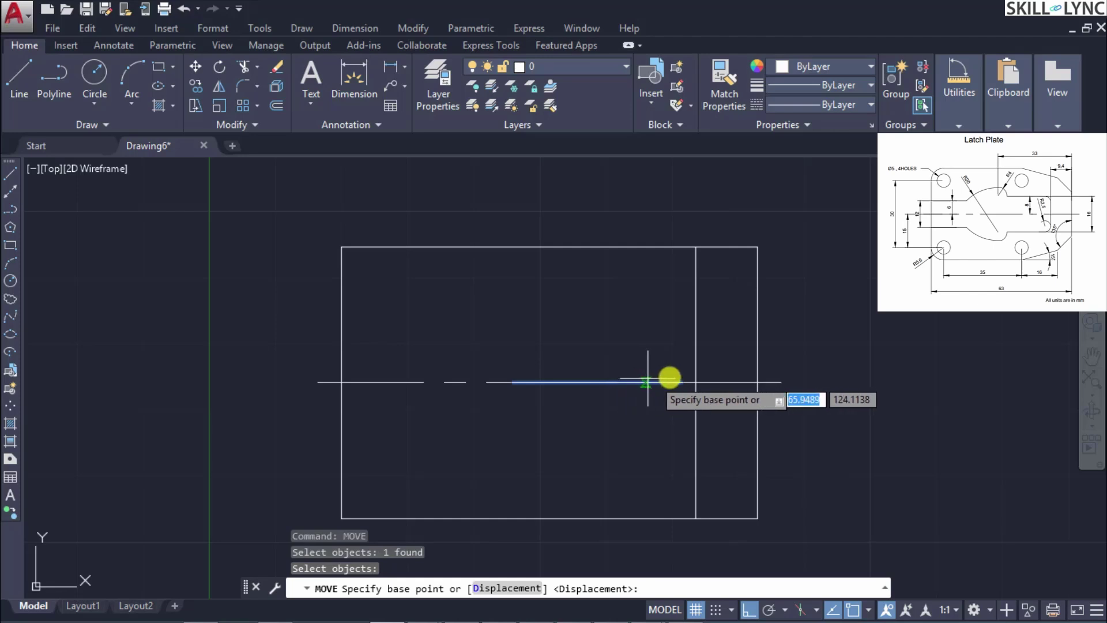
left_click(680, 381)
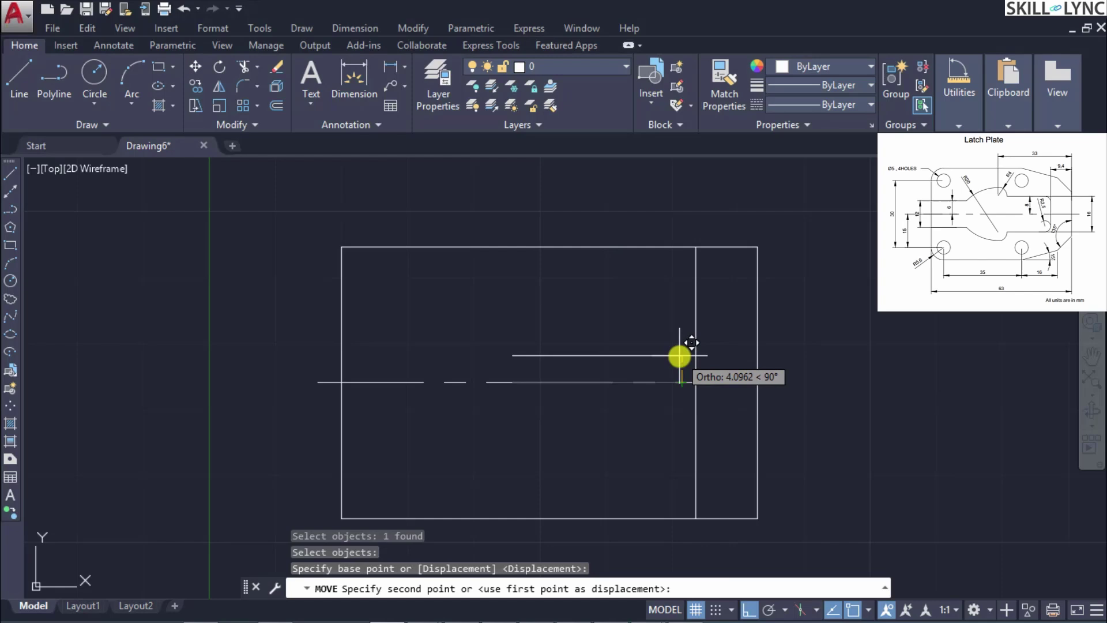
type("8")
key("Return")
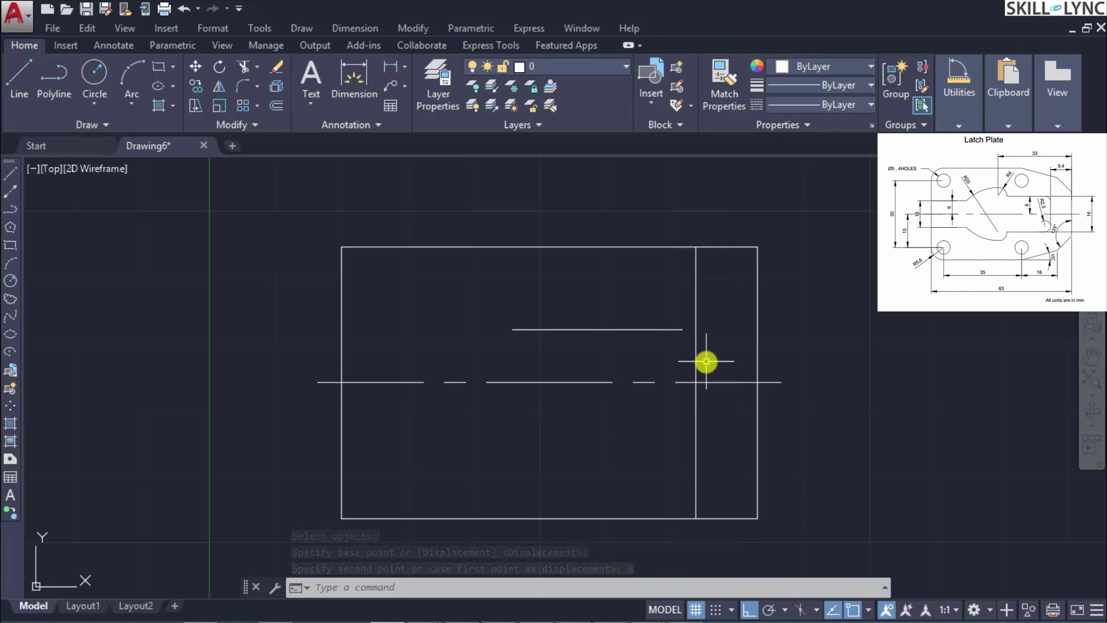
Extend the right end of the raised horizontal line to the offset vertical line
type("EX")
key("Return")
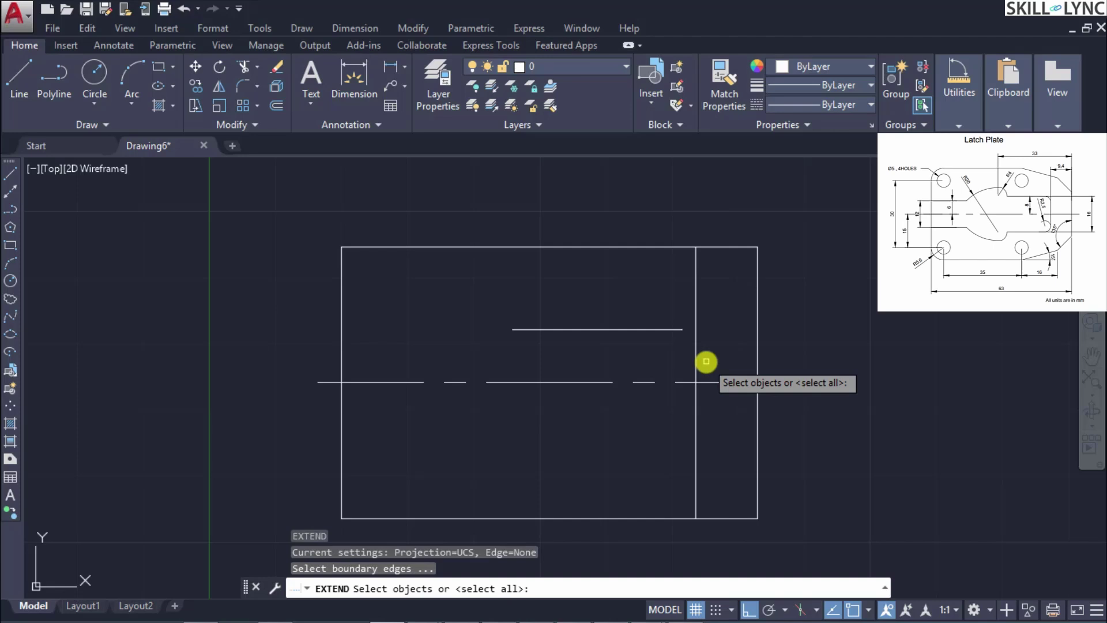
left_click(719, 420)
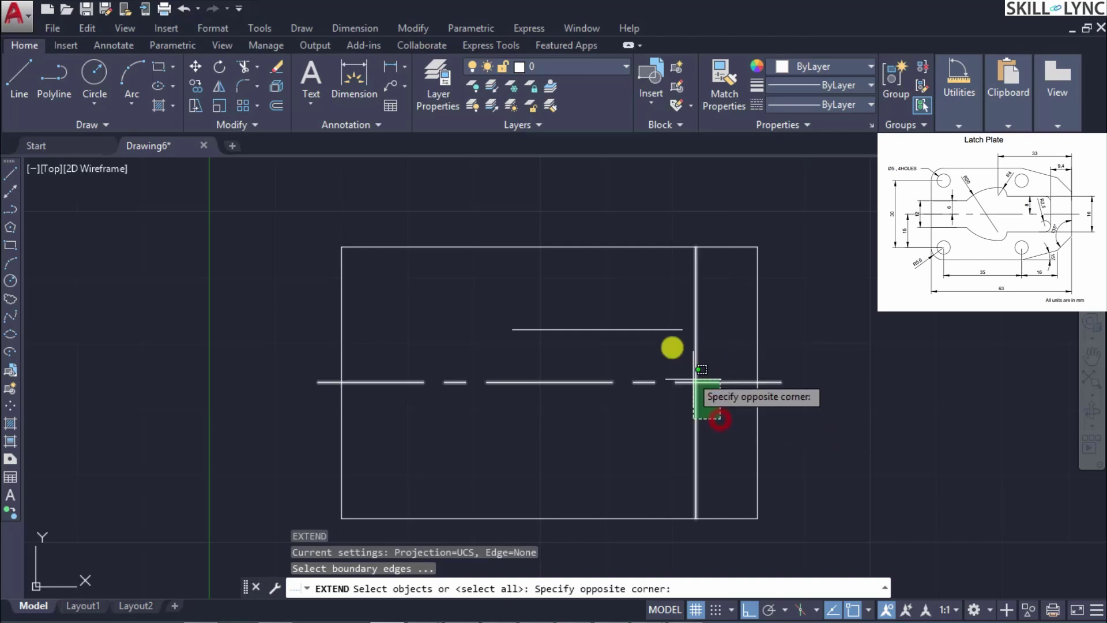
left_click(623, 306)
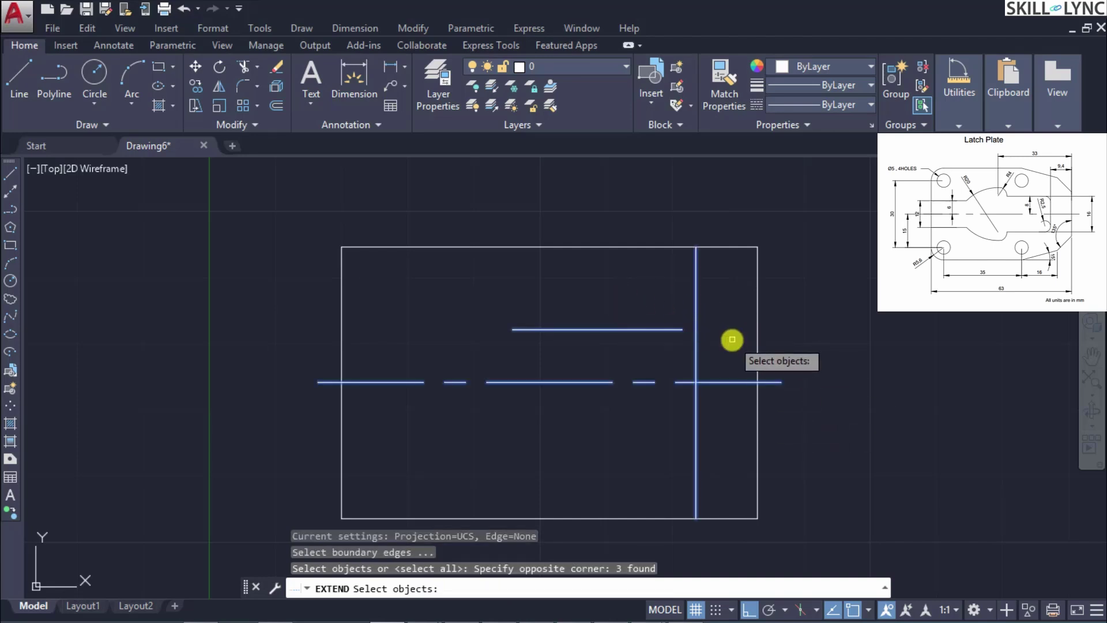
key("Return")
left_click(655, 329)
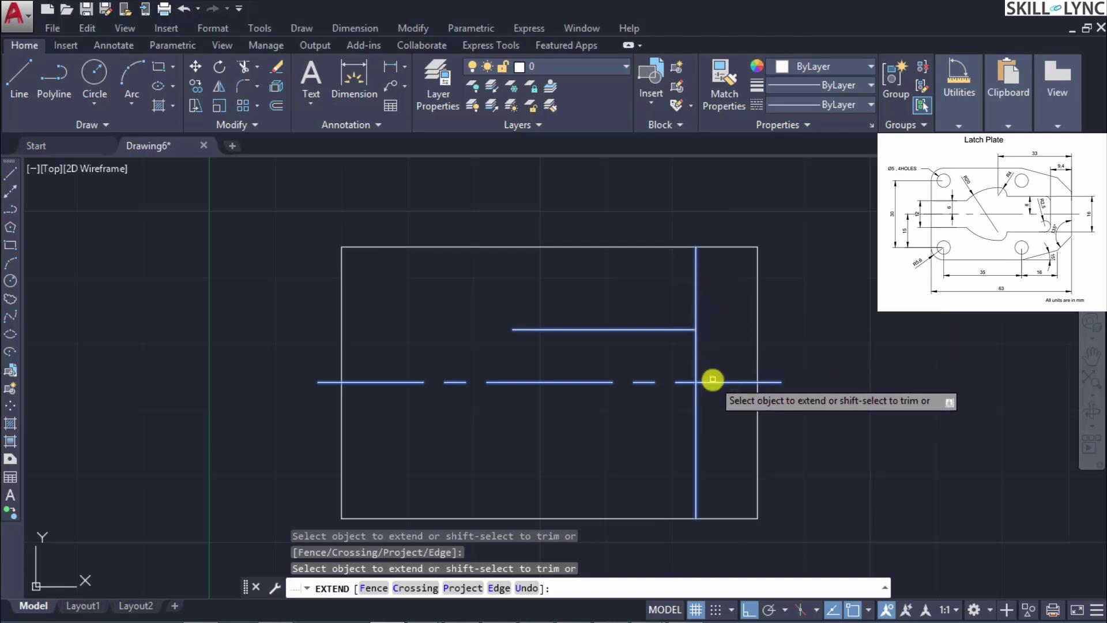
key("Escape")
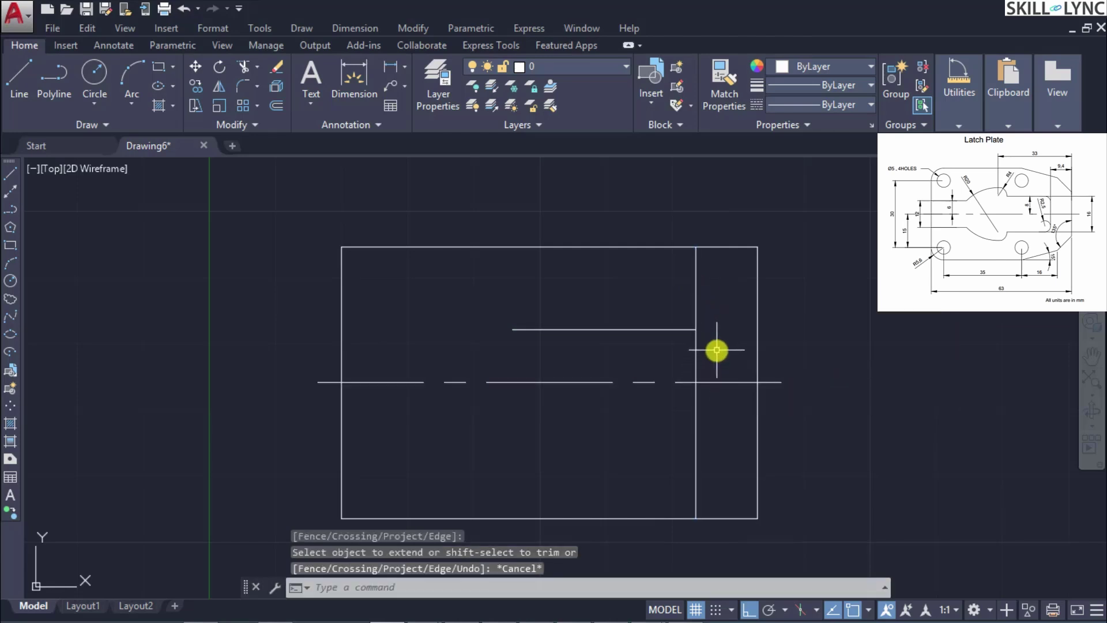
Trim away the part of the offset vertical line above the raised horizontal line
type("ex")
key("Return")
left_click(676, 333)
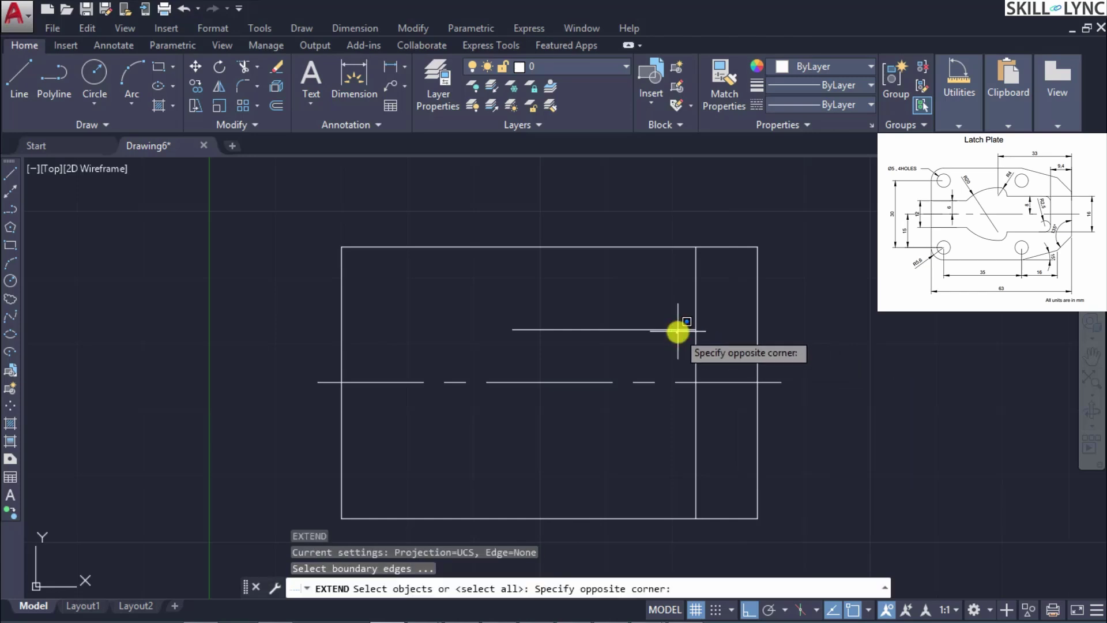
left_click(715, 337)
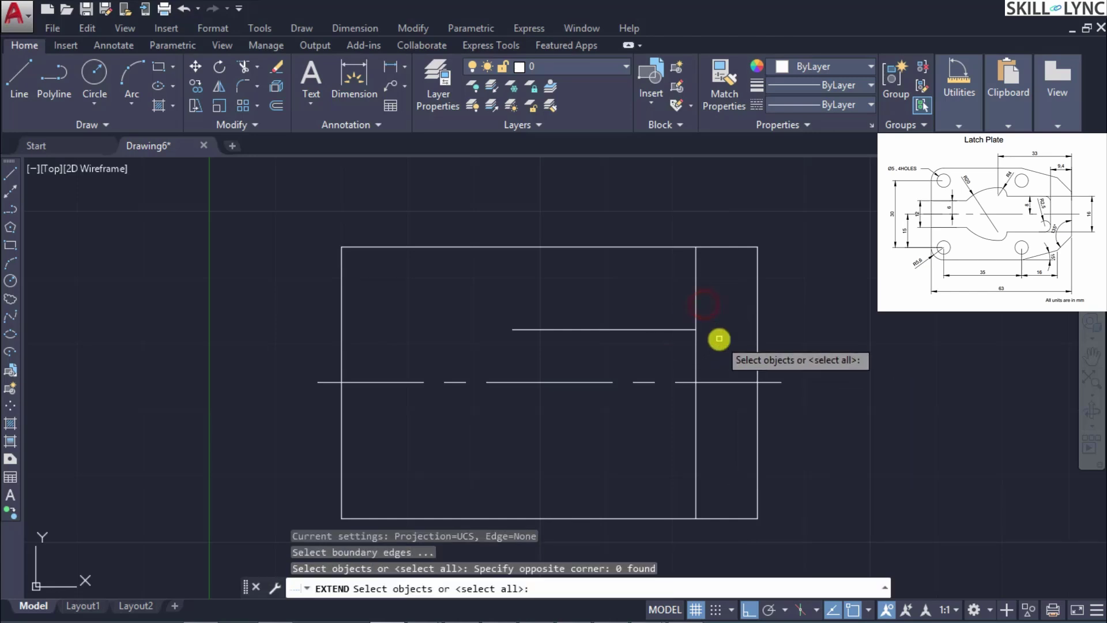
left_click(721, 340)
left_click(656, 301)
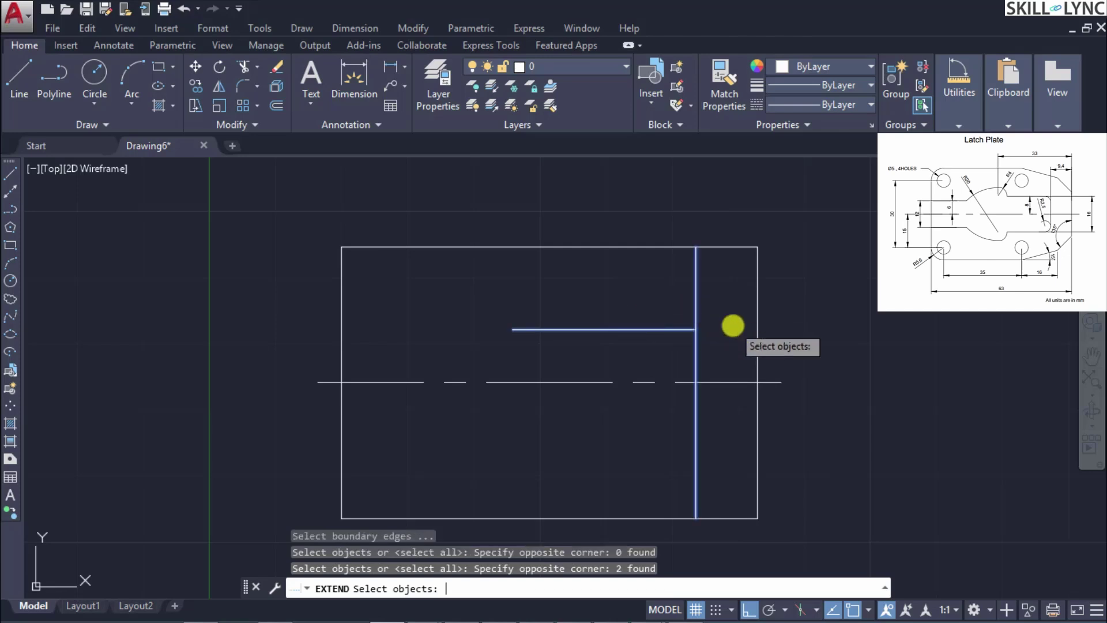
key("Return")
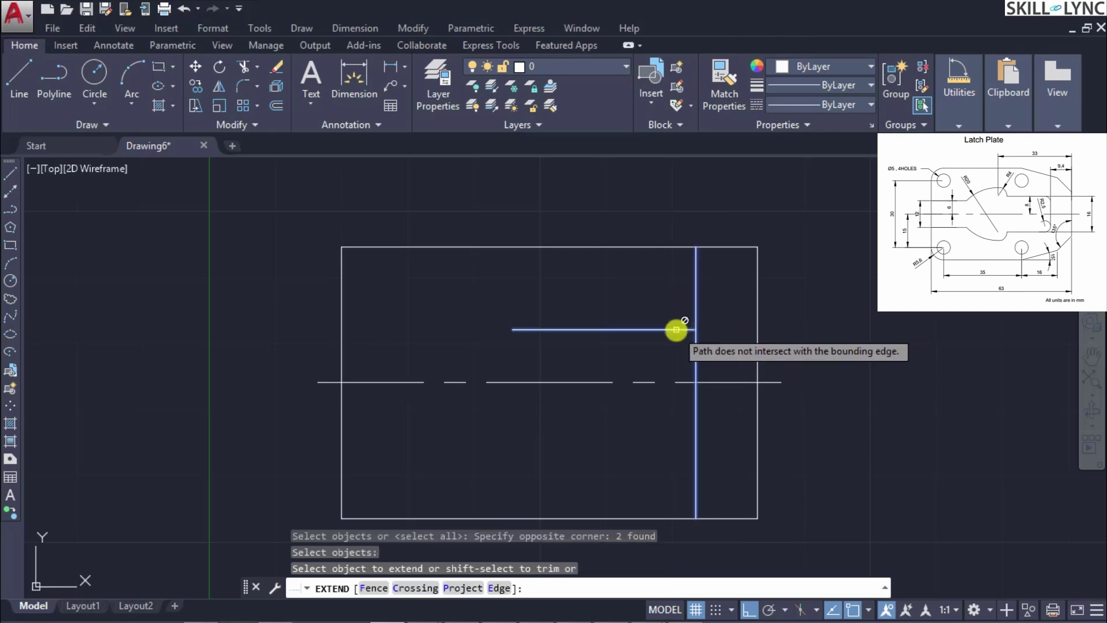
left_click(695, 306, "shift")
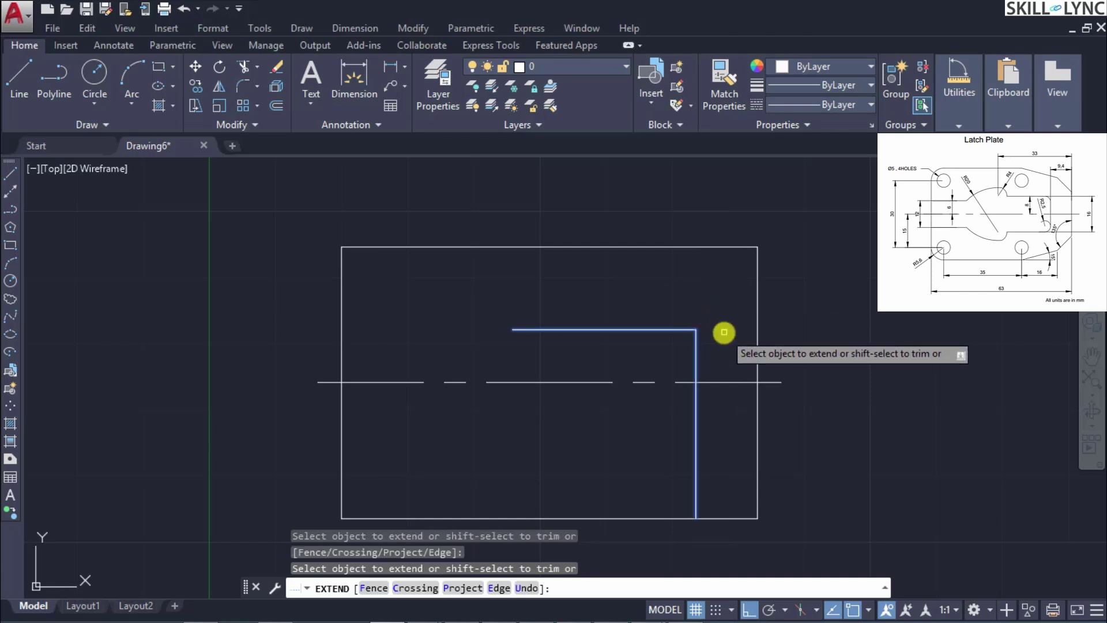
key("Return")
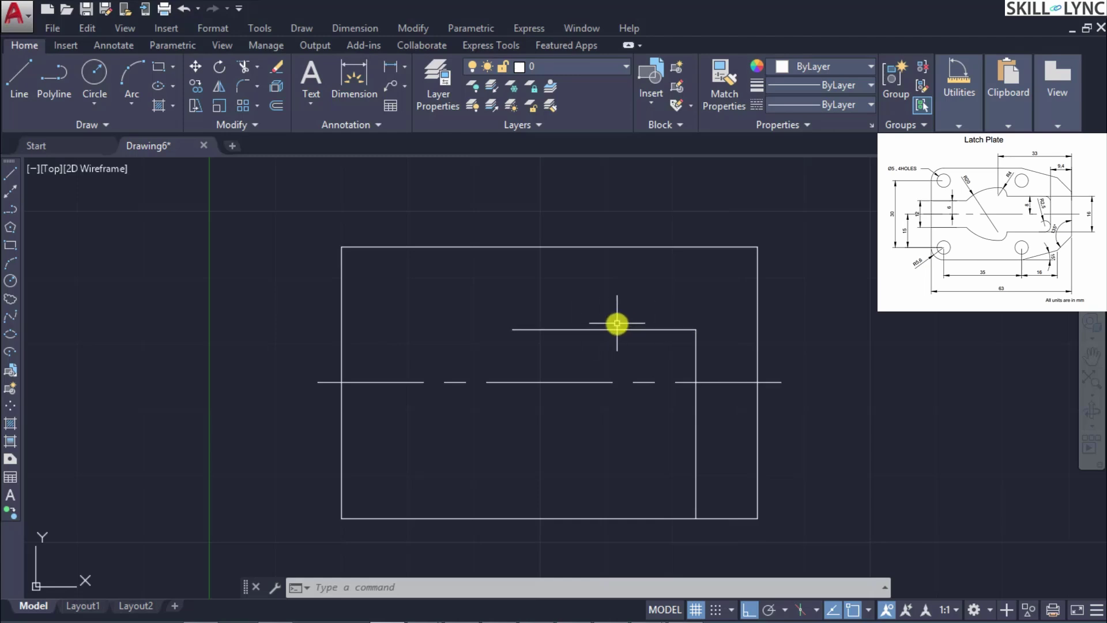
type("c")
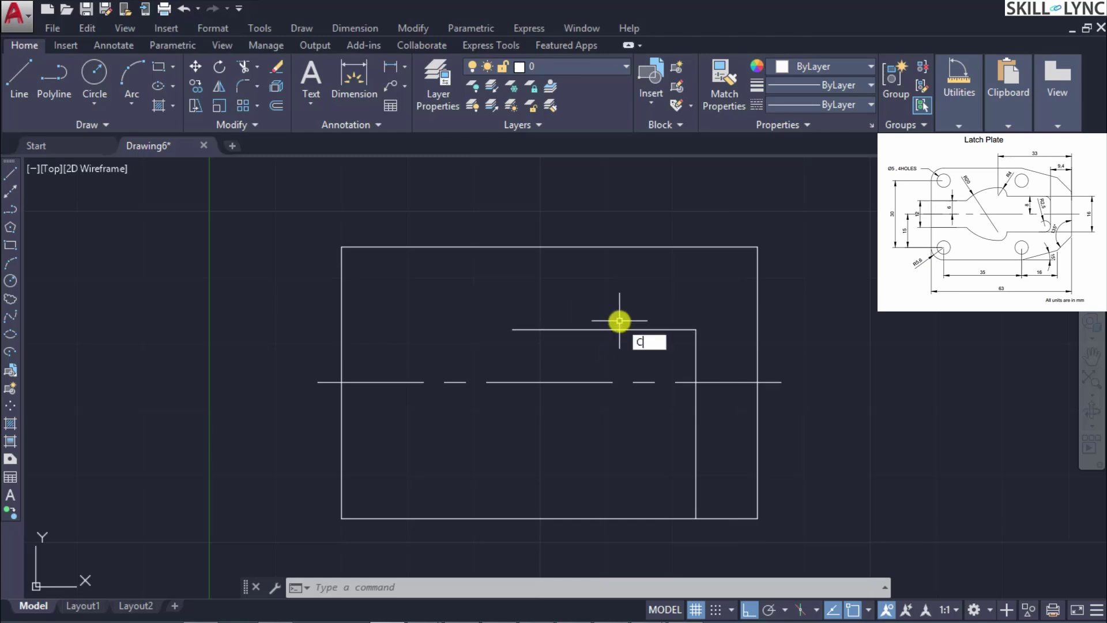
key("Return")
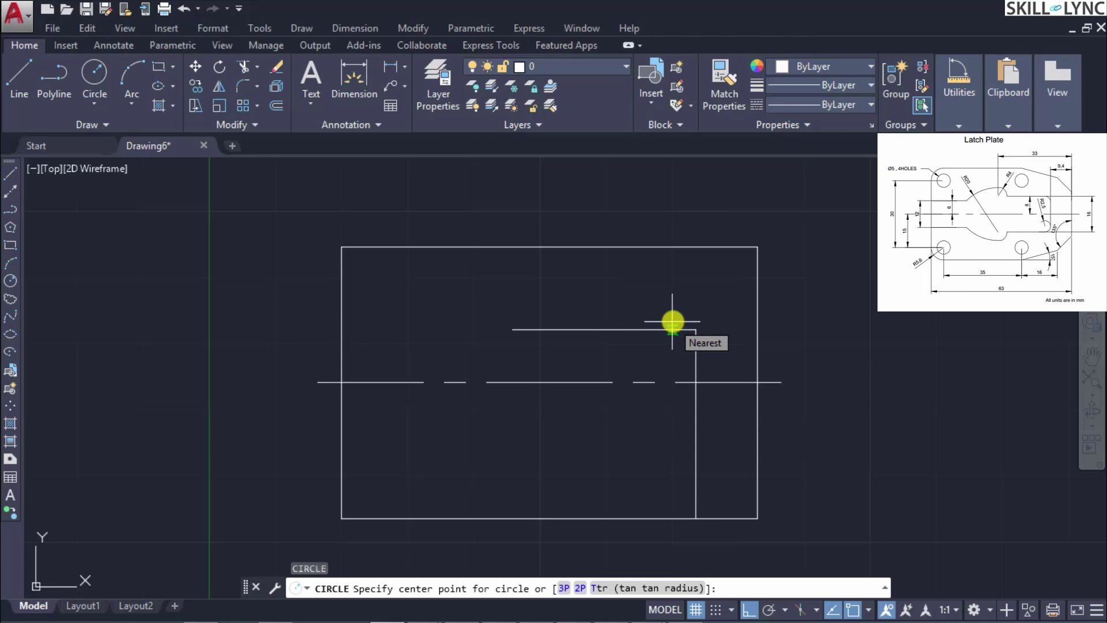
right_click(711, 290)
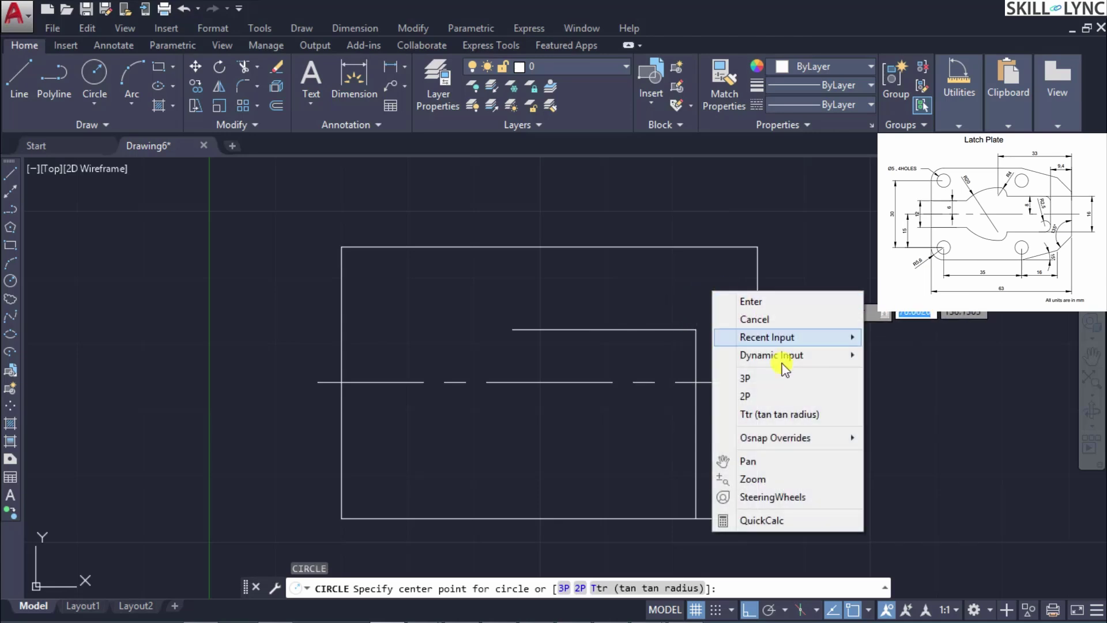
mouse_move(781, 438)
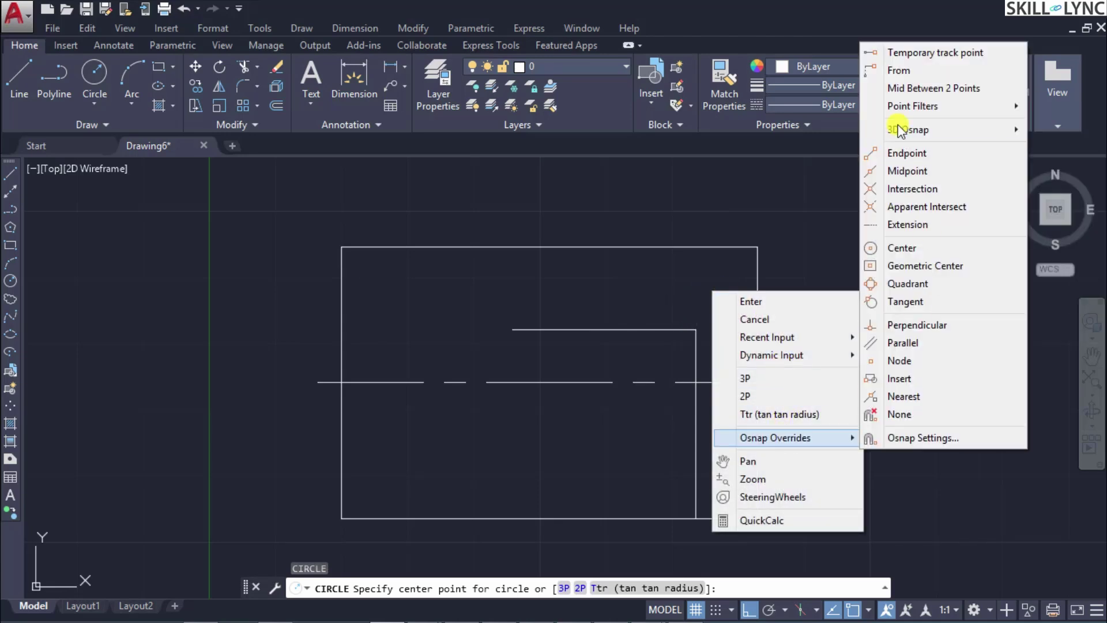
left_click(899, 70)
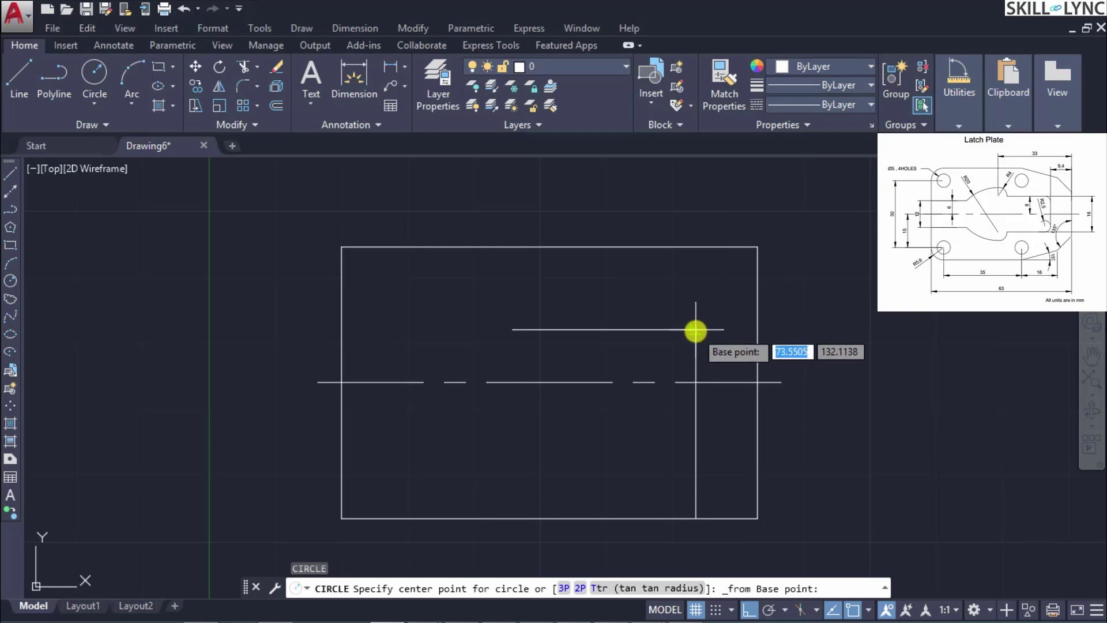
left_click(756, 329)
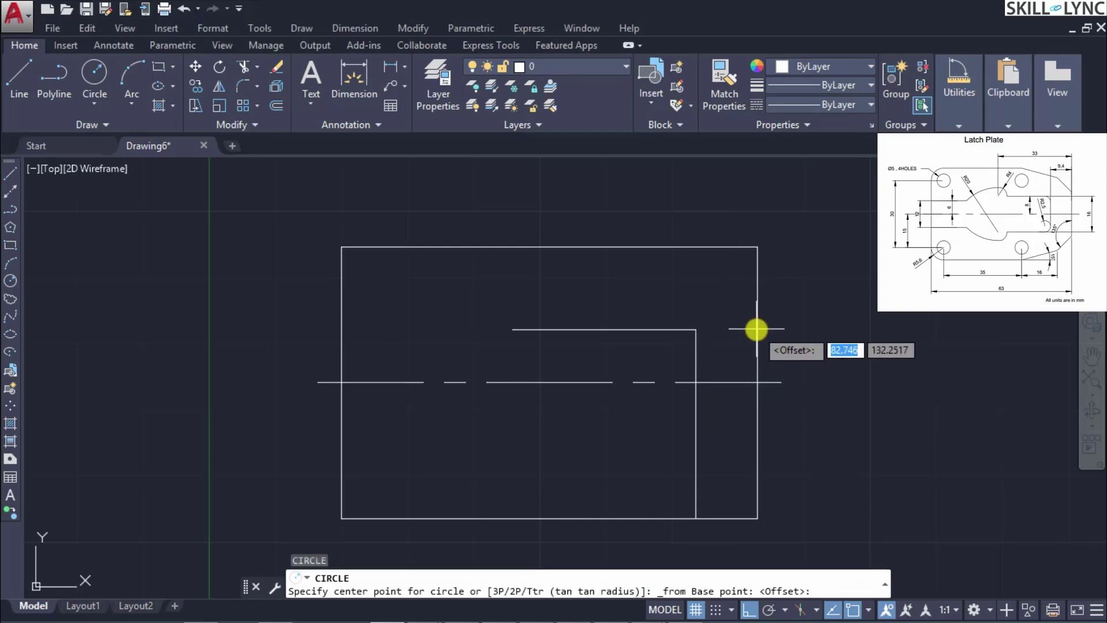
type("@")
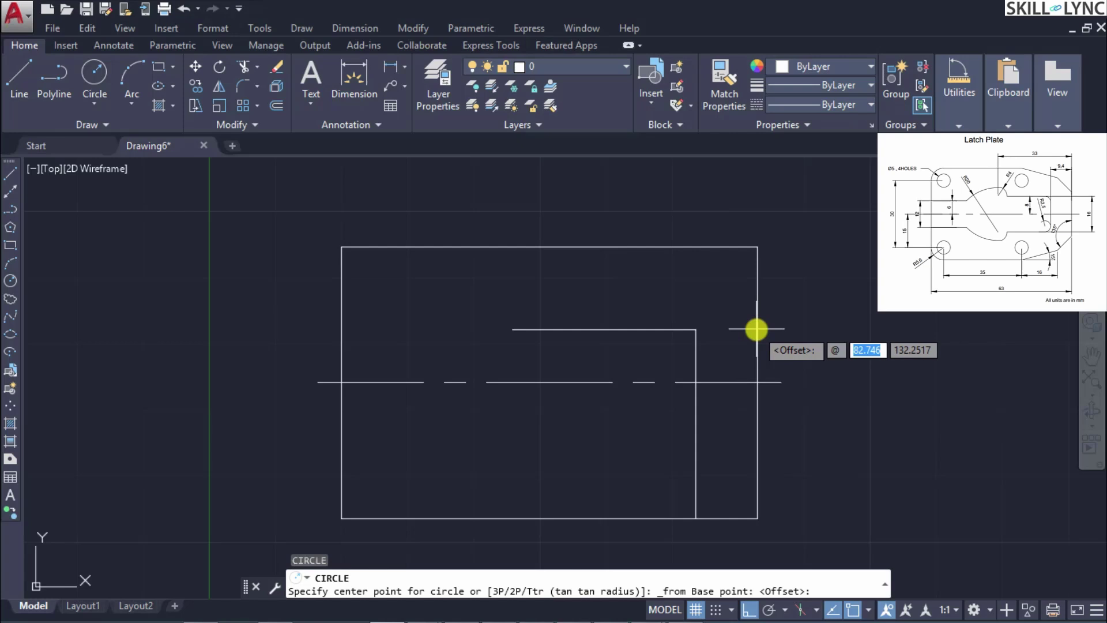
type("-33")
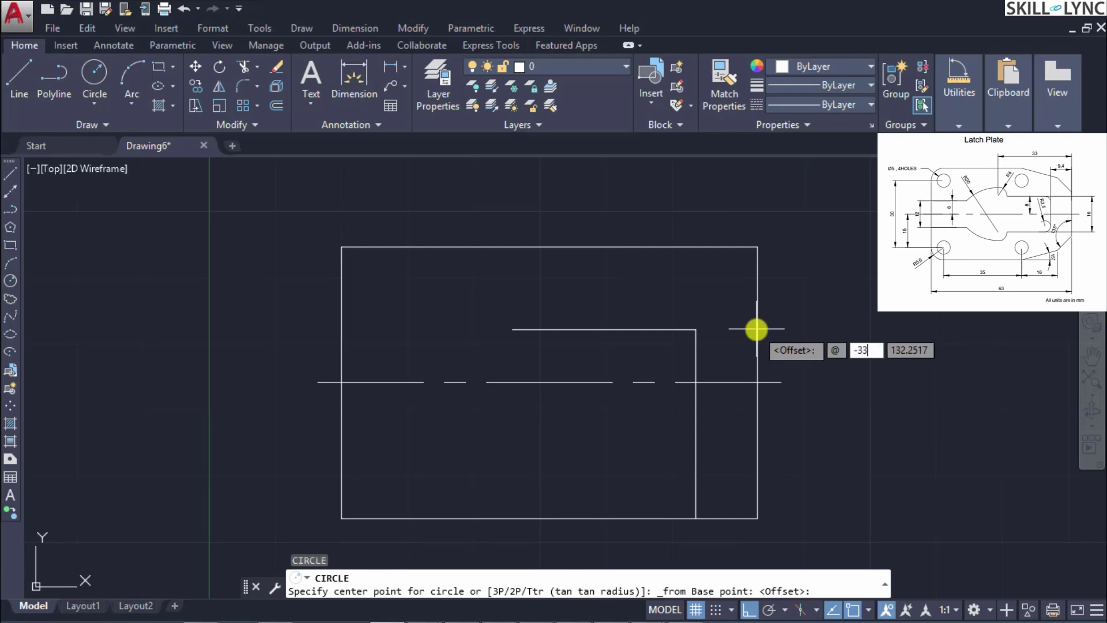
key("Tab")
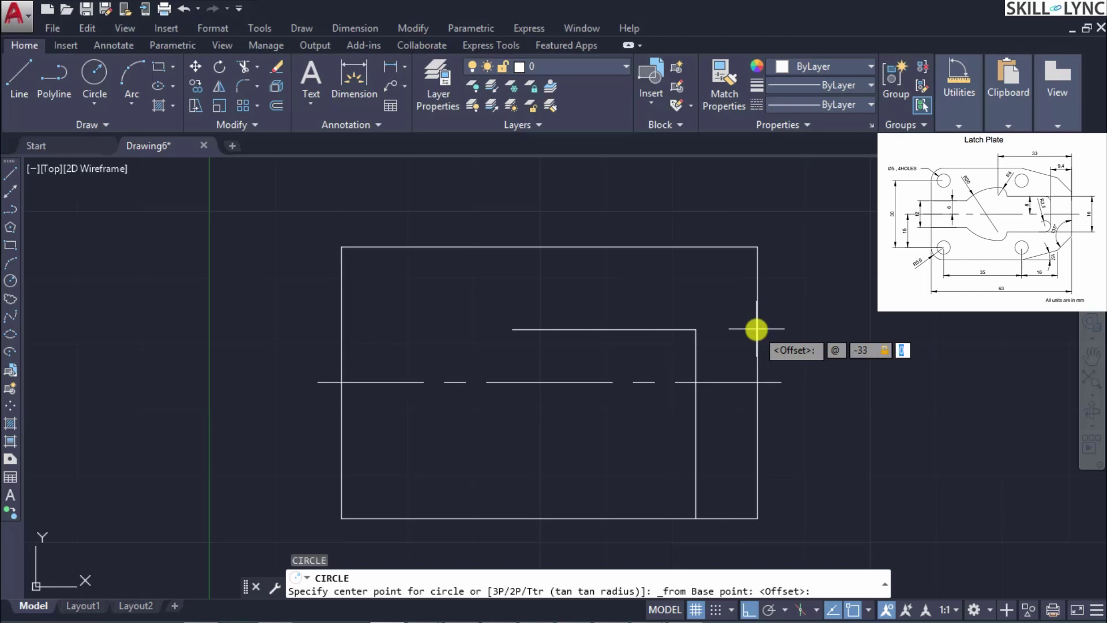
key("Return")
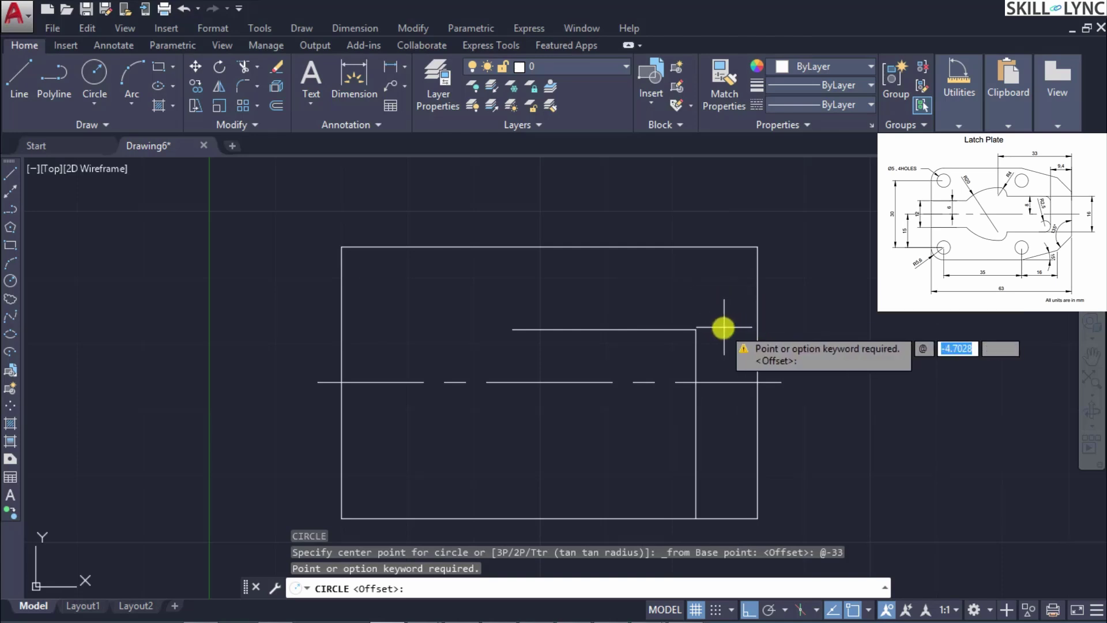
left_click(757, 329)
key("Escape")
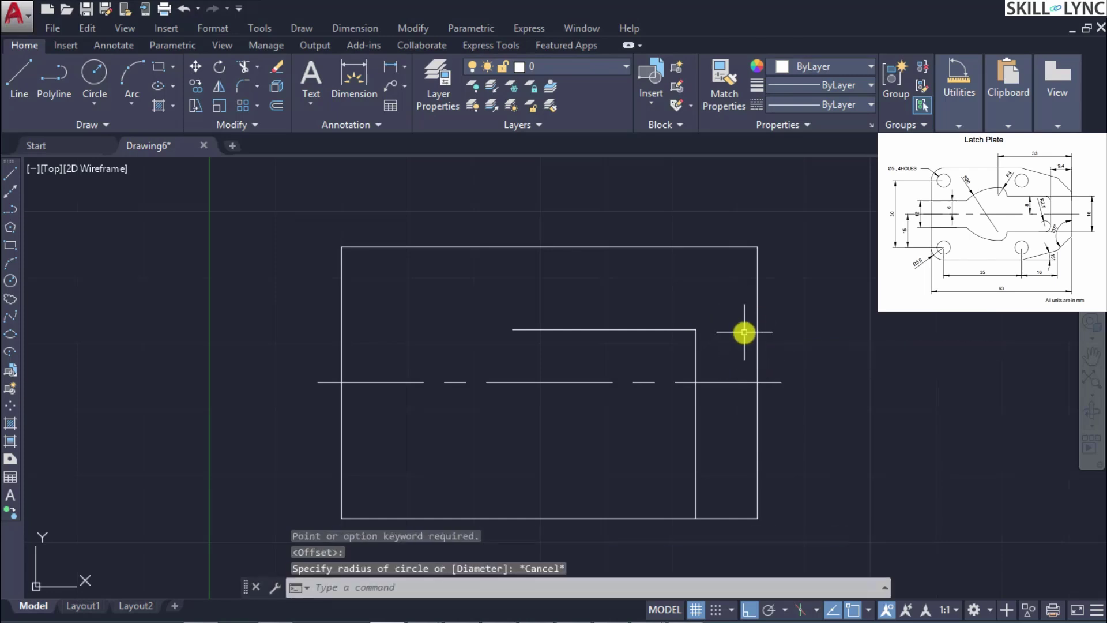
Draw a 4 mm radius circle centred on the raised horizontal line, offset @-33,0 from the rectangle's right edge
type("CIRCLE")
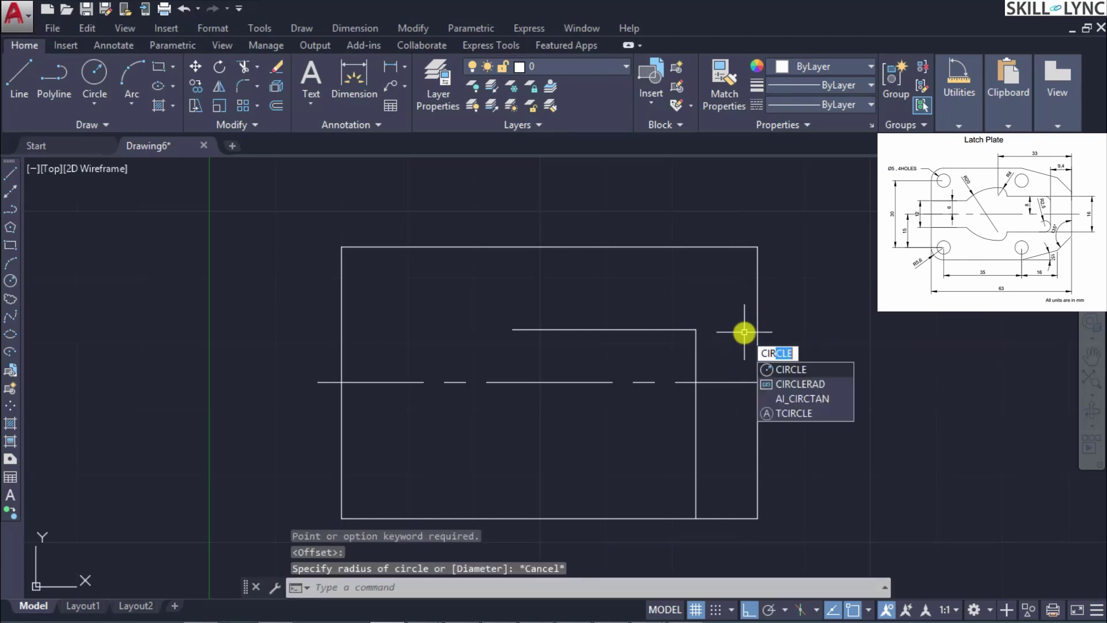
key("Return")
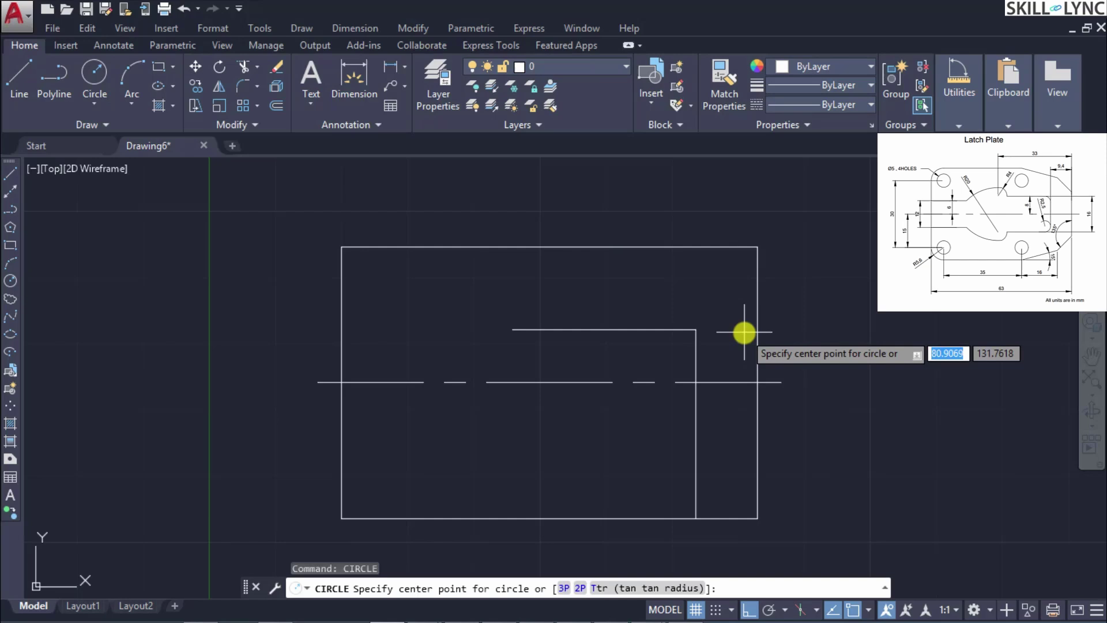
right_click(793, 324)
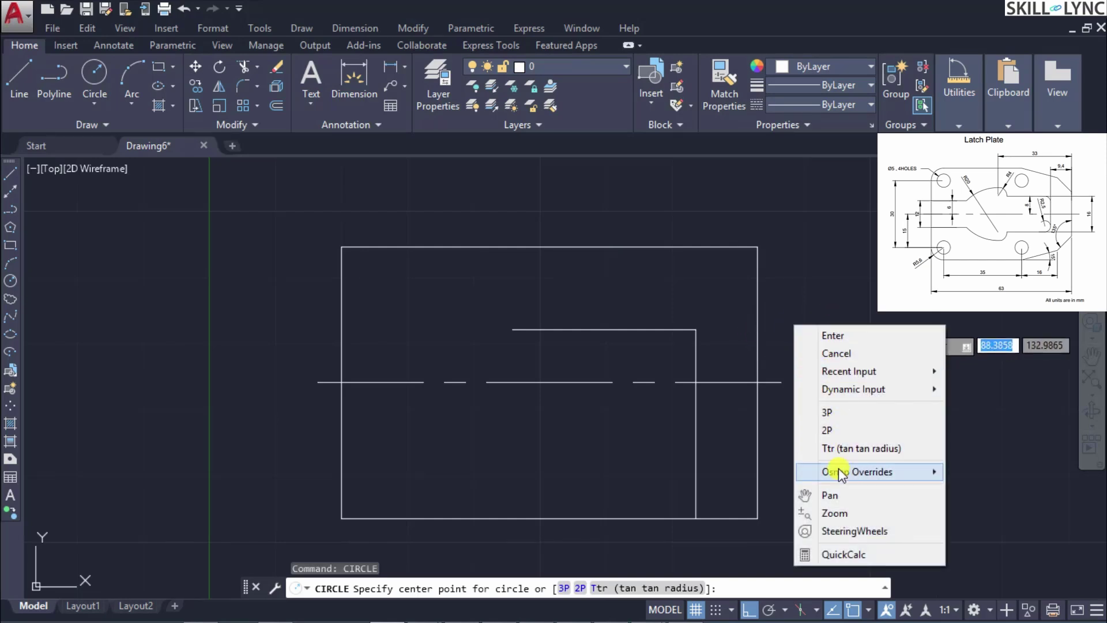
mouse_move(842, 471)
left_click(708, 107)
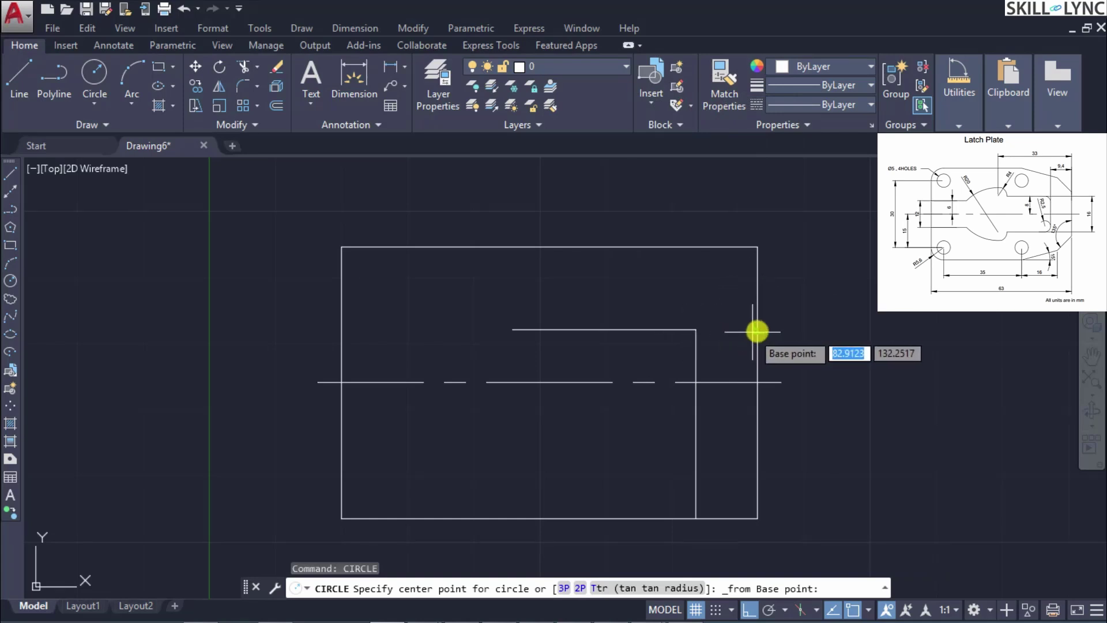
left_click(757, 330)
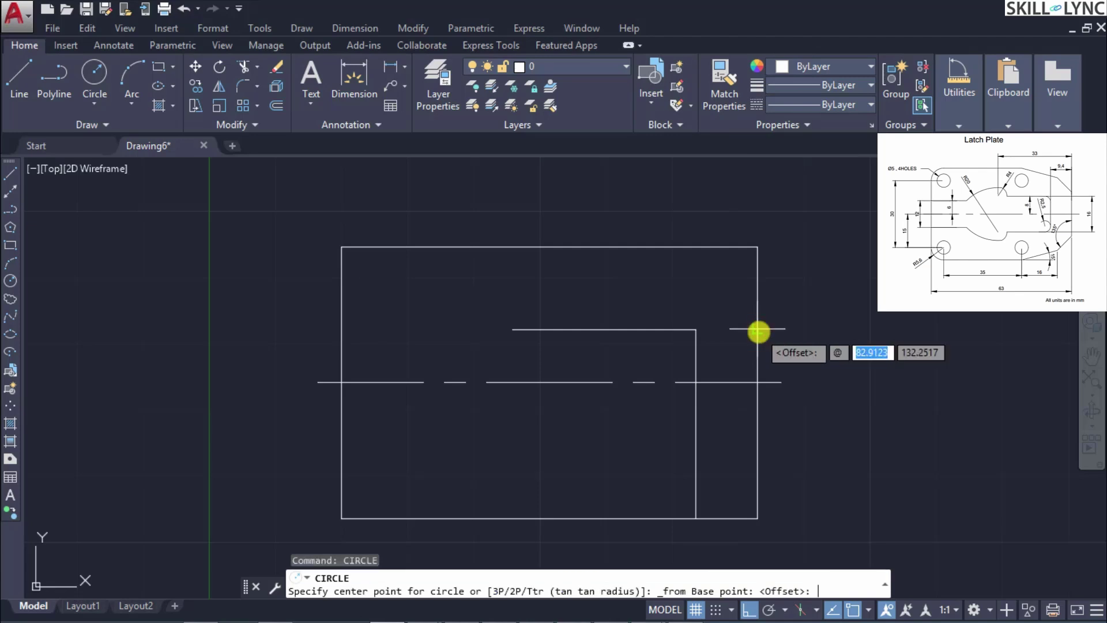
type("-33")
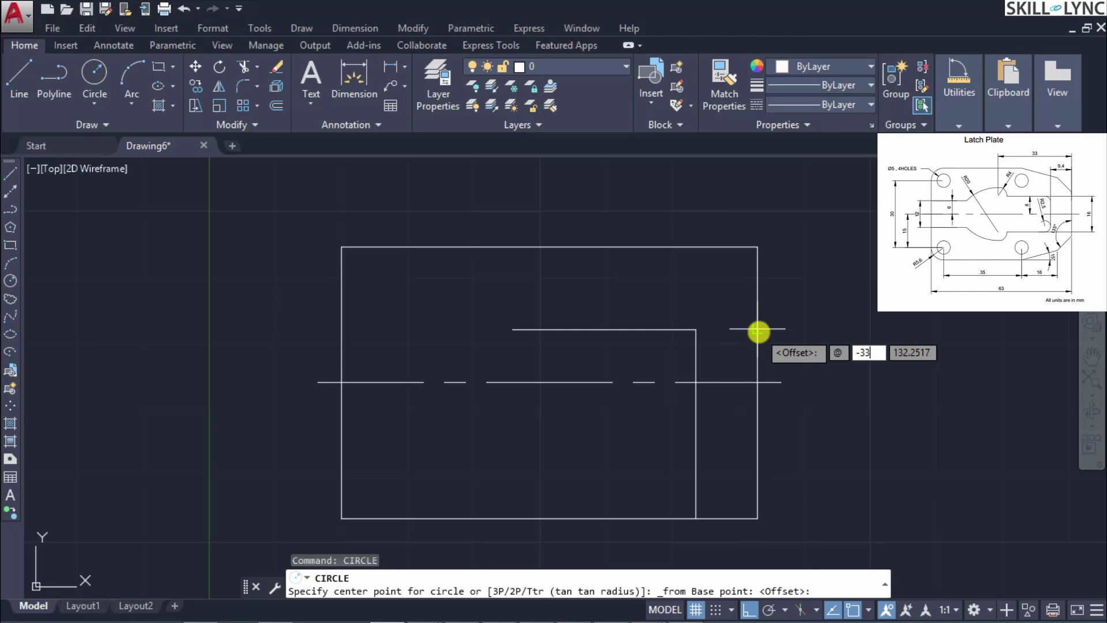
key("Return")
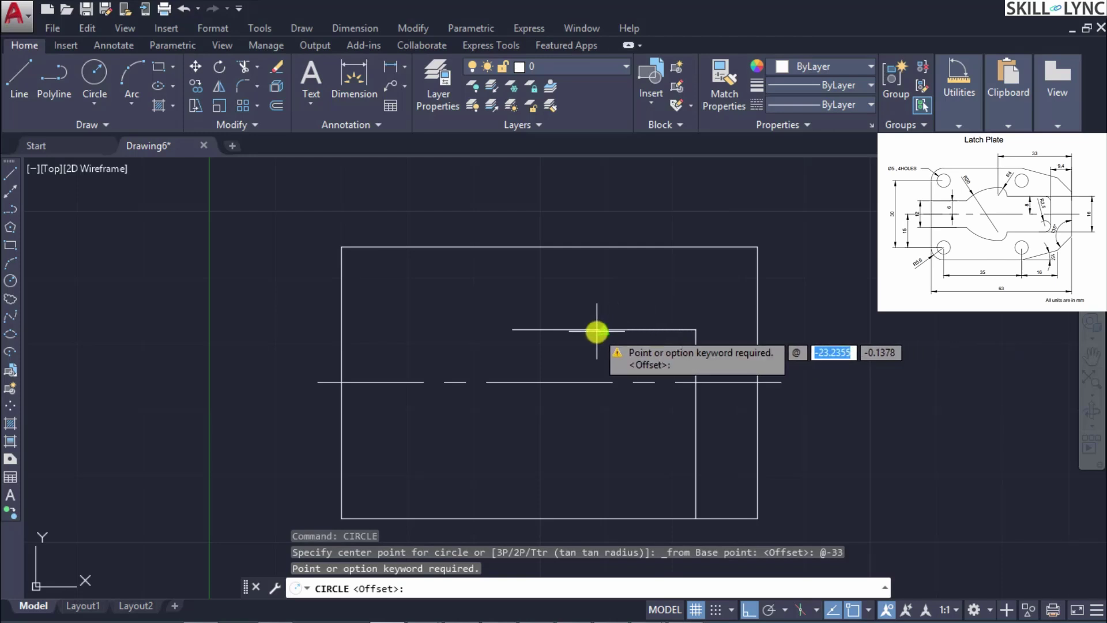
type("-33")
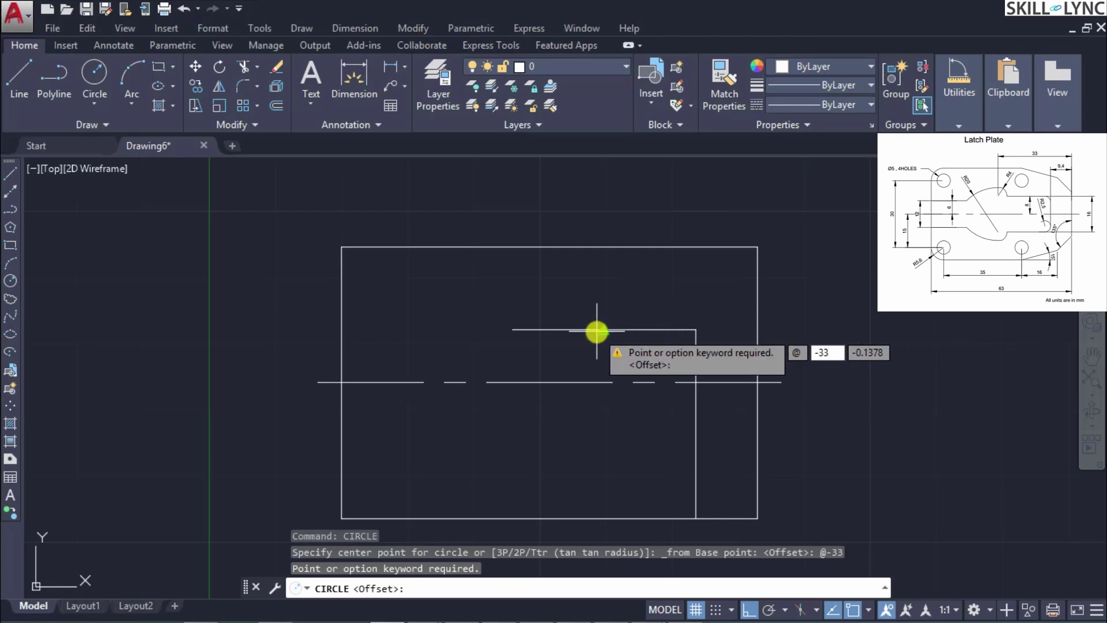
key("Tab")
type("0")
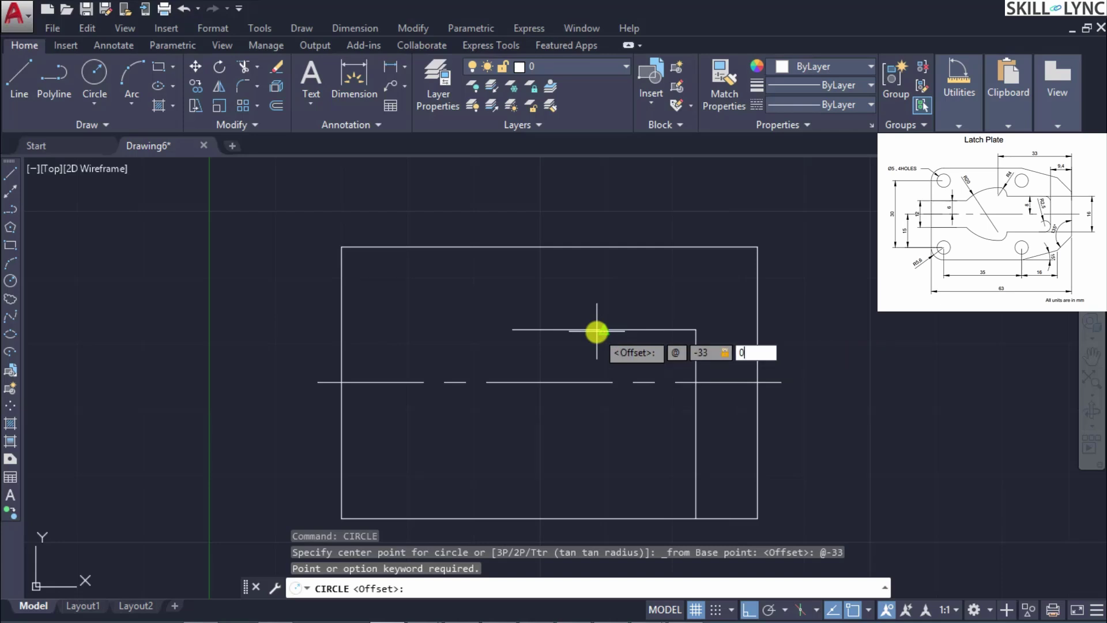
key("Return")
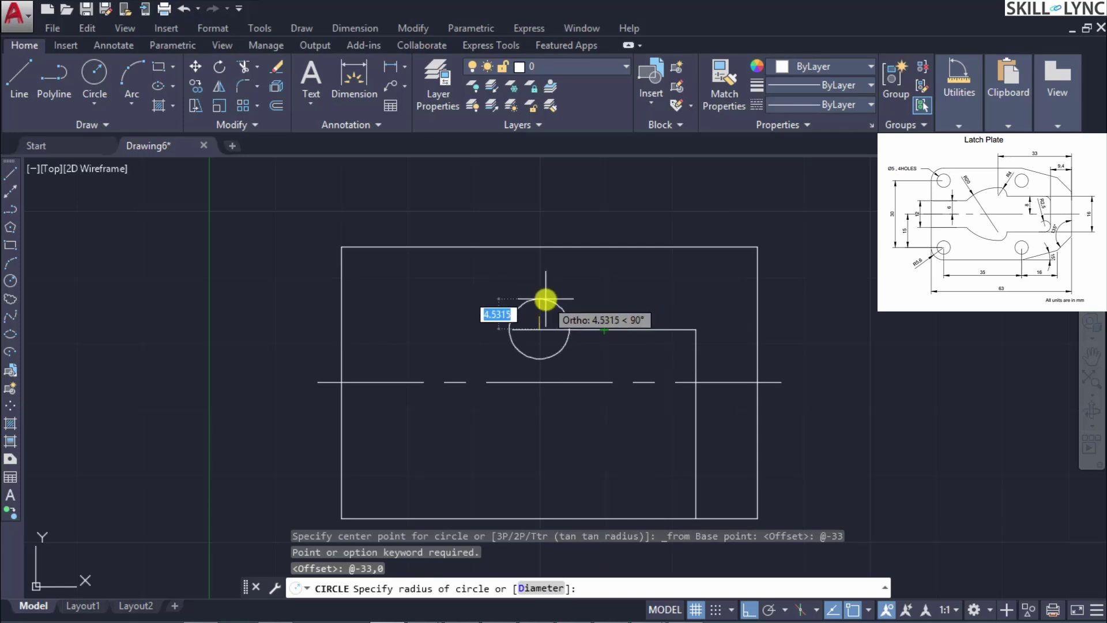
type("45")
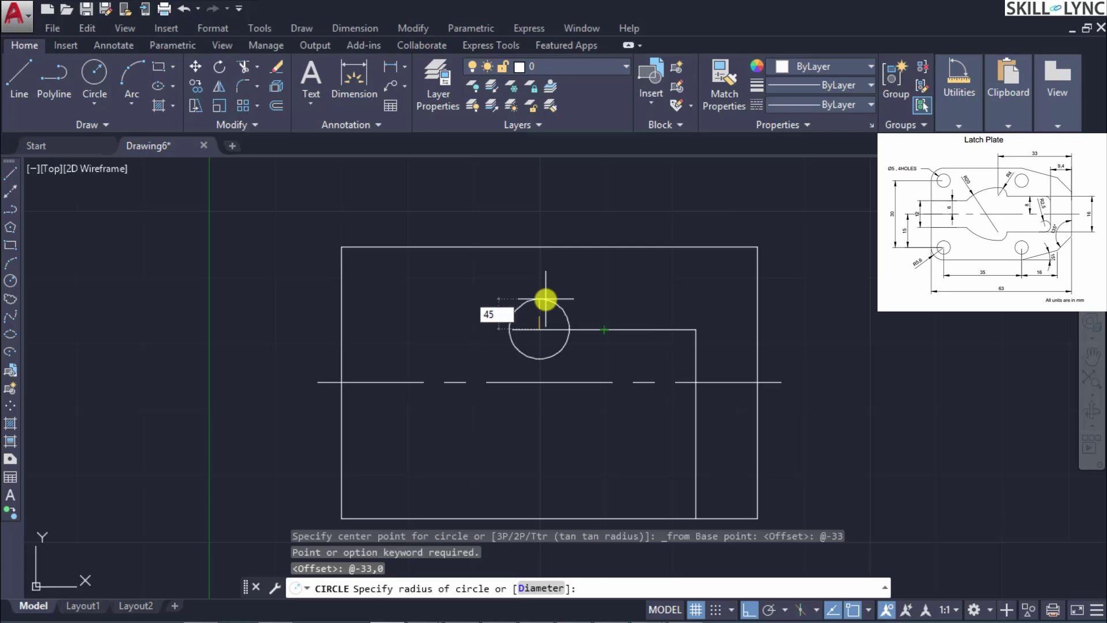
key("Return")
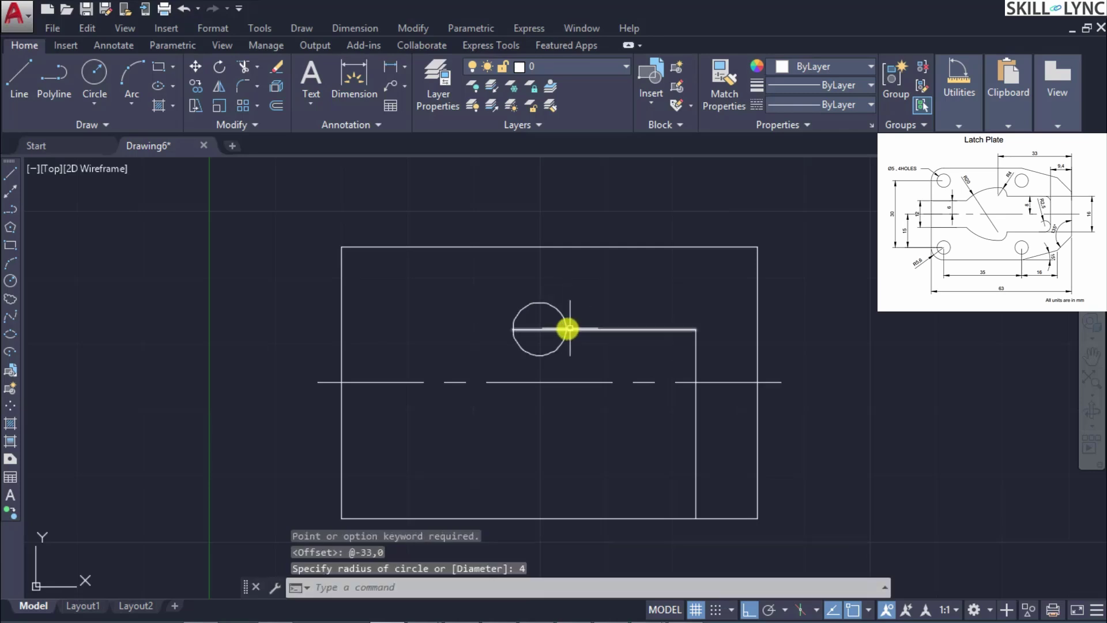
Draw a circle of radius 20 mm concentric with the 4 mm radius circle
scroll(525, 315, "up", 2)
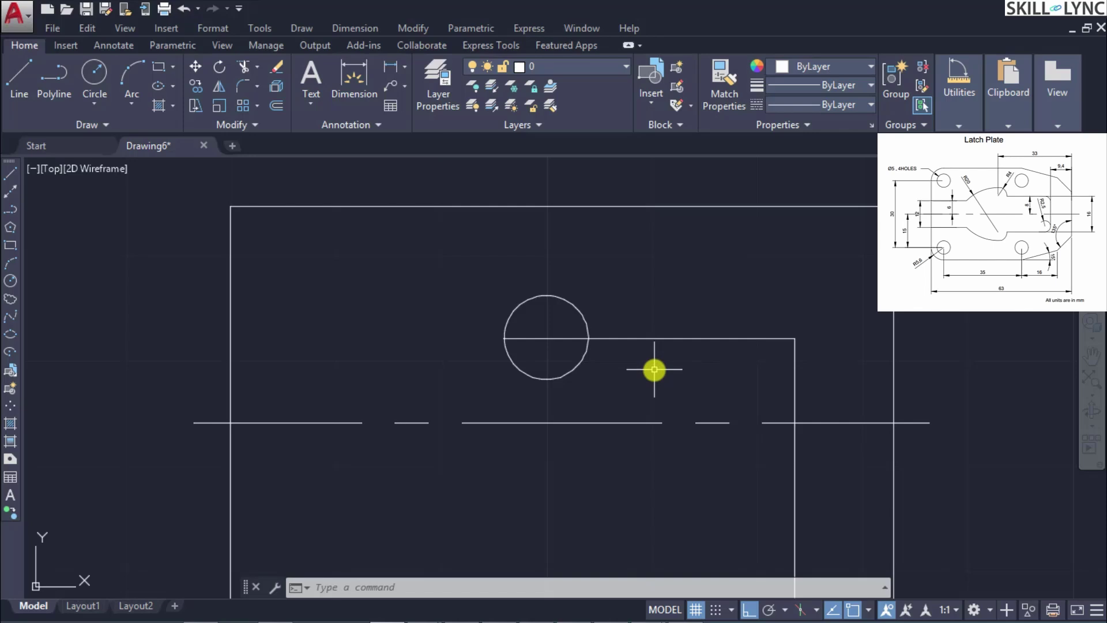
type("c")
key("Return")
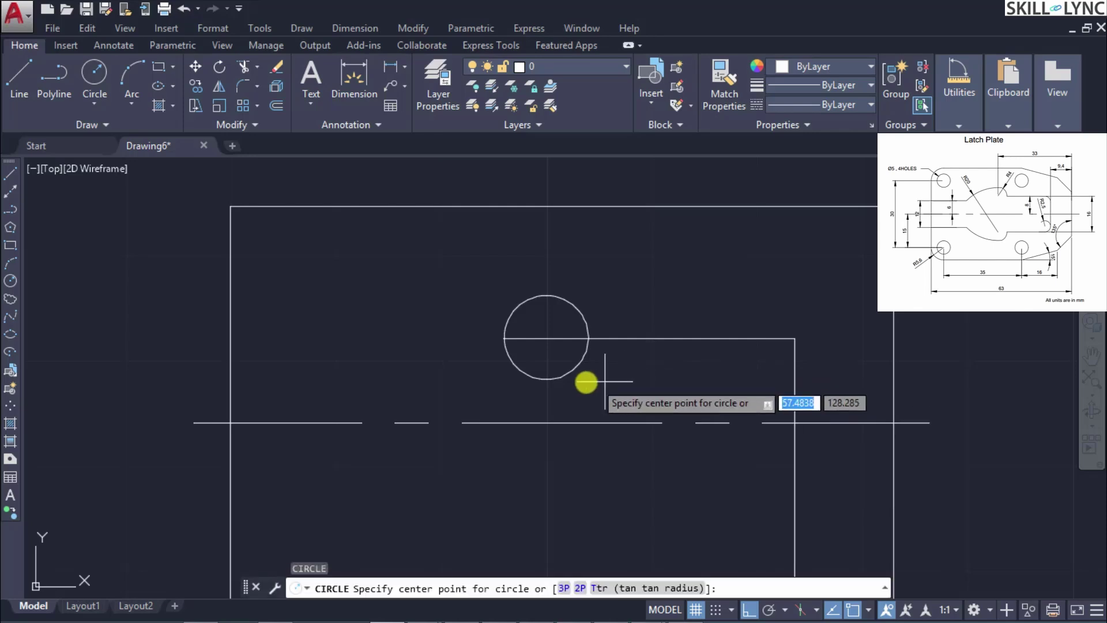
left_click(548, 340)
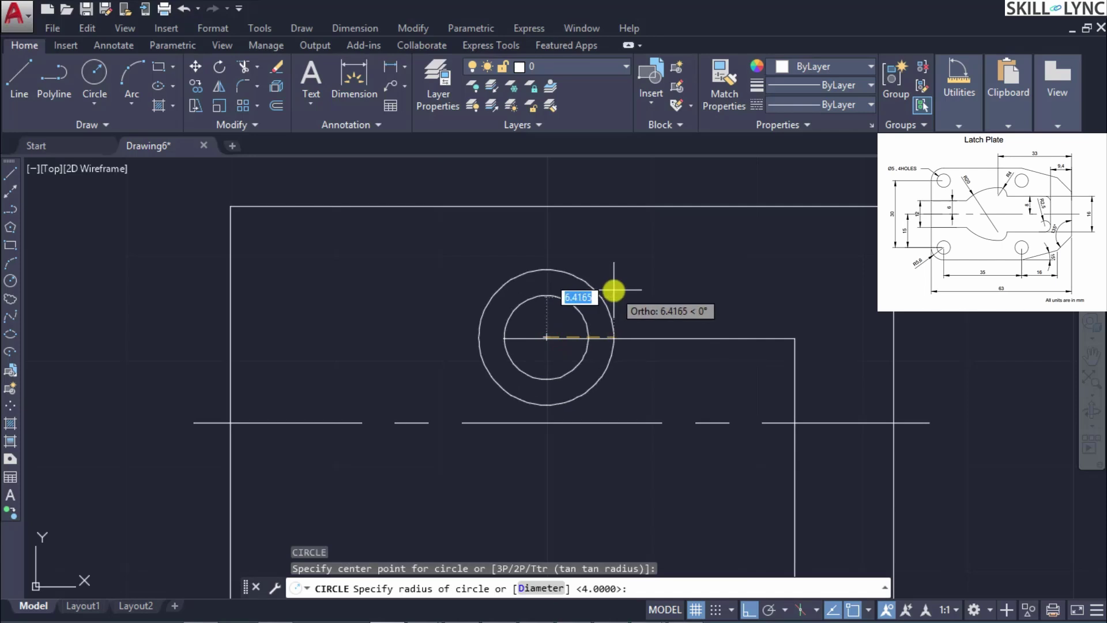
type("2")
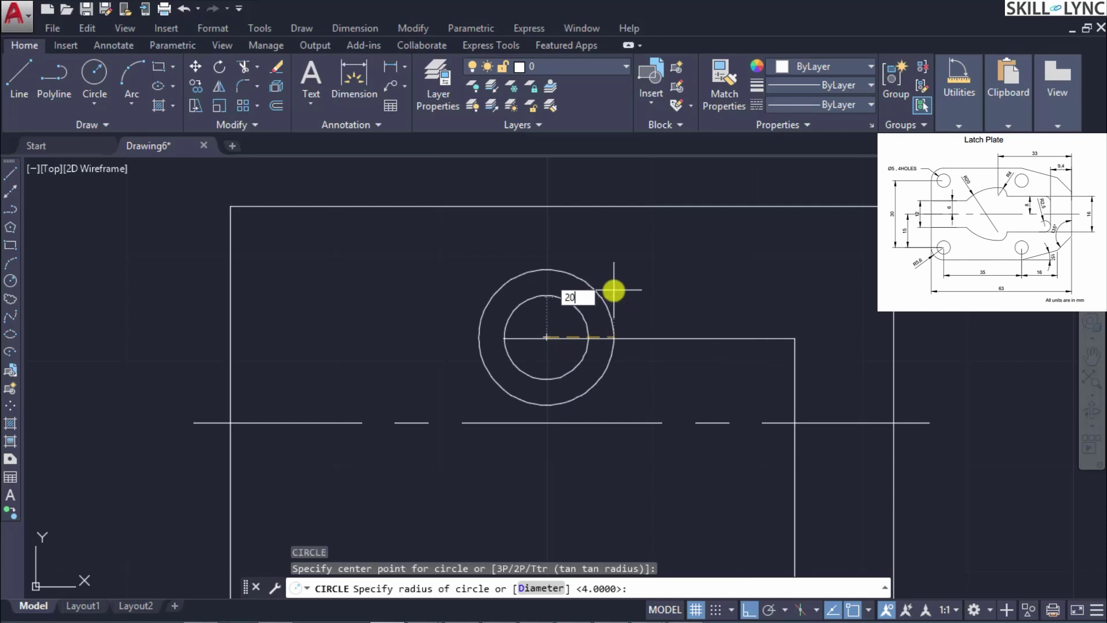
type("0")
key("Return")
Mirror the 4 mm radius circle about the horizontal centreline, keeping the original circle
scroll(634, 326, "up", 2)
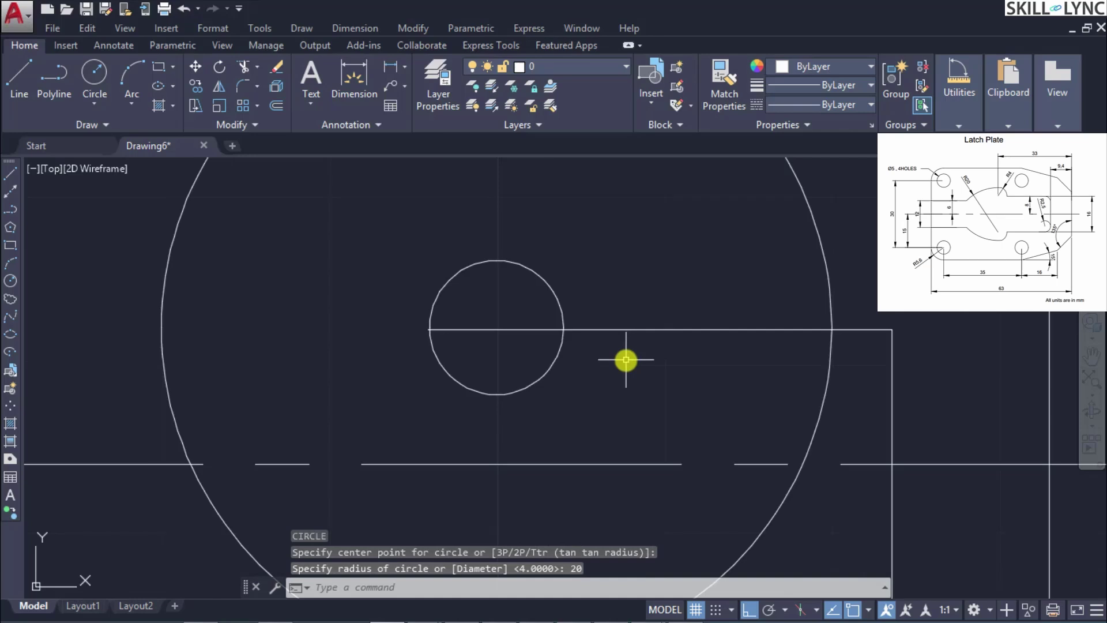
scroll(629, 361, "down", 4)
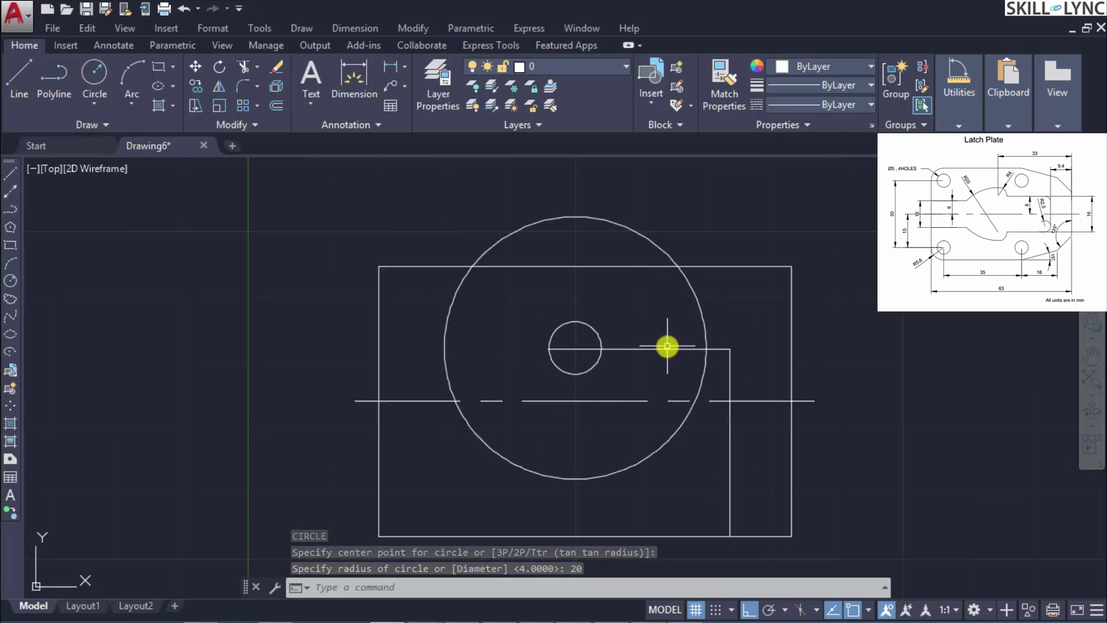
scroll(643, 403, "down", 2)
scroll(631, 444, "up", 2)
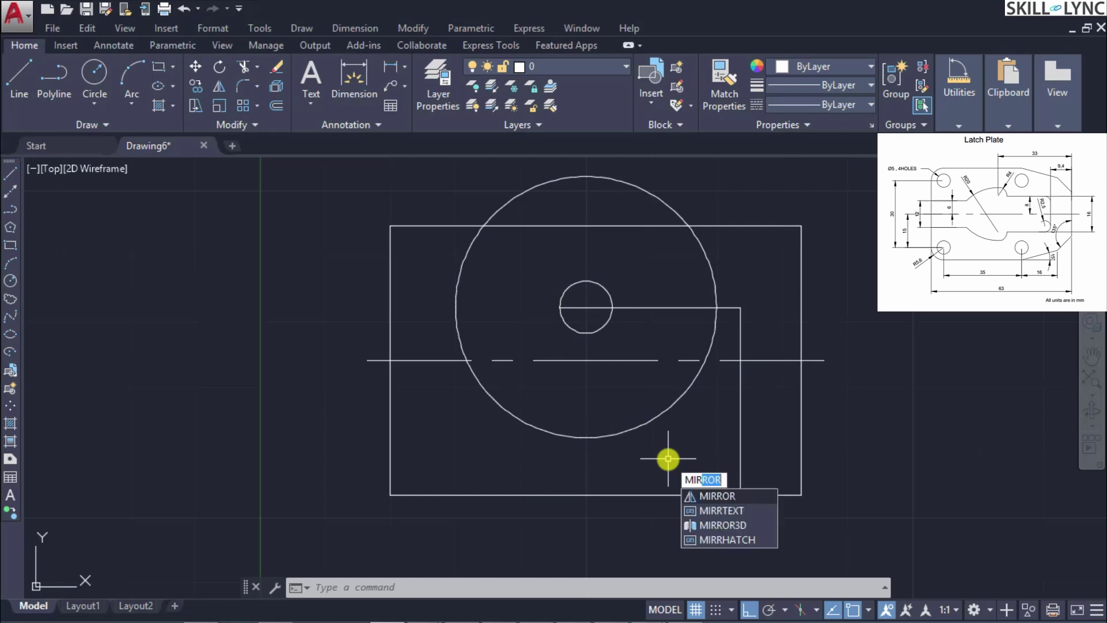
key("Escape")
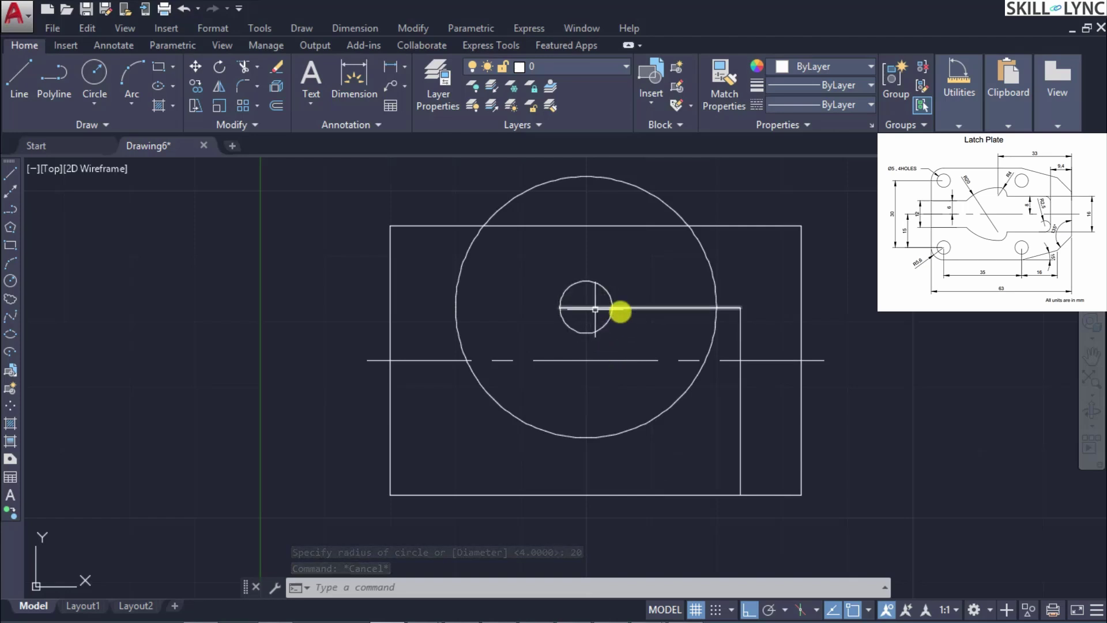
type("MIR")
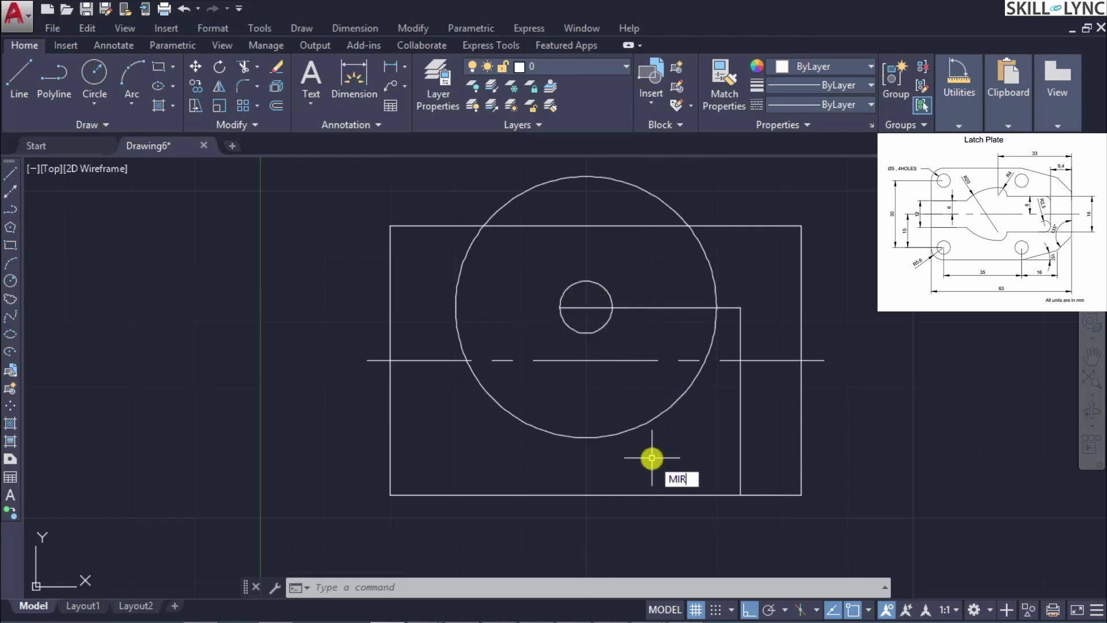
key("Return")
left_click(597, 330)
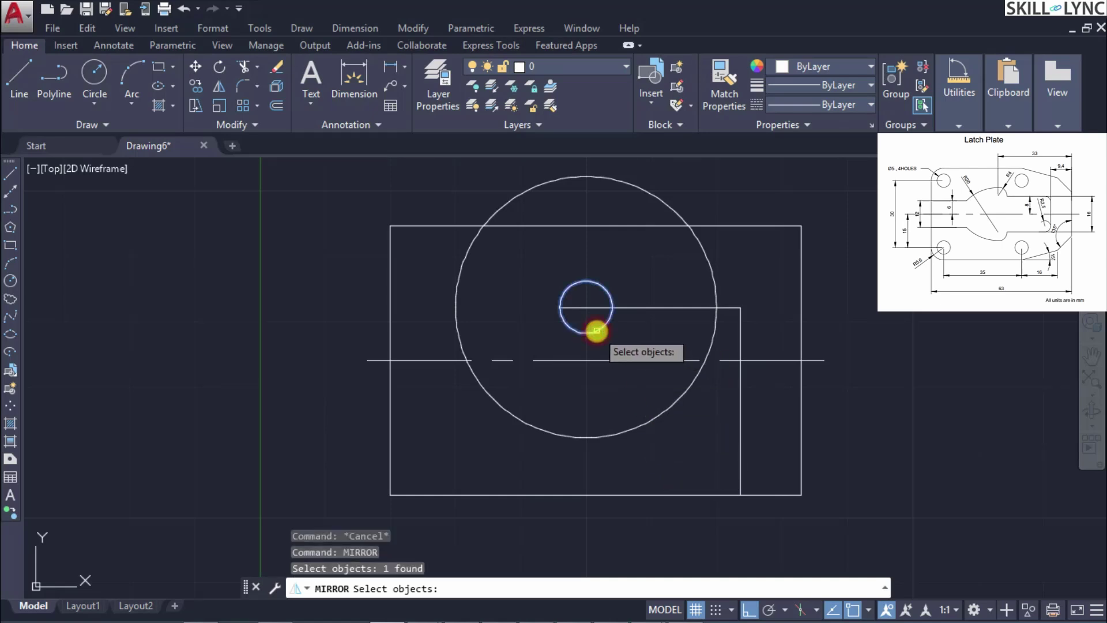
key("Return")
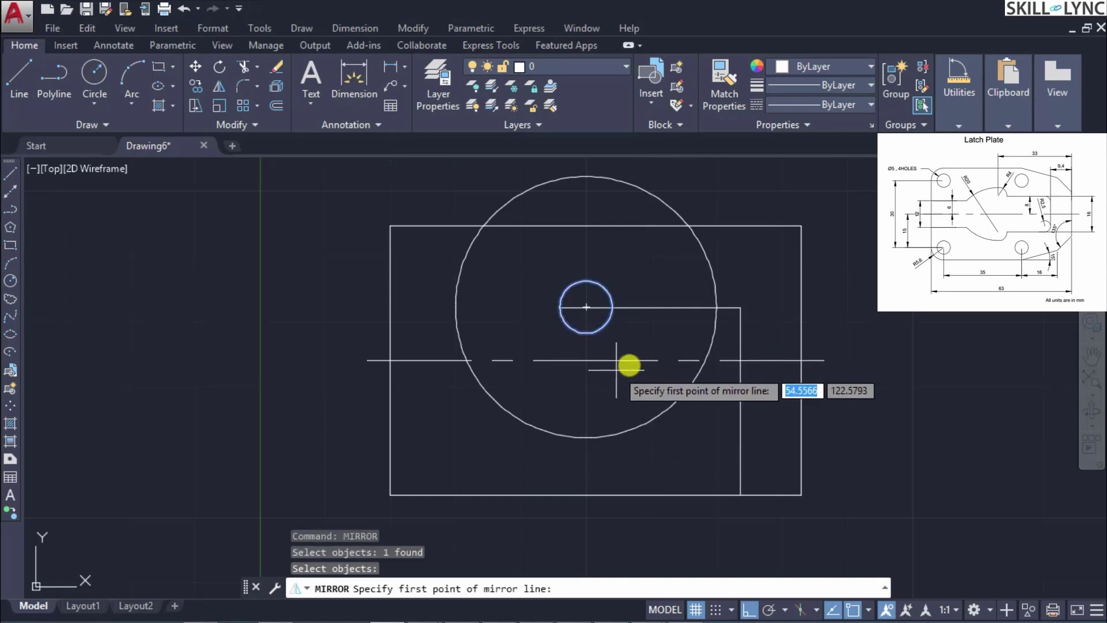
left_click(500, 361)
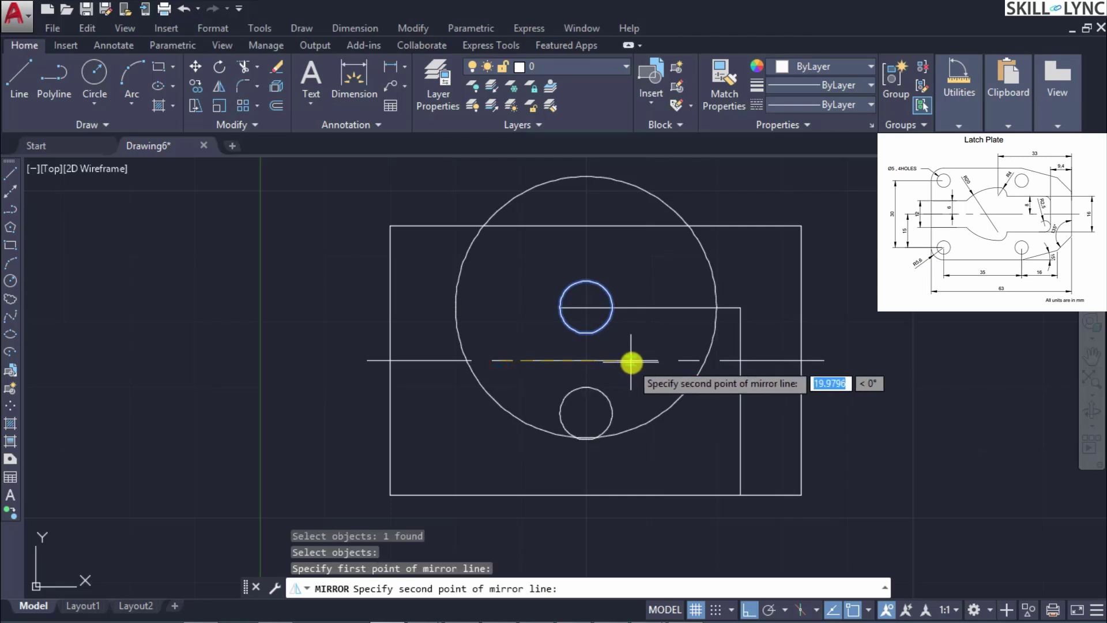
left_click(643, 361)
key("Return")
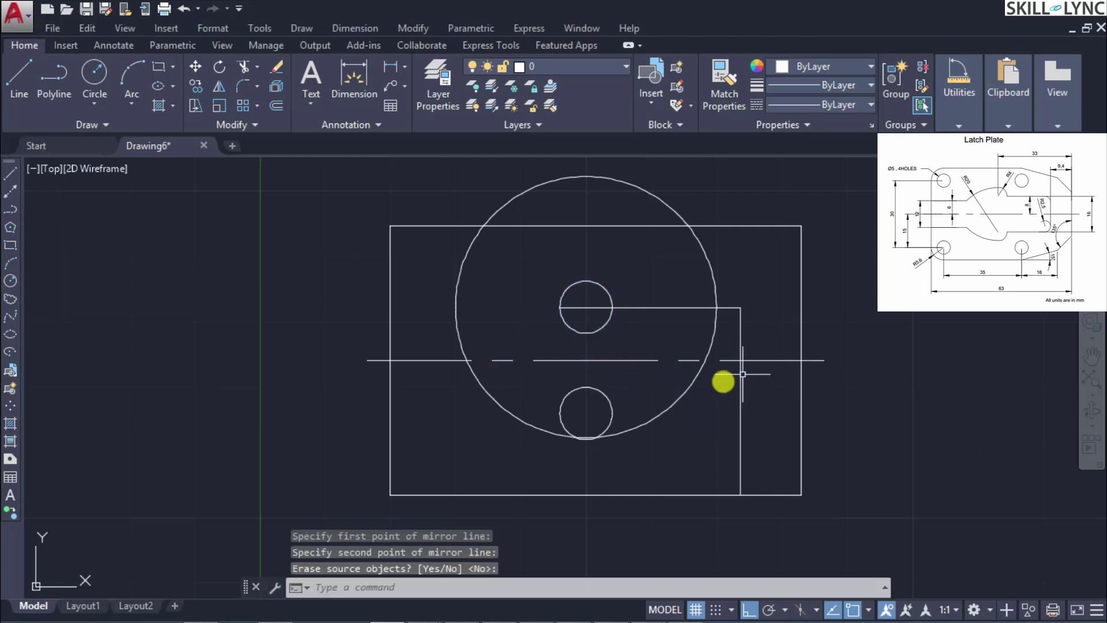
Draw a horizontal line about 21 mm long along the centreline, starting at the rectangle's left edge
scroll(619, 457, "up", 5)
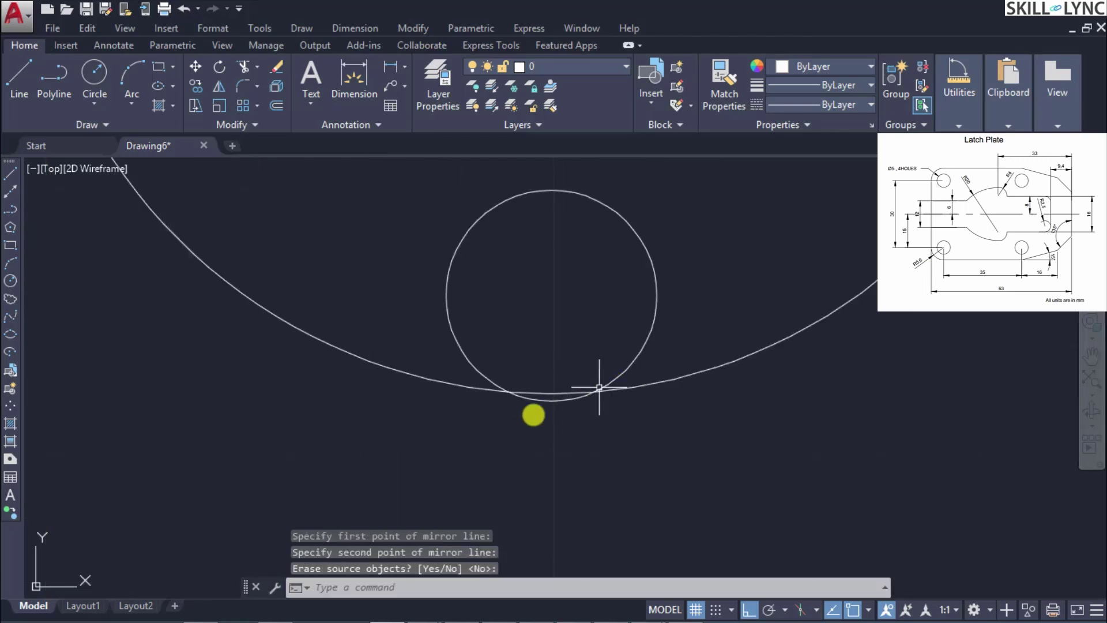
scroll(563, 350, "down", 3)
scroll(536, 248, "down", 3)
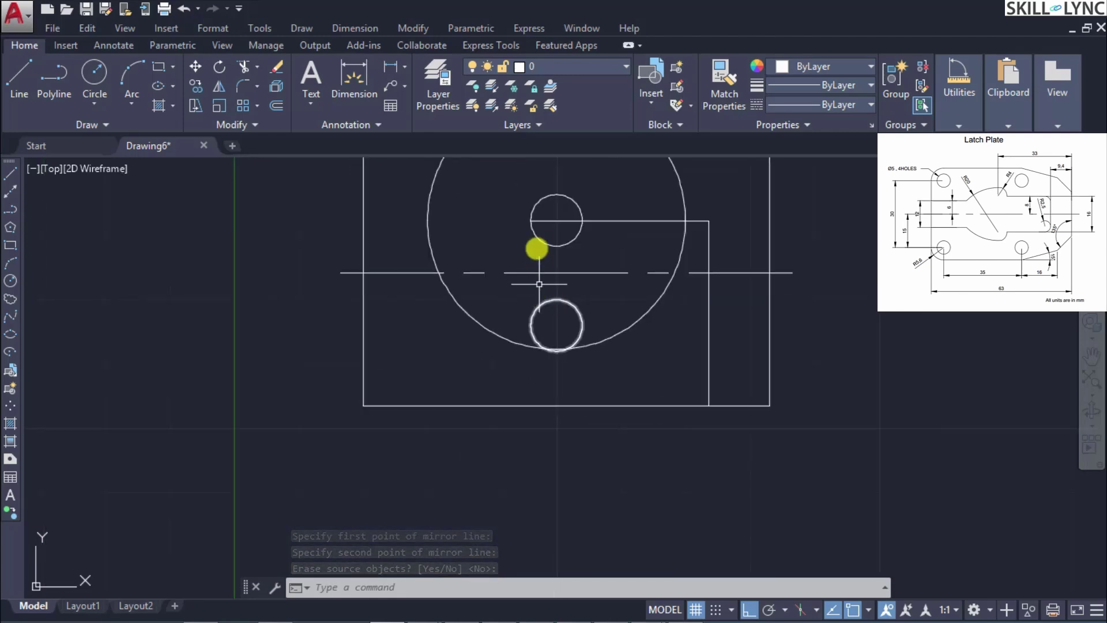
scroll(546, 169, "up", 2)
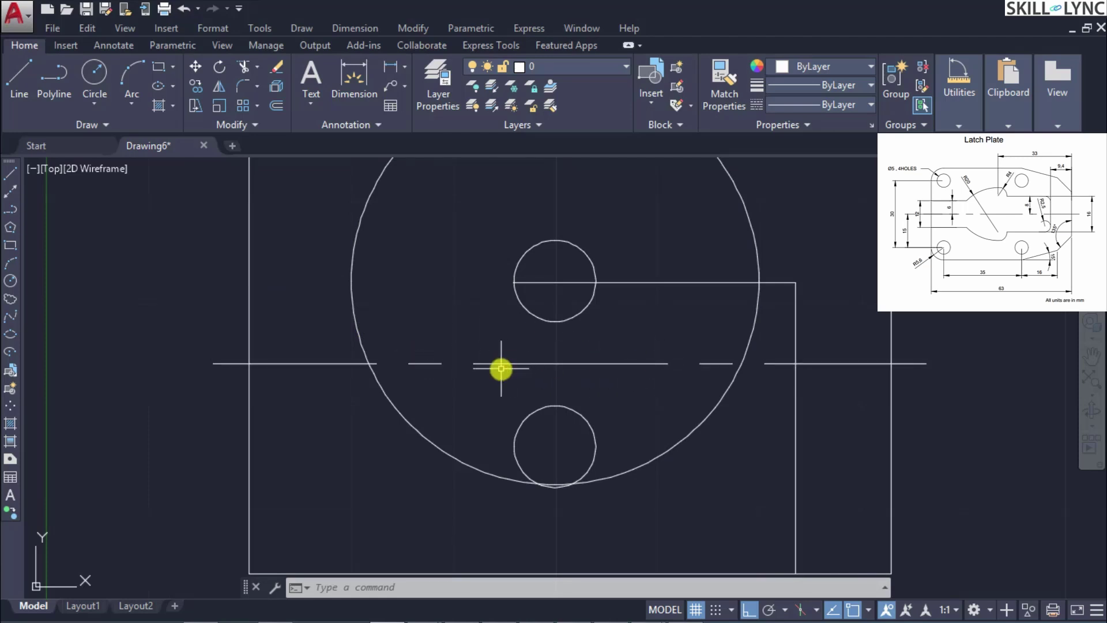
type("l")
key("Return")
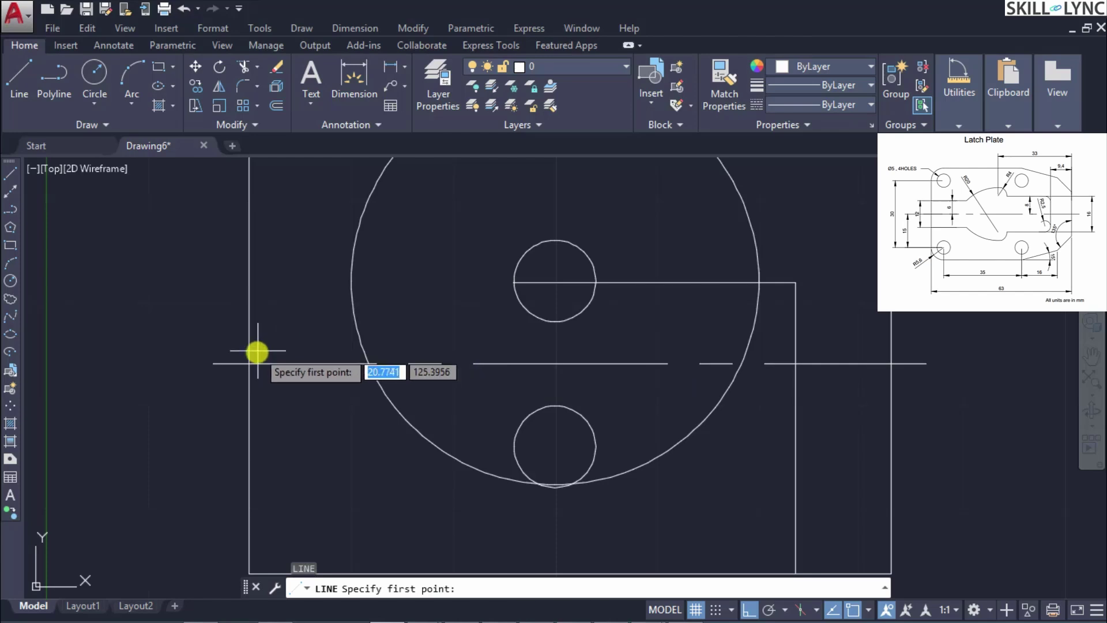
left_click(248, 364)
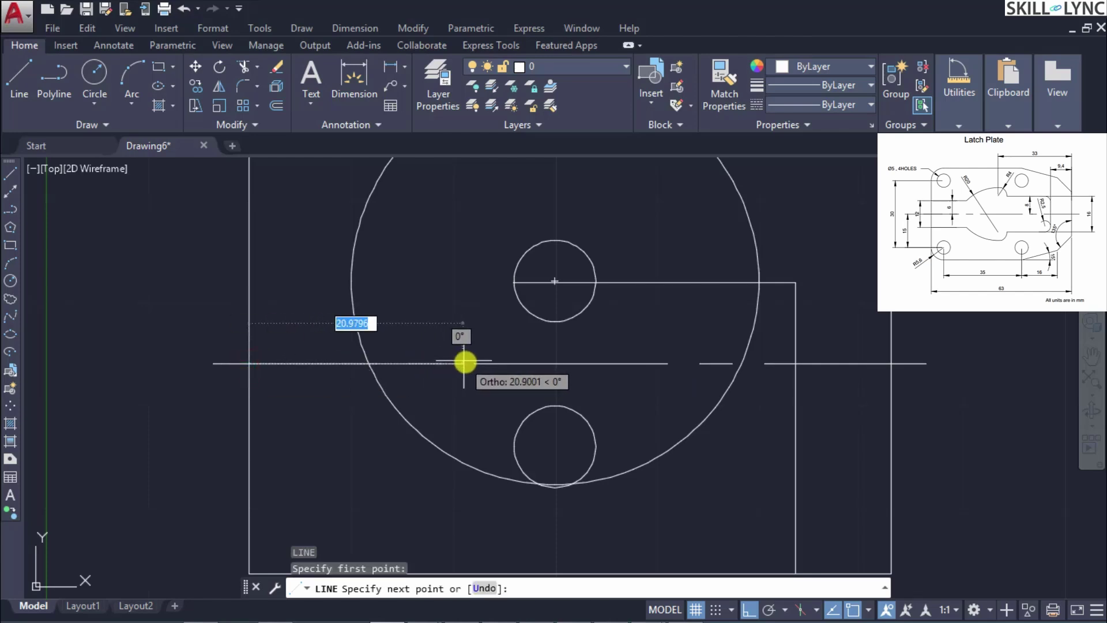
left_click(466, 364)
key("Escape")
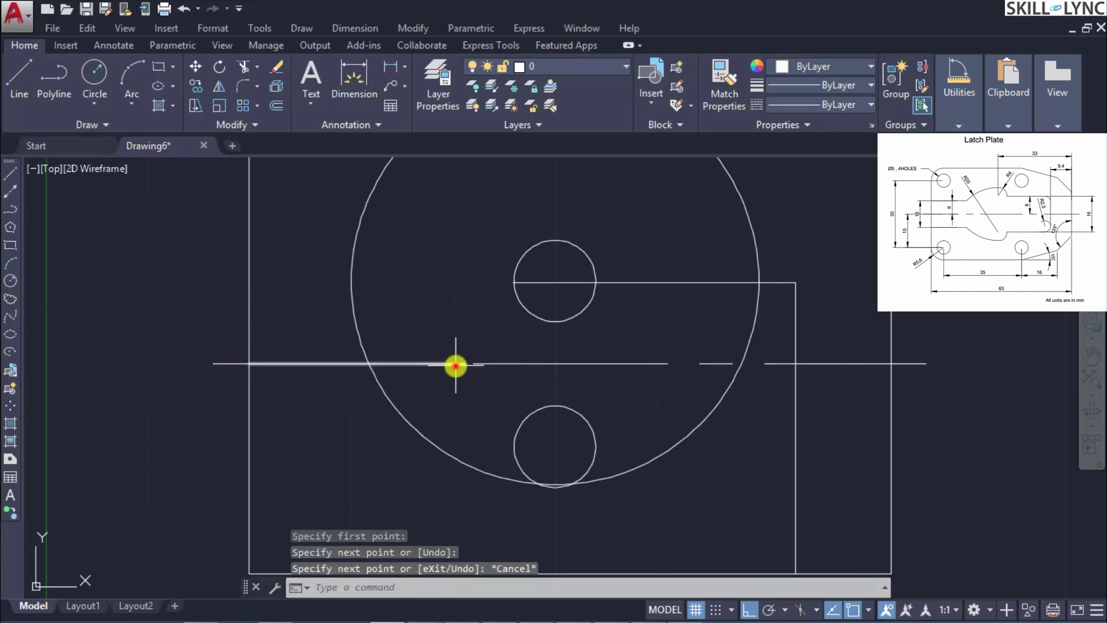
Move the short horizontal line 6 mm straight up from the centreline along the rectangle's left edge
left_click(455, 363)
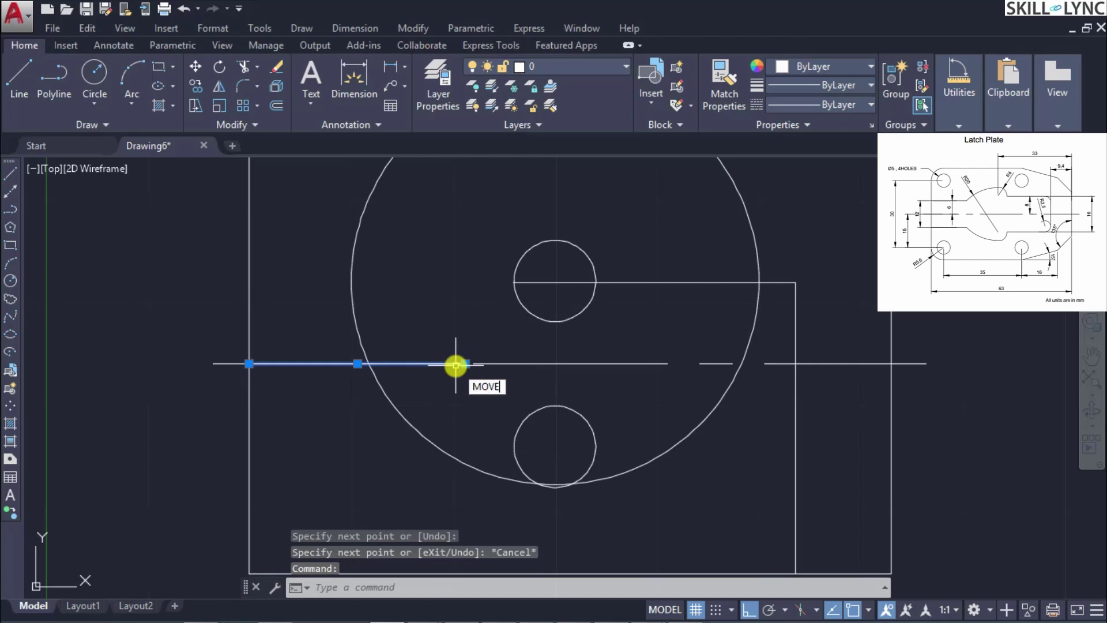
key("Return")
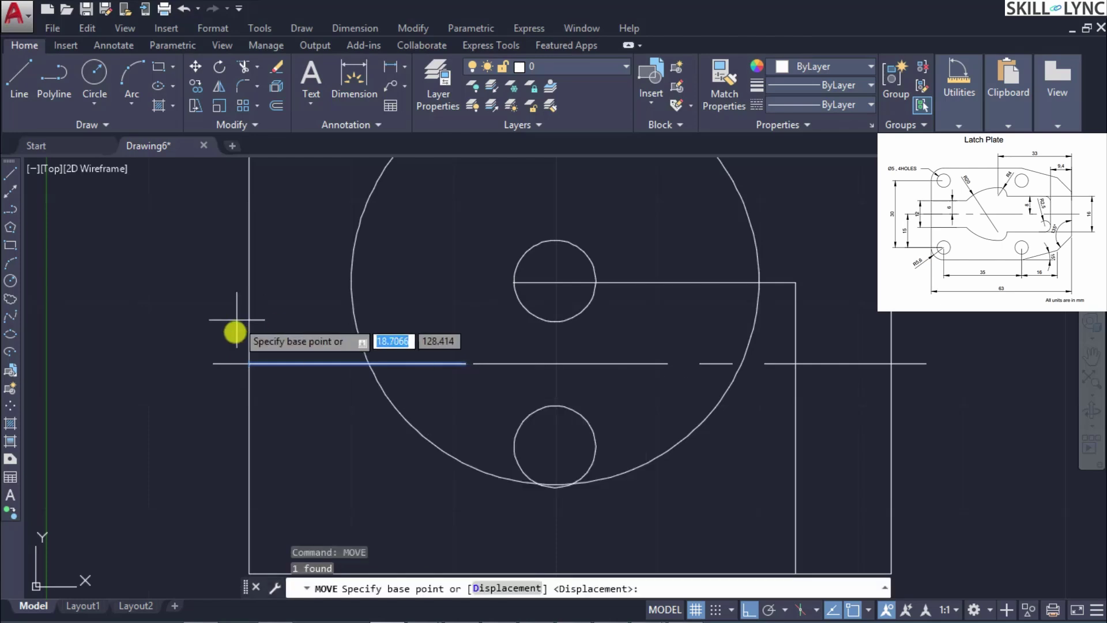
left_click(249, 364)
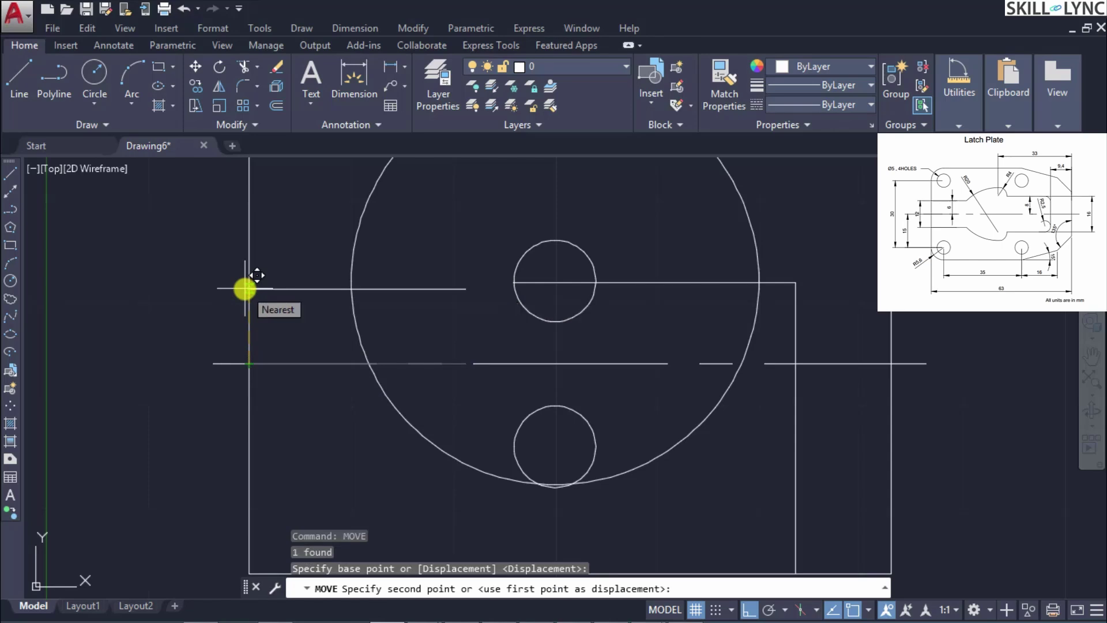
type("6")
key("Return")
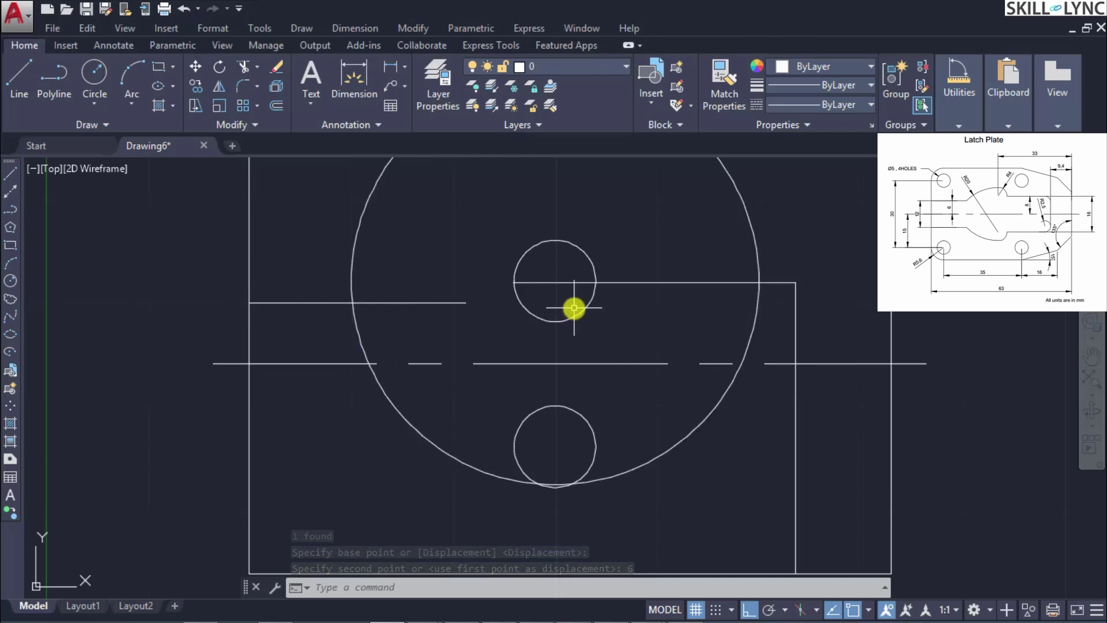
left_click(750, 334)
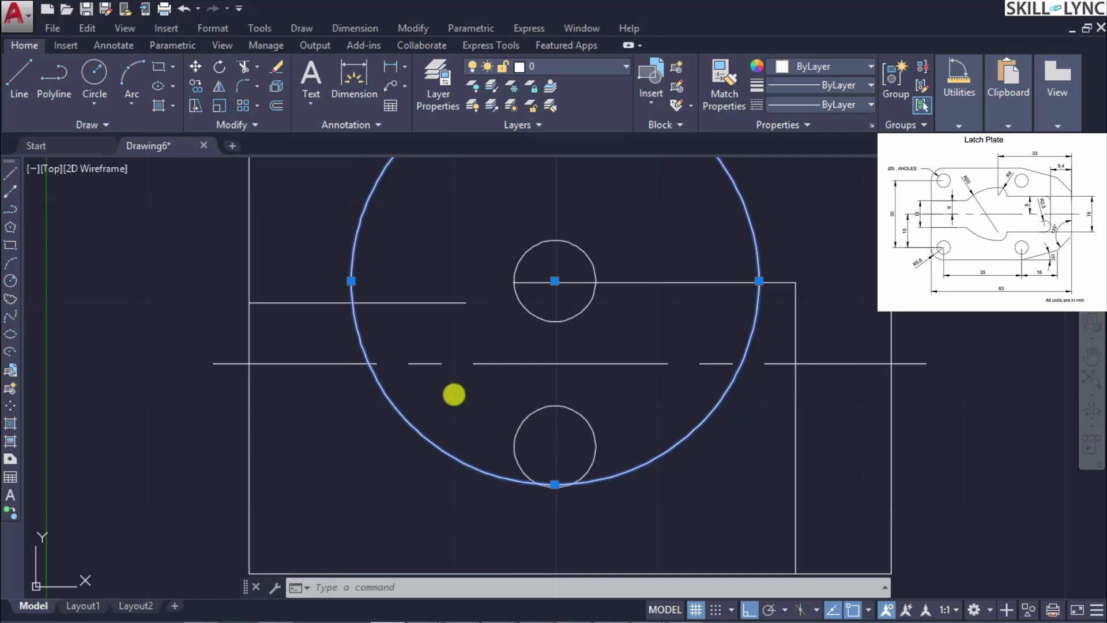
key("Escape")
left_click(361, 341)
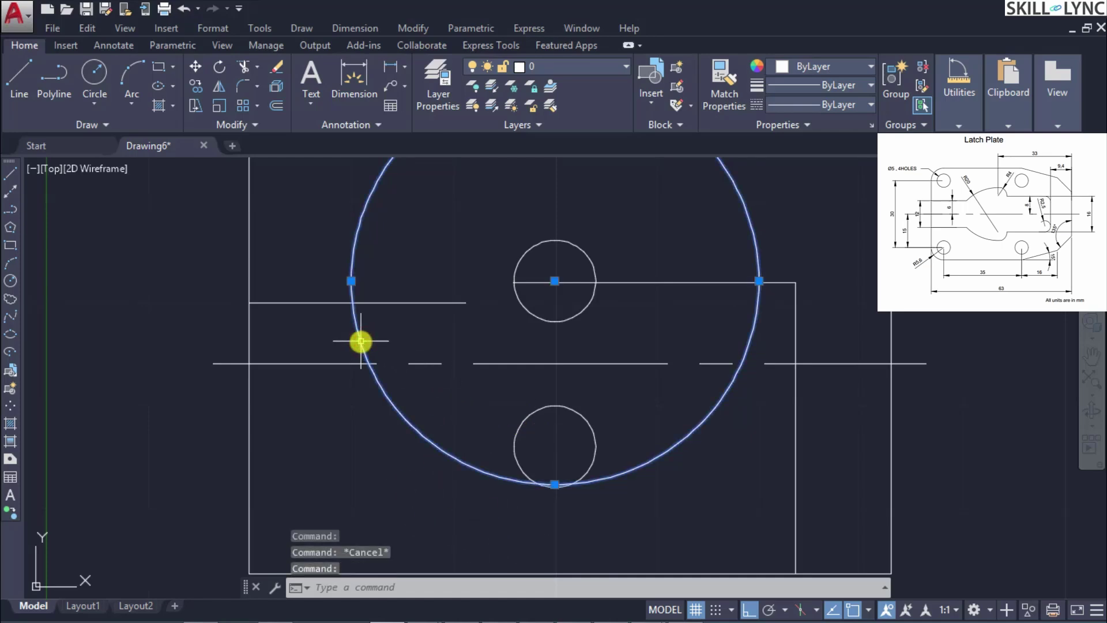
type("MIR")
key("Return")
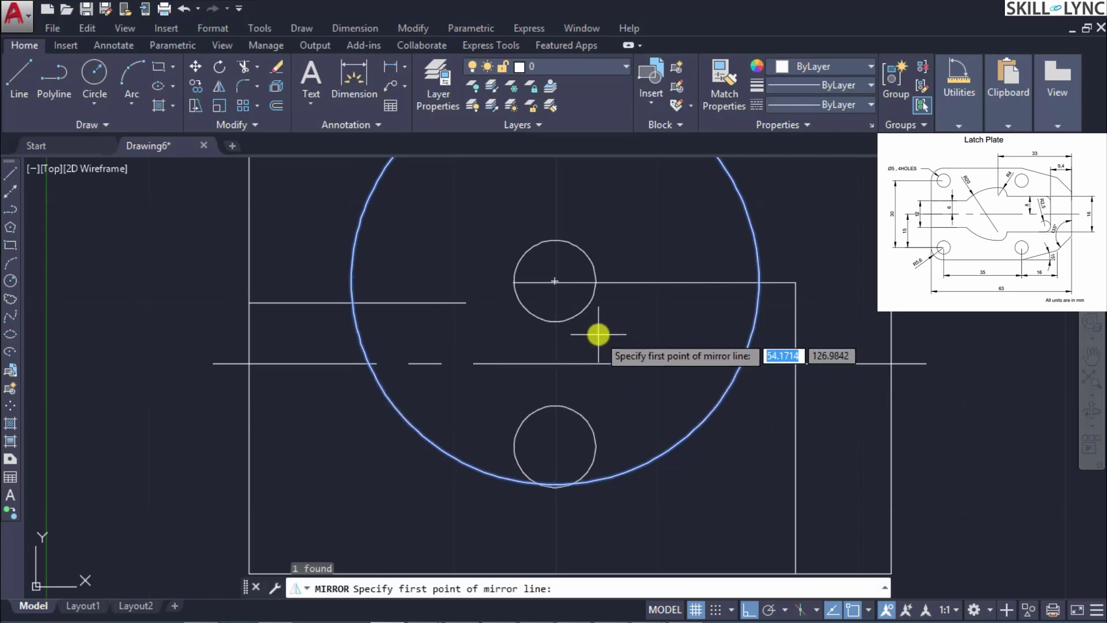
left_click(435, 364)
left_click(670, 361)
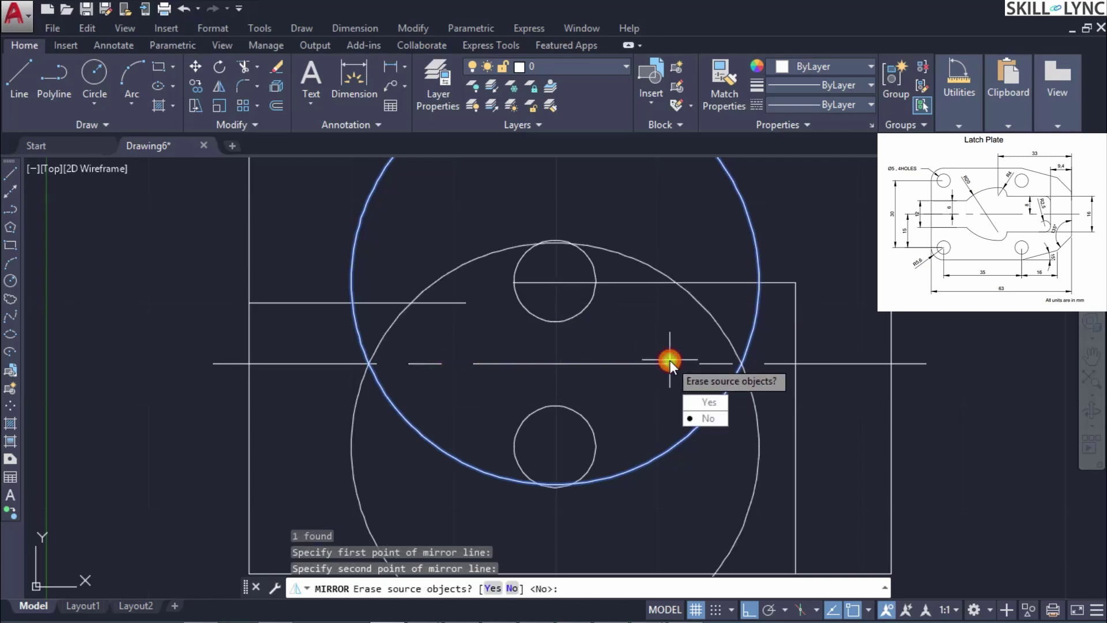
key("Escape")
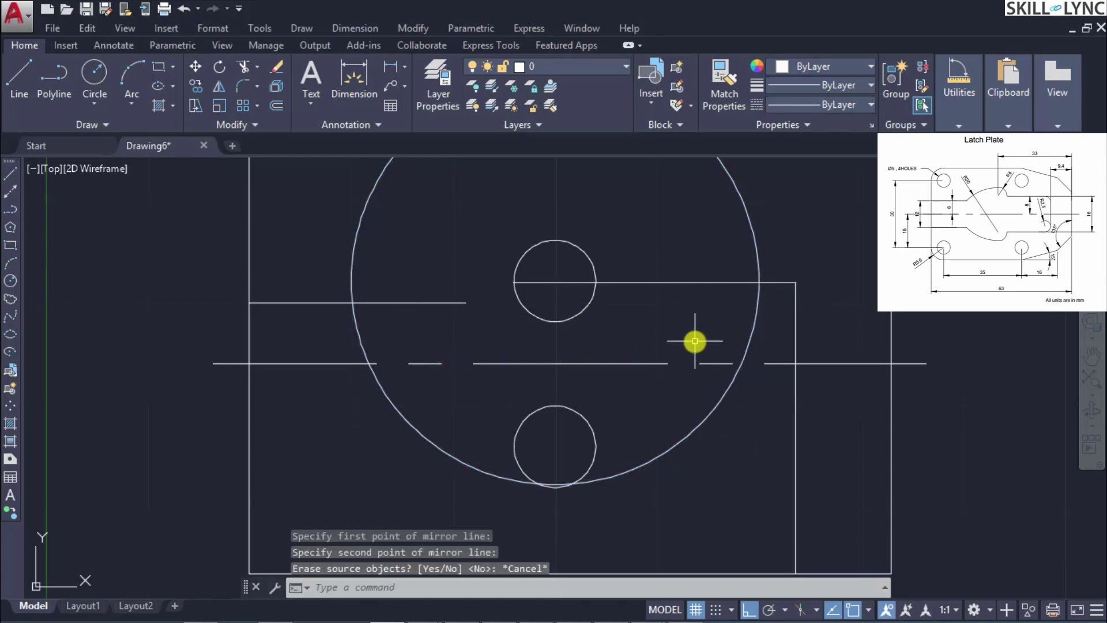
type("MIR")
key("Return")
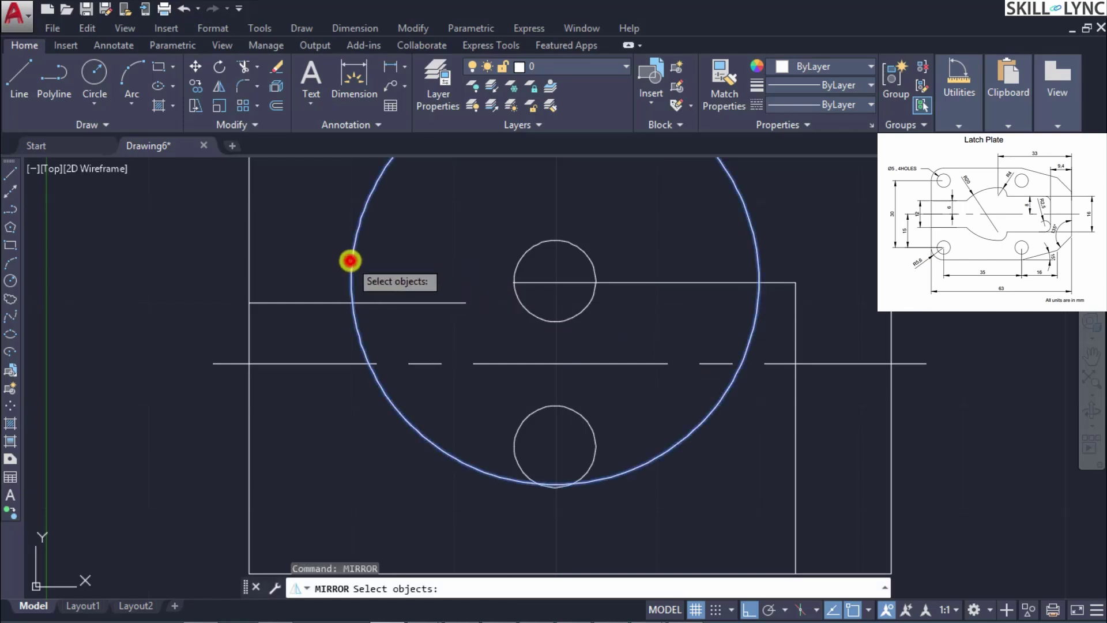
left_click(352, 259)
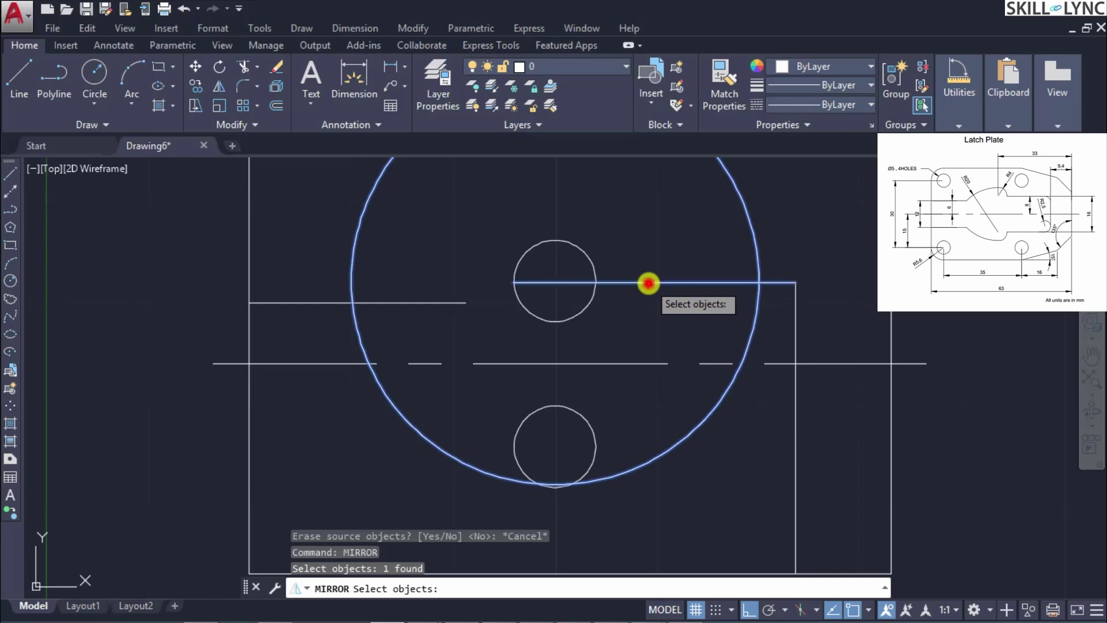
left_click(648, 282)
key("Return")
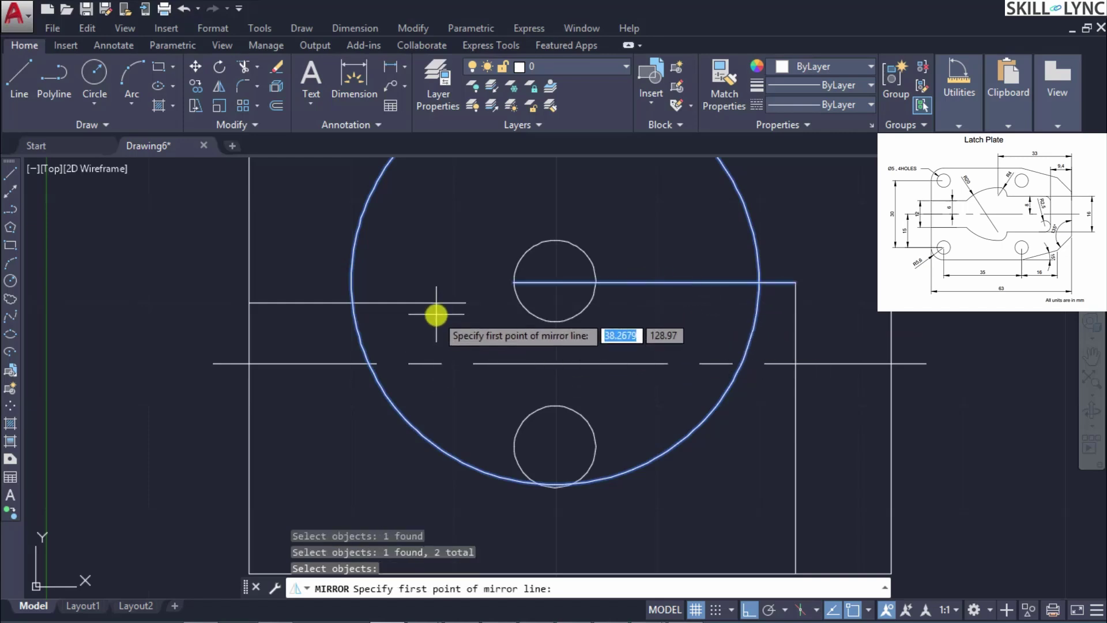
key("Escape")
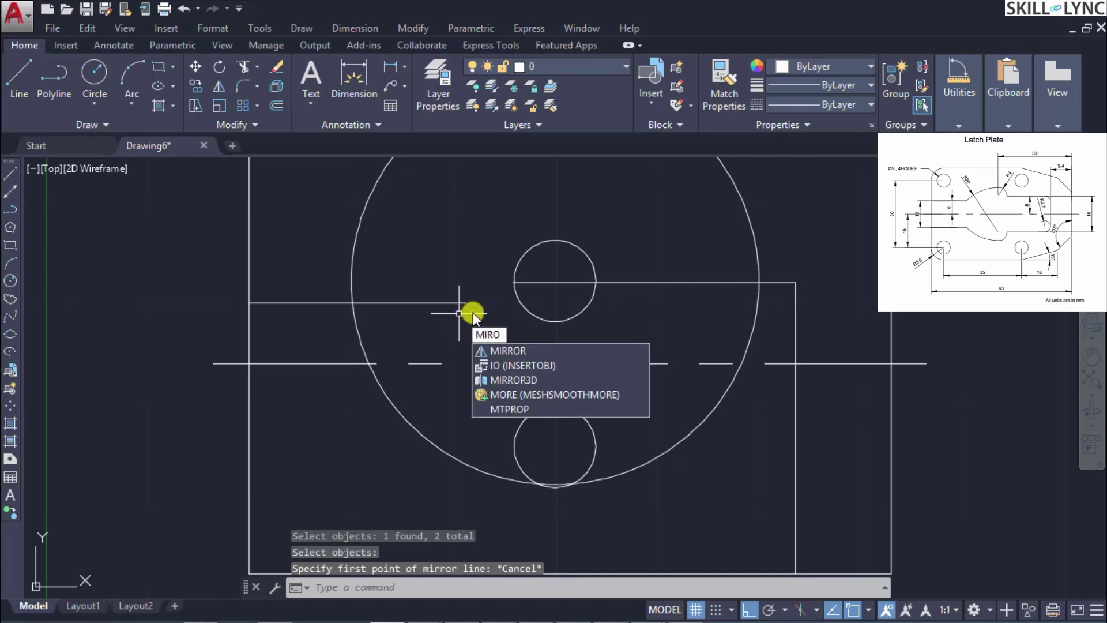
Mirror the short left line, the 20 mm radius circle and the raised right horizontal line about the centreline, keeping the originals
type("MIRO")
key("Return")
left_click(403, 303)
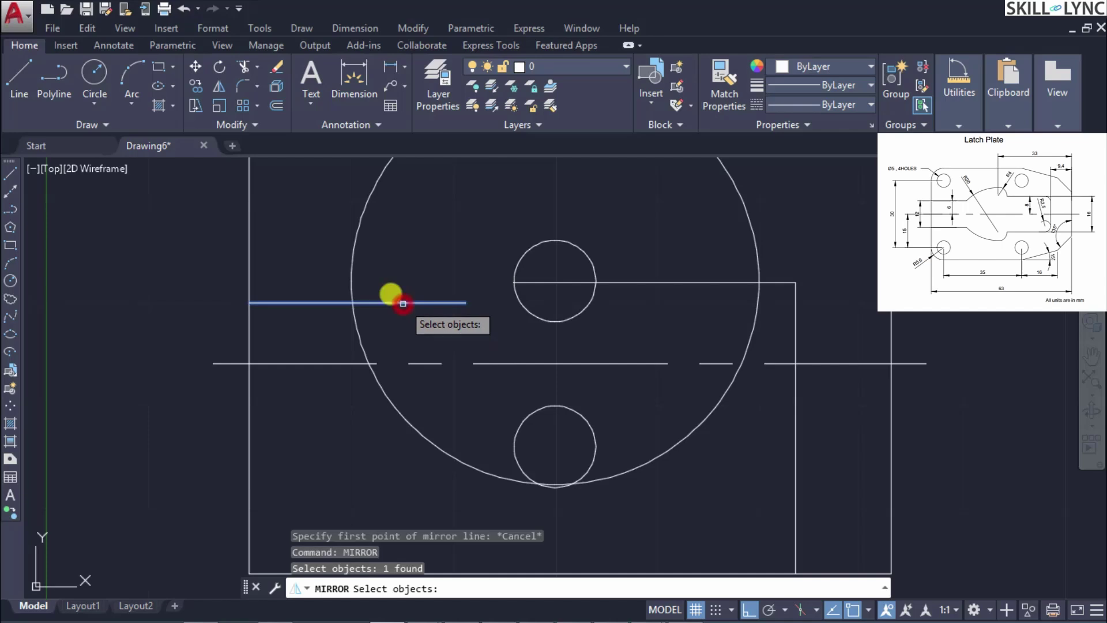
left_click(353, 250)
left_click(648, 281)
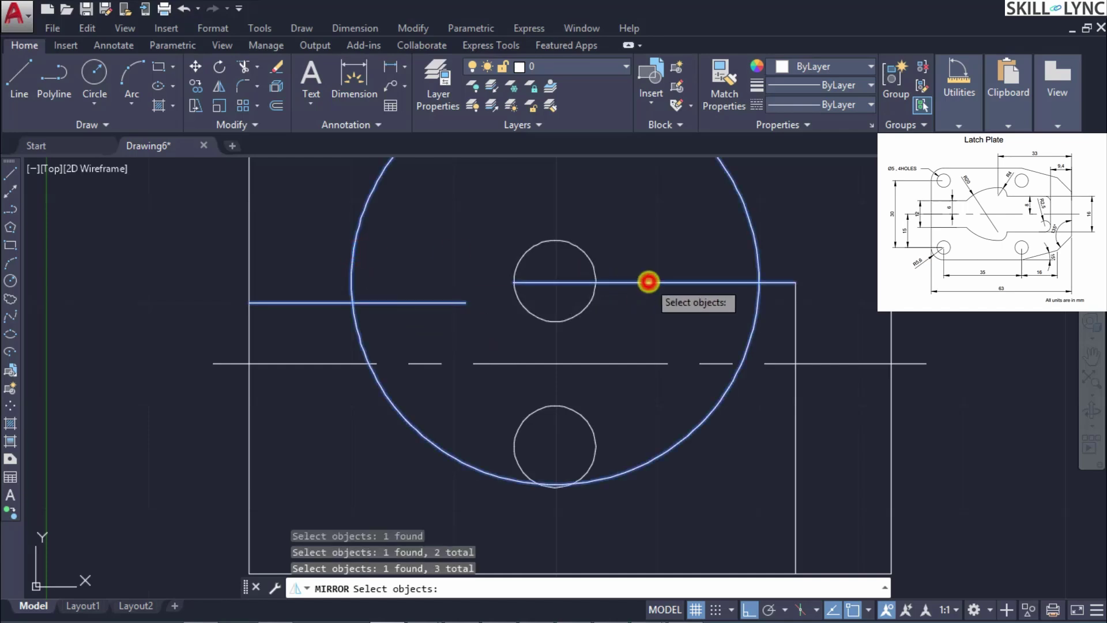
key("Return")
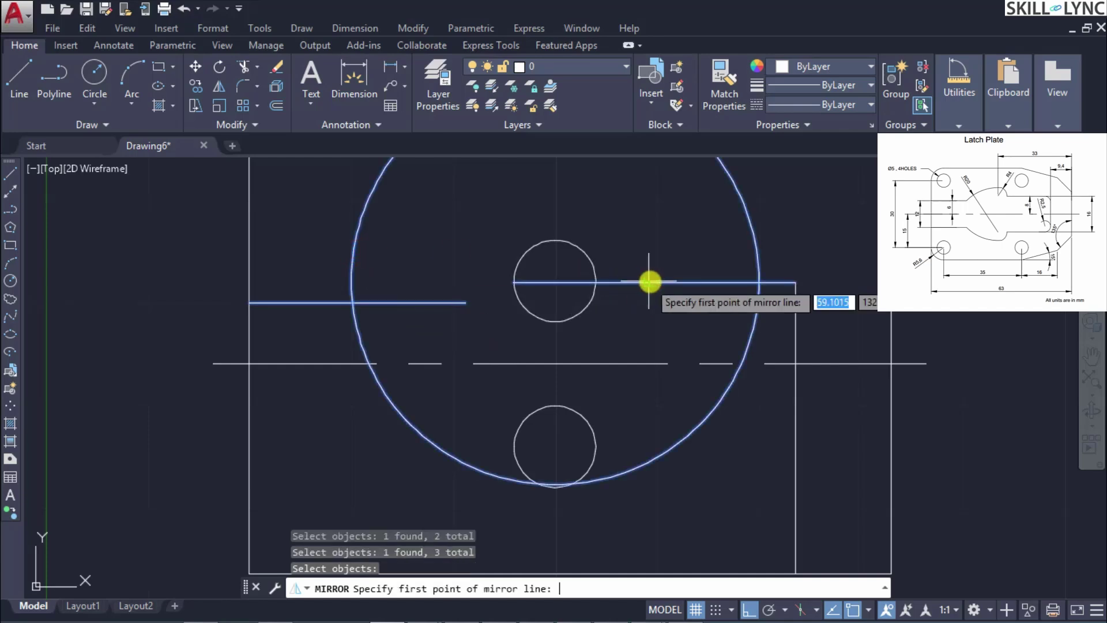
left_click(425, 364)
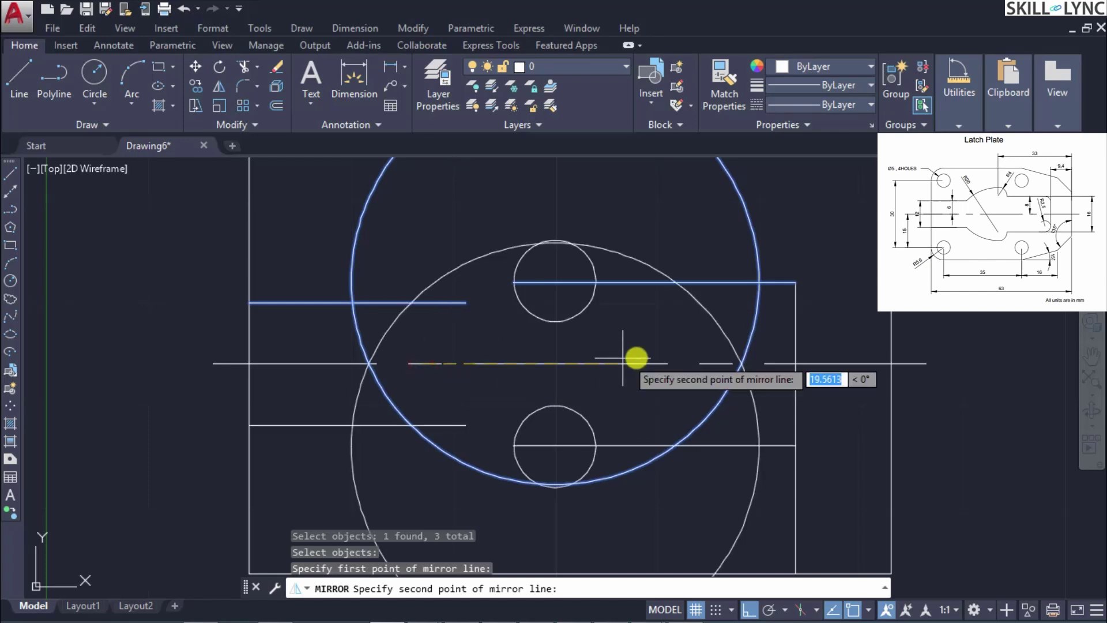
left_click(668, 363)
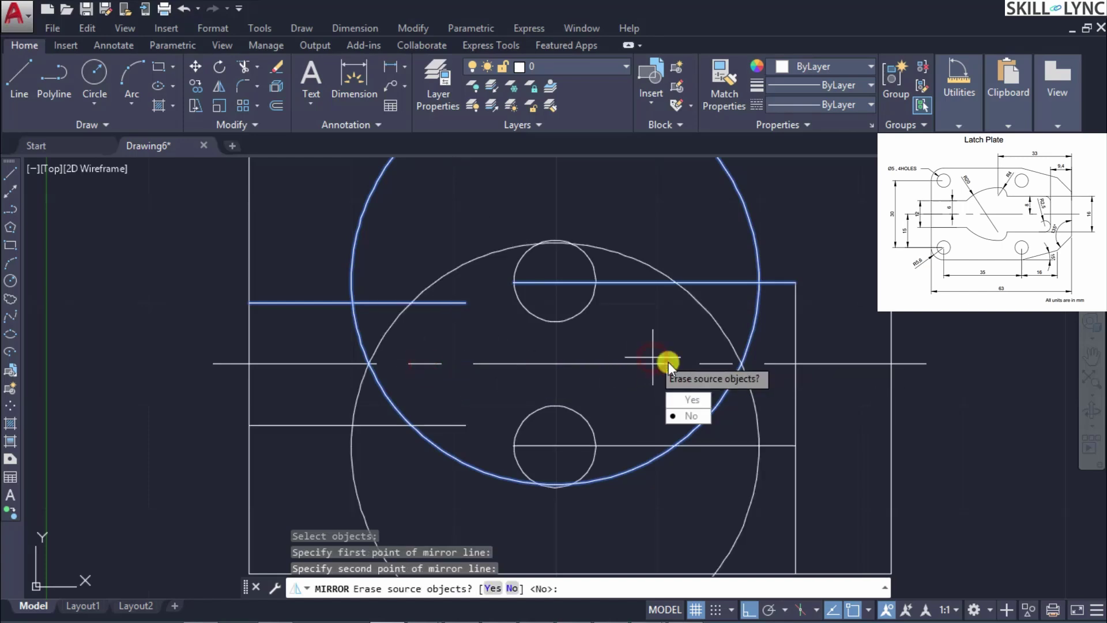
left_click(694, 414)
scroll(730, 376, "down", 4)
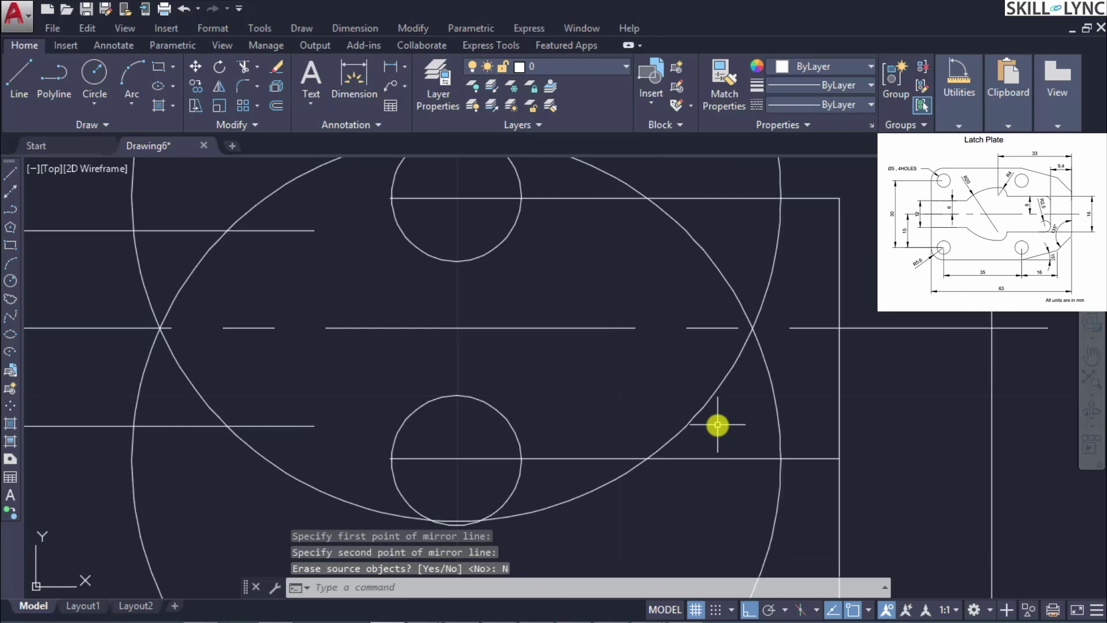
scroll(704, 486, "up", 2)
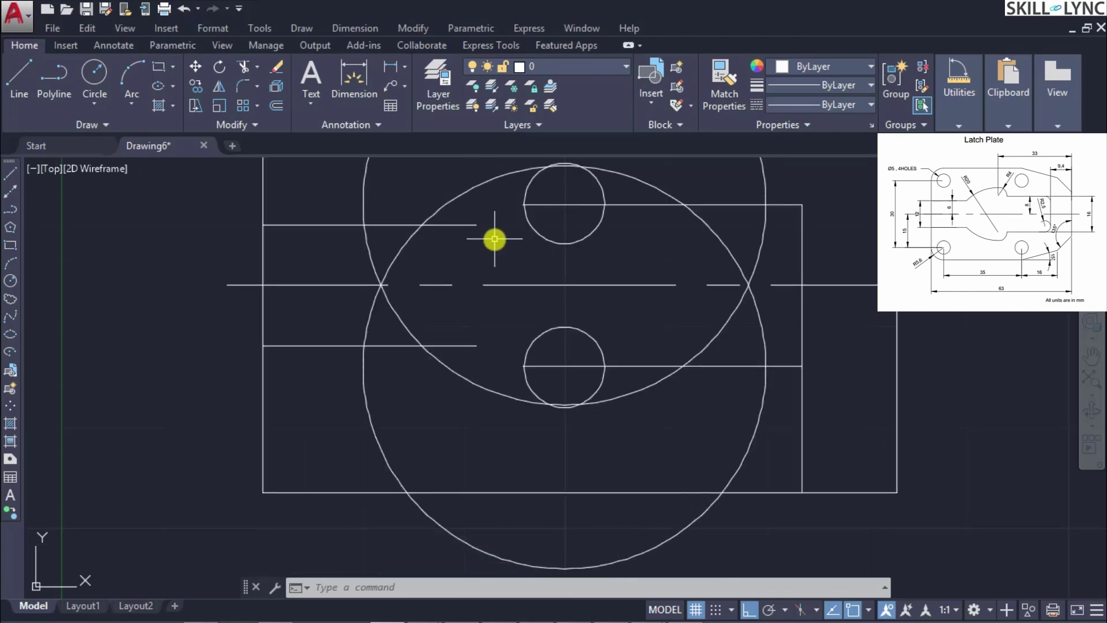
Start Trim with the outer rectangle, the slot lines and all four circles as cutting edges
scroll(544, 215, "down", 3)
scroll(806, 180, "up", 3)
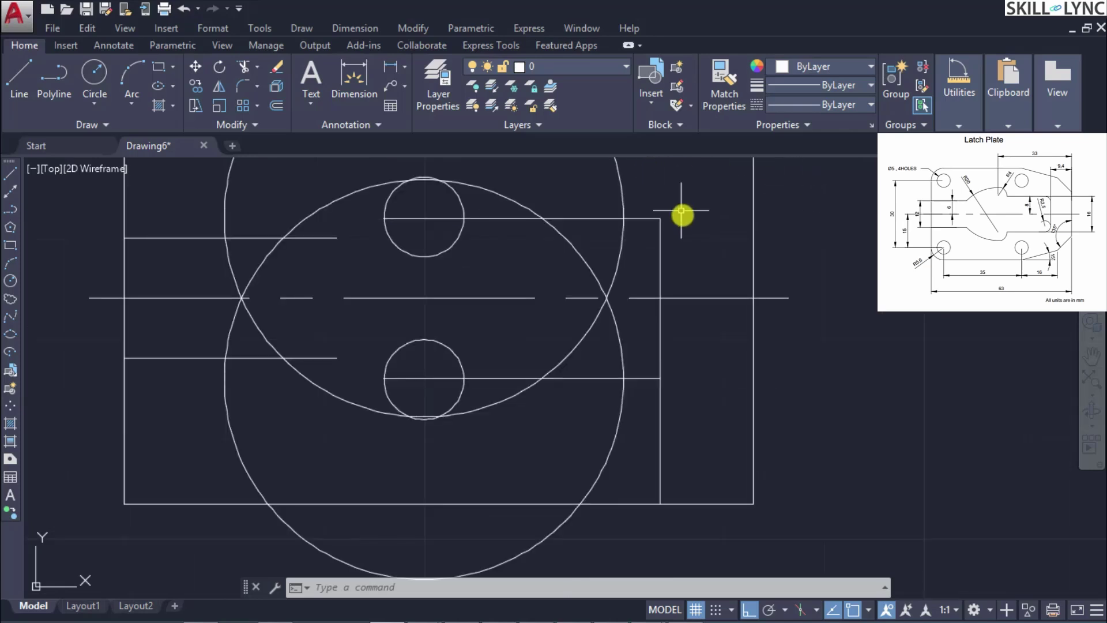
type("tr")
key("Escape")
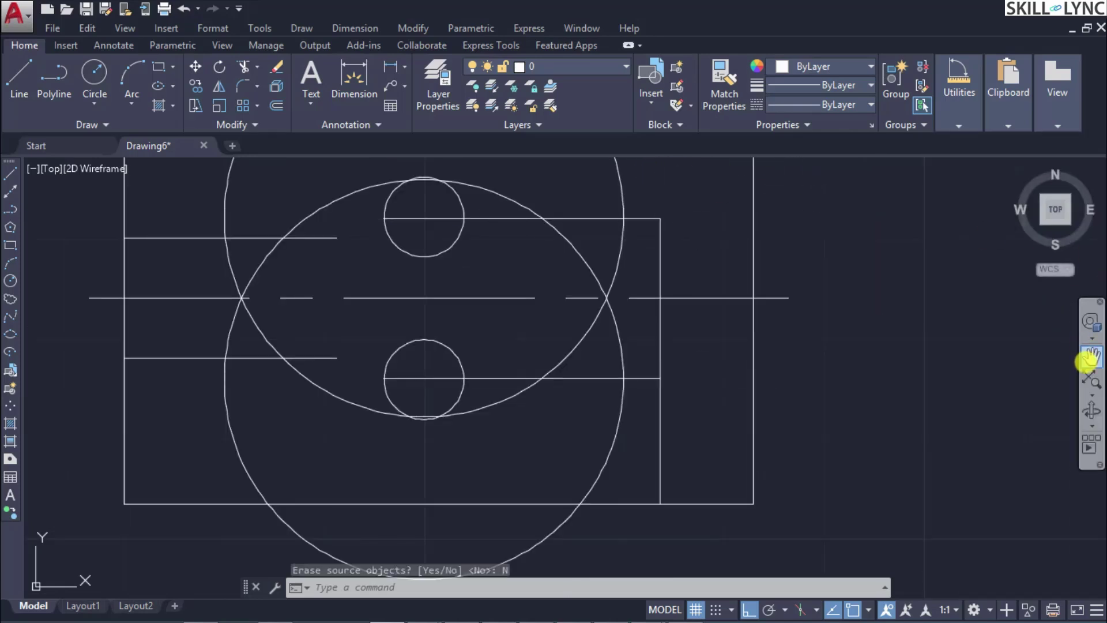
left_click(1089, 380)
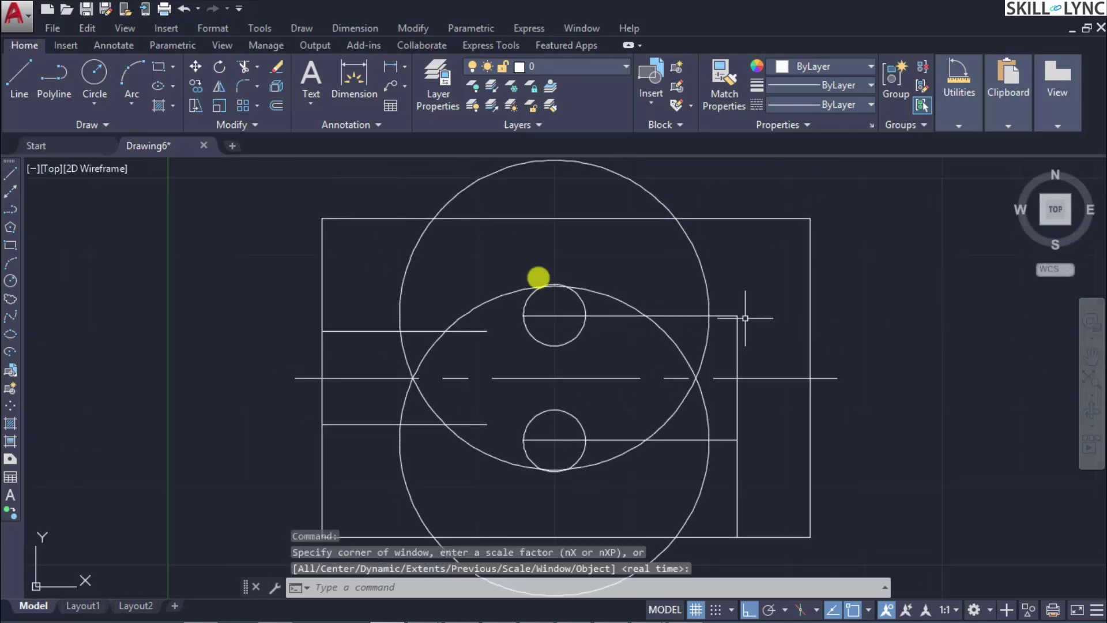
type("TR")
key("Return")
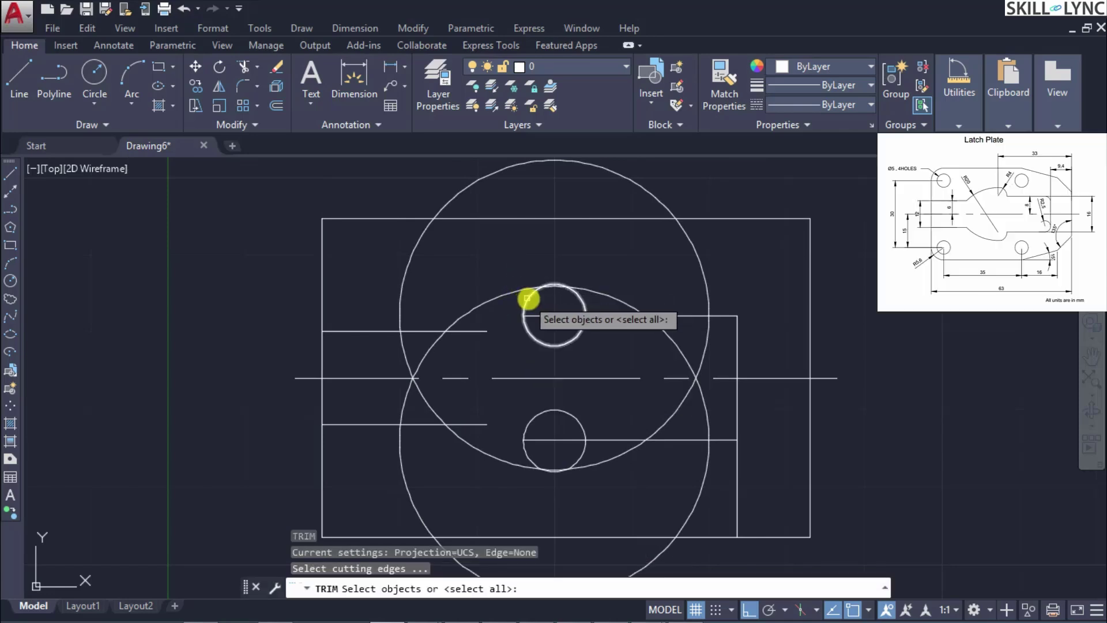
left_click(264, 165)
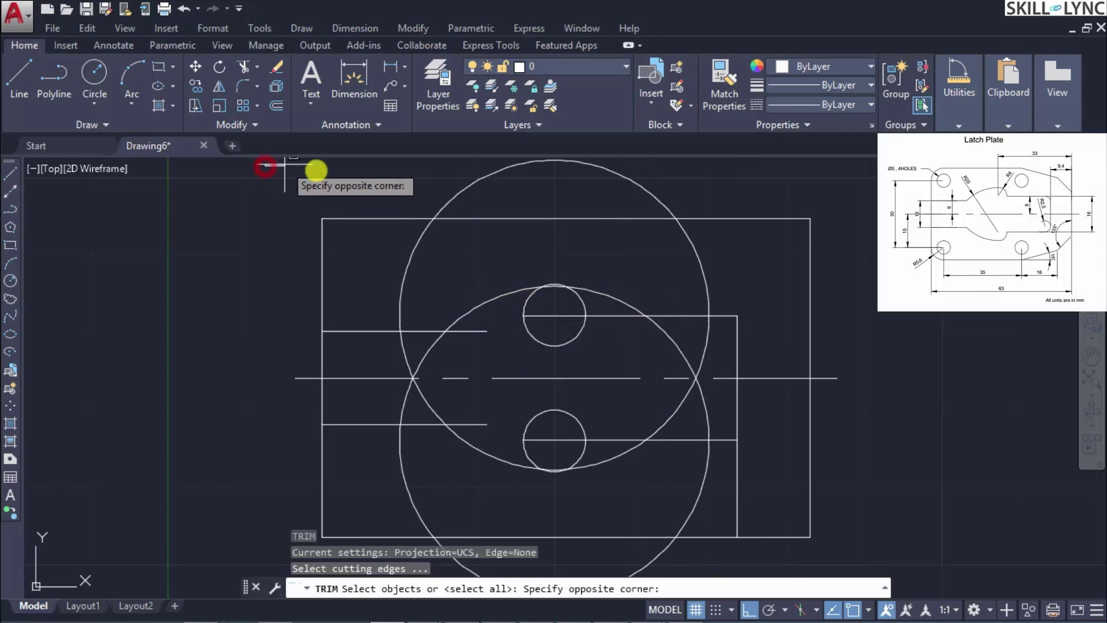
left_click(860, 567)
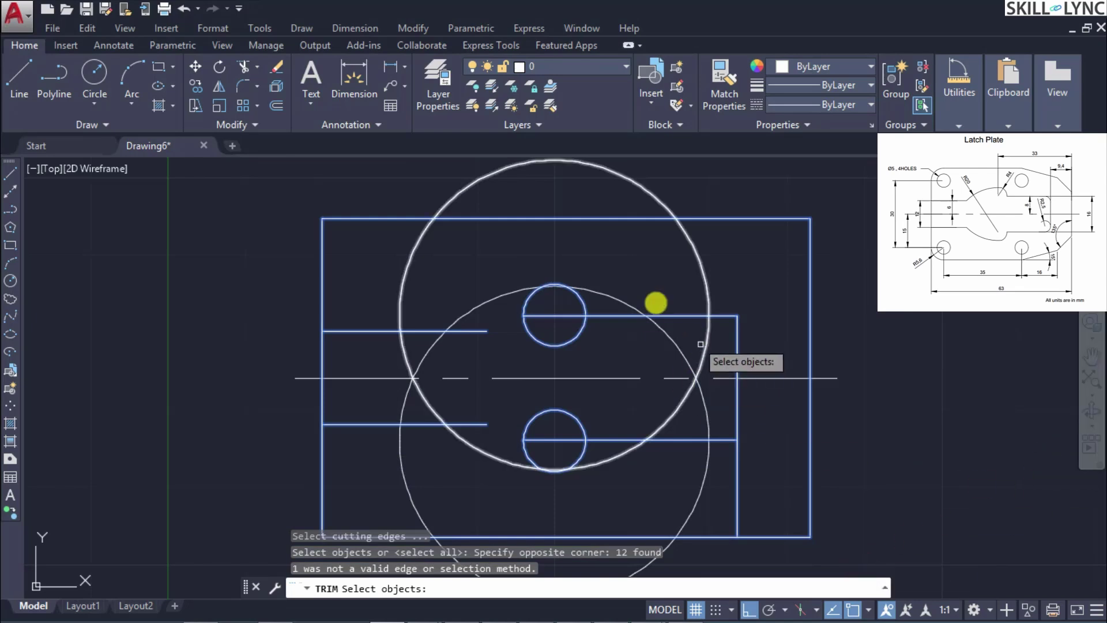
left_click(712, 268)
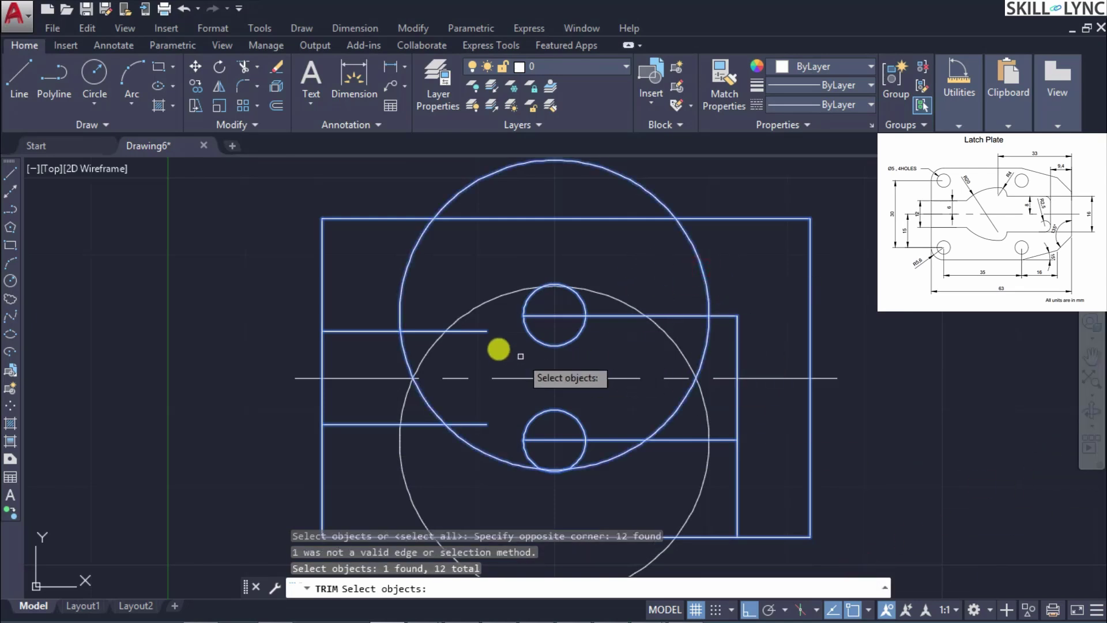
left_click(428, 352)
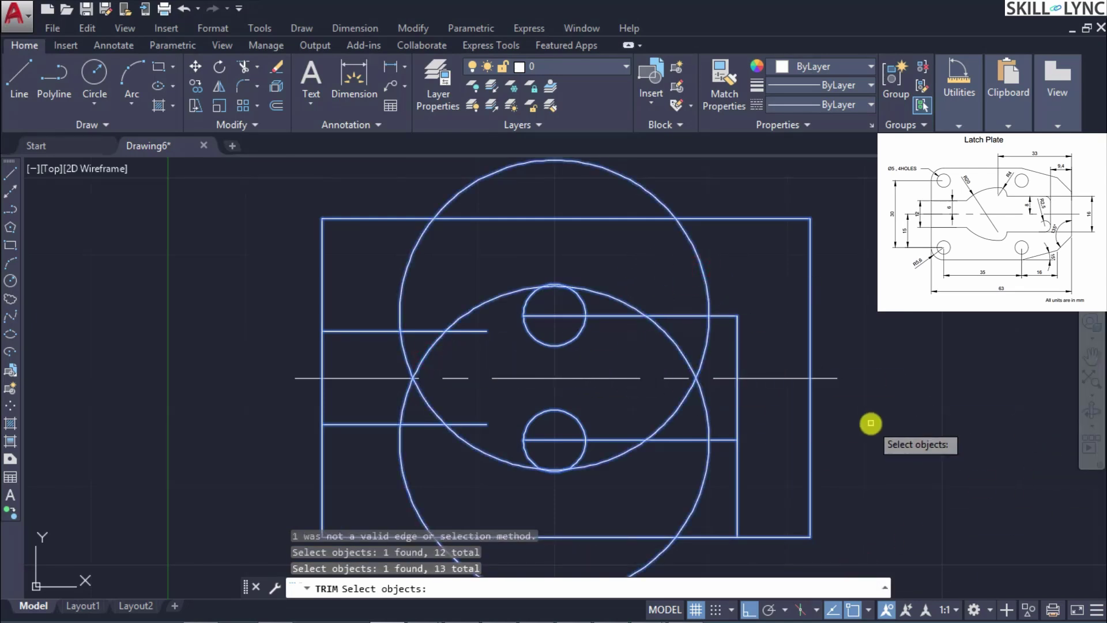
left_click(809, 324)
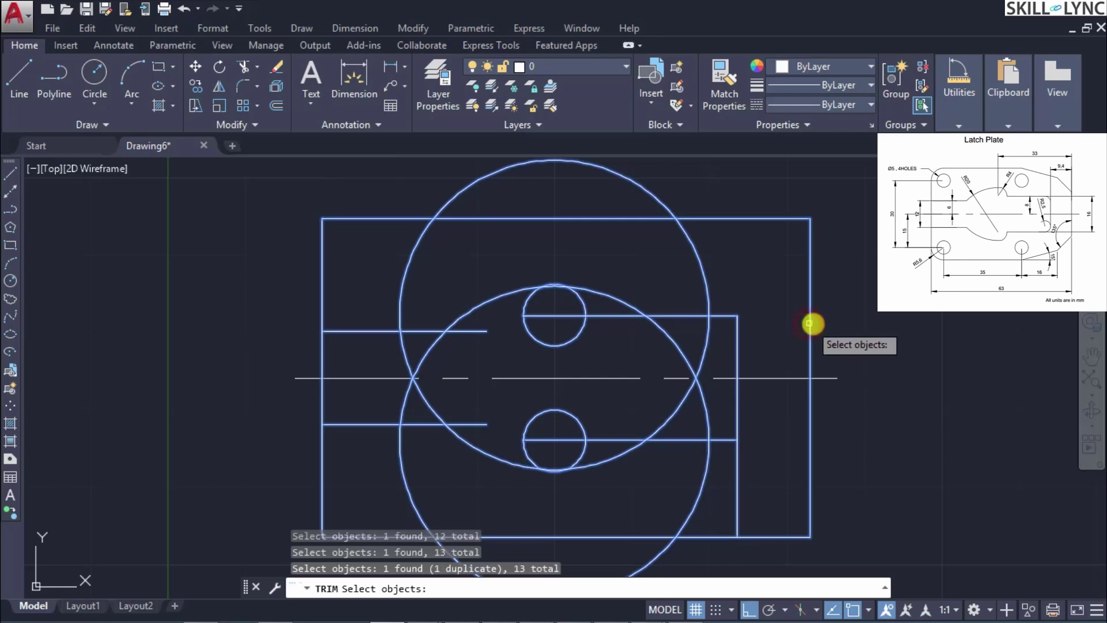
left_click(811, 324)
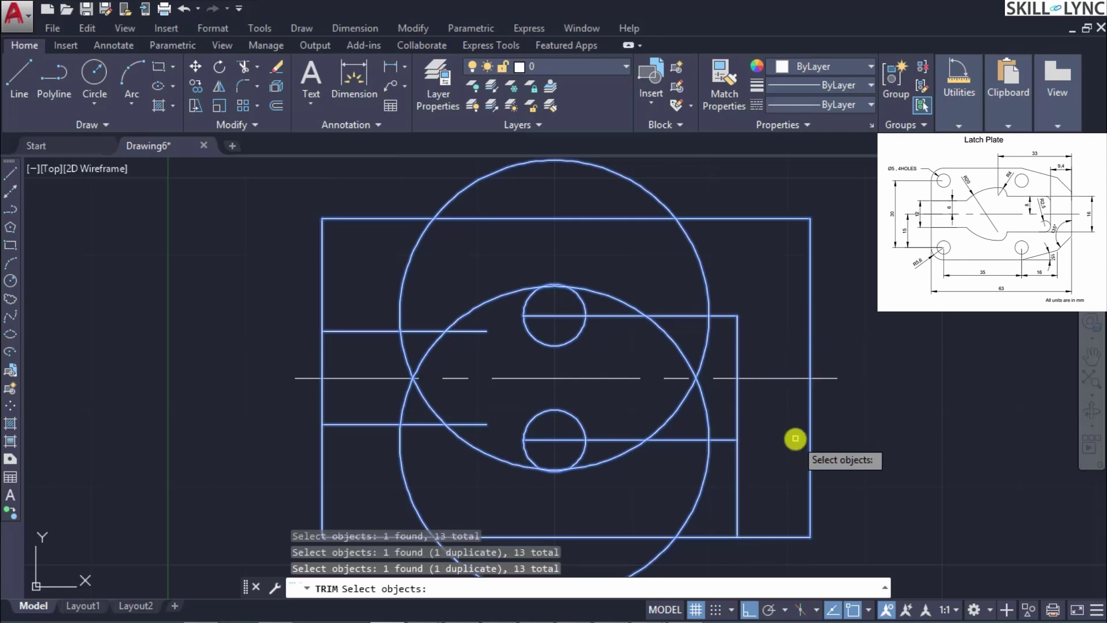
key("Return")
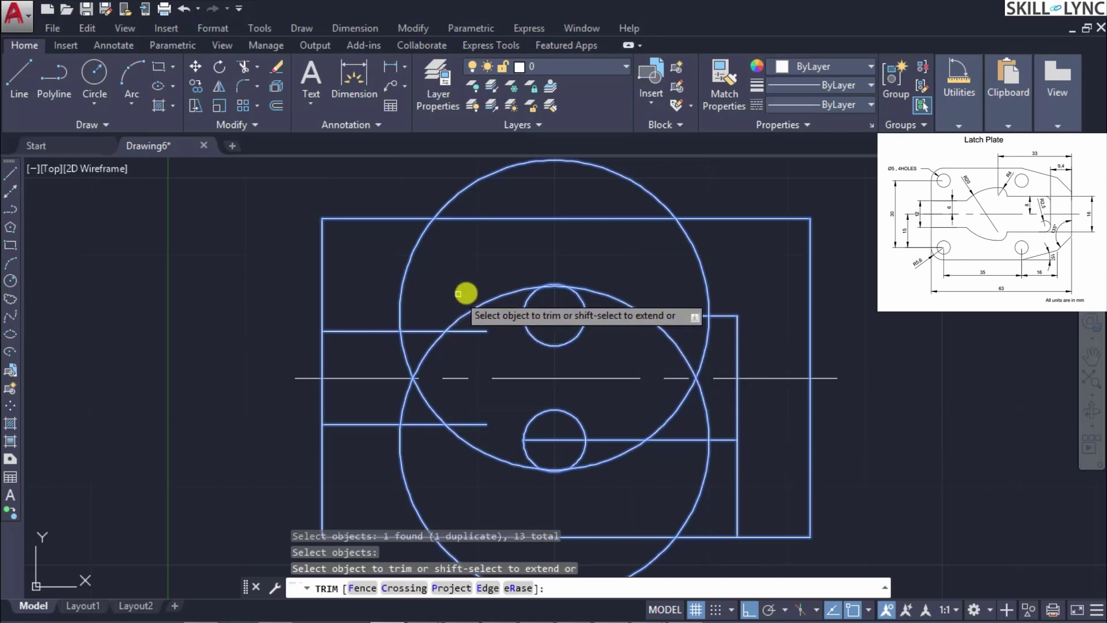
Fence-trim the large-circle arcs crossing the slot's left opening, the overshooting line ends and the inner parts of both 4 mm radius circles
type("F")
key("Return")
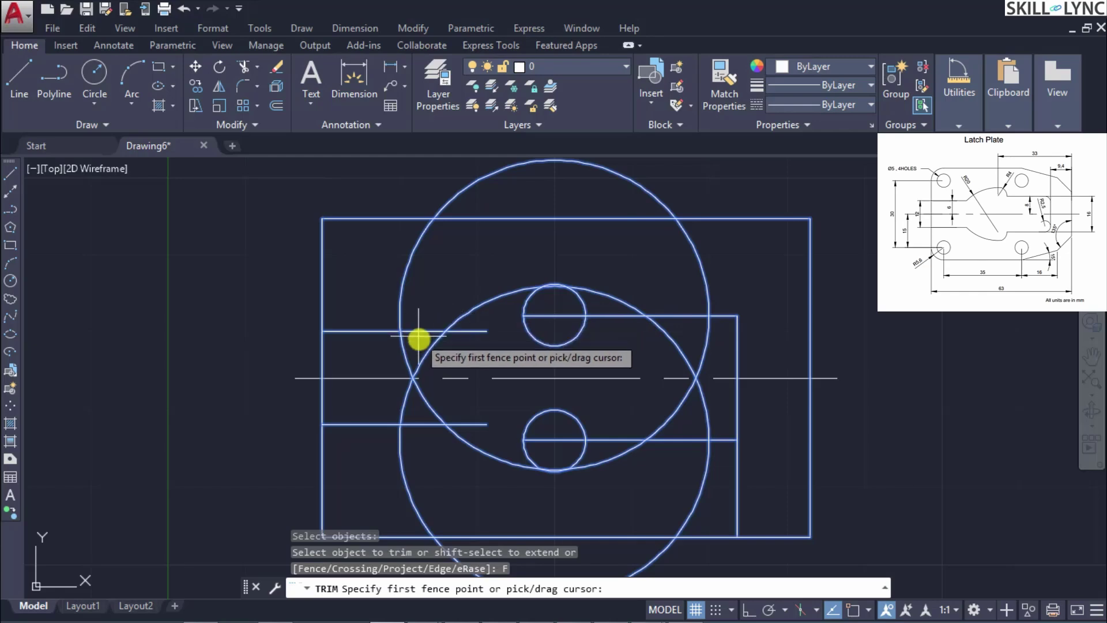
left_click(419, 341)
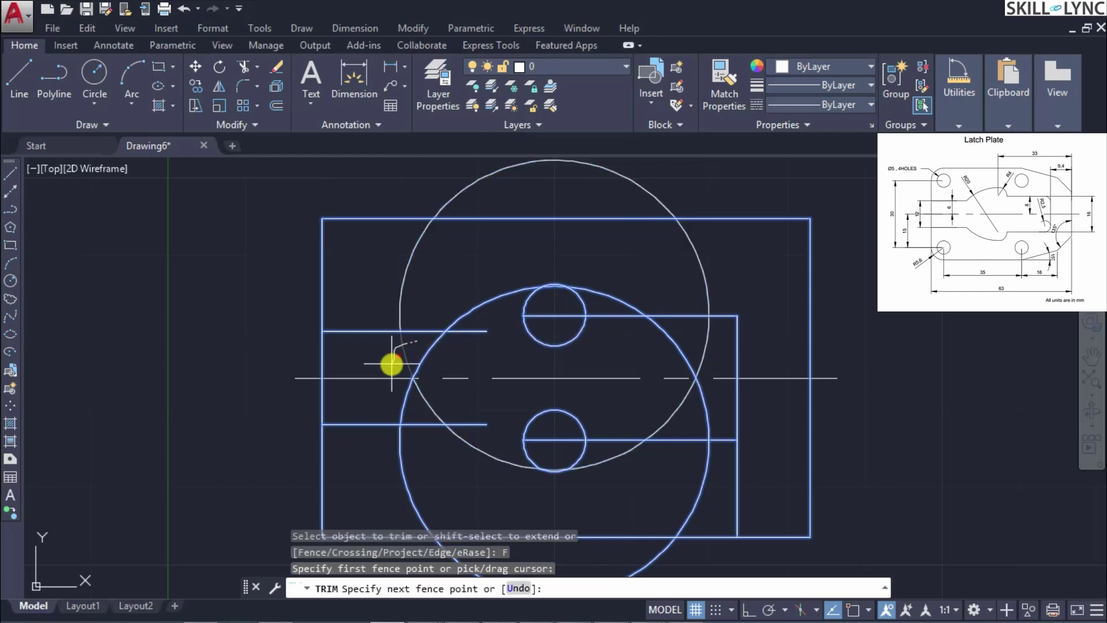
left_click(392, 364)
left_click(430, 372)
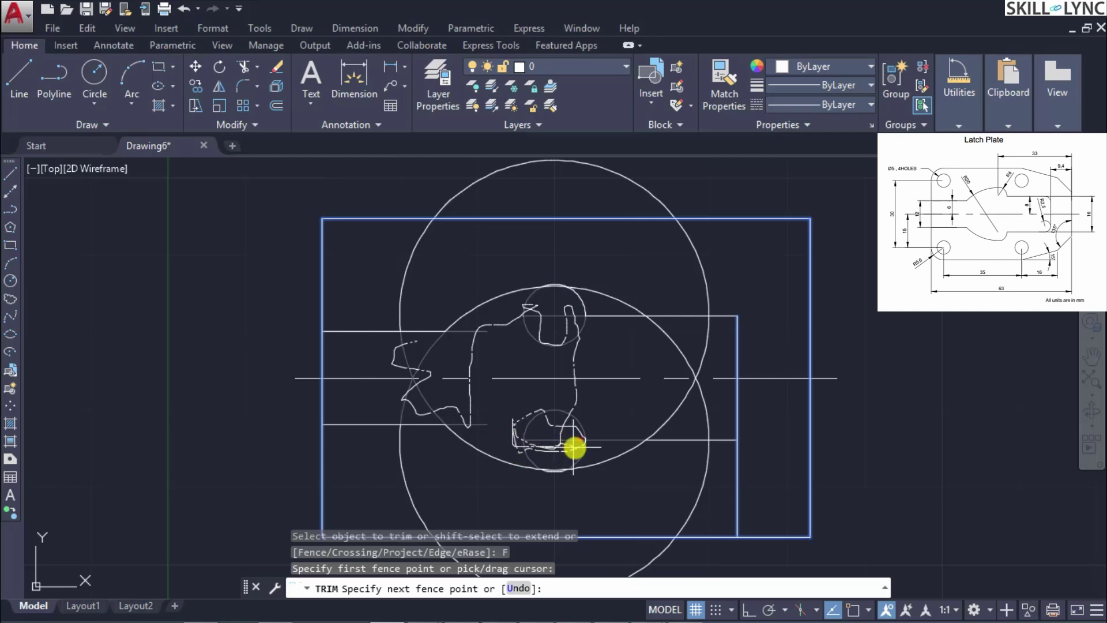
left_click_drag(574, 447, 573, 447)
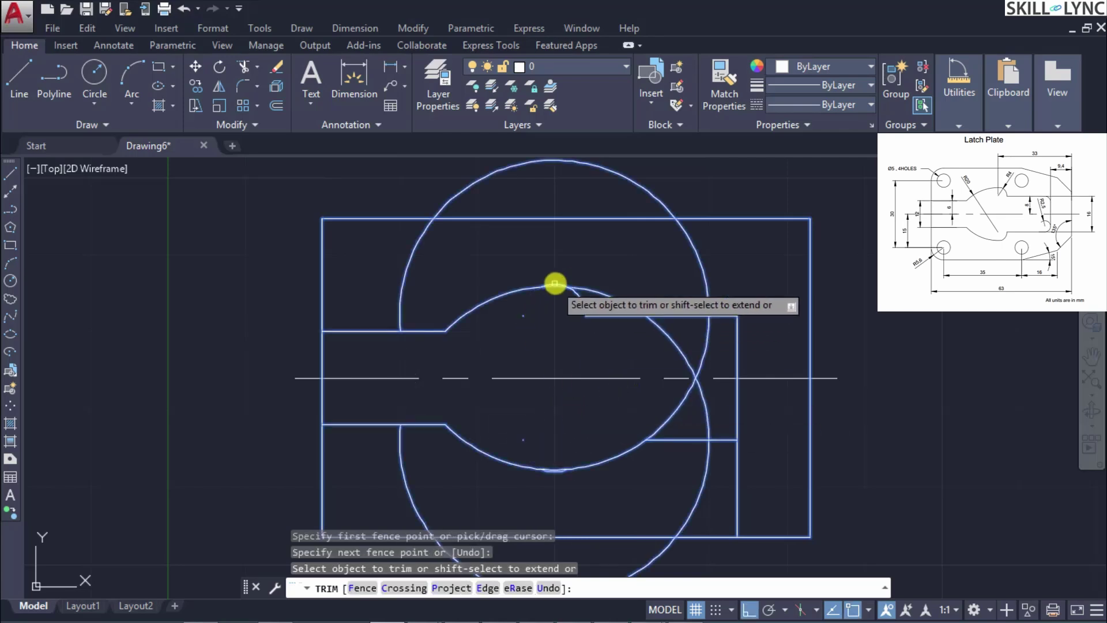
Trim the small circle's cap above the upper slot arc and the large arc between the small circle and the upper right line
scroll(555, 283, "up", 4)
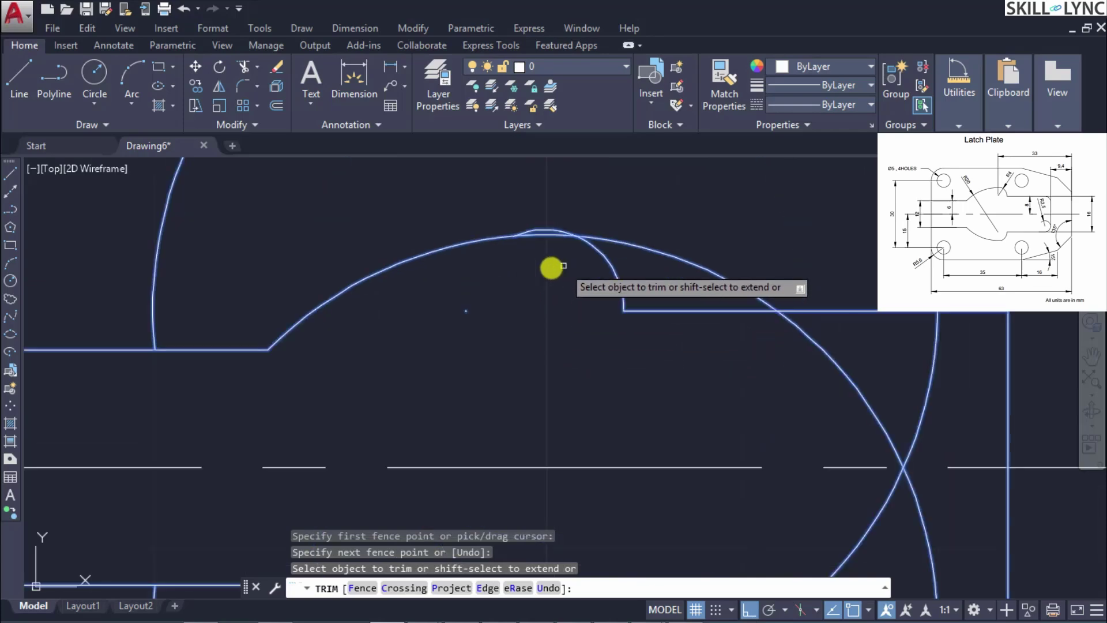
scroll(552, 267, "up", 4)
scroll(536, 197, "down", 2)
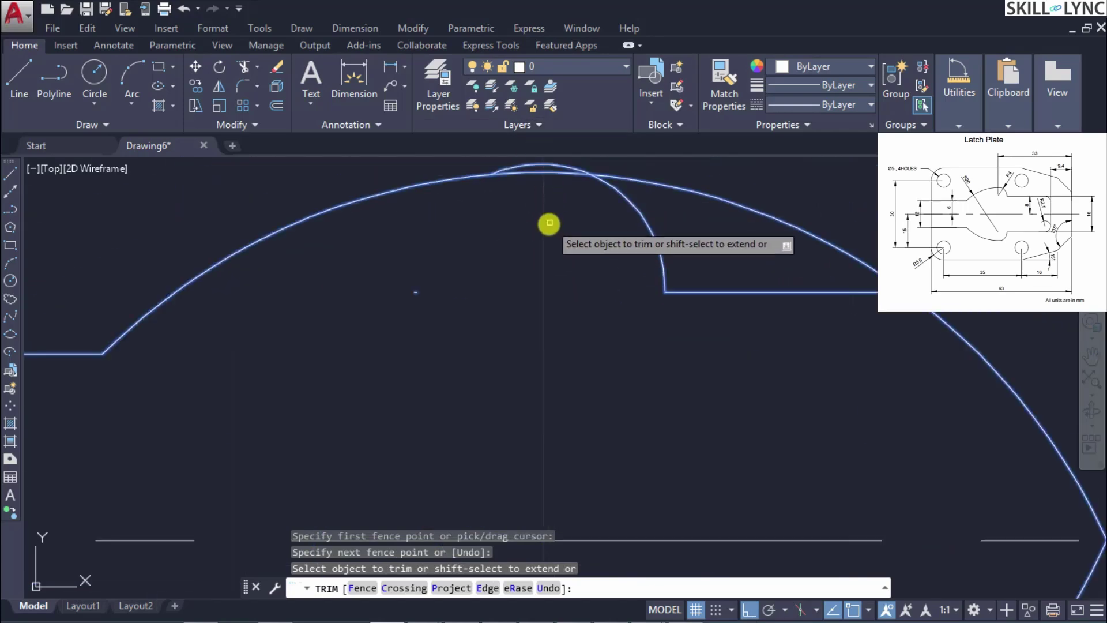
type("F")
key("Return")
left_click(541, 199)
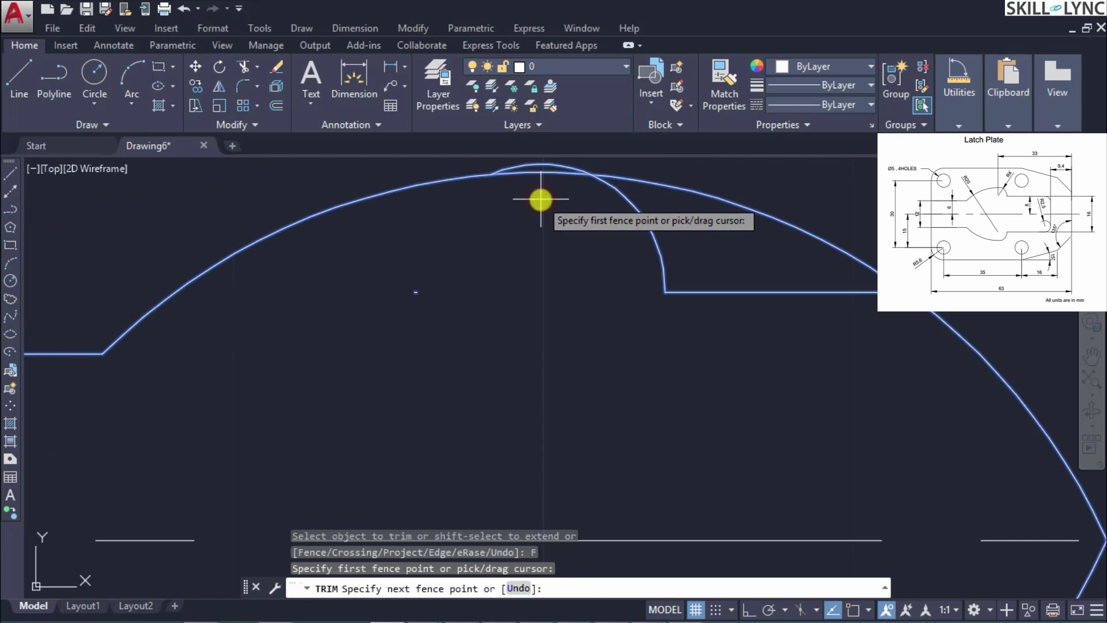
key("Return")
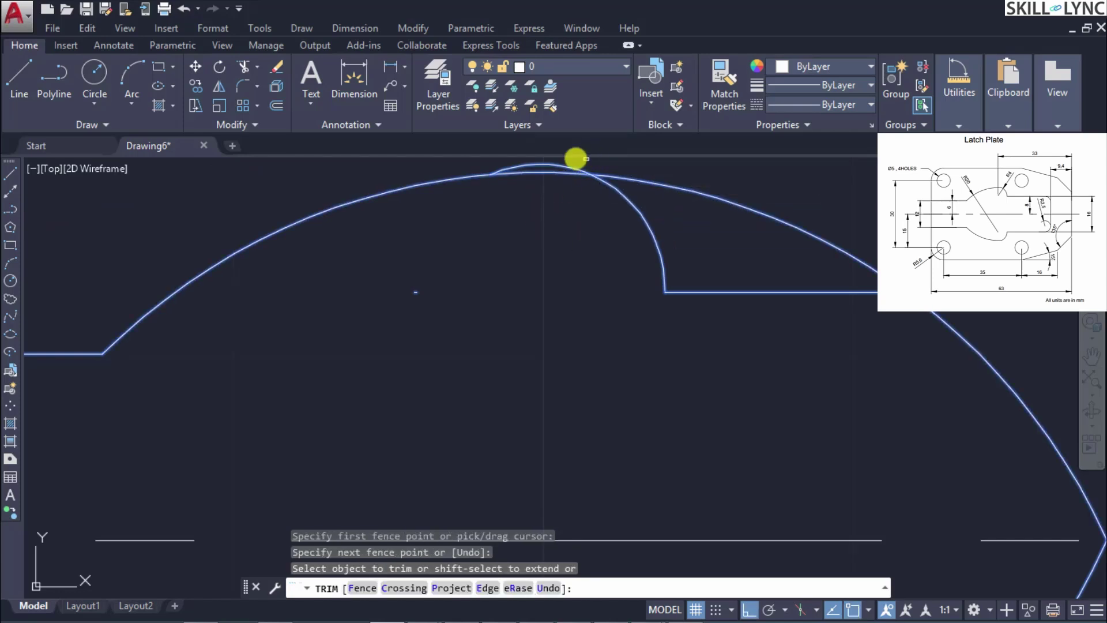
left_click(554, 167)
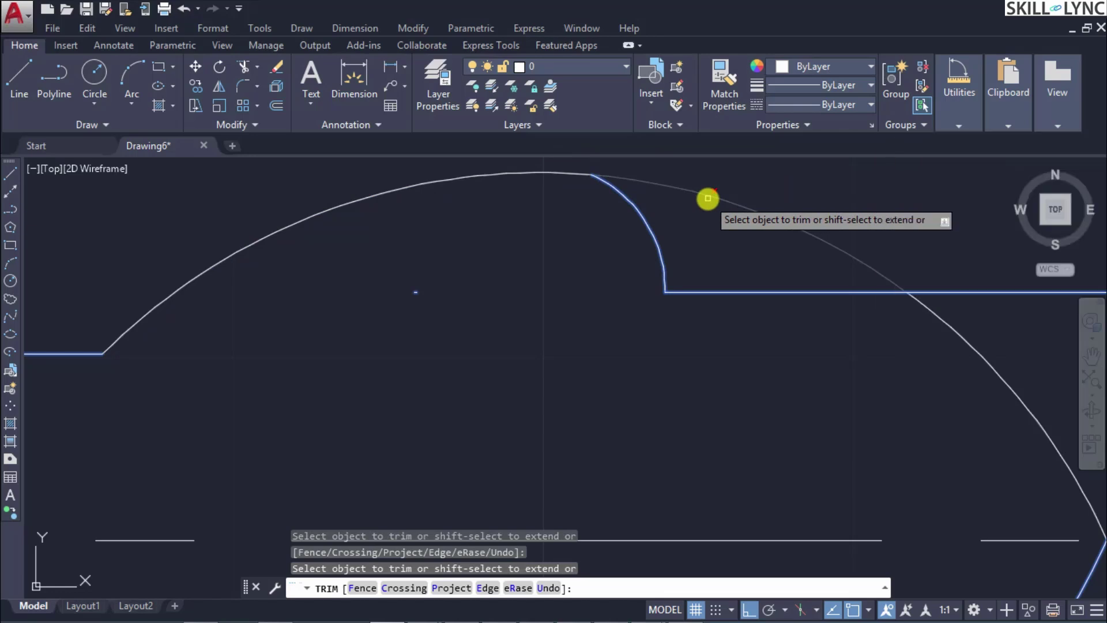
left_click(708, 198)
scroll(888, 369, "down", 4)
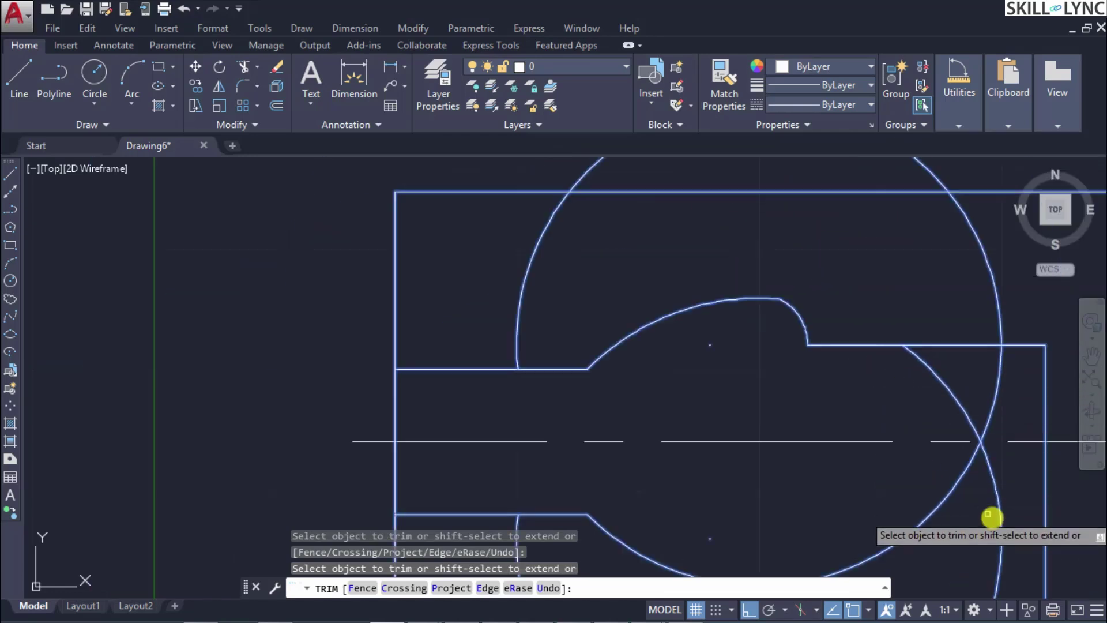
Trim the large arc inside the slot's upper right corner and the upper large circle's left, top and right portions outside the slot
scroll(995, 536, "down", 3)
scroll(980, 507, "up", 5)
left_click(927, 291)
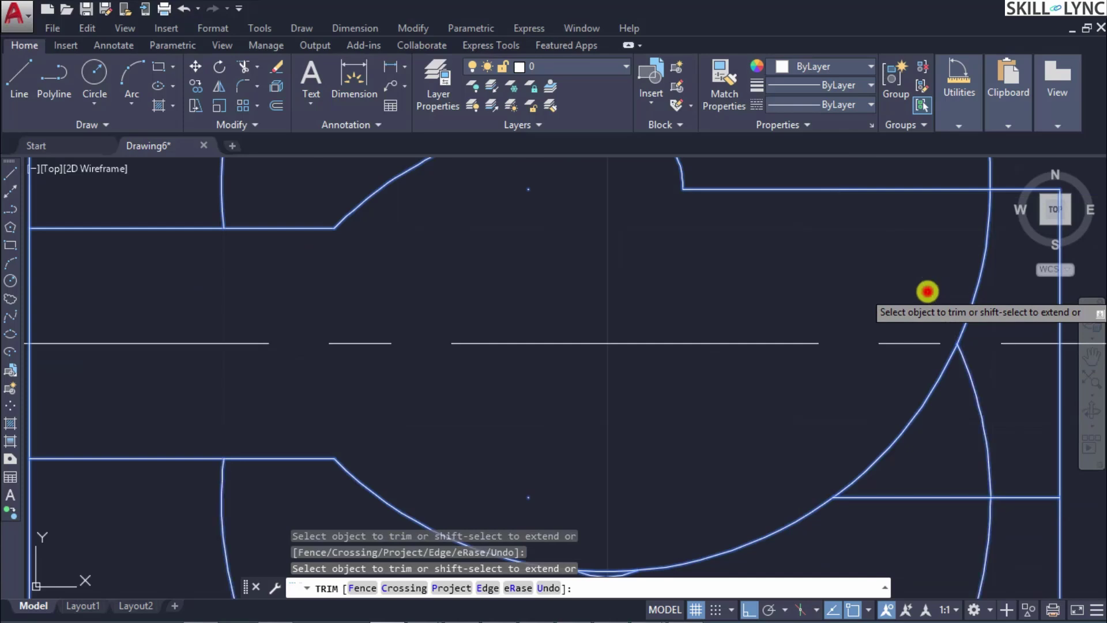
scroll(845, 469, "up", 3)
scroll(845, 469, "down", 6)
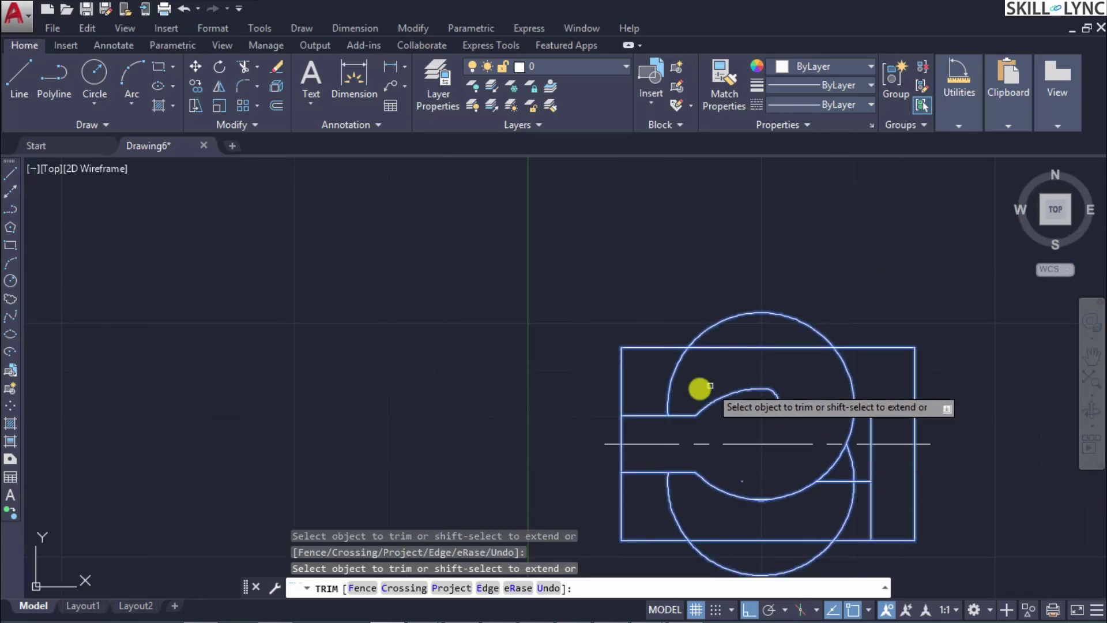
left_click(668, 385)
left_click(760, 313)
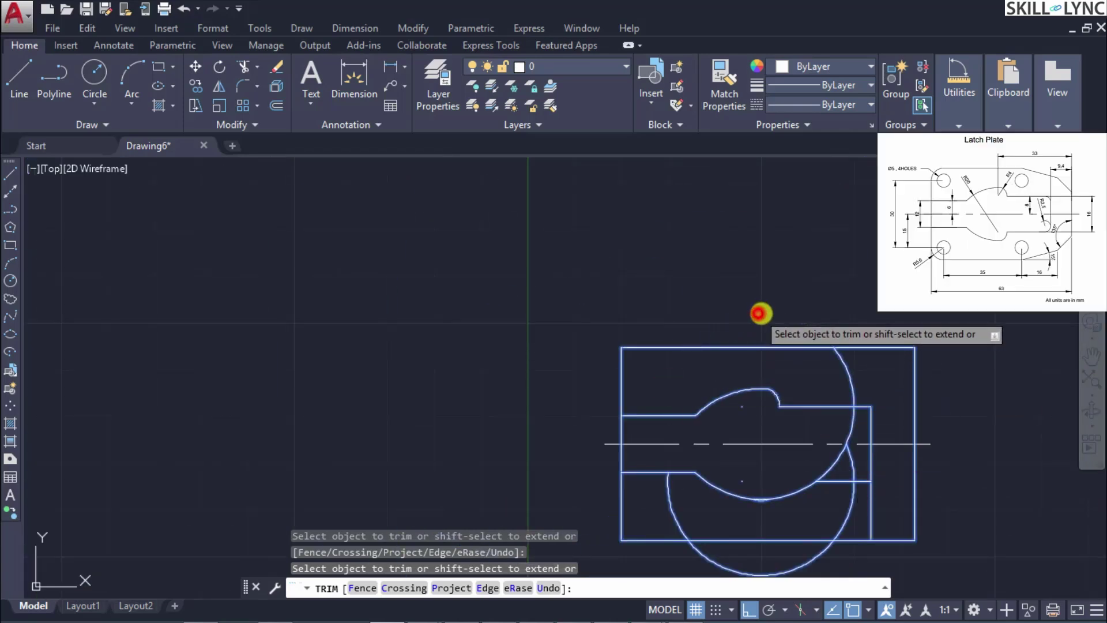
left_click_drag(840, 376, 851, 385)
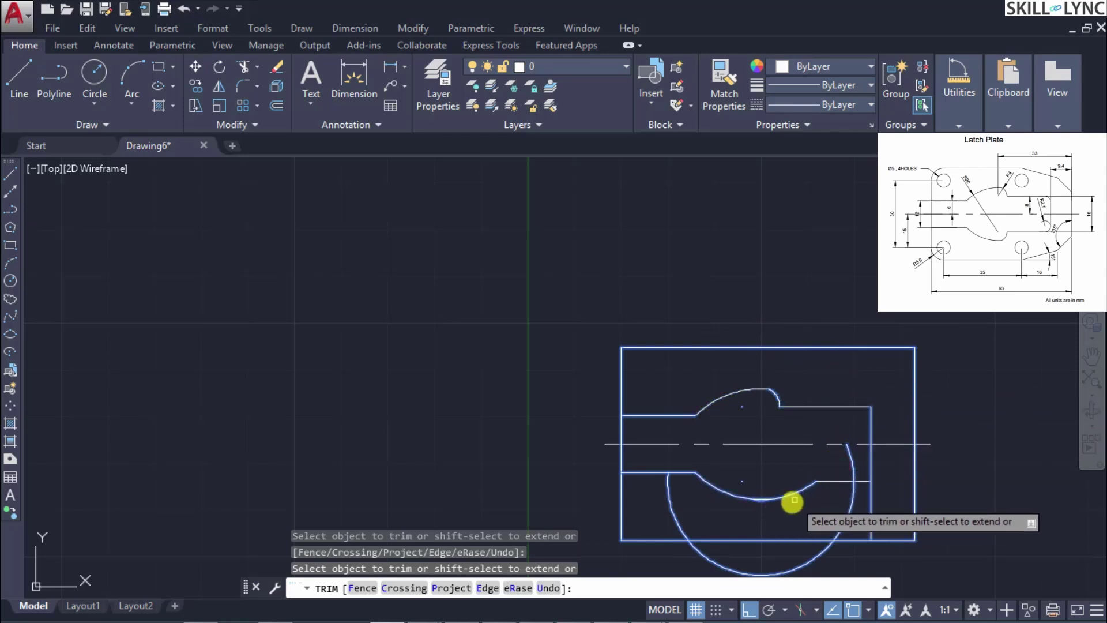
Trim the lower large circle's right and bottom portions, and erase its two leftover arcs beside the left slot line and inside the right end
left_click(850, 504)
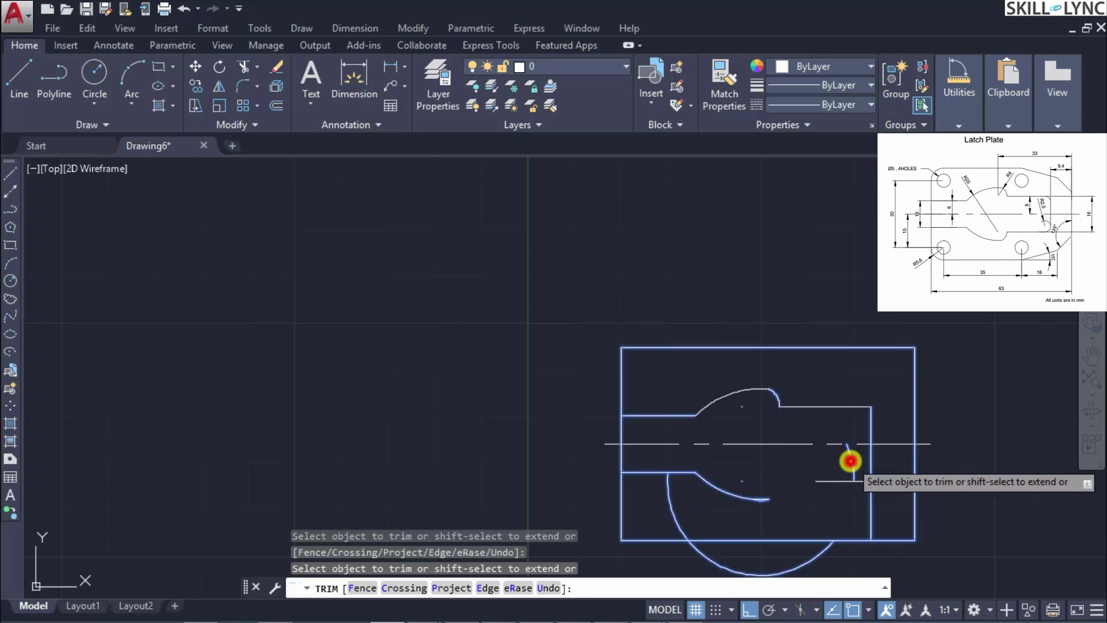
left_click(813, 561)
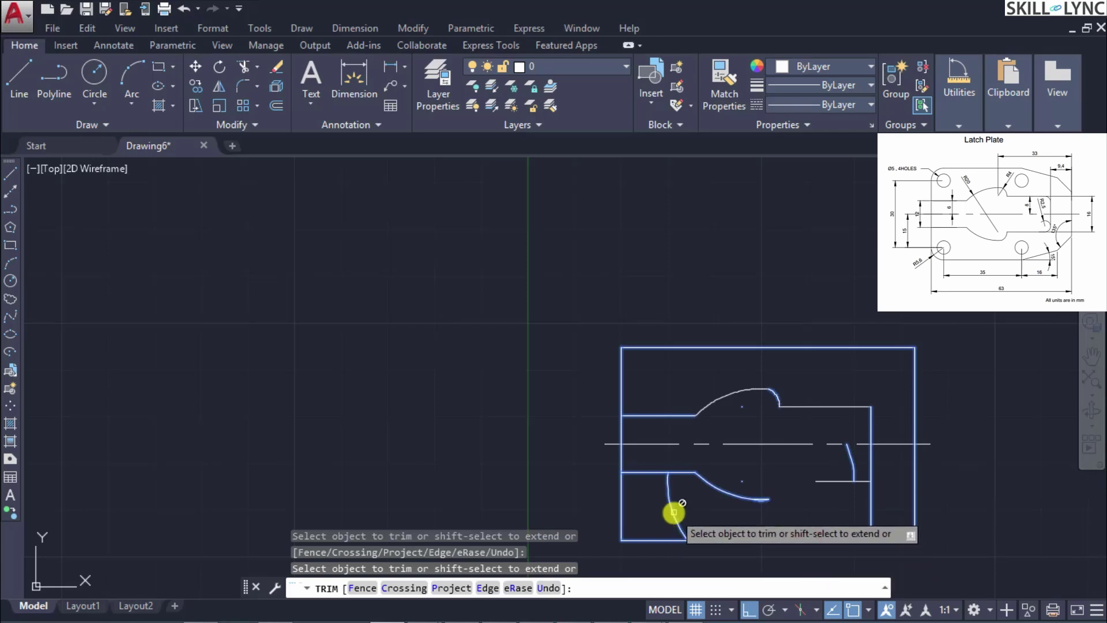
key("Escape")
left_click(669, 506)
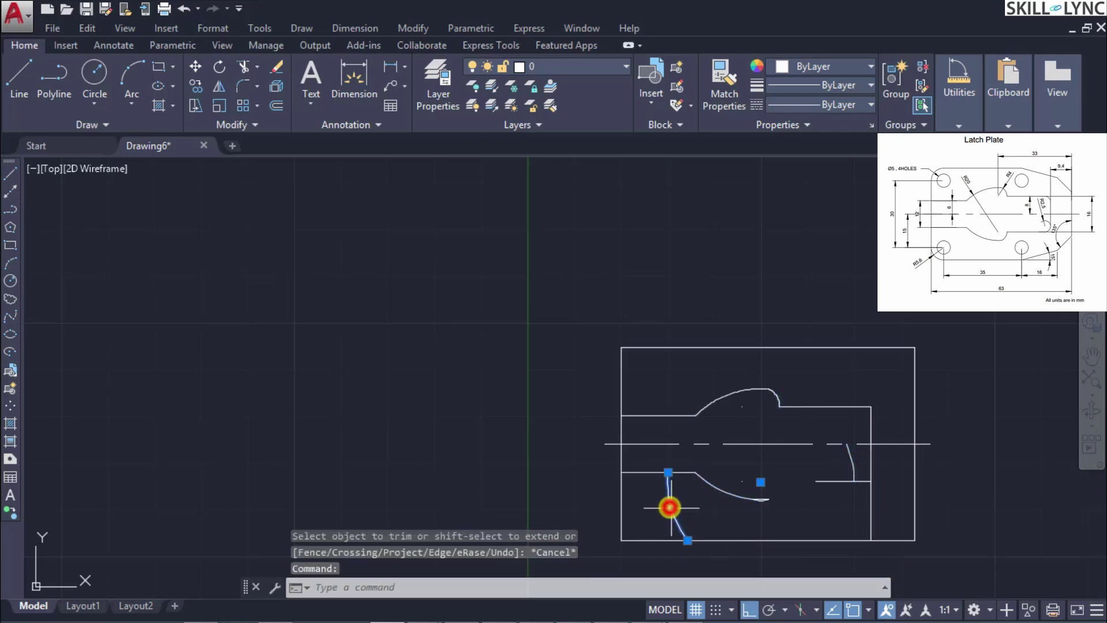
left_click(850, 460)
key("Delete")
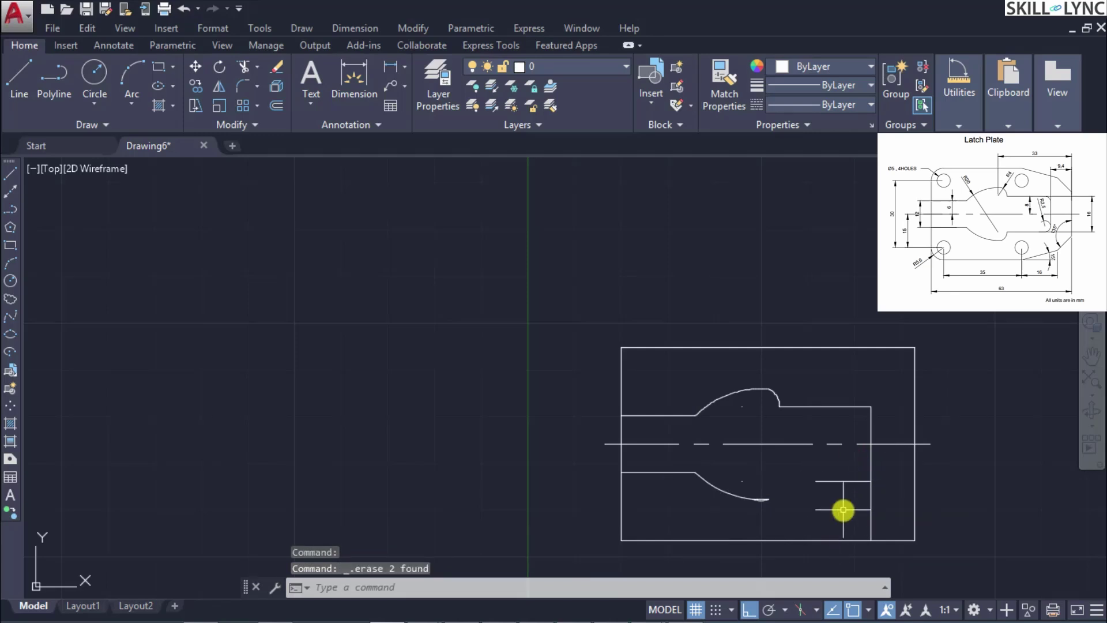
Erase the incomplete large and small arcs on the lower side of the slot
scroll(822, 492, "up", 4)
scroll(763, 482, "up", 2)
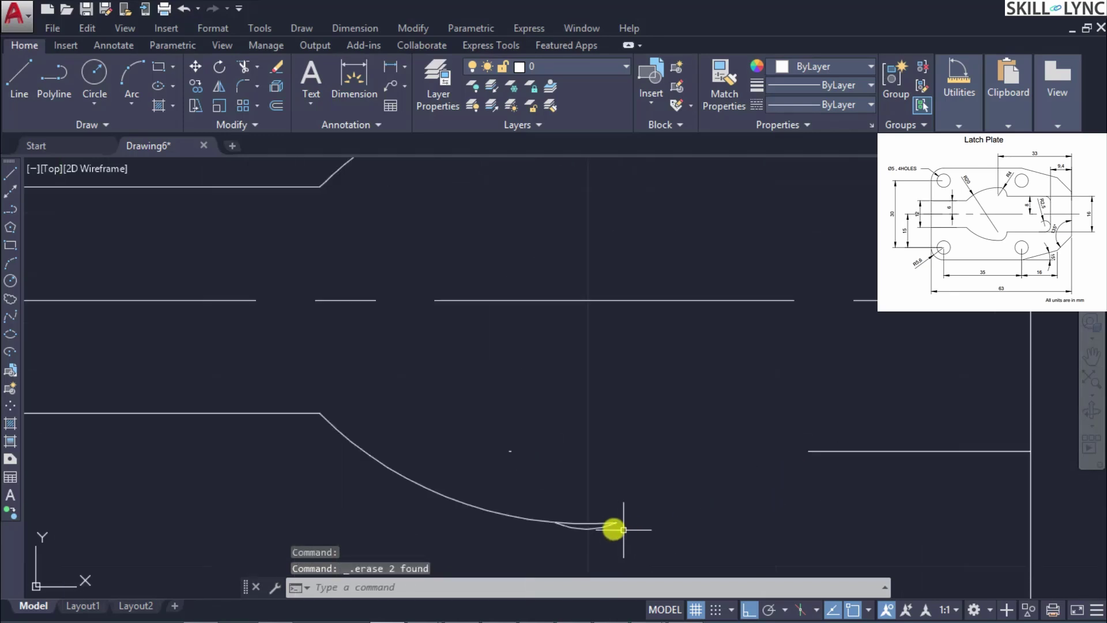
scroll(608, 448, "down", 3)
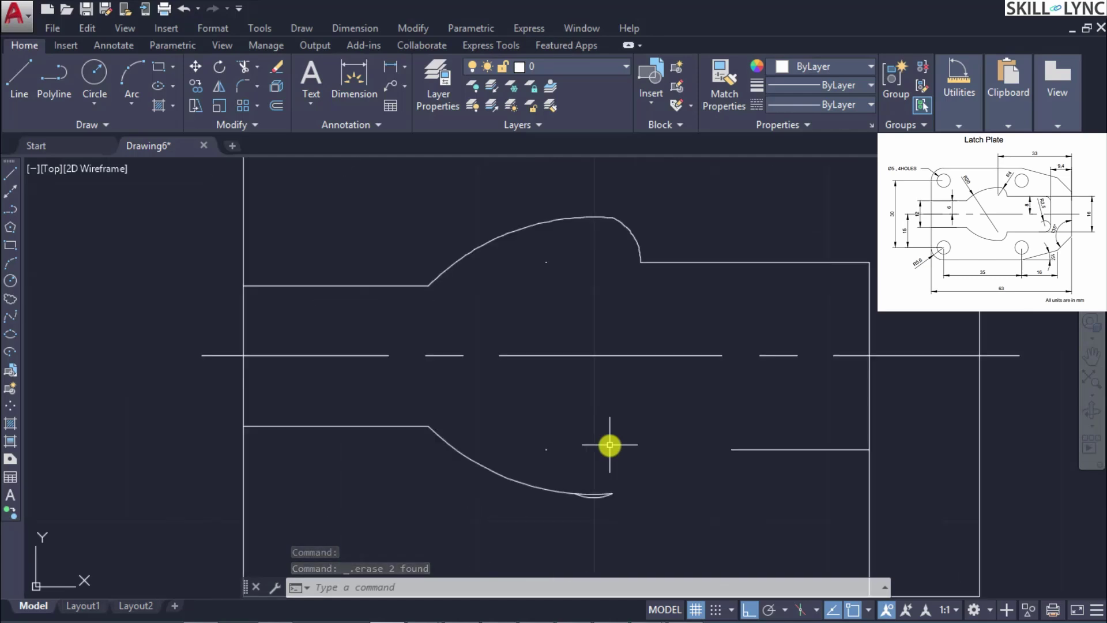
left_click(590, 494)
key("Delete")
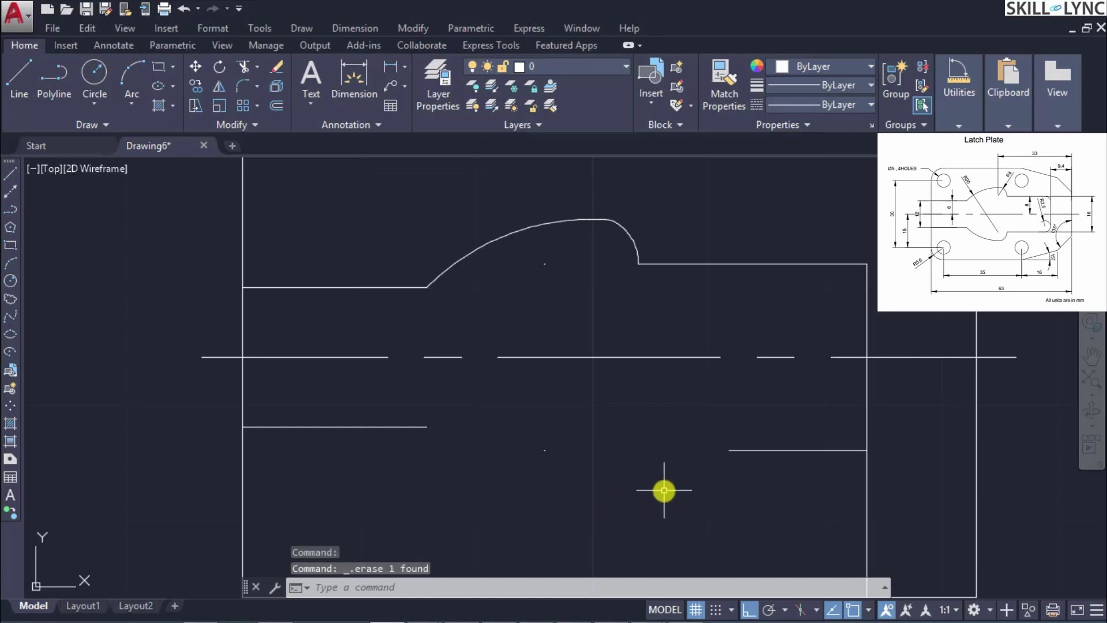
type("MIR")
key("Return")
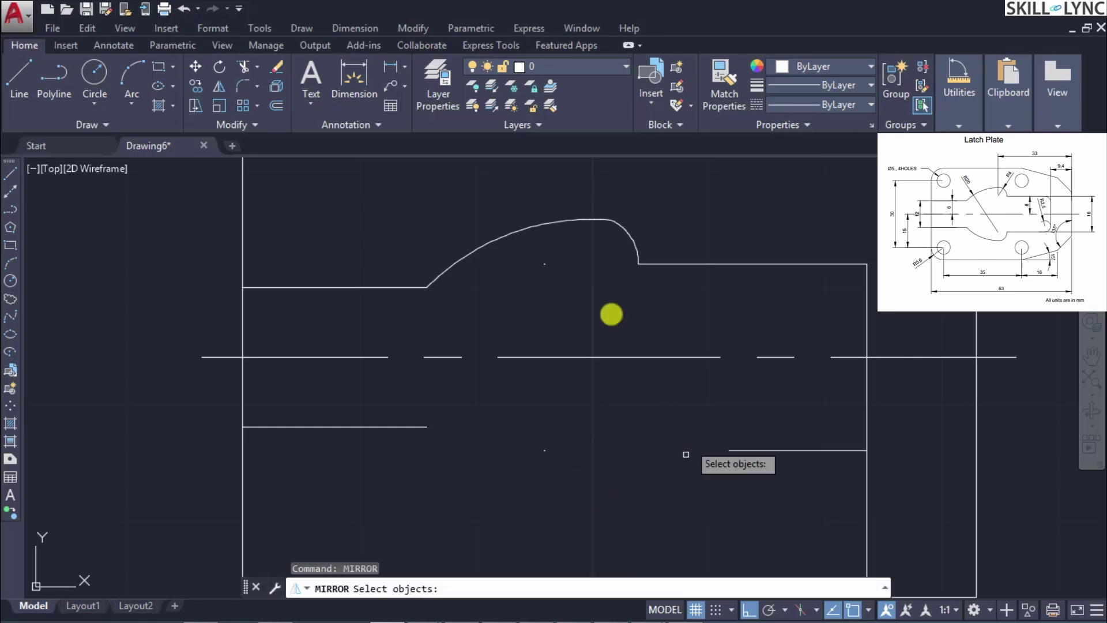
left_click(524, 222)
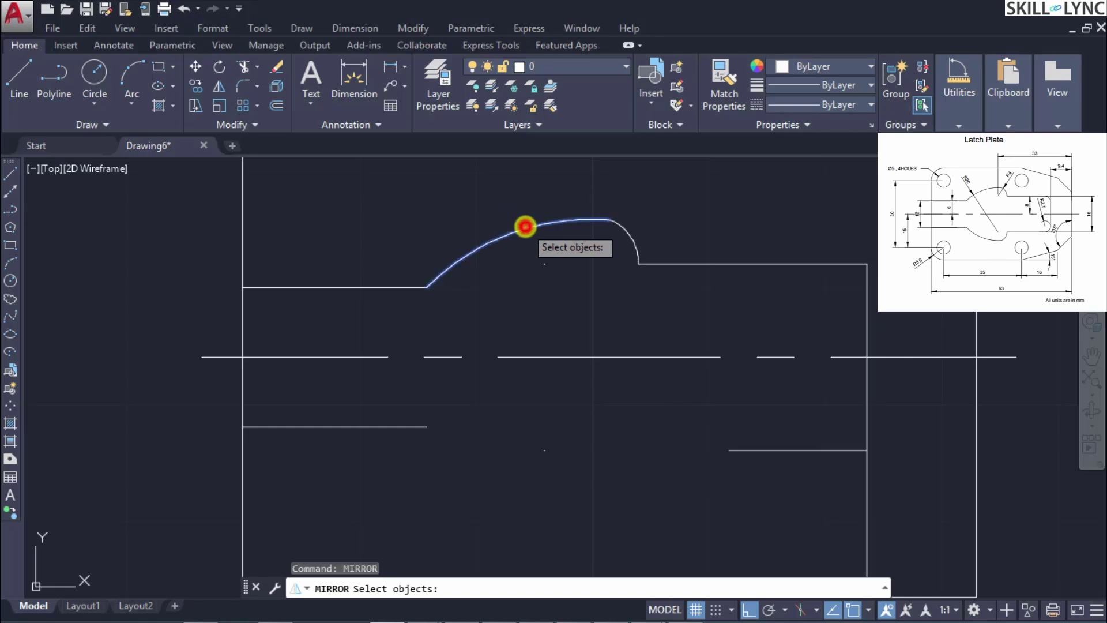
left_click(635, 242)
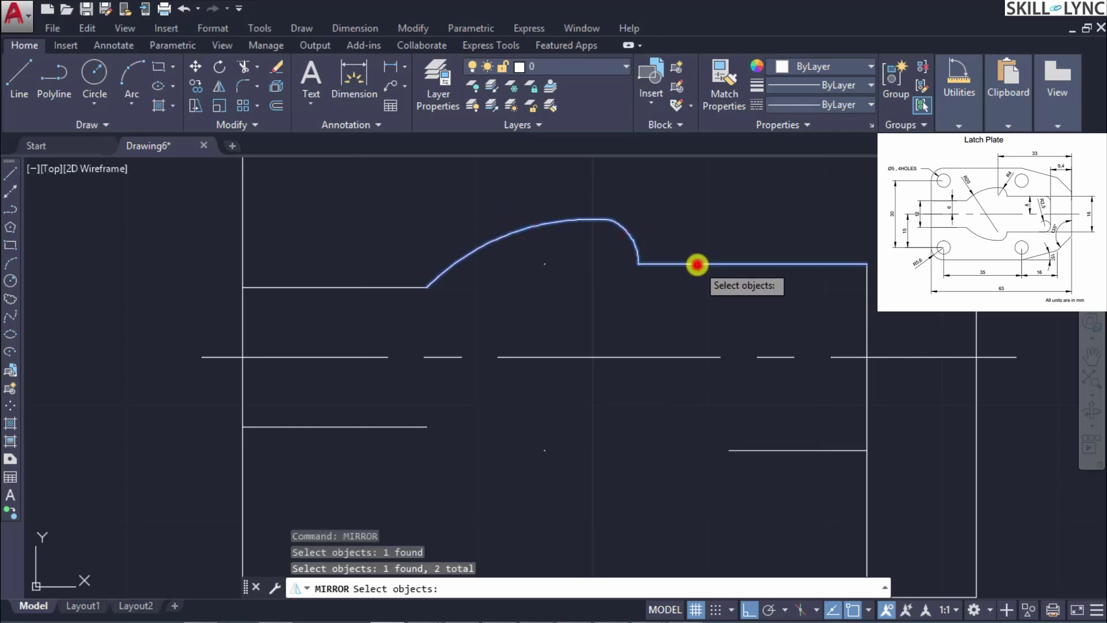
left_click(697, 264)
key("Escape")
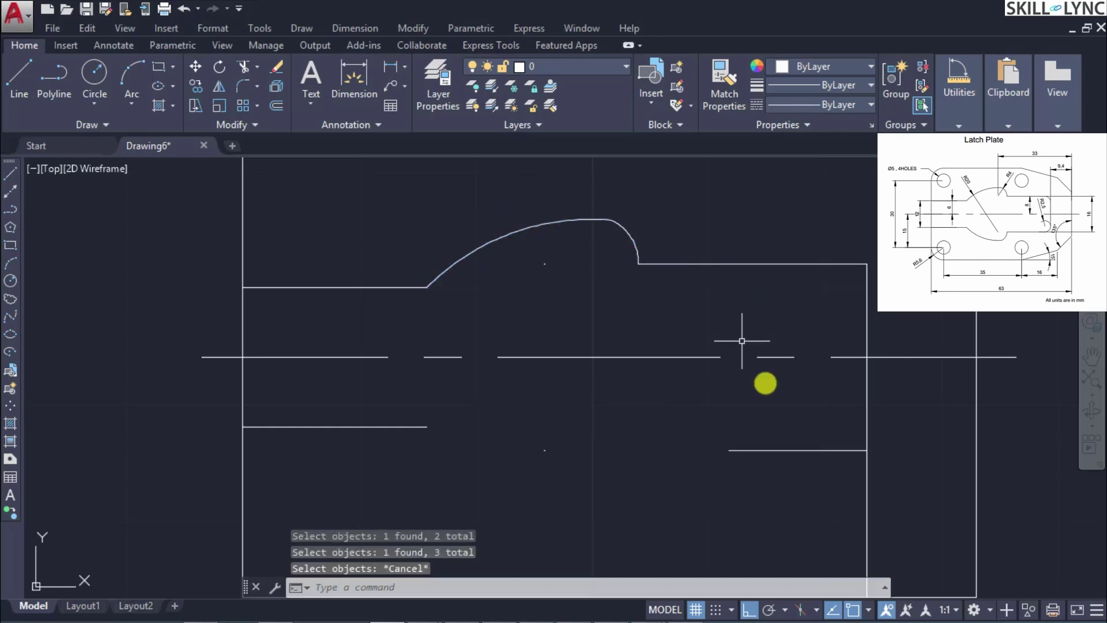
Erase the short leftover line on the slot's lower right side
left_click(763, 447)
left_click(758, 452)
key("Delete")
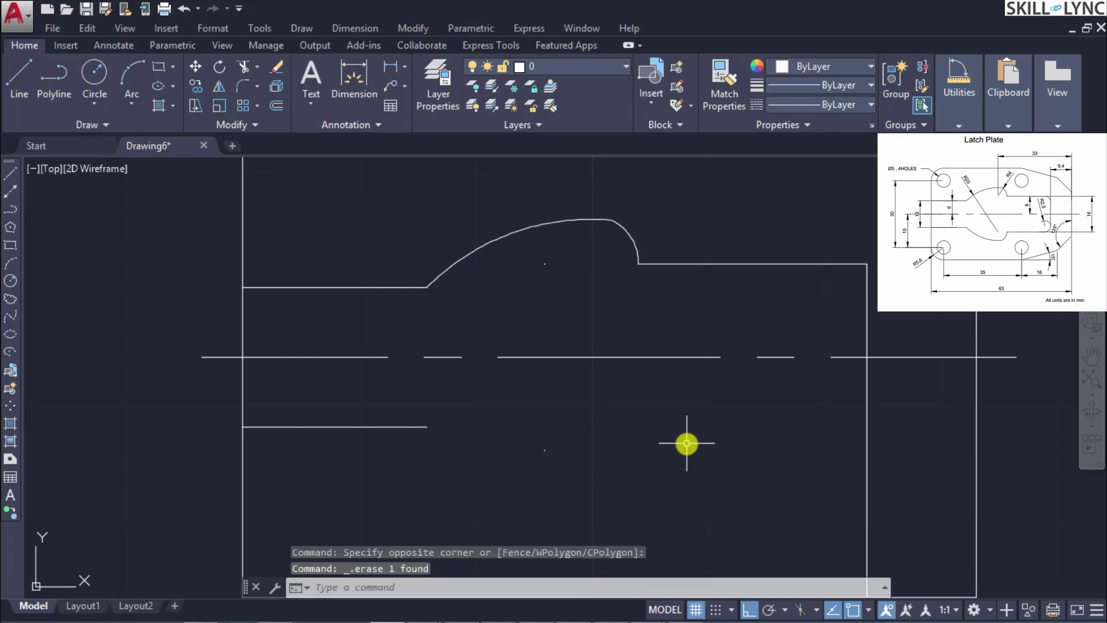
Mirror the slot's upper large arc, small arc and upper right line about the horizontal centreline, keeping the source objects
key("Return")
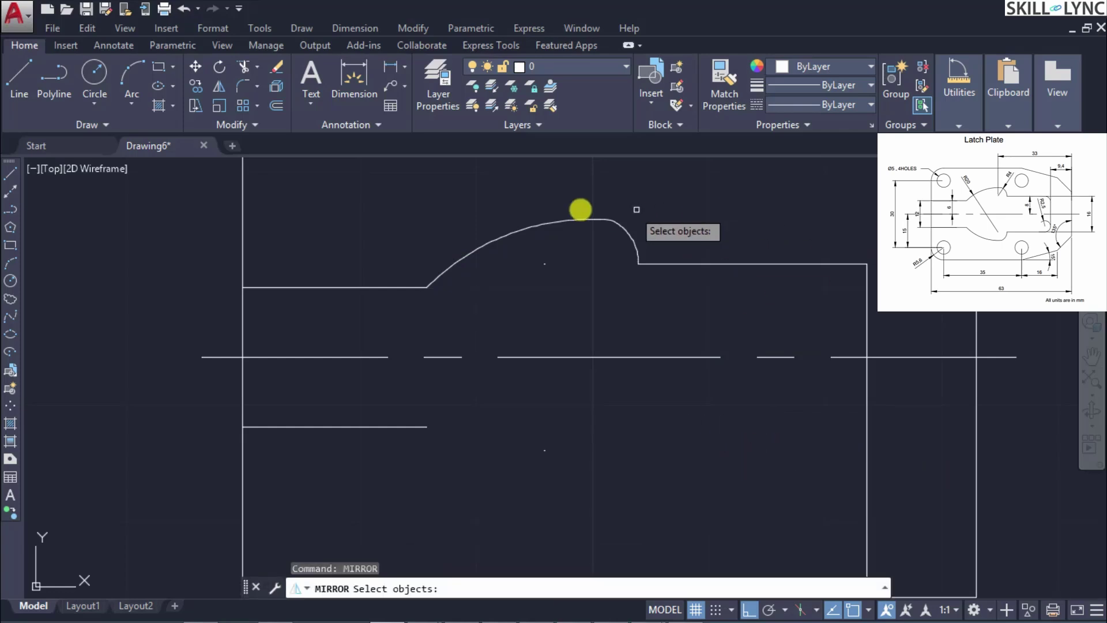
left_click(534, 223)
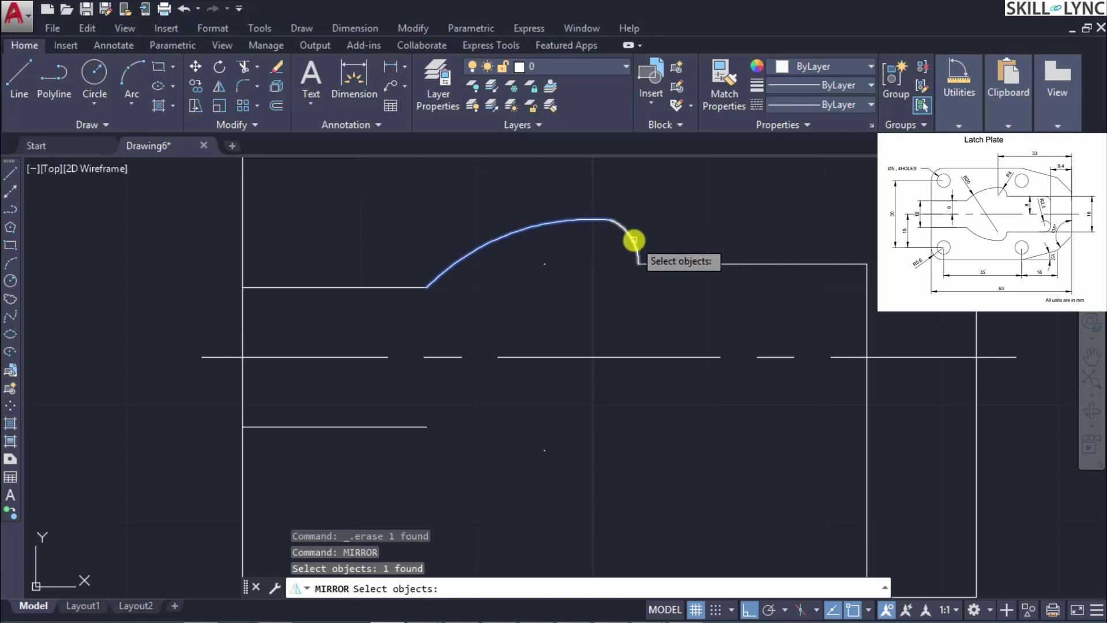
left_click(635, 242)
left_click(684, 267)
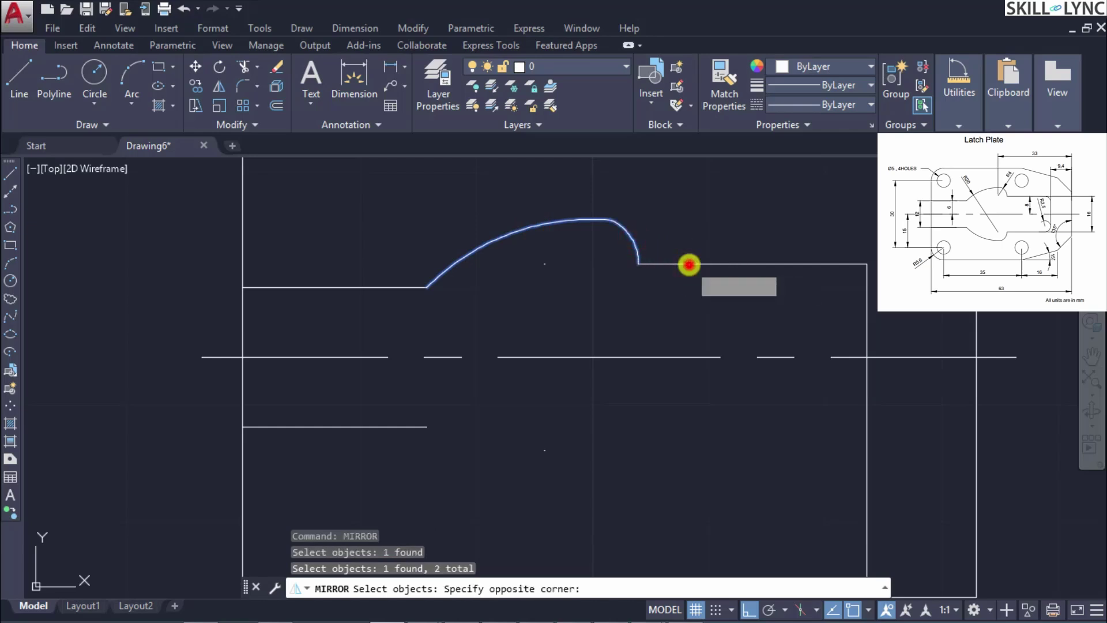
left_click(687, 265)
left_click(694, 265)
key("Return")
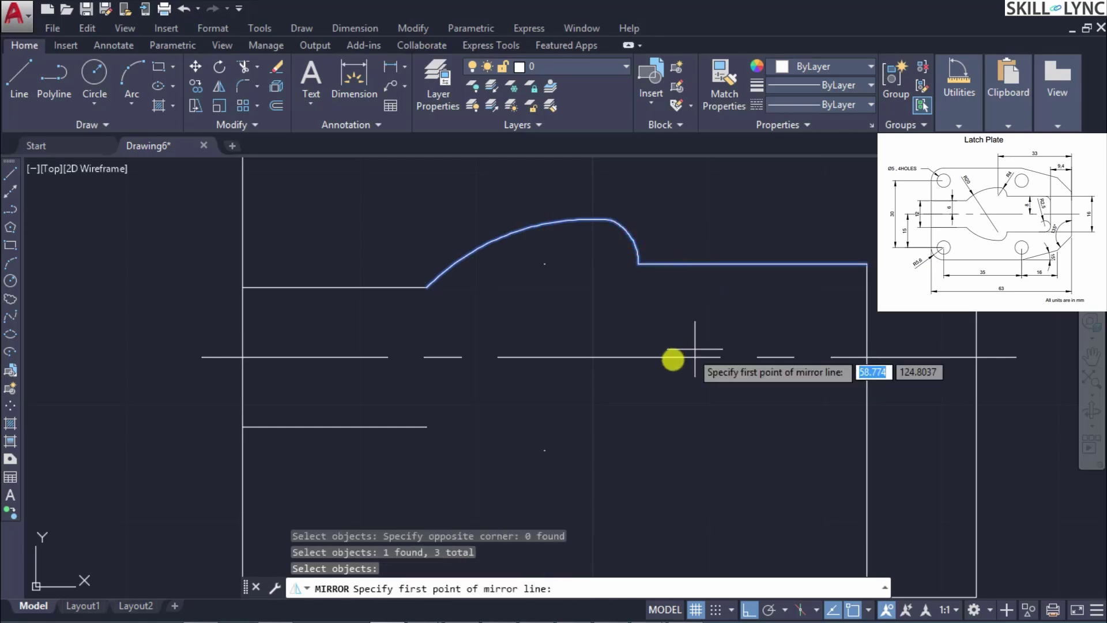
left_click(674, 357)
left_click(478, 356)
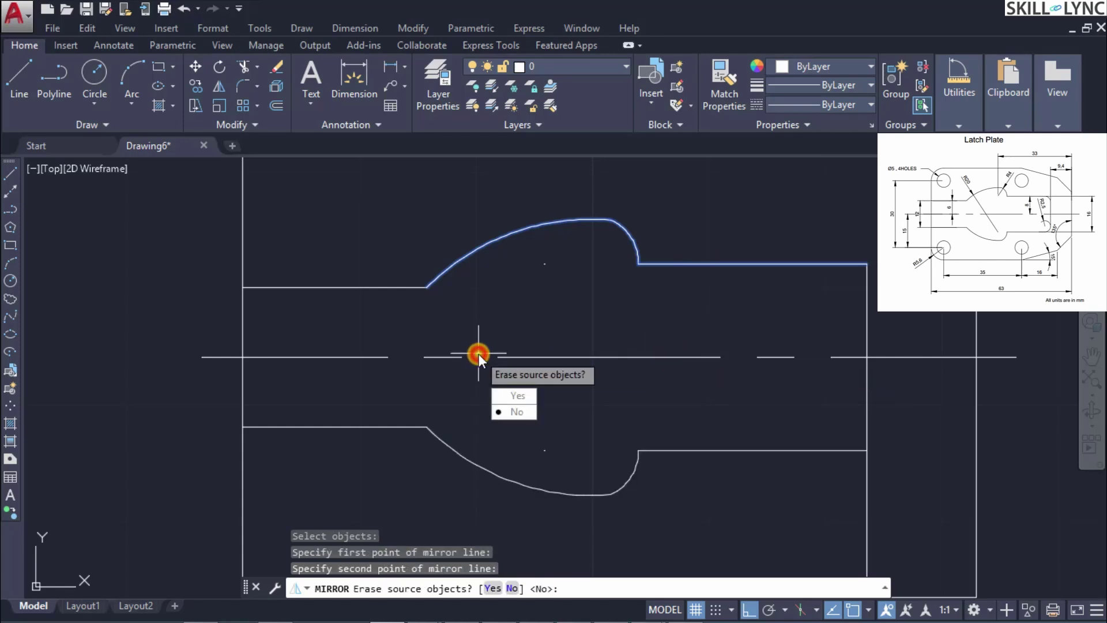
key("Return")
Trim the portion of the slot's vertical end line that extends below the lower right slot line
scroll(705, 380, "down", 4)
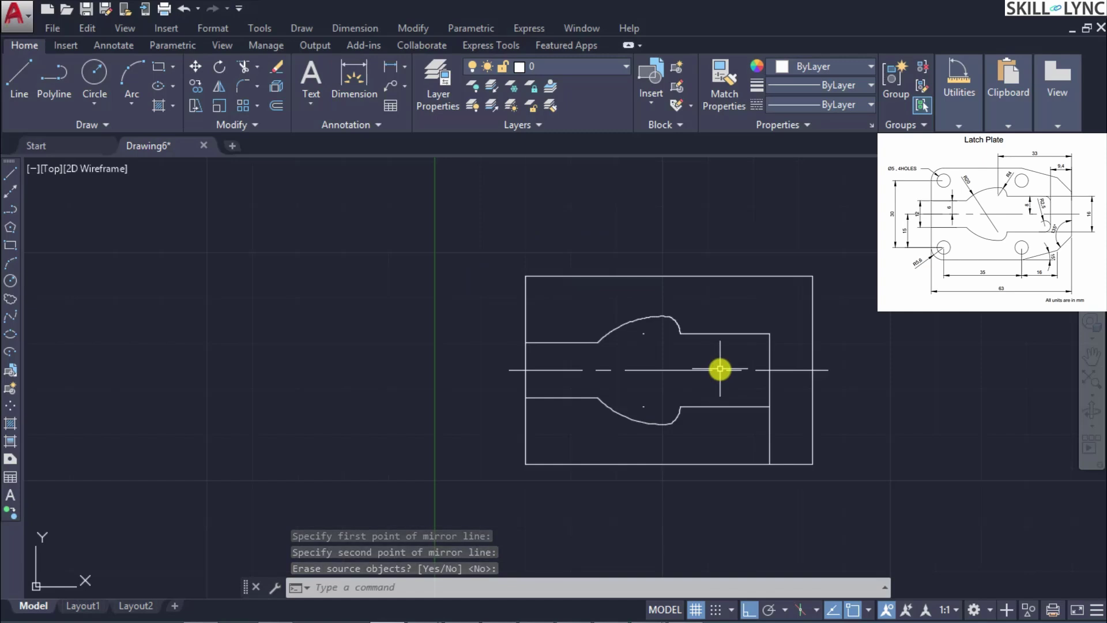
type("tr")
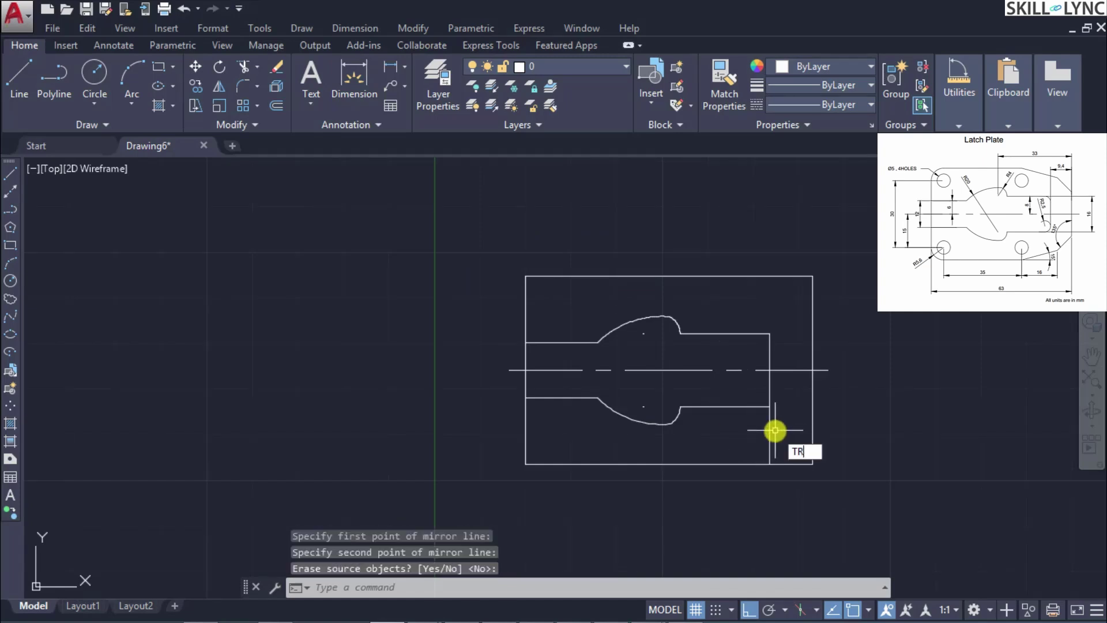
key("Return")
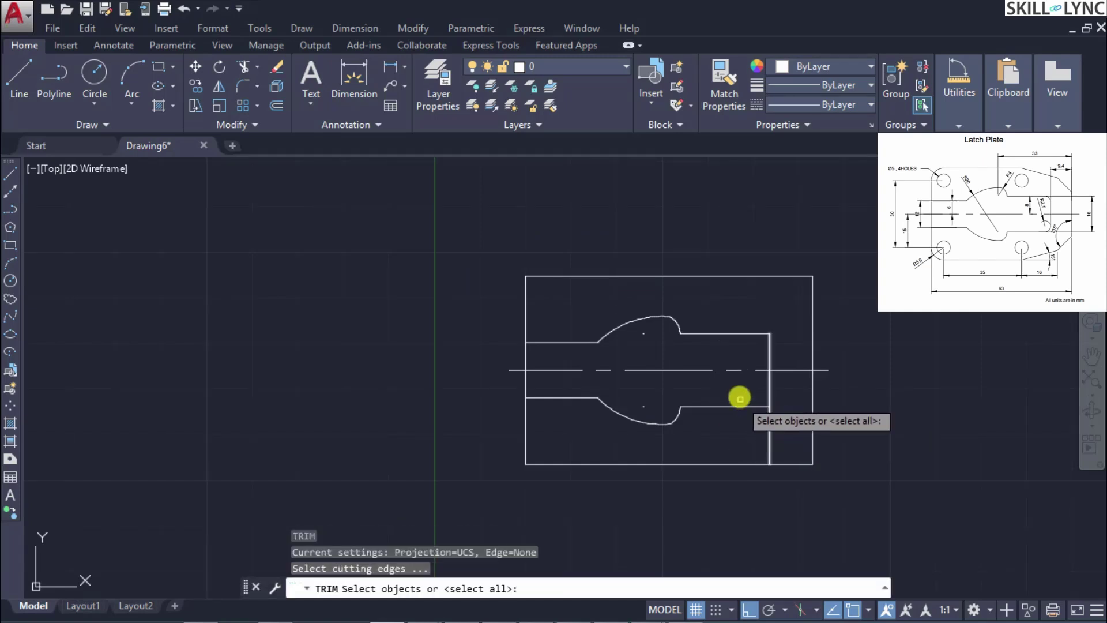
left_click(784, 443)
left_click(743, 391)
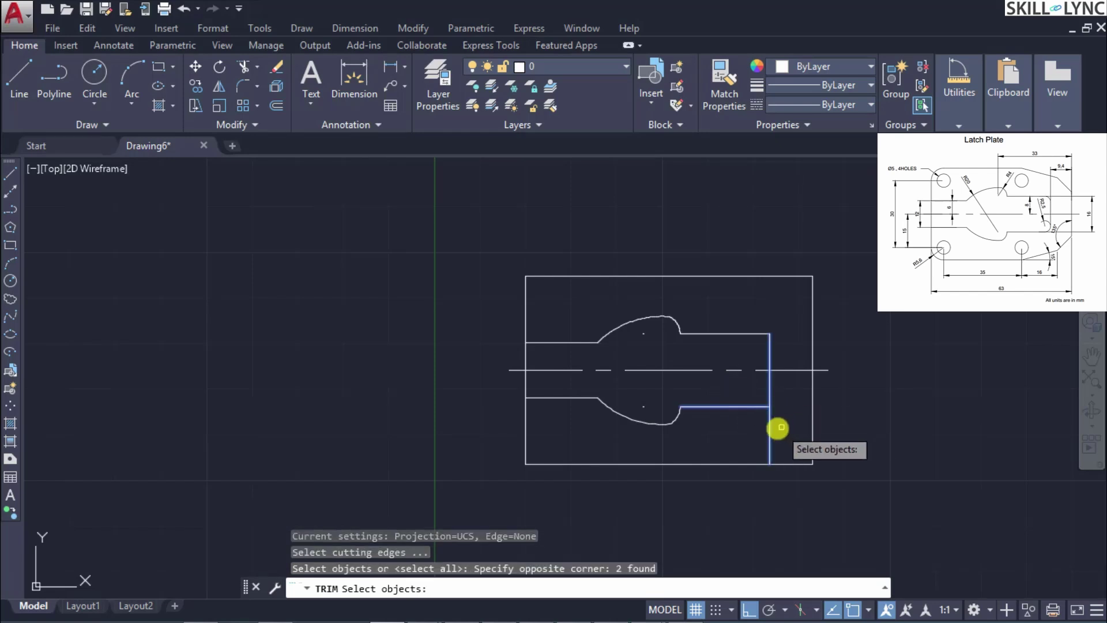
left_click(770, 429)
key("Return")
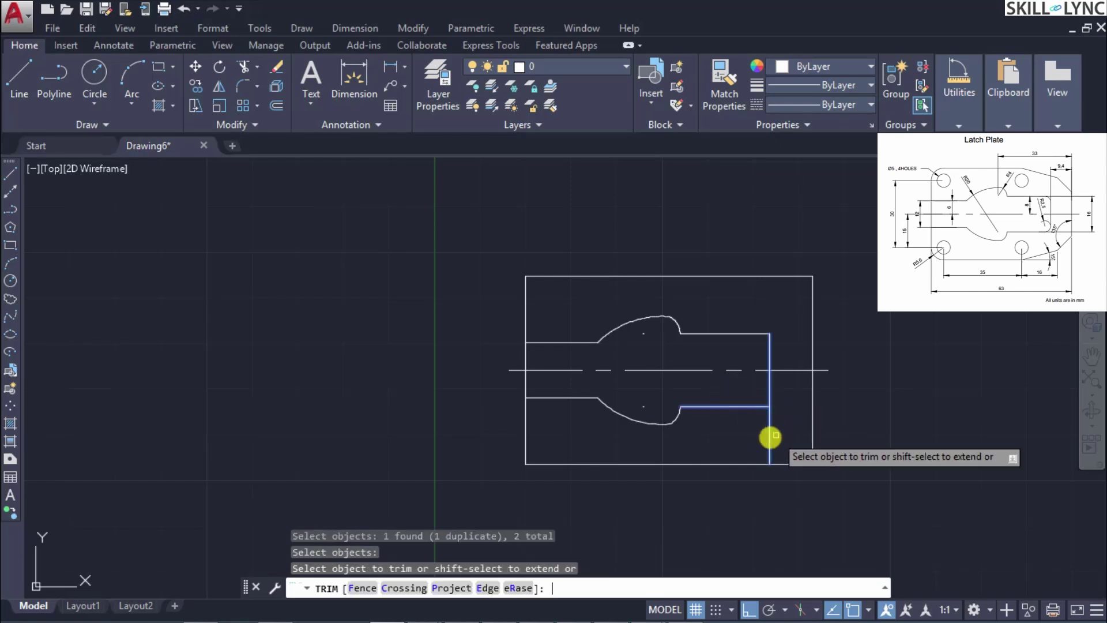
left_click(770, 435)
key("Return")
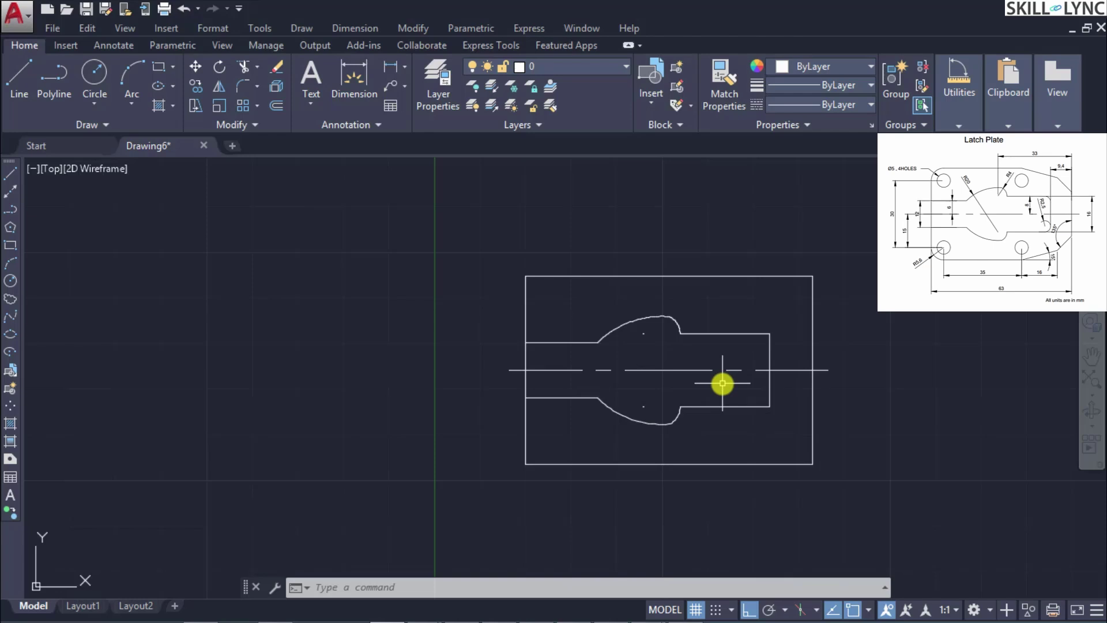
Draw a circle of radius 5 in the plate's upper left corner, centred at offset @5.6,15 from the left edge's midpoint on the centreline
left_click(1093, 373)
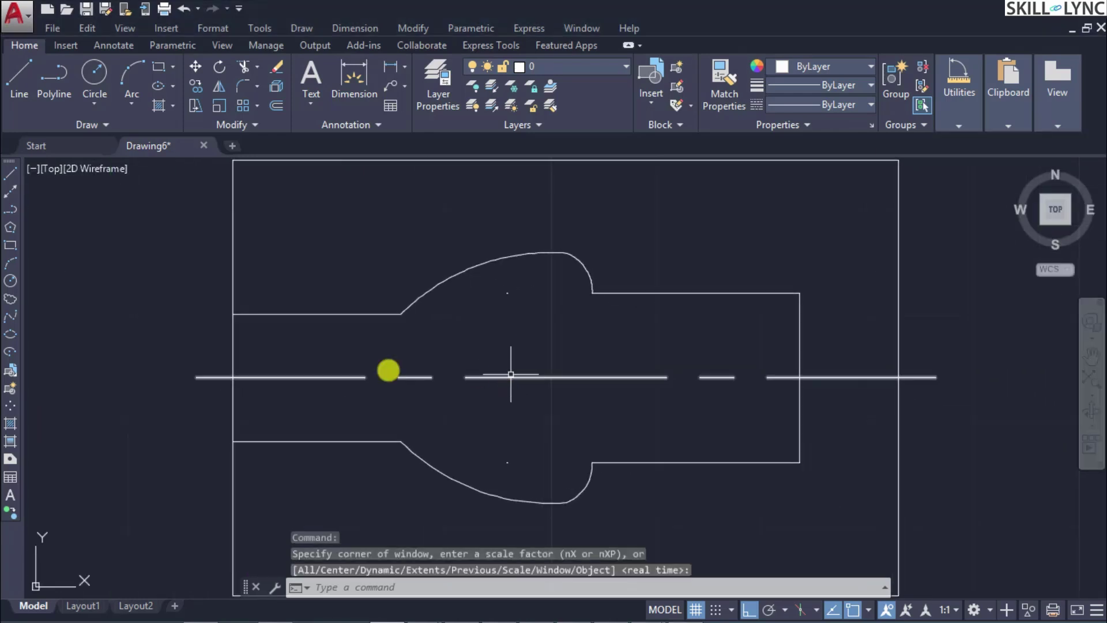
type("c")
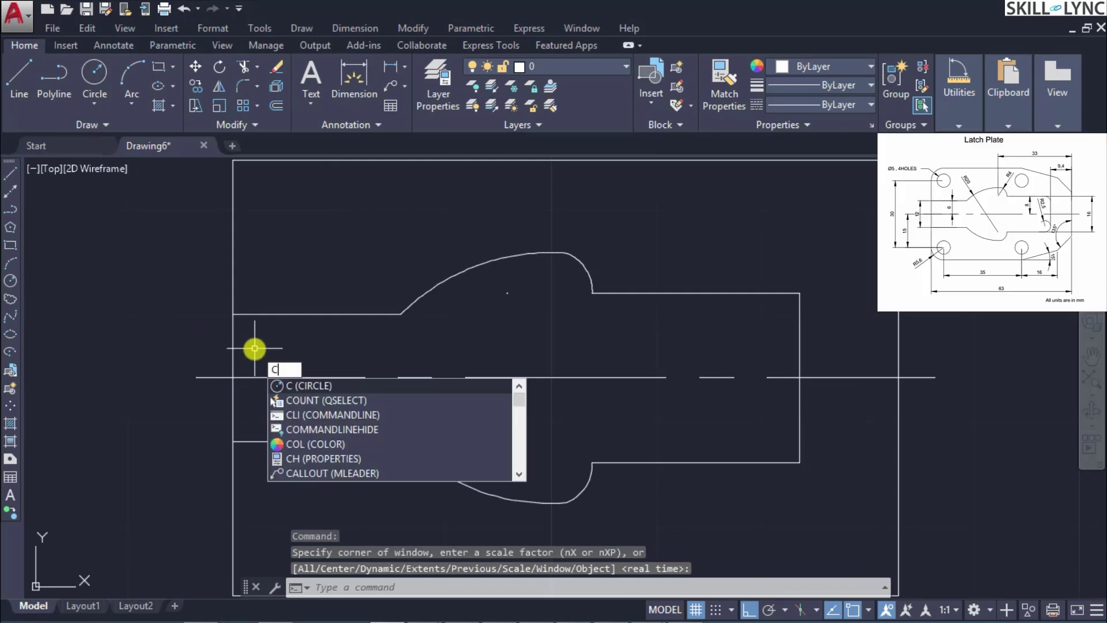
key("Return")
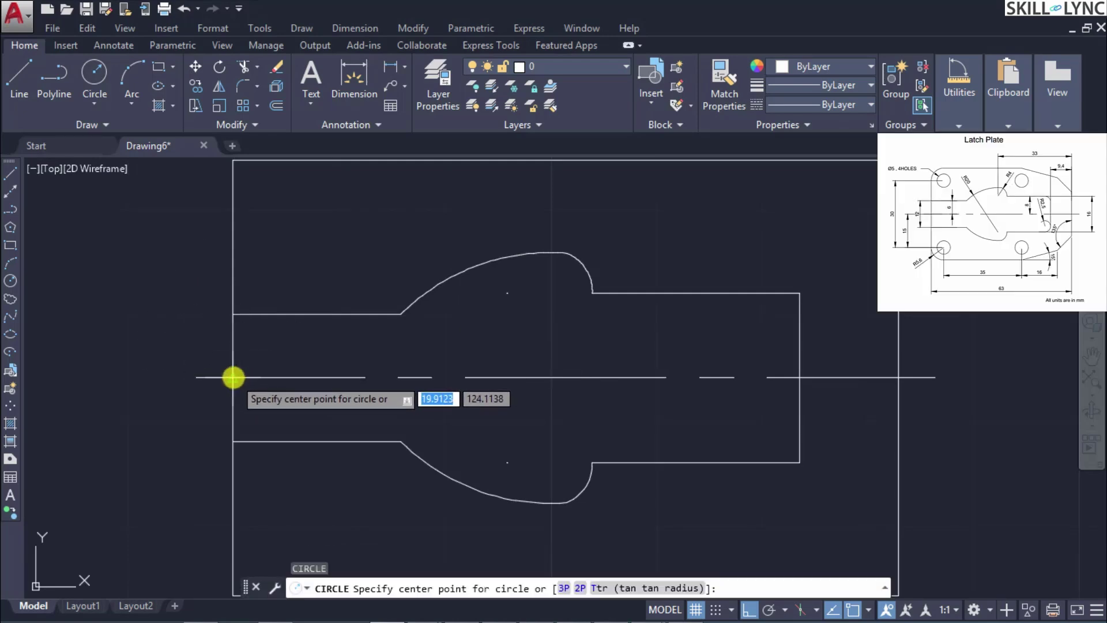
right_click(233, 377)
mouse_move(297, 524)
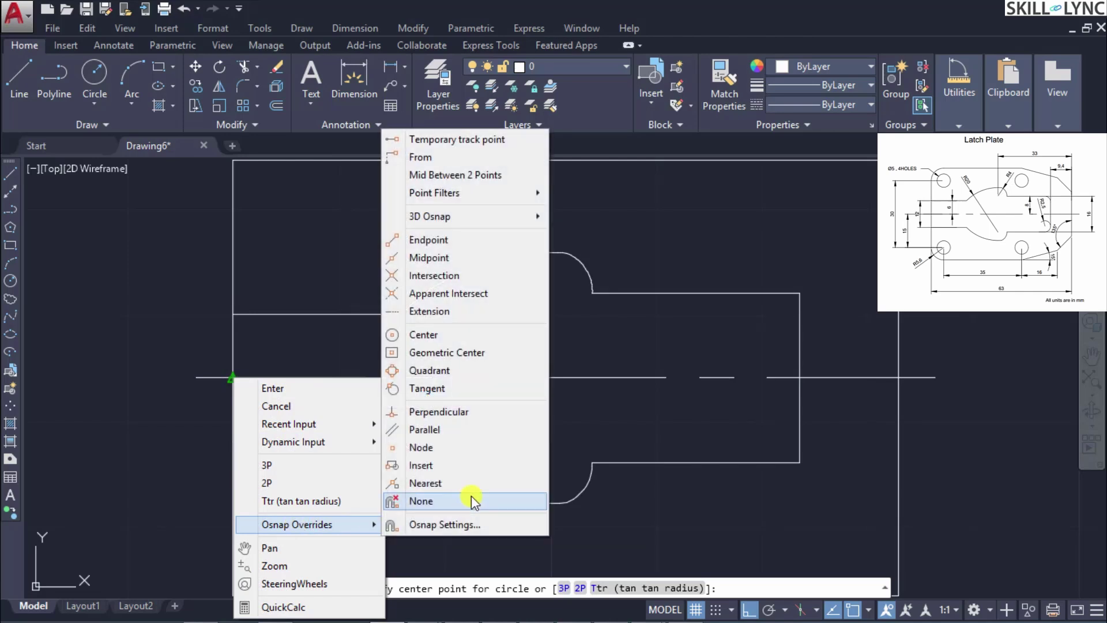
left_click(421, 156)
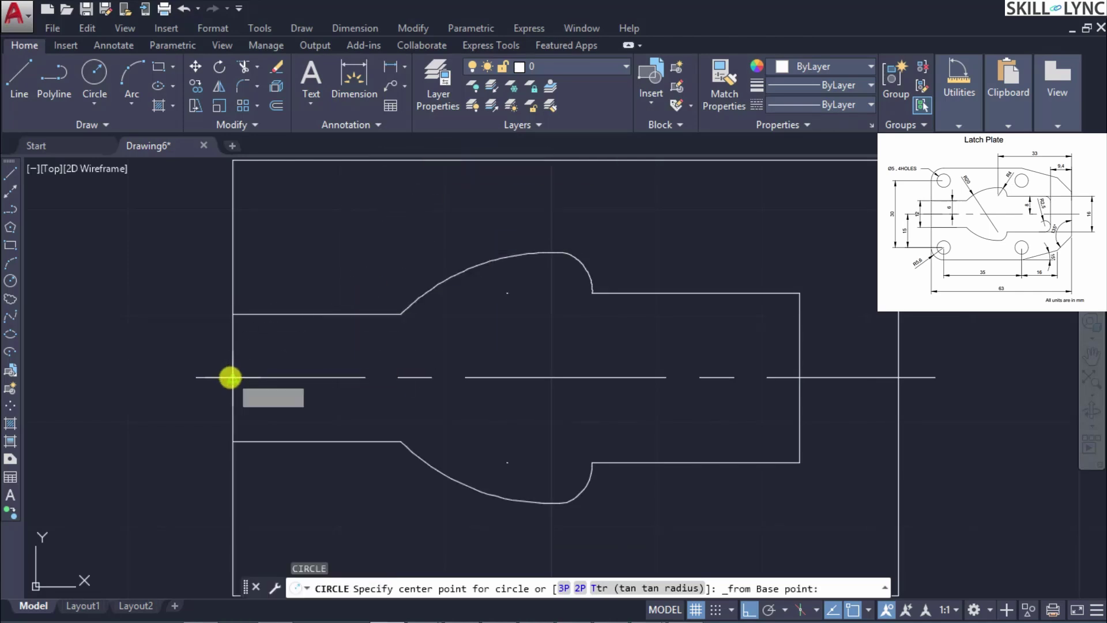
left_click(230, 375)
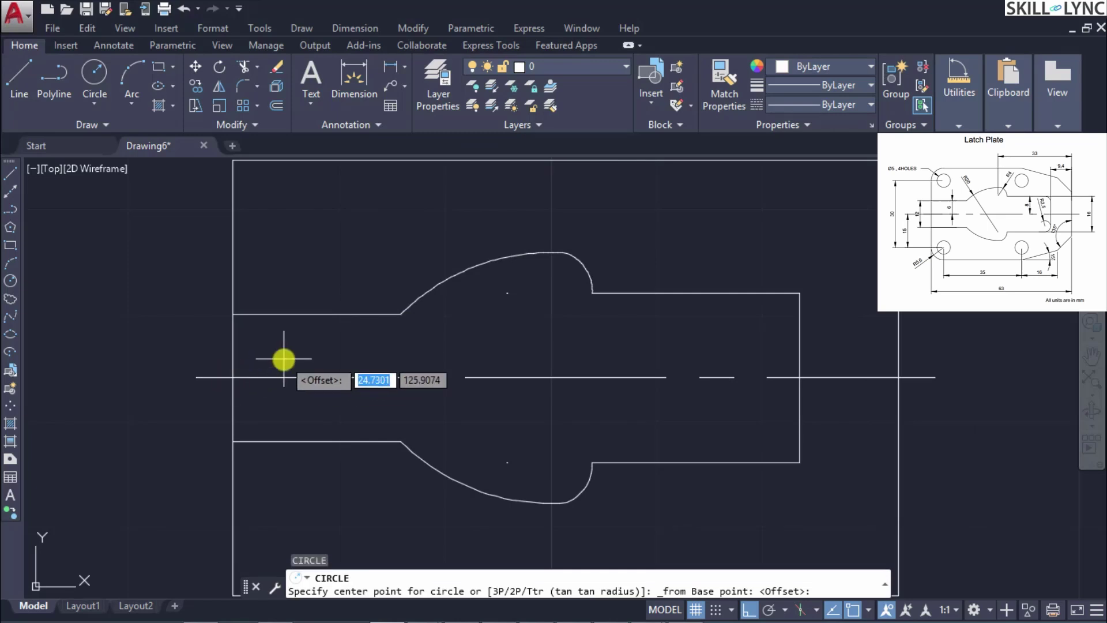
type("@")
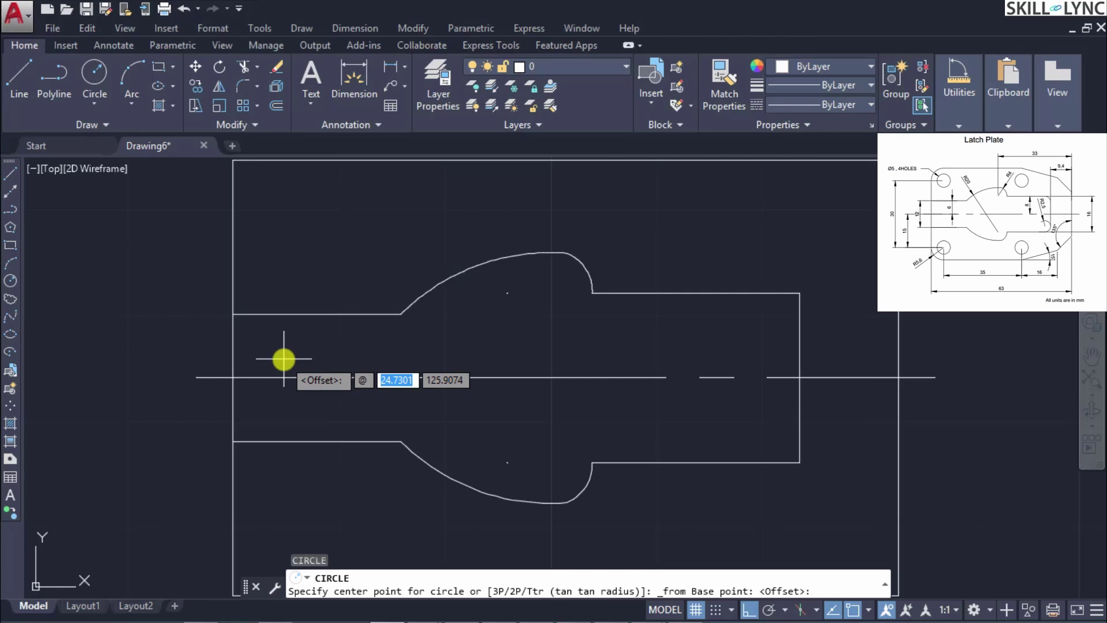
type("5.6")
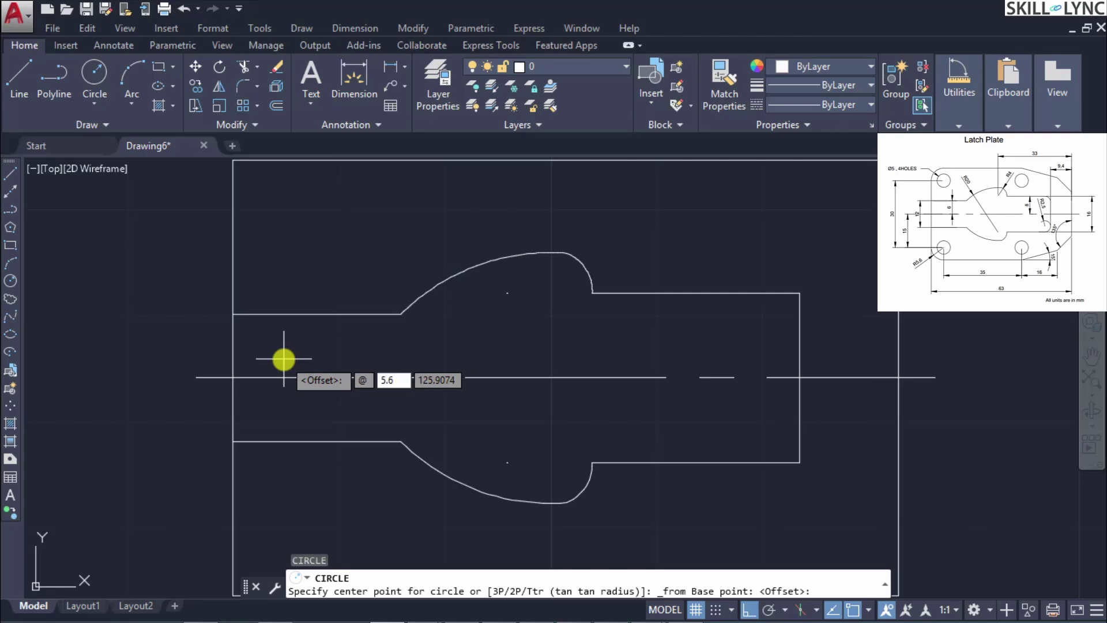
key("Tab")
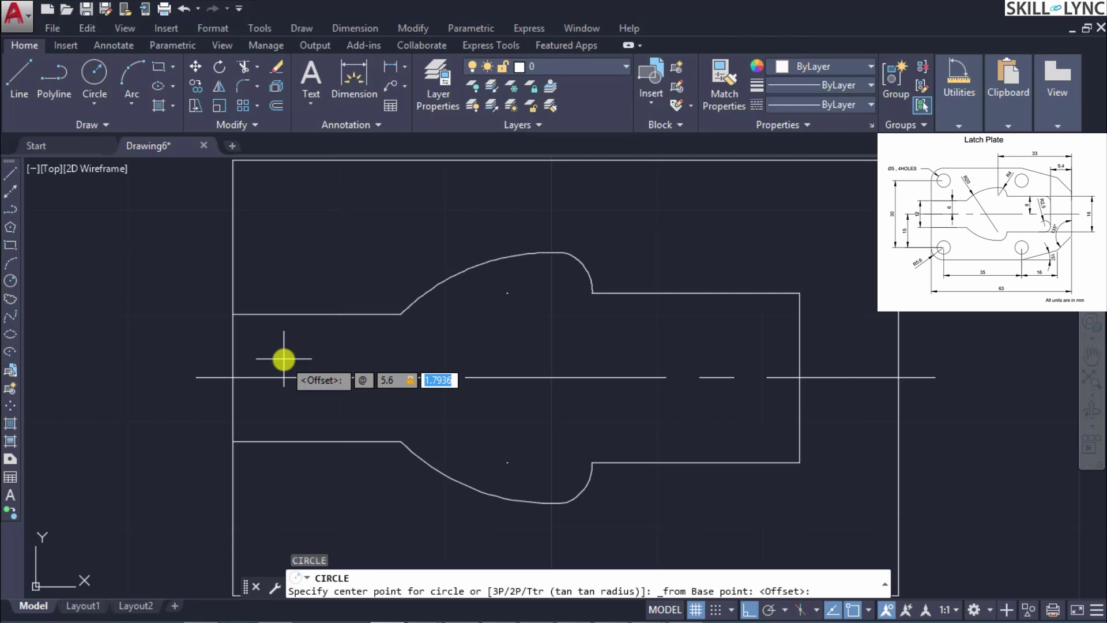
type("15")
key("Return")
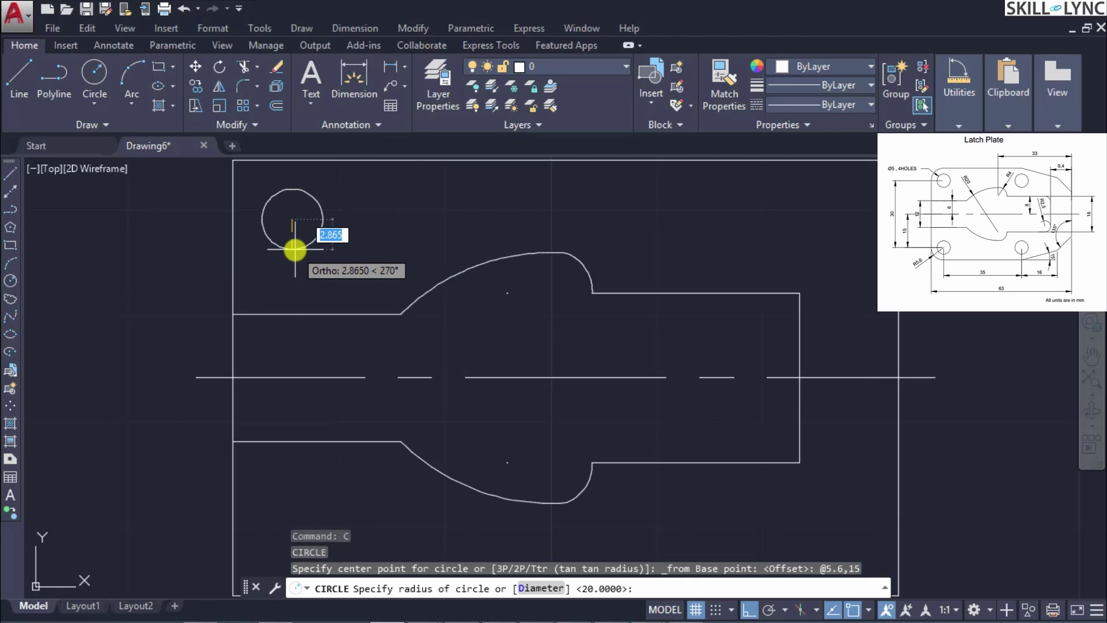
type("5")
key("Return")
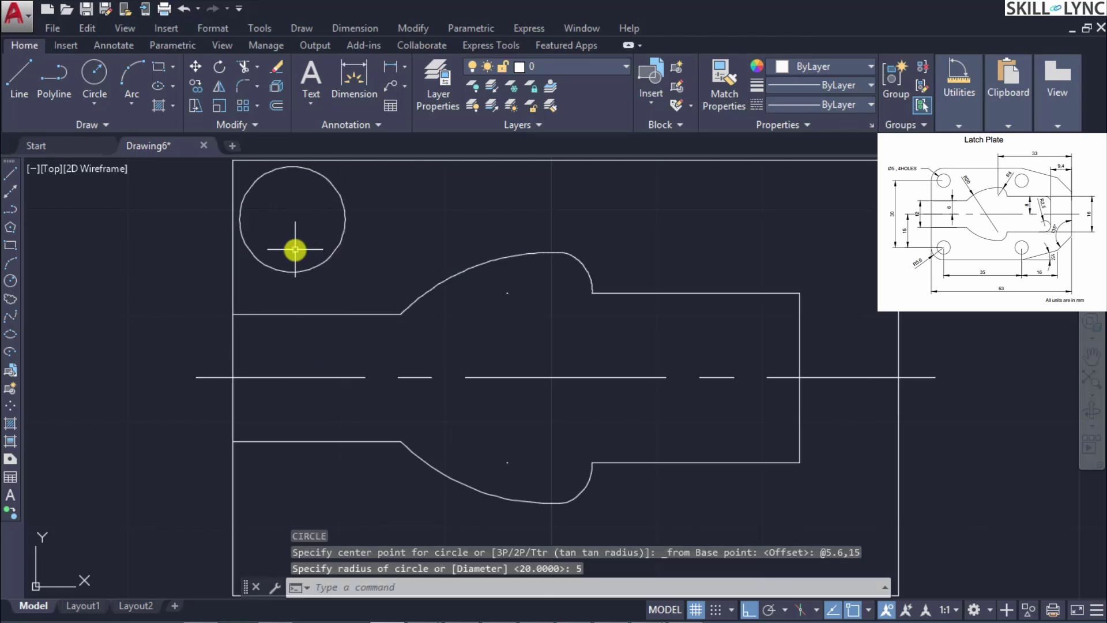
Erase the oversized circle in the plate's upper left corner
scroll(297, 249, "down", 2)
scroll(257, 297, "up", 4)
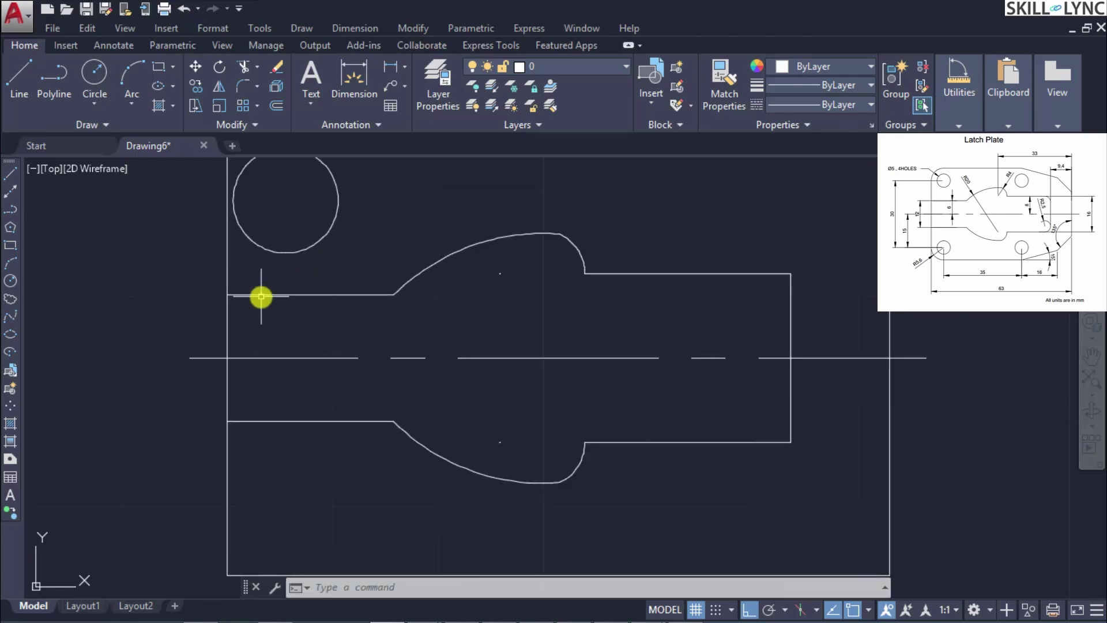
scroll(284, 261, "down", 5)
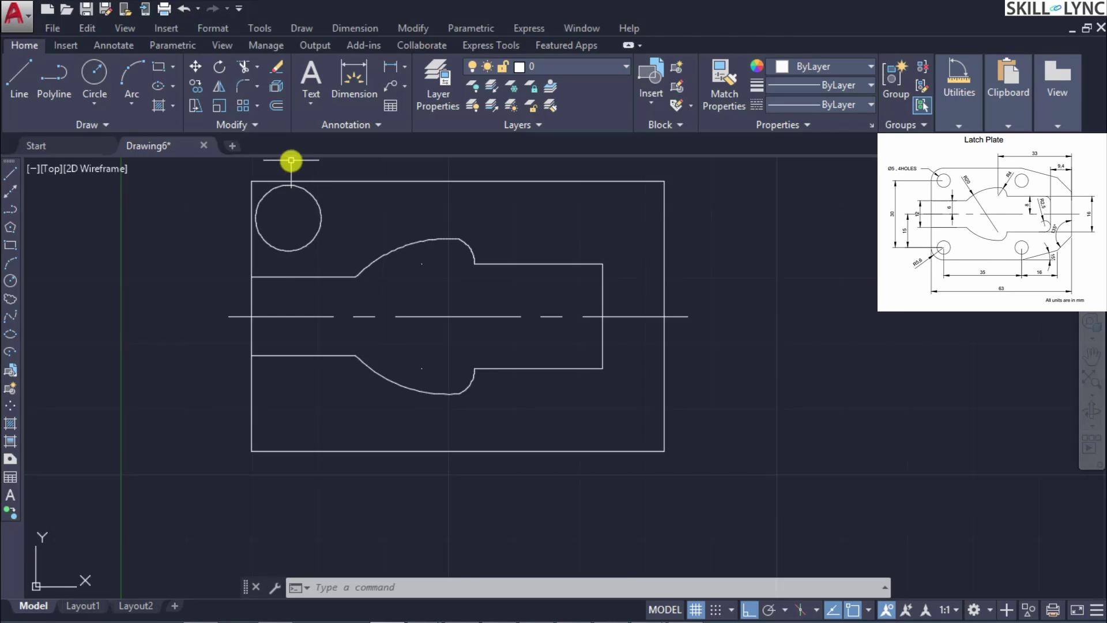
left_click(289, 250)
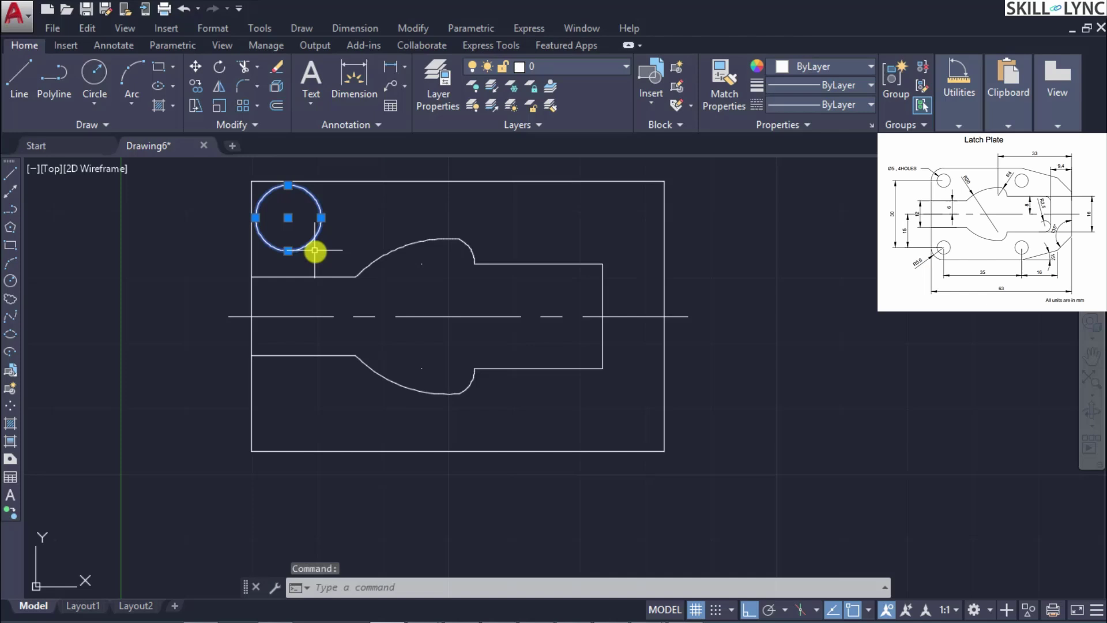
key("Delete")
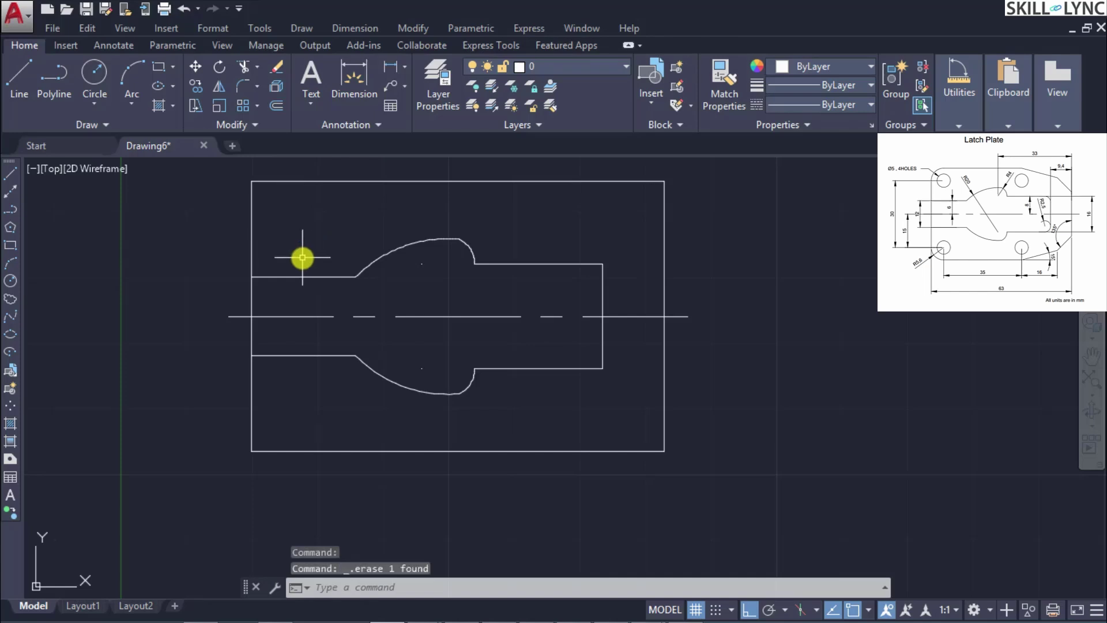
Draw a circle of radius 3 in the plate's upper left corner, centred at offset @5.6,15 from the left edge's midpoint on the centreline
type("c")
key("Return")
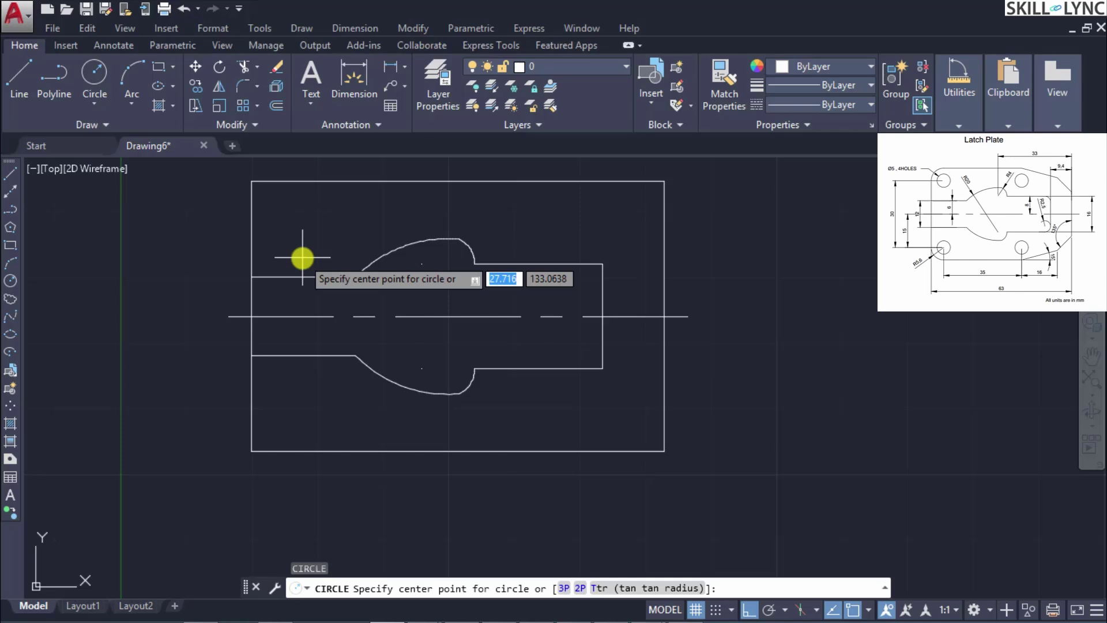
right_click(250, 316)
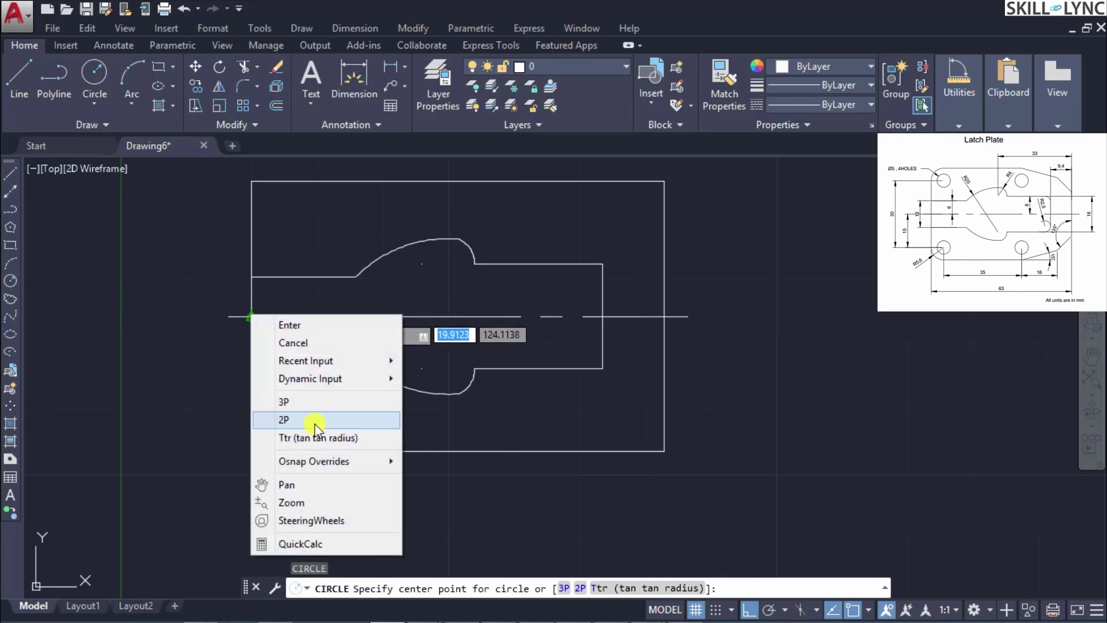
mouse_move(355, 465)
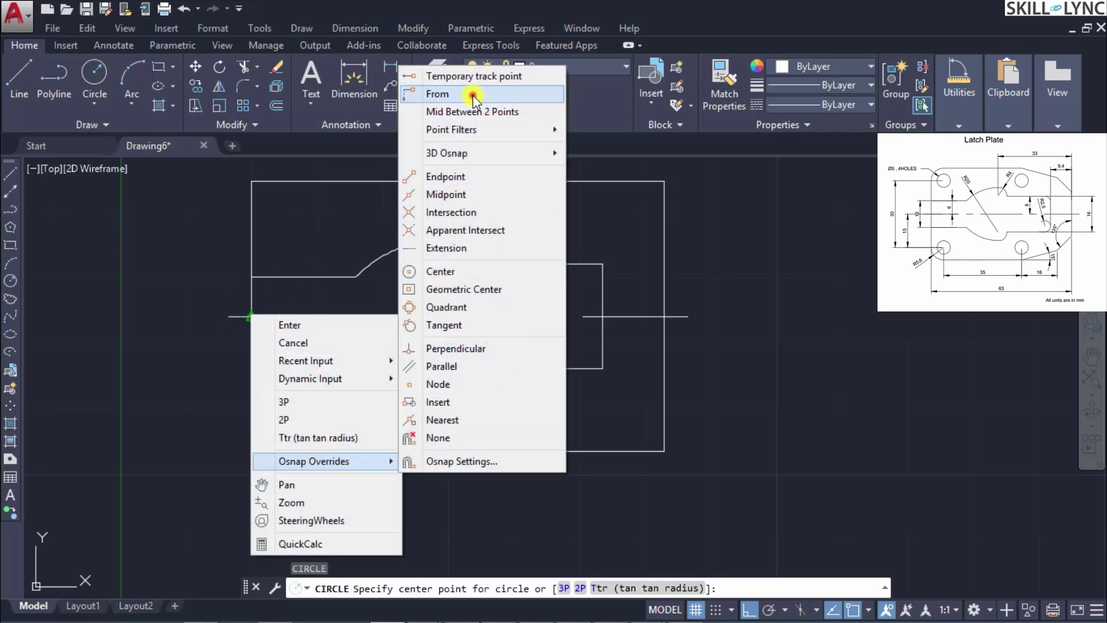
left_click(471, 94)
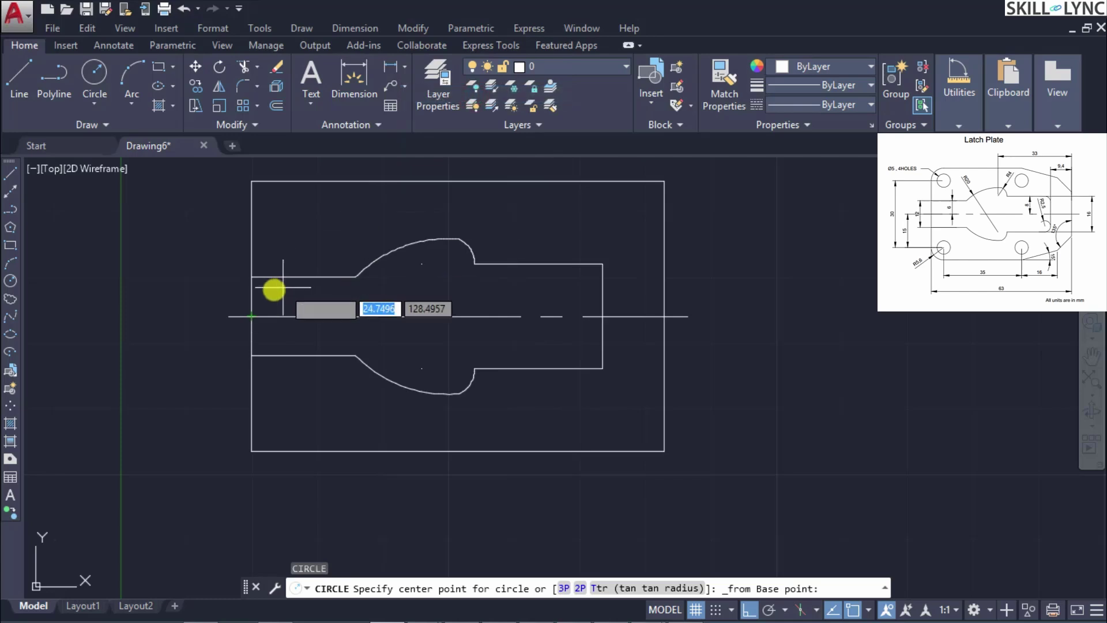
left_click(250, 316)
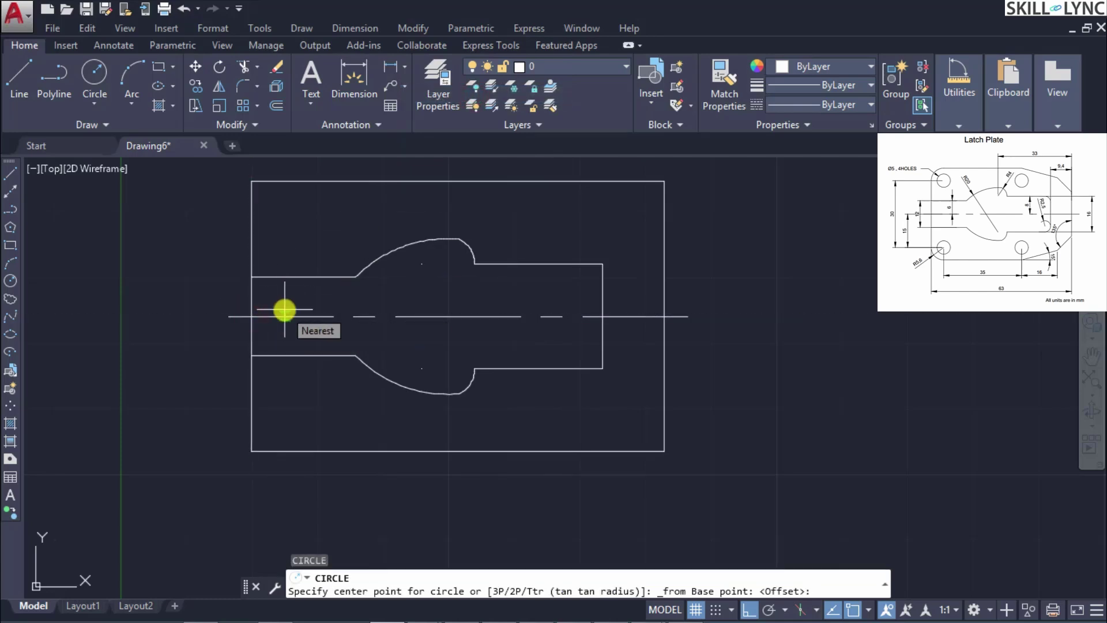
type("@")
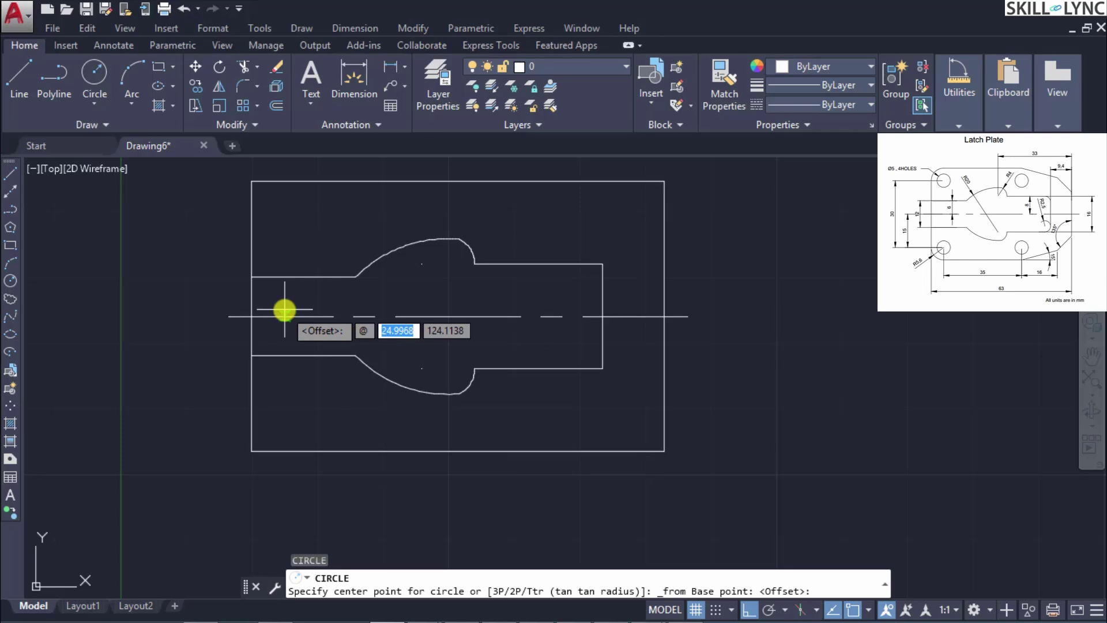
type("5.")
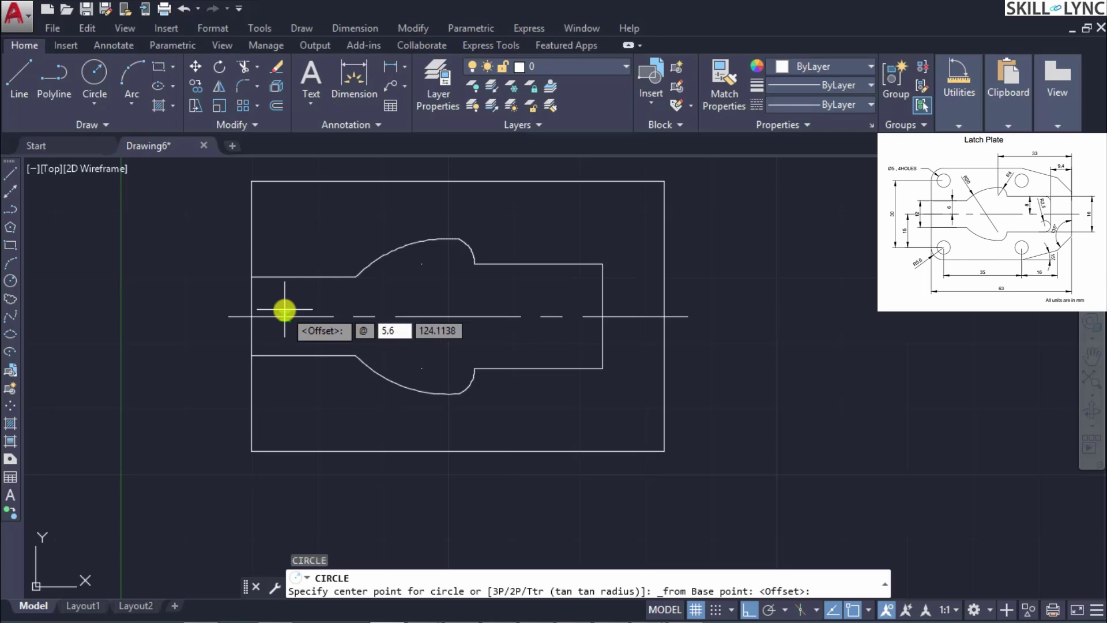
type("6")
key("Tab")
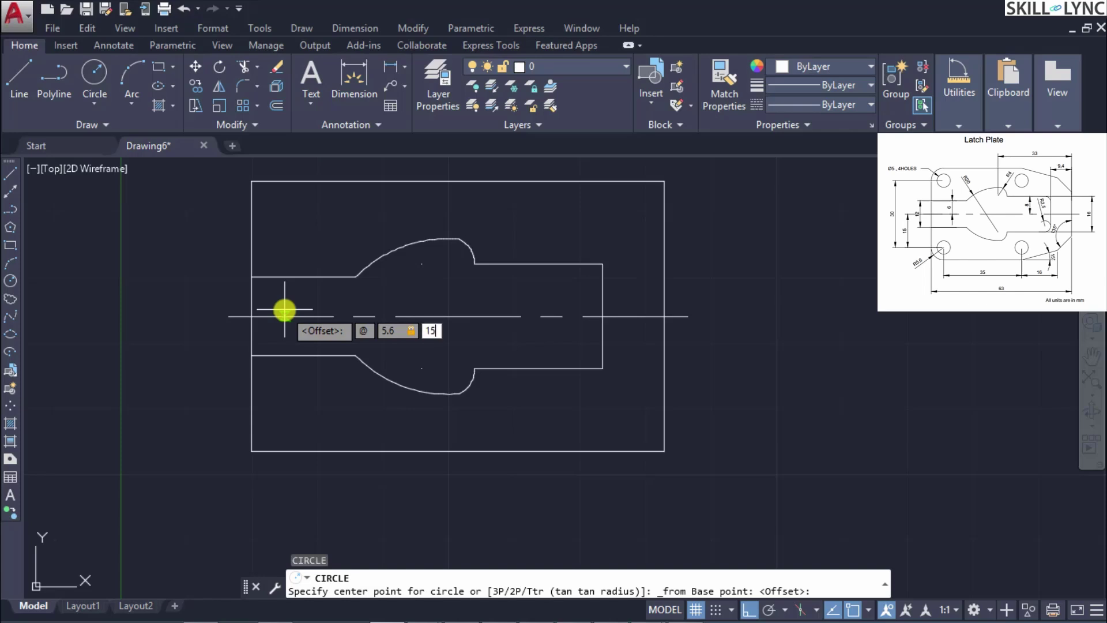
key("Return")
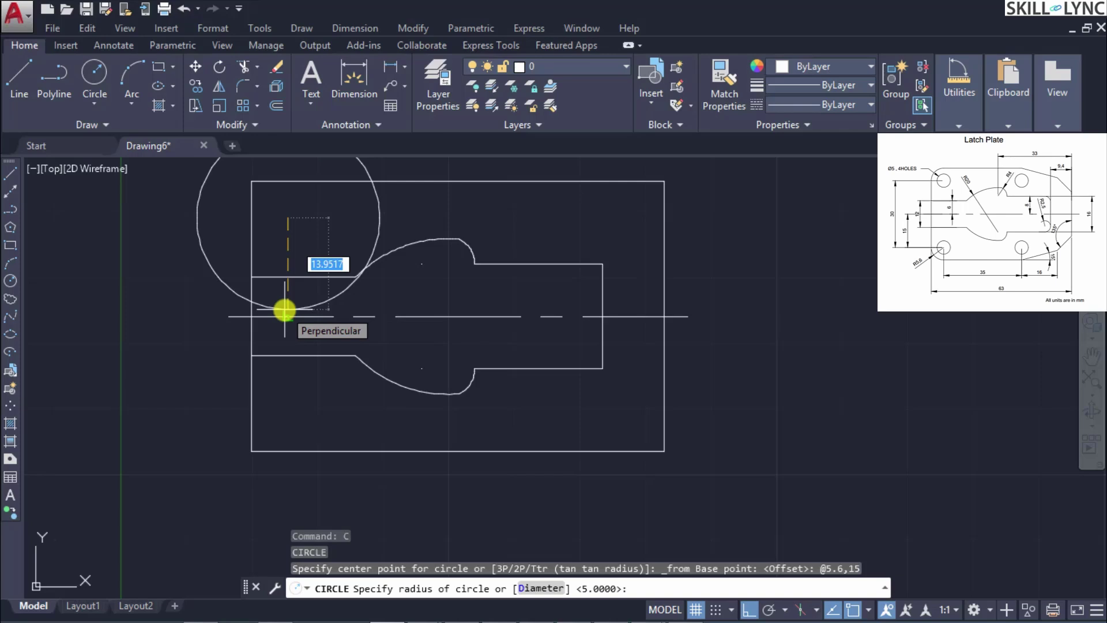
type("3")
key("Return")
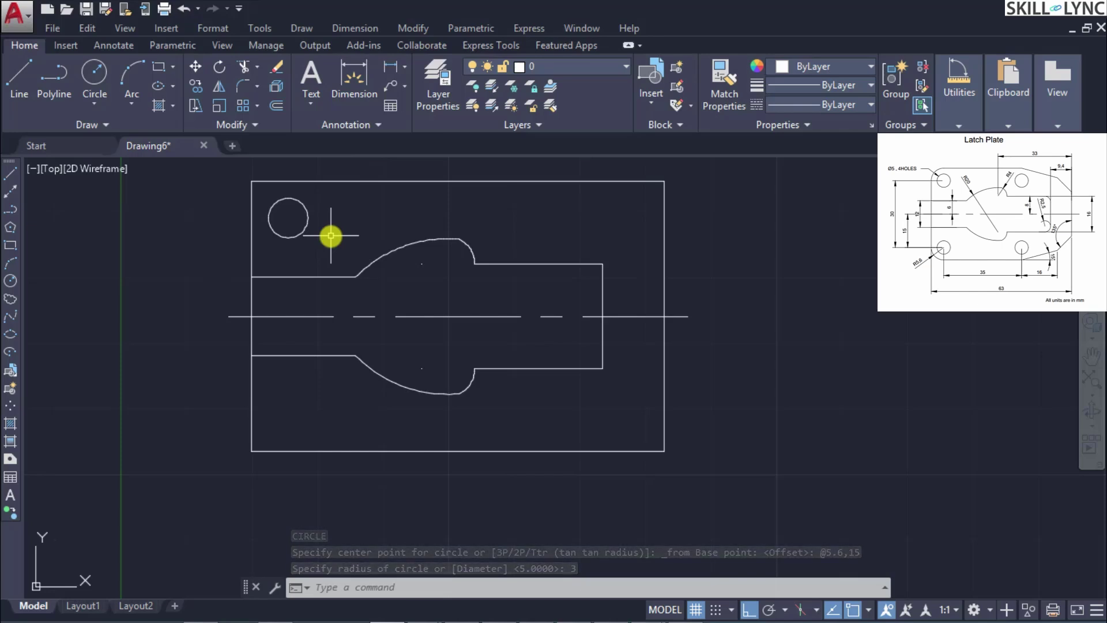
Create a rectangular array of the upper left corner circle with 2 columns and 2 rows
type("REC")
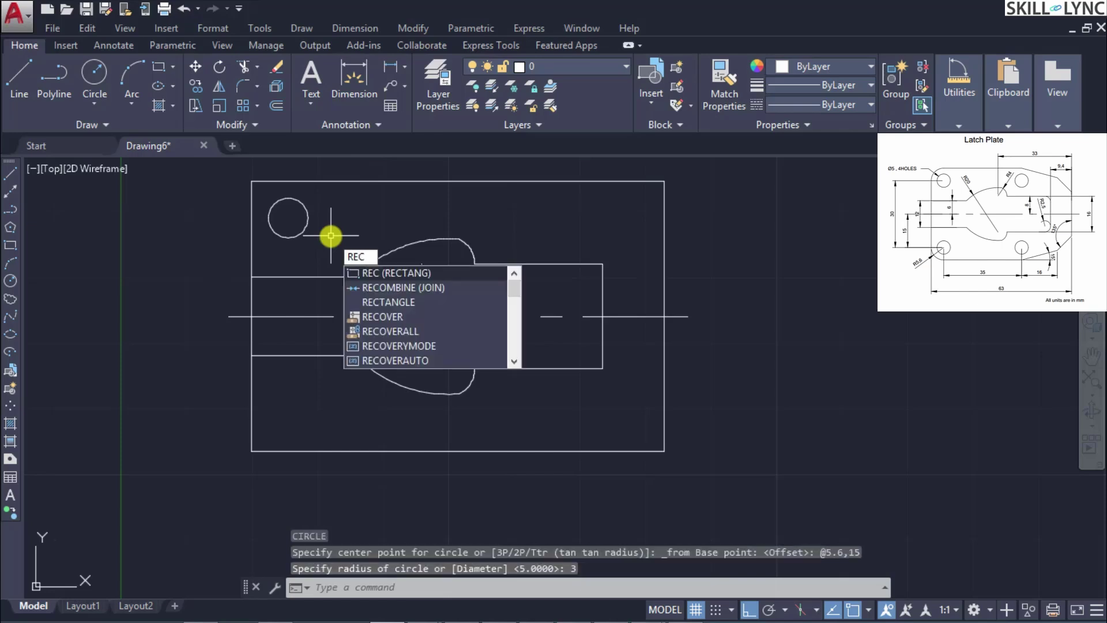
type("ARRAYPOLAR")
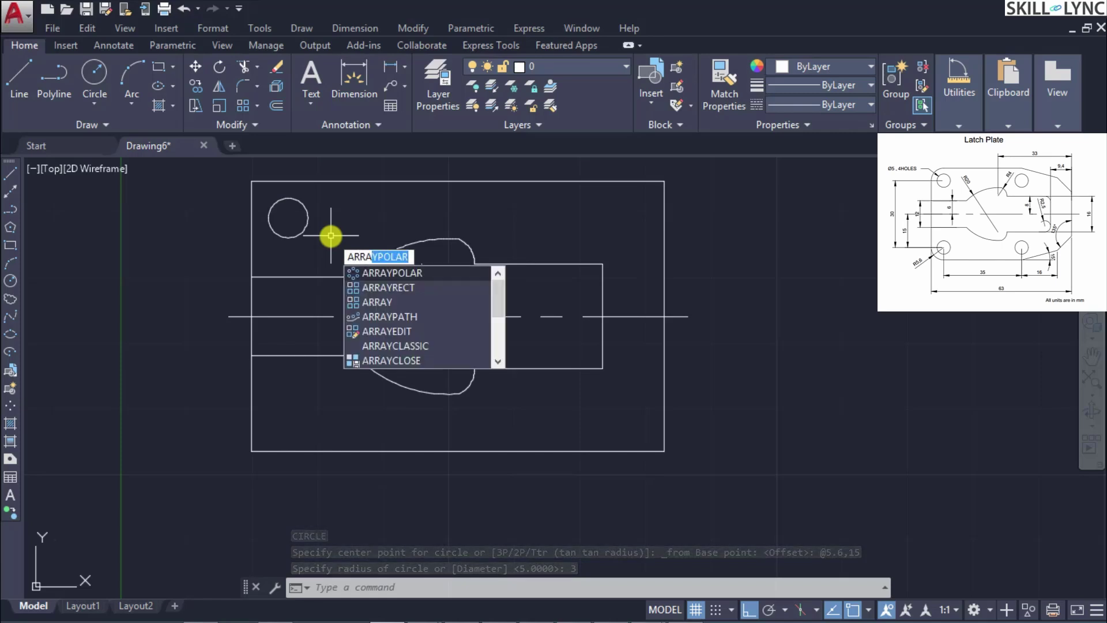
key("Down")
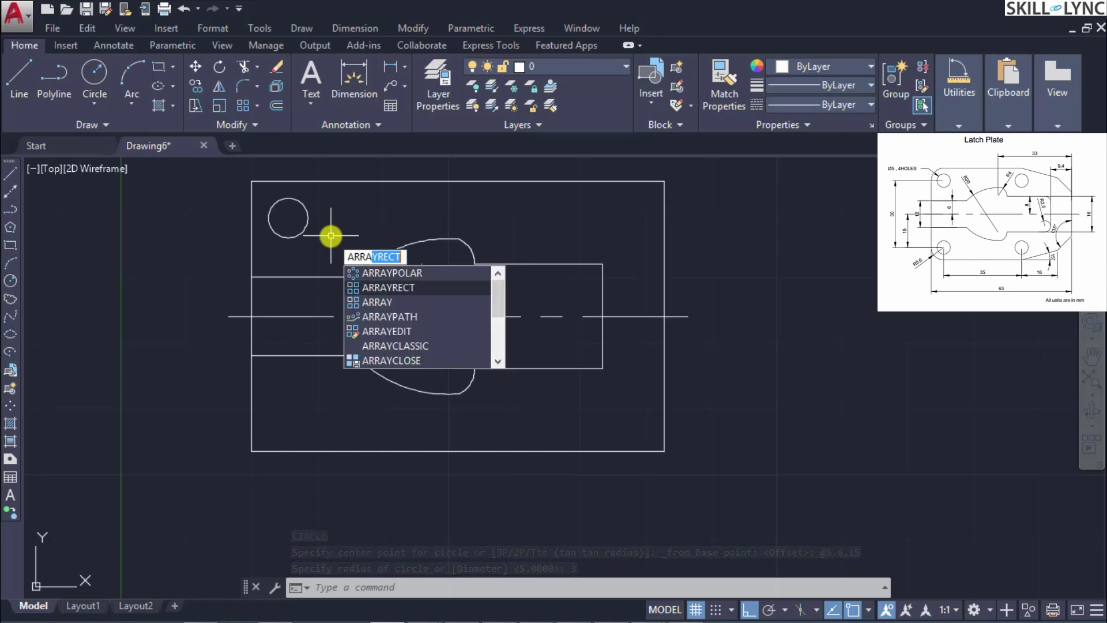
key("Return")
left_click(303, 231)
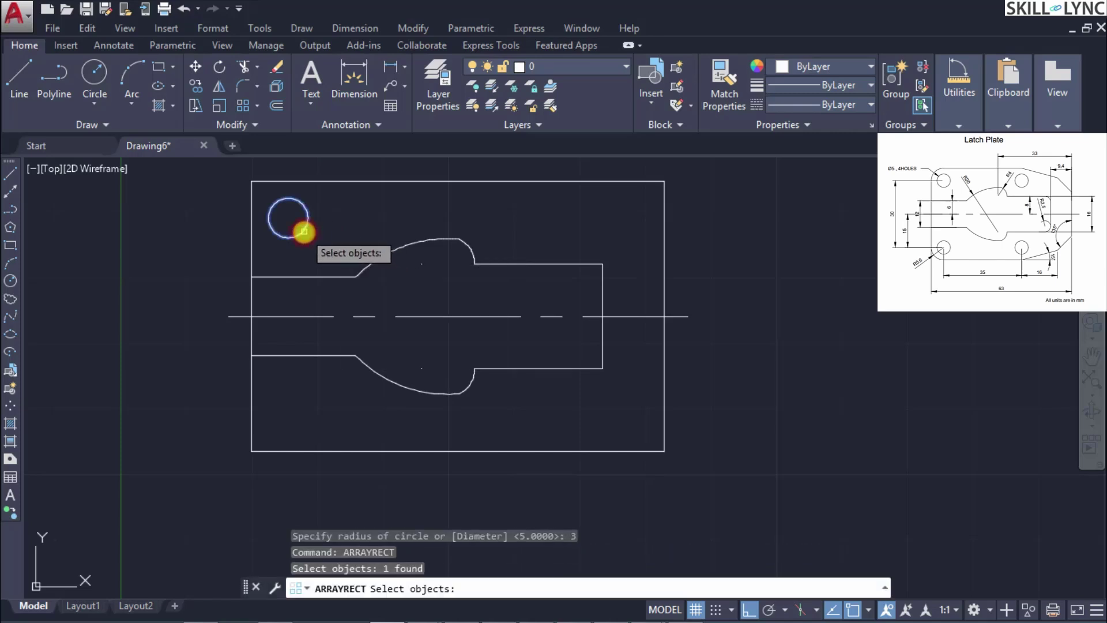
key("Return")
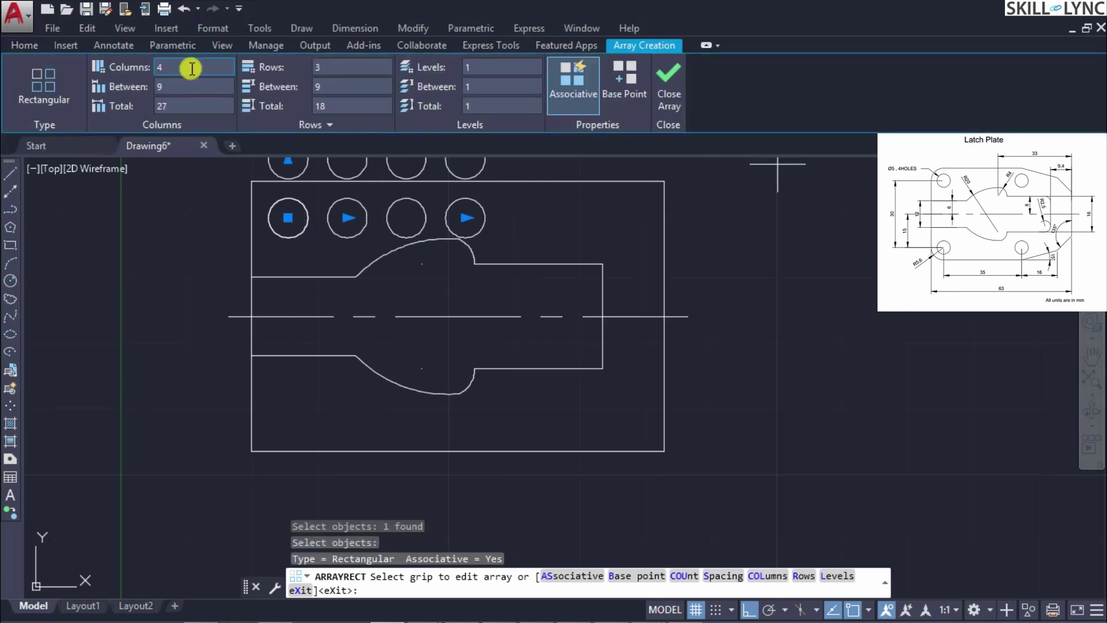
left_click(192, 69)
key("BackSpace")
type("2")
key("Tab")
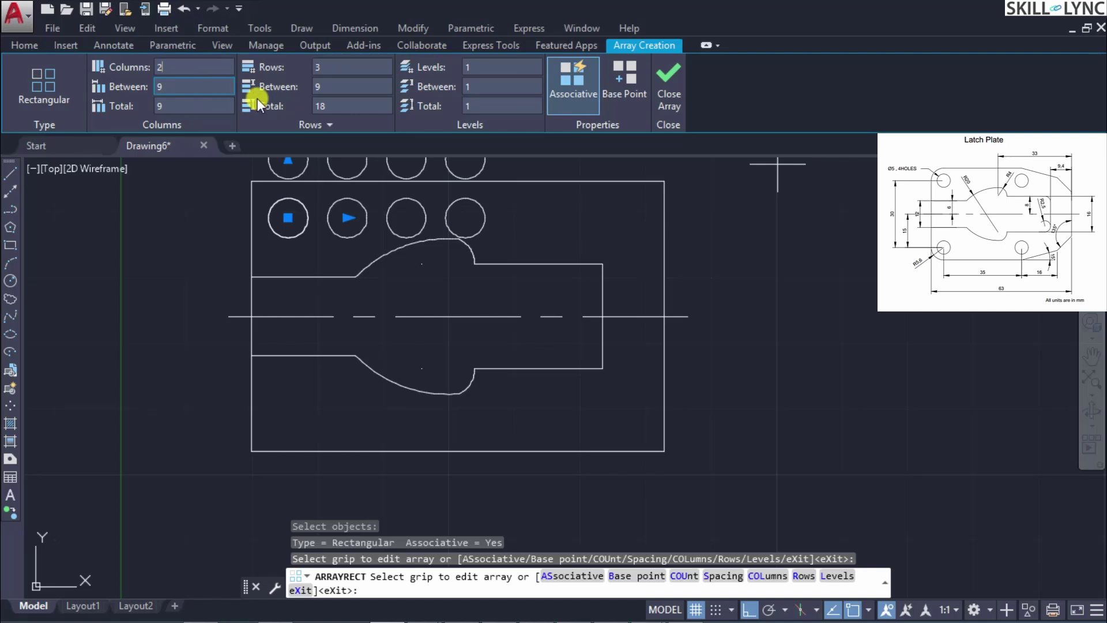
left_click(350, 67)
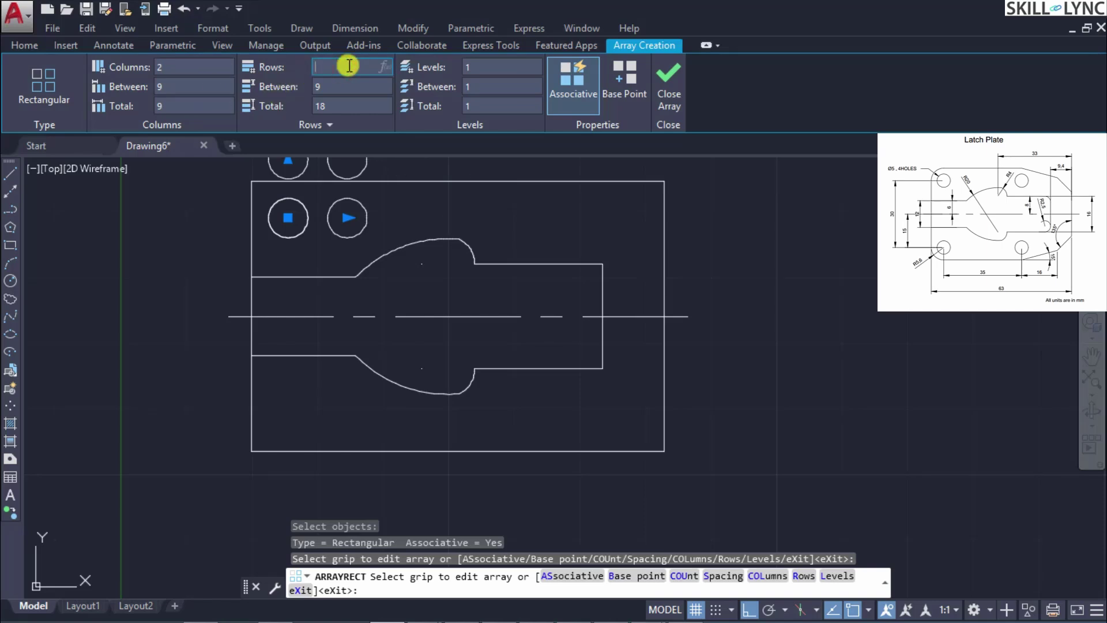
type("2")
left_click(334, 88)
left_click(337, 86)
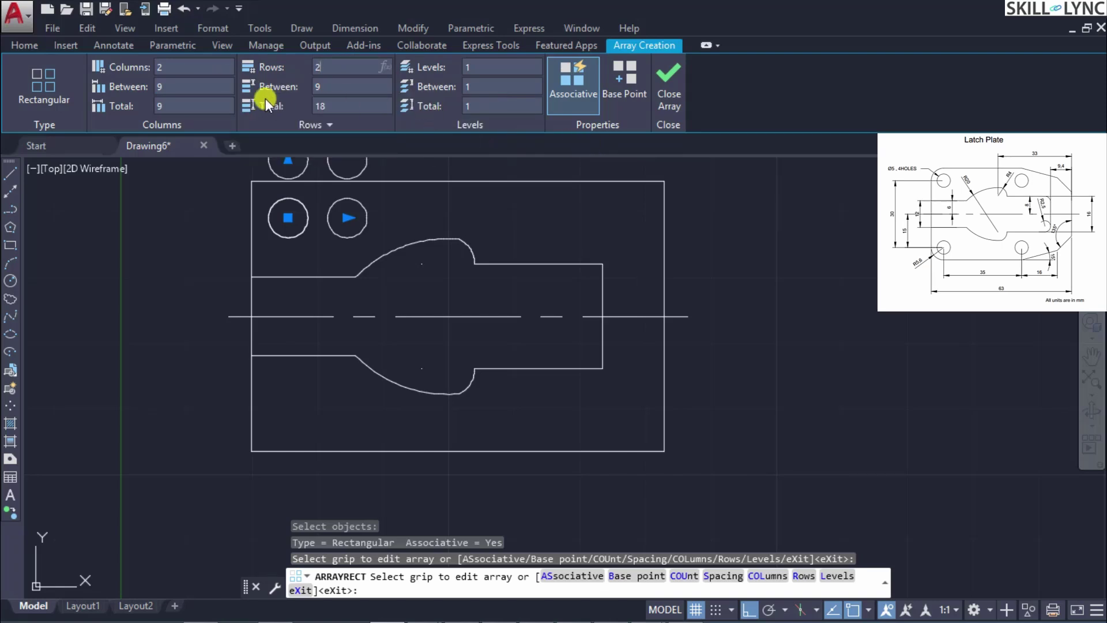
Set the circle array's column spacing to 35 and row spacing to -30, and finish the array
left_click(181, 88)
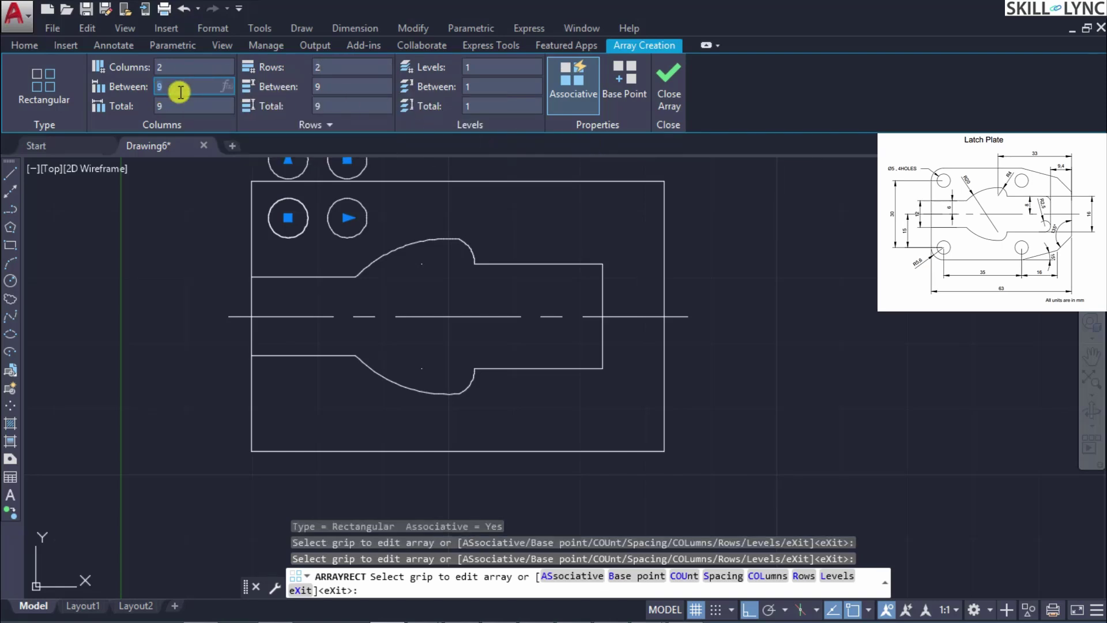
type("35")
left_click(198, 109)
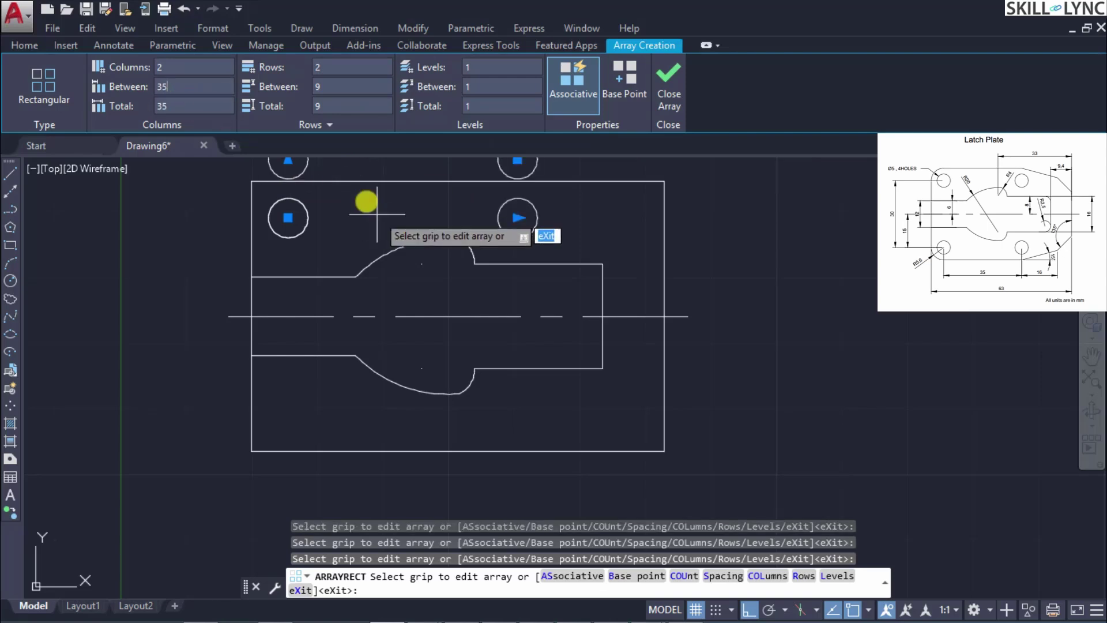
left_click(353, 67)
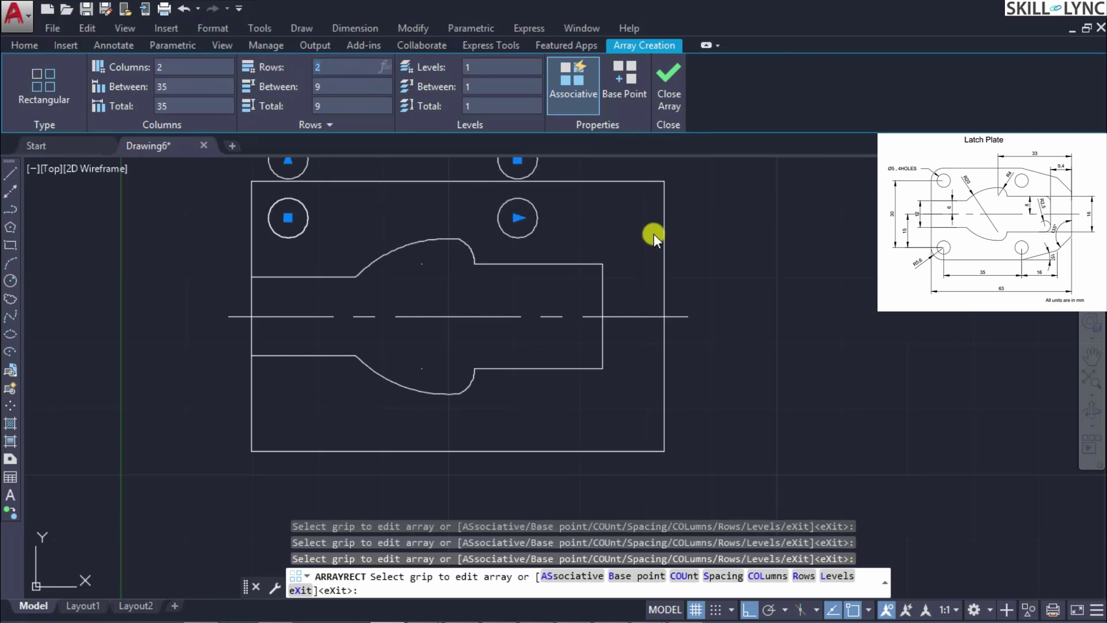
left_click(353, 87)
type("-30")
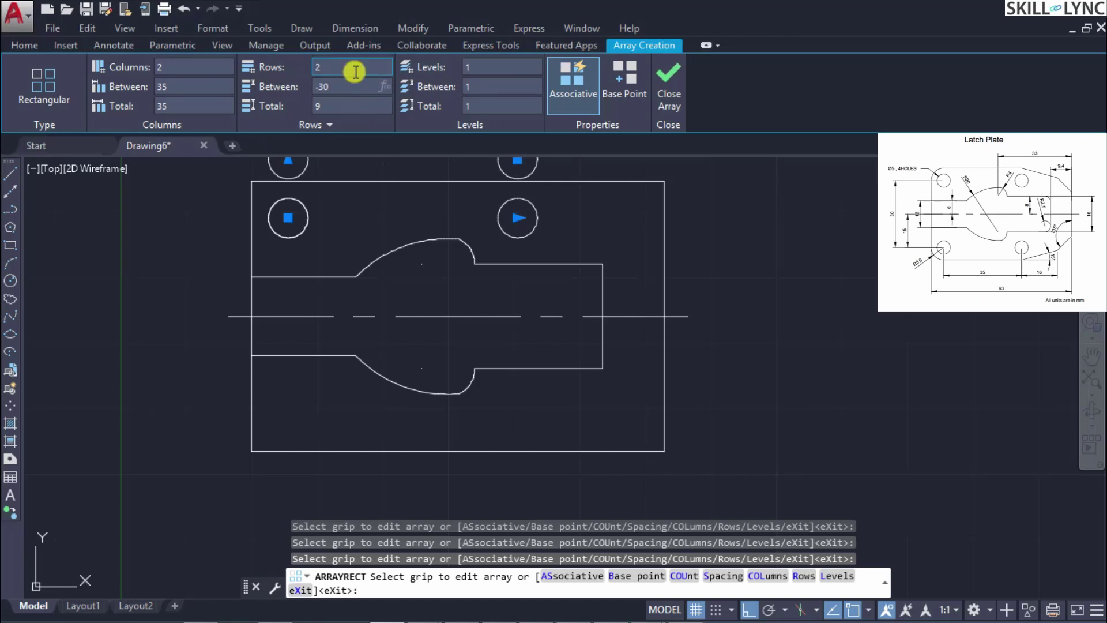
key("Return")
key("Tab")
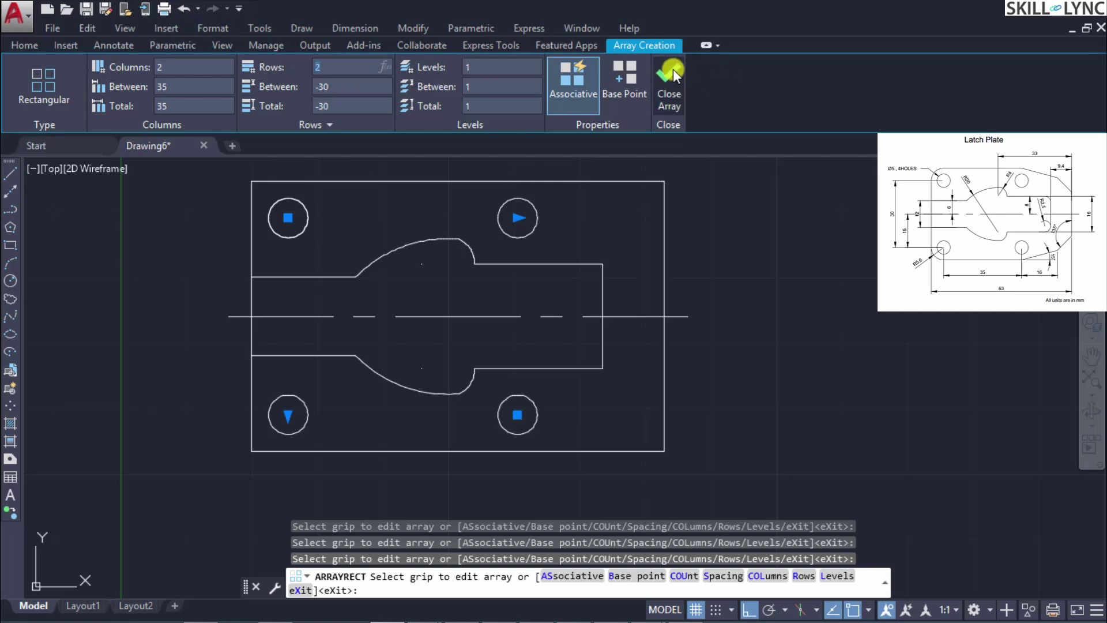
left_click(668, 86)
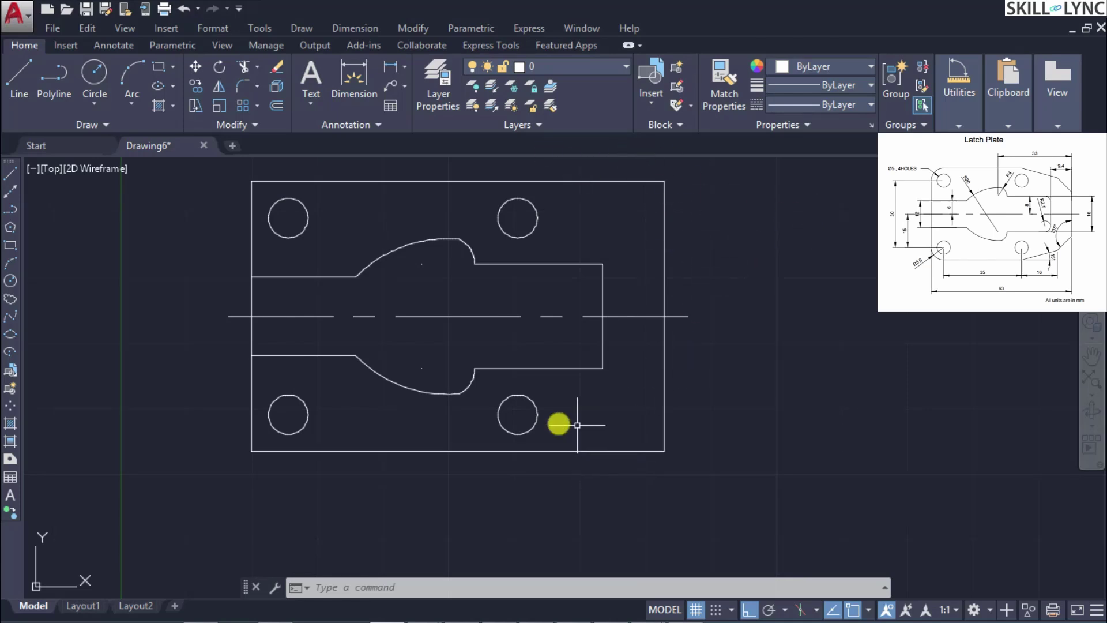
Draw a line 50 long at 15° from the plate's bottom edge, starting directly below the lower right hole's centre, with ortho off
scroll(559, 424, "up", 4)
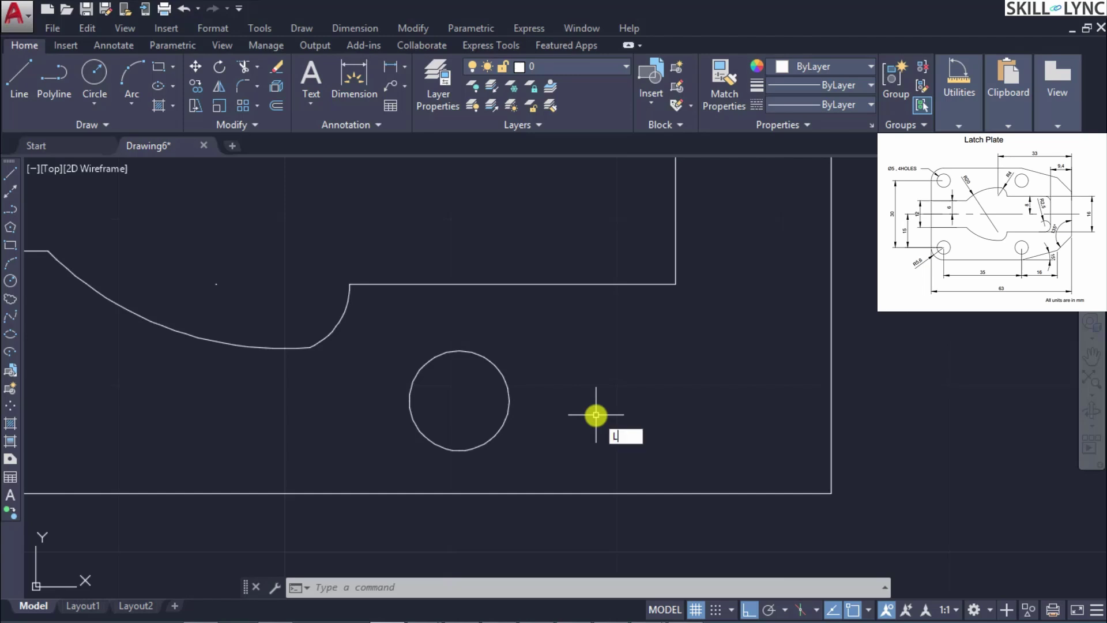
key("Return")
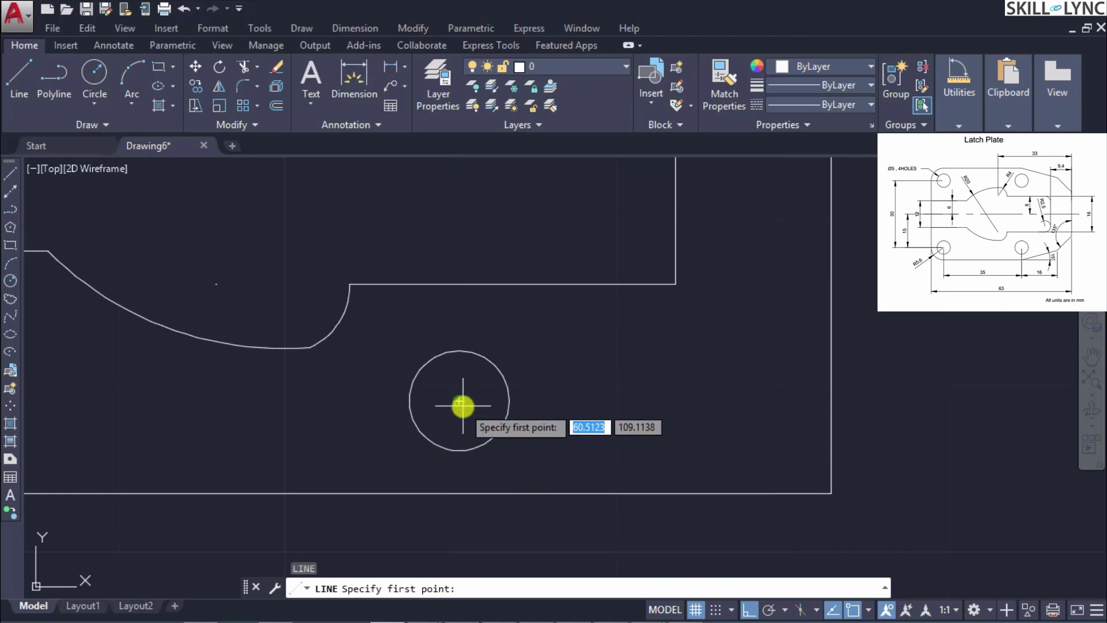
key("F8")
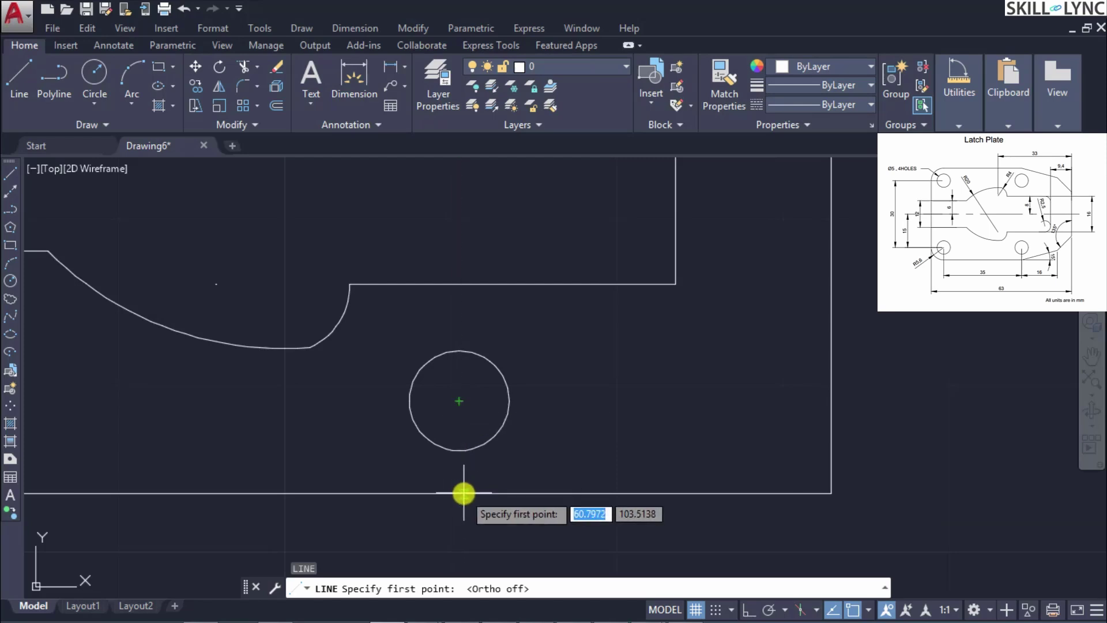
key("F8")
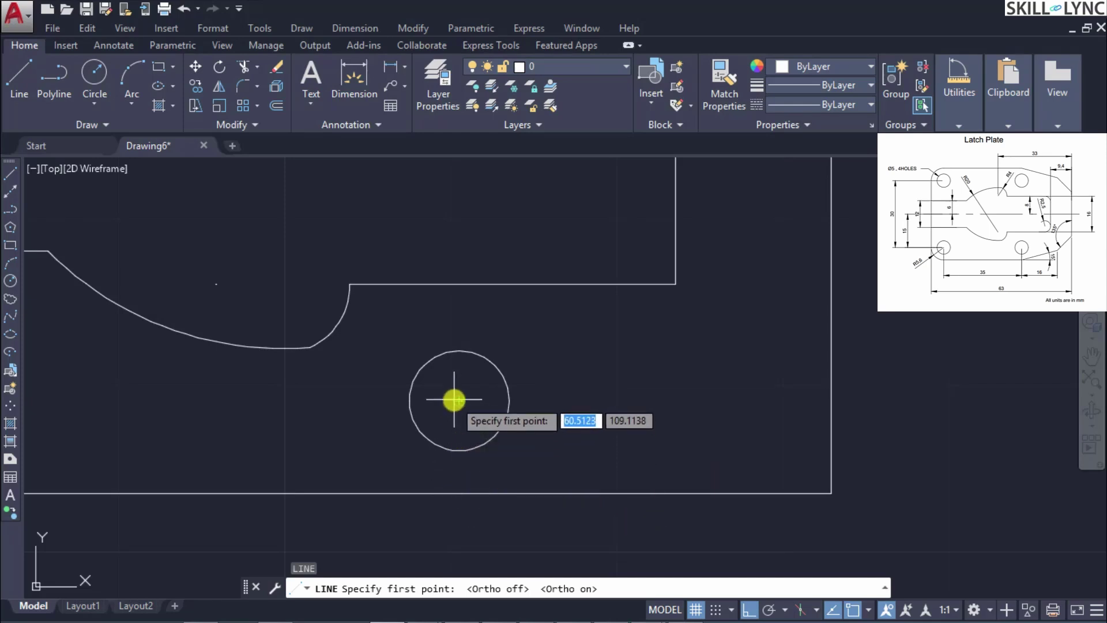
left_click(458, 490)
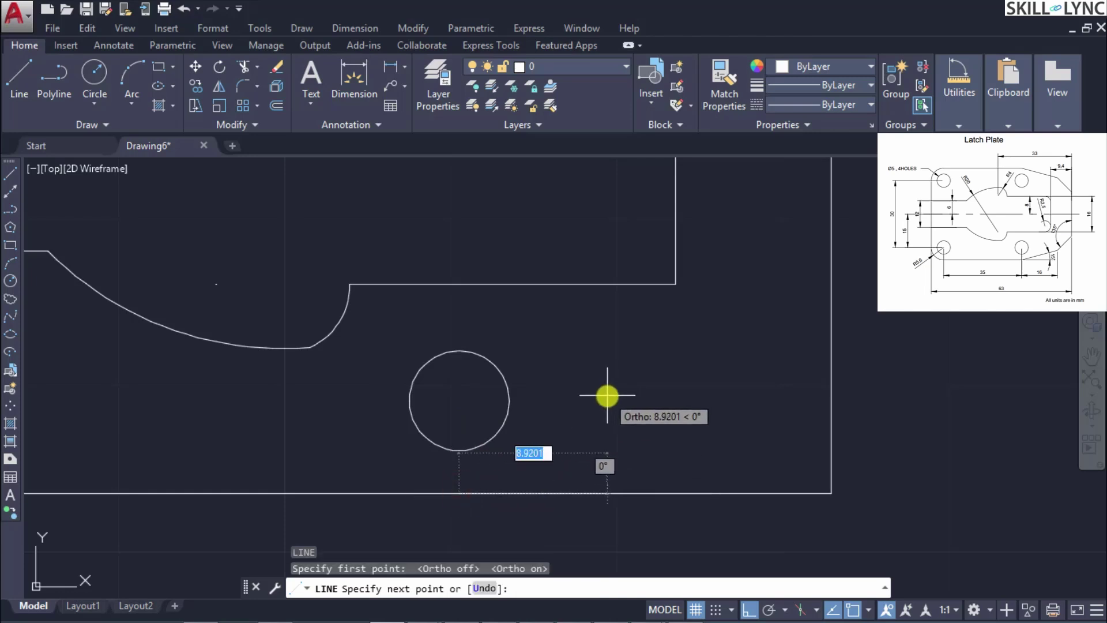
key("F8")
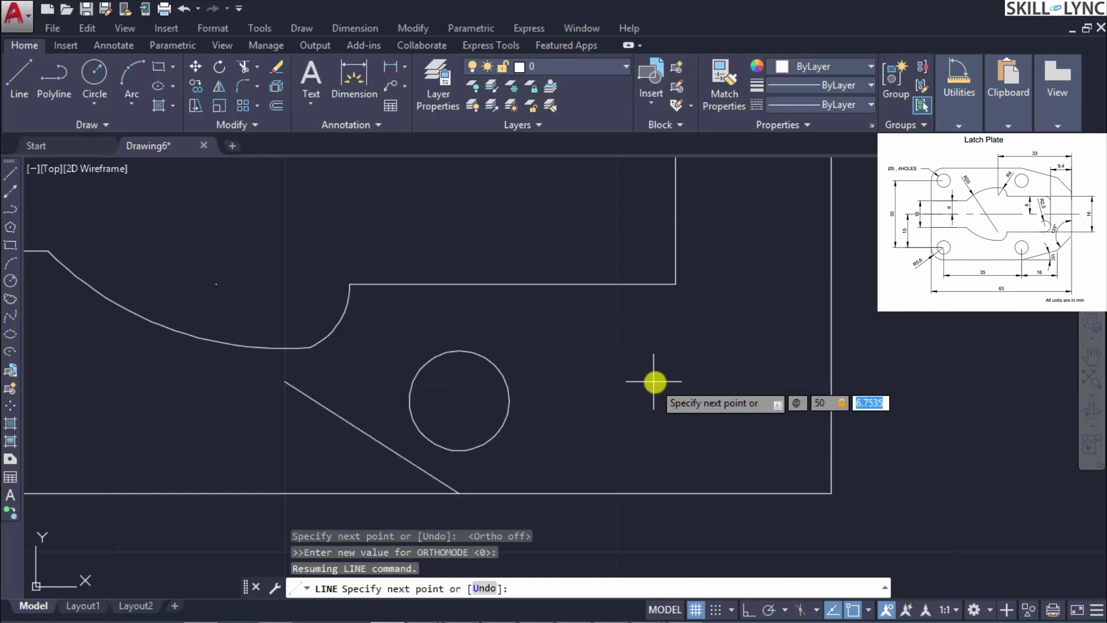
type("<")
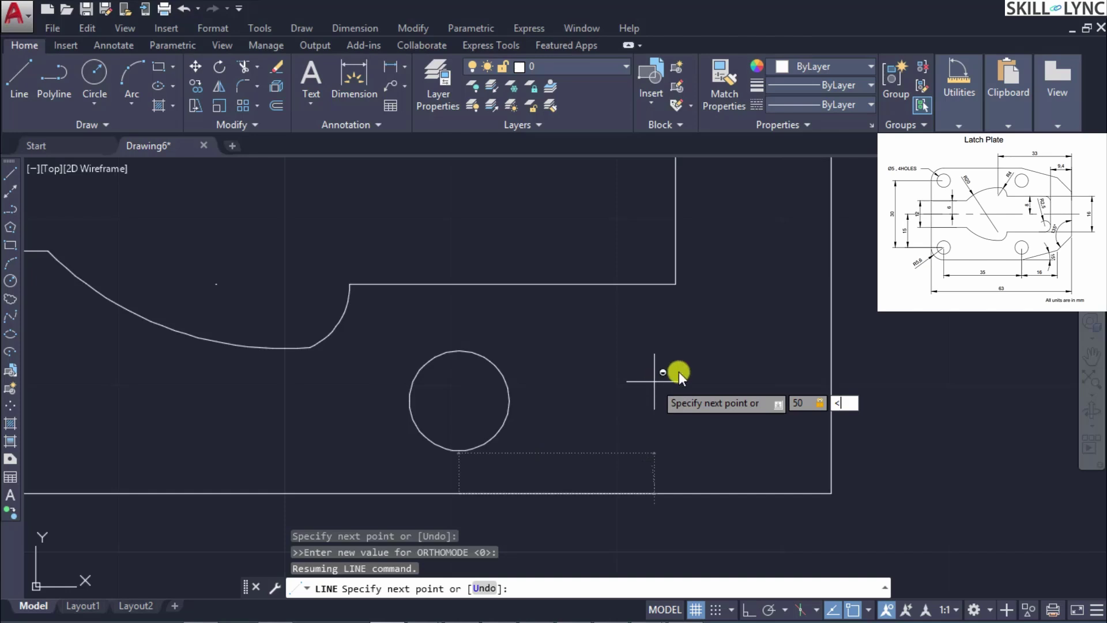
type("75")
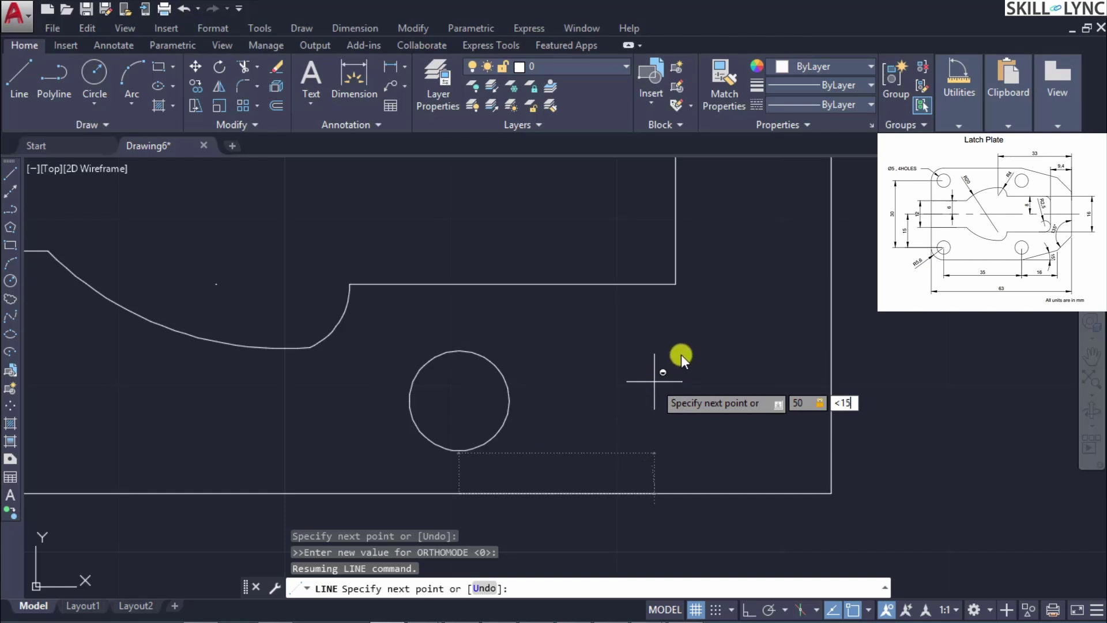
key("Return")
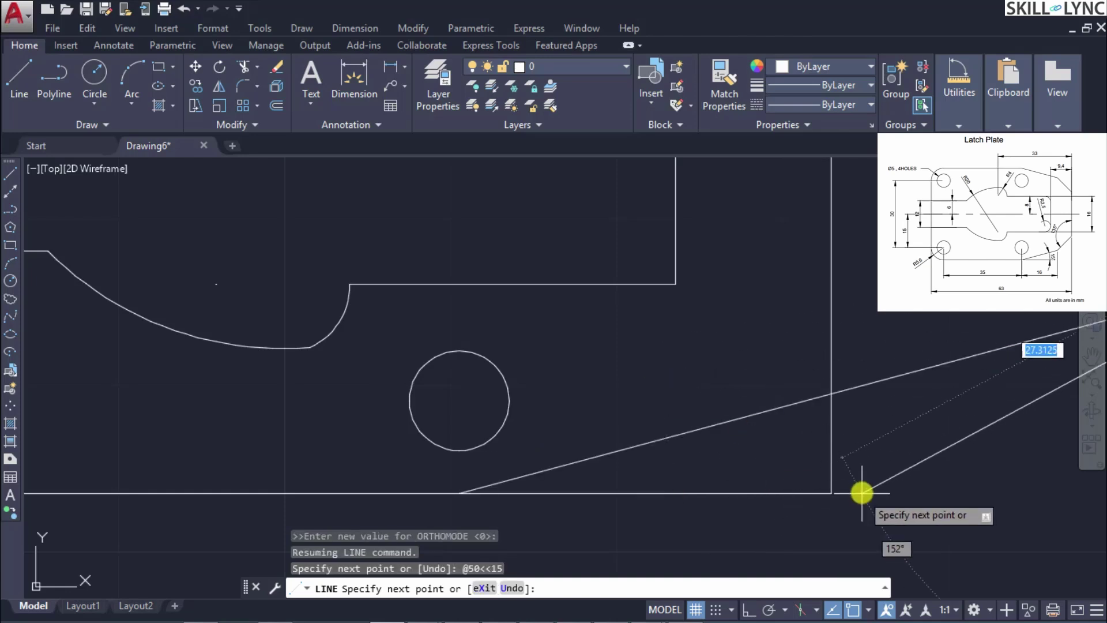
scroll(860, 487, "down", 2)
key("Escape")
scroll(1013, 461, "down", 3)
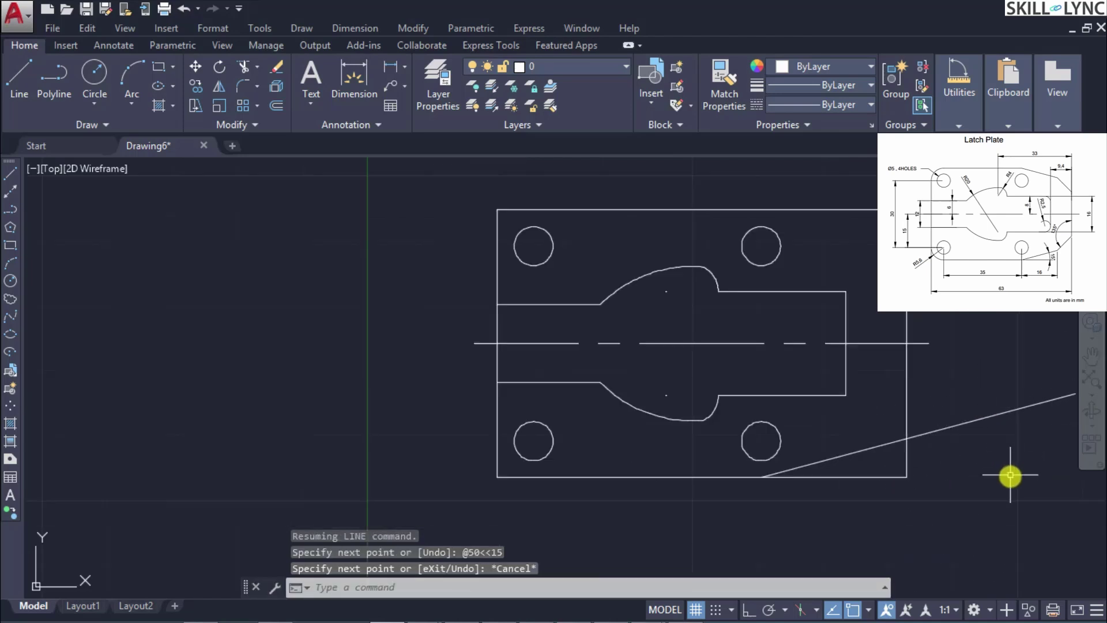
scroll(1010, 476, "up", 3)
type("o")
key("Return")
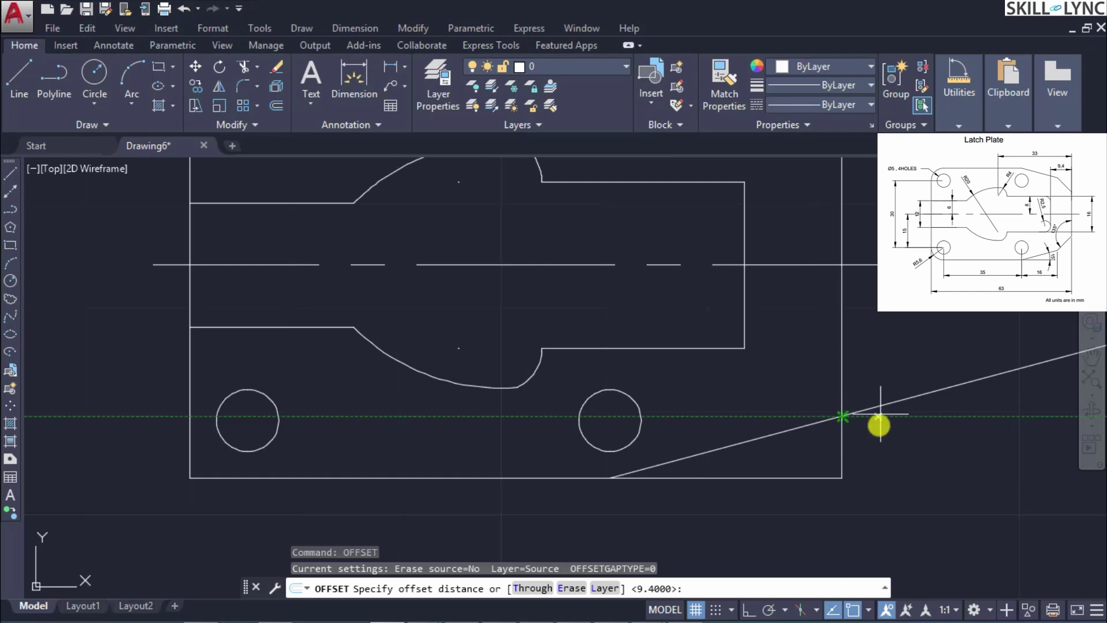
key("Escape")
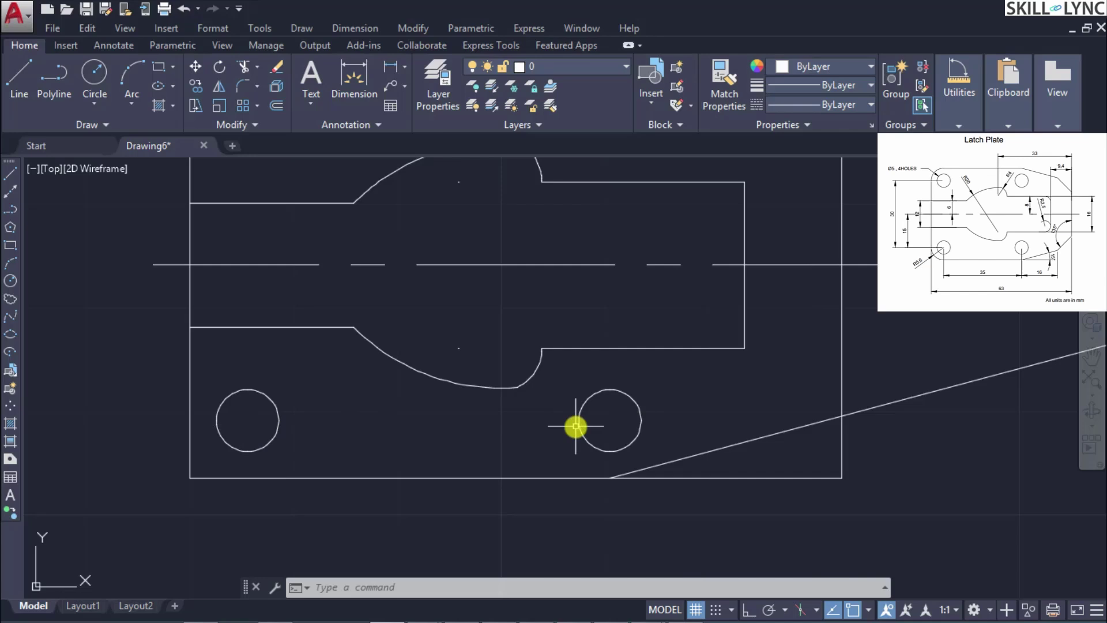
Offset the plate's right edge 6.4 inward, towards the slot
left_click(838, 459)
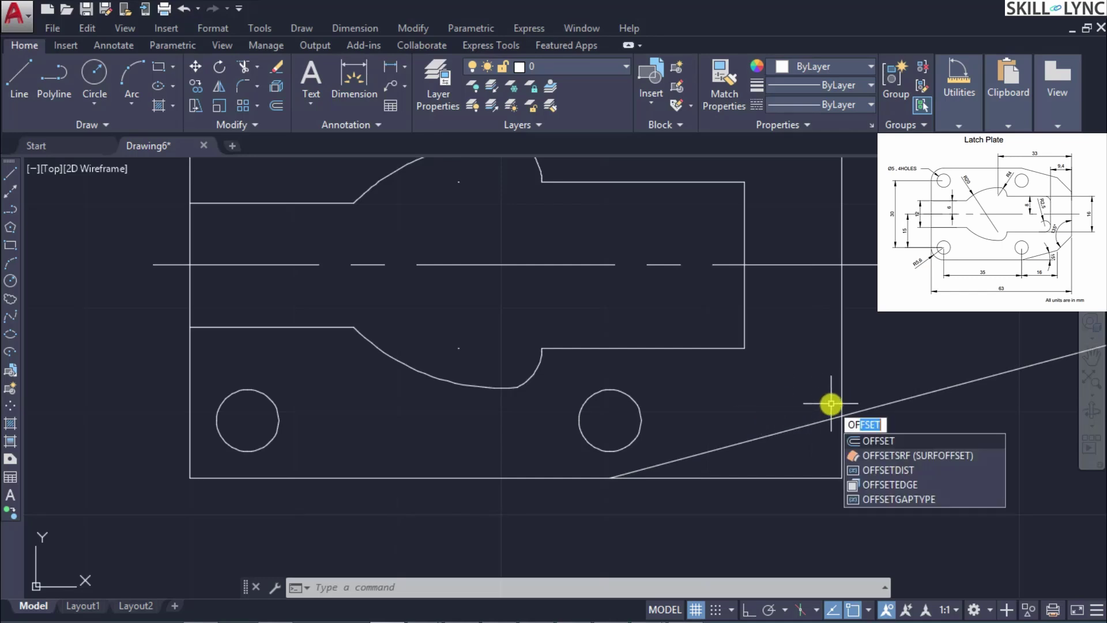
key("Return")
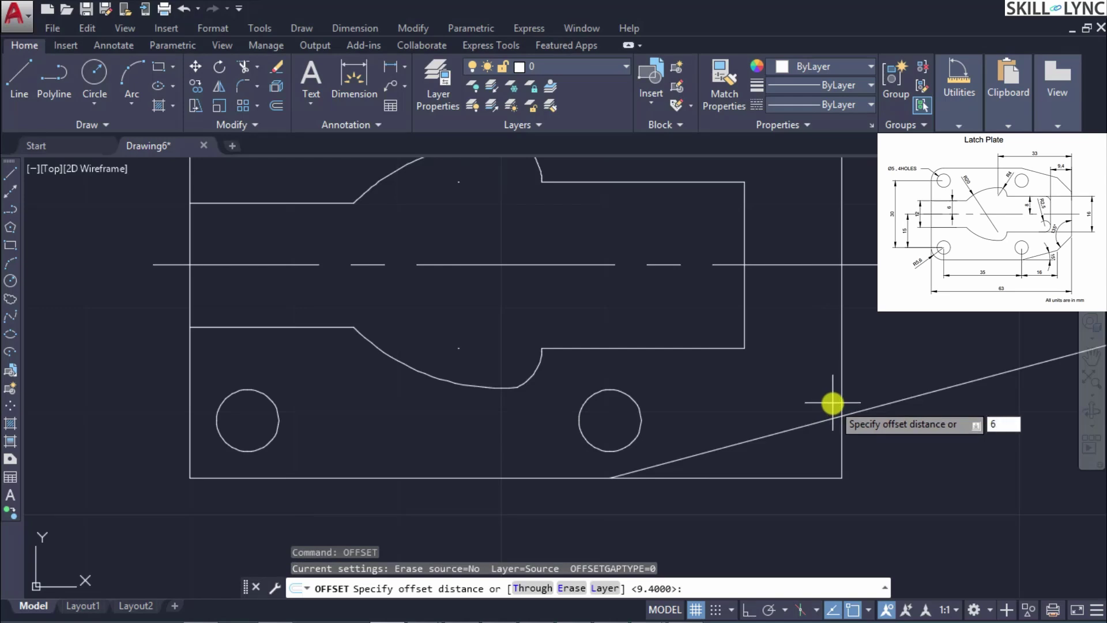
key("Return")
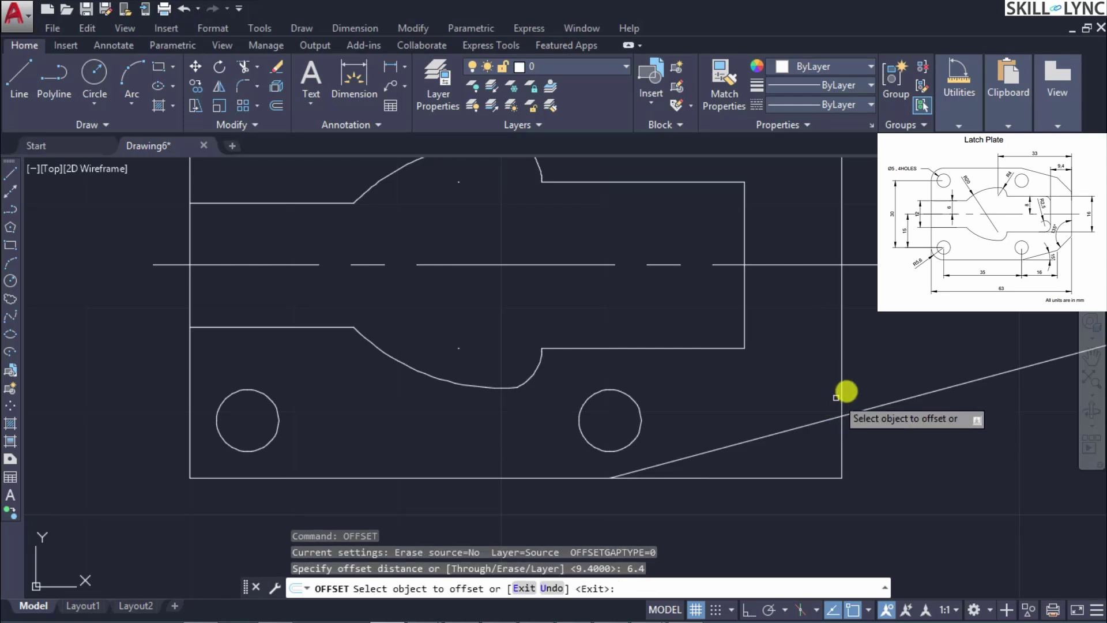
left_click(843, 385)
left_click(813, 385)
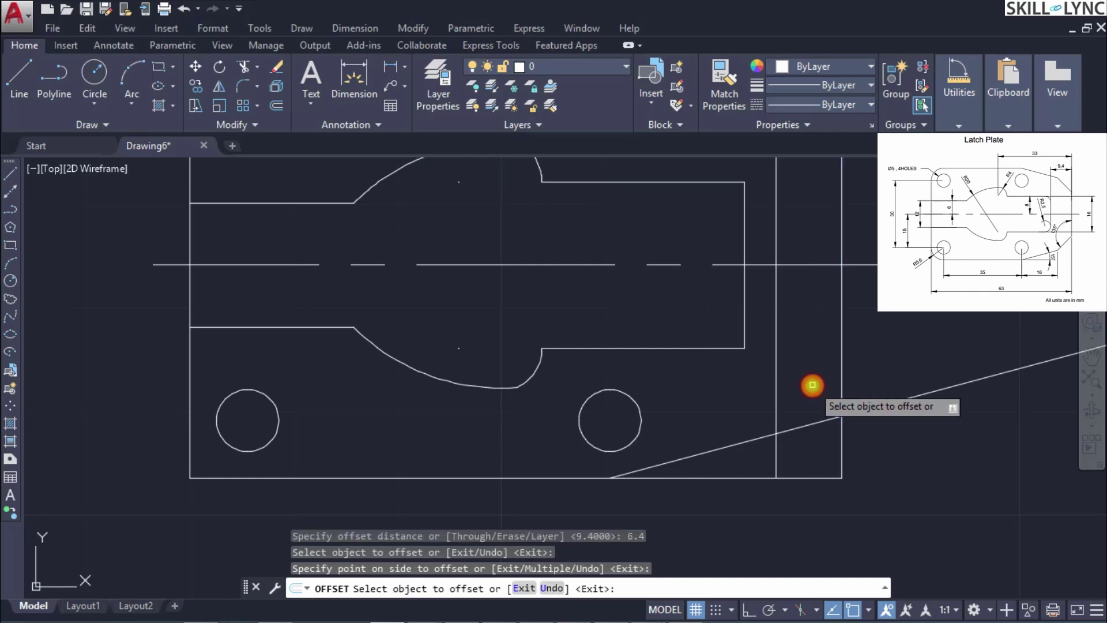
key("Return")
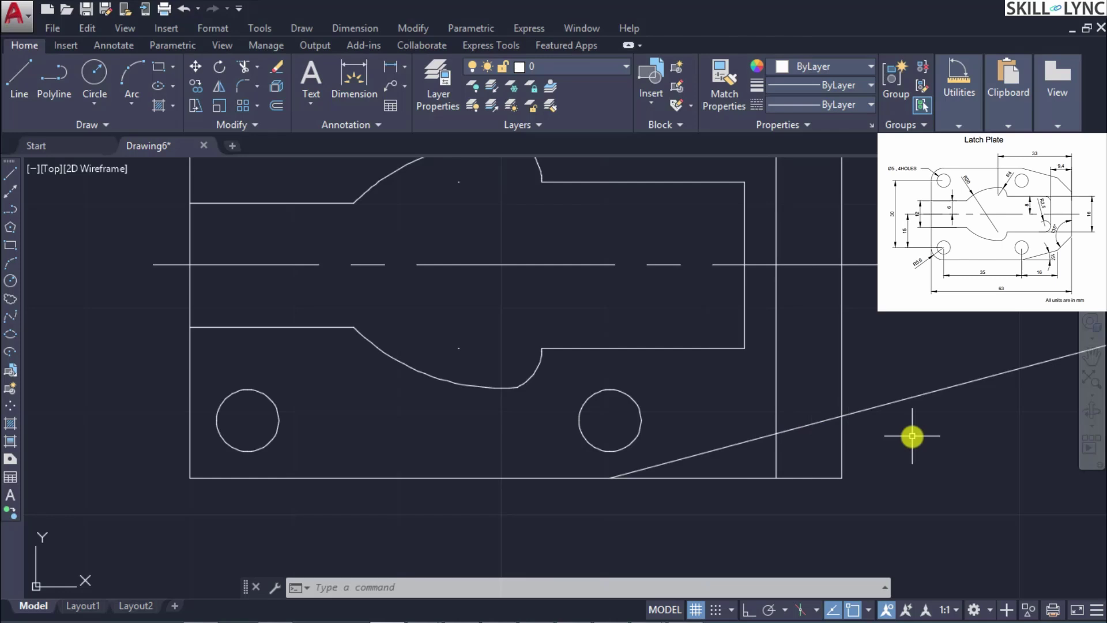
type("l")
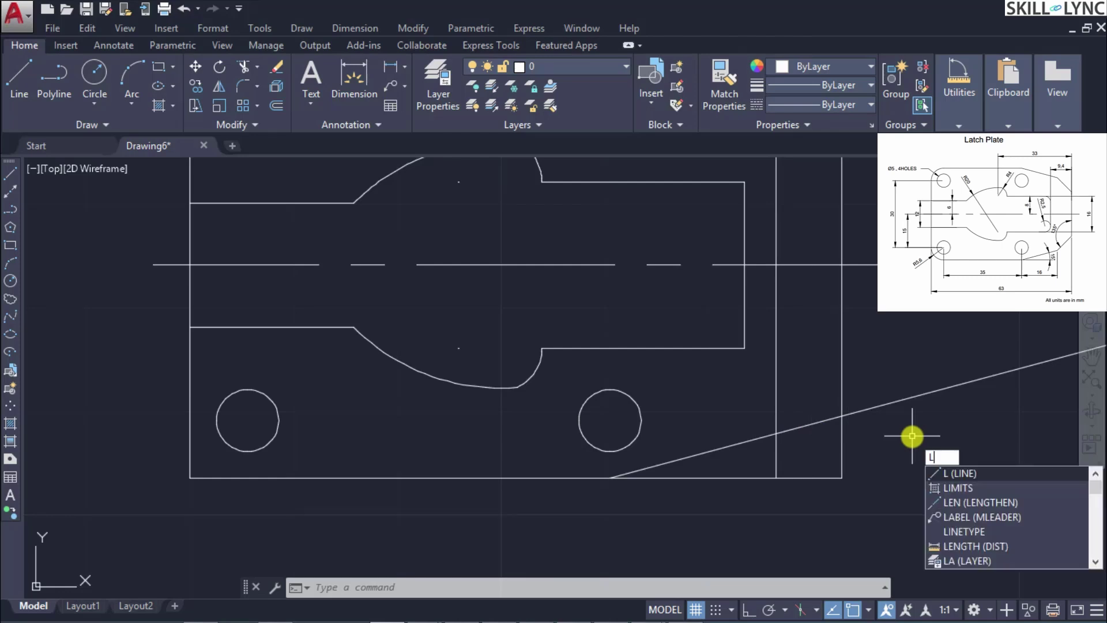
key("Return")
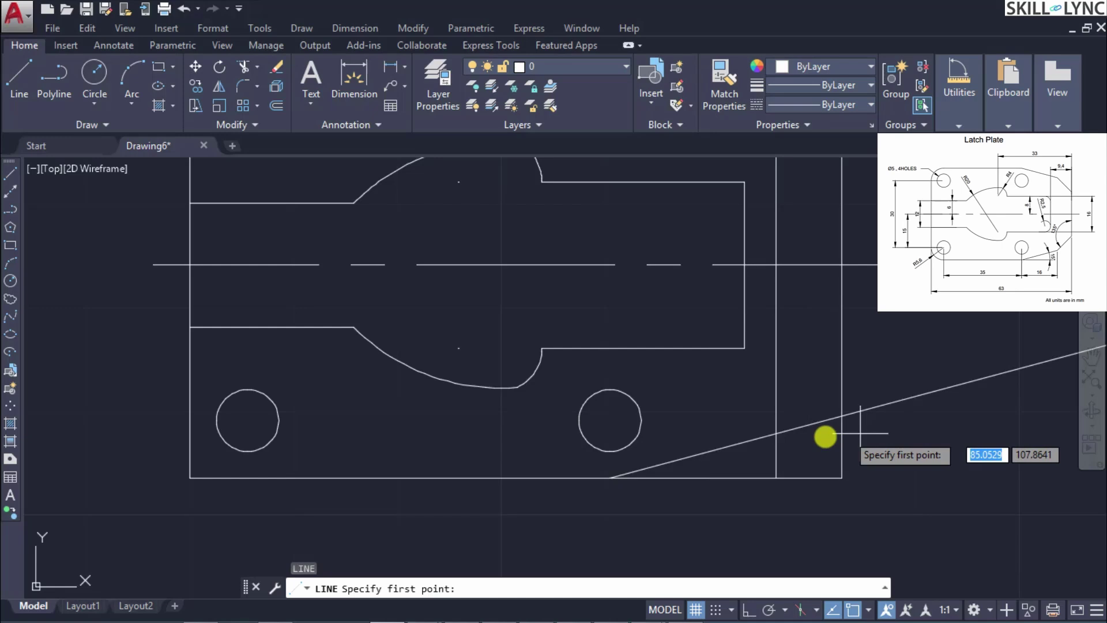
left_click(777, 435)
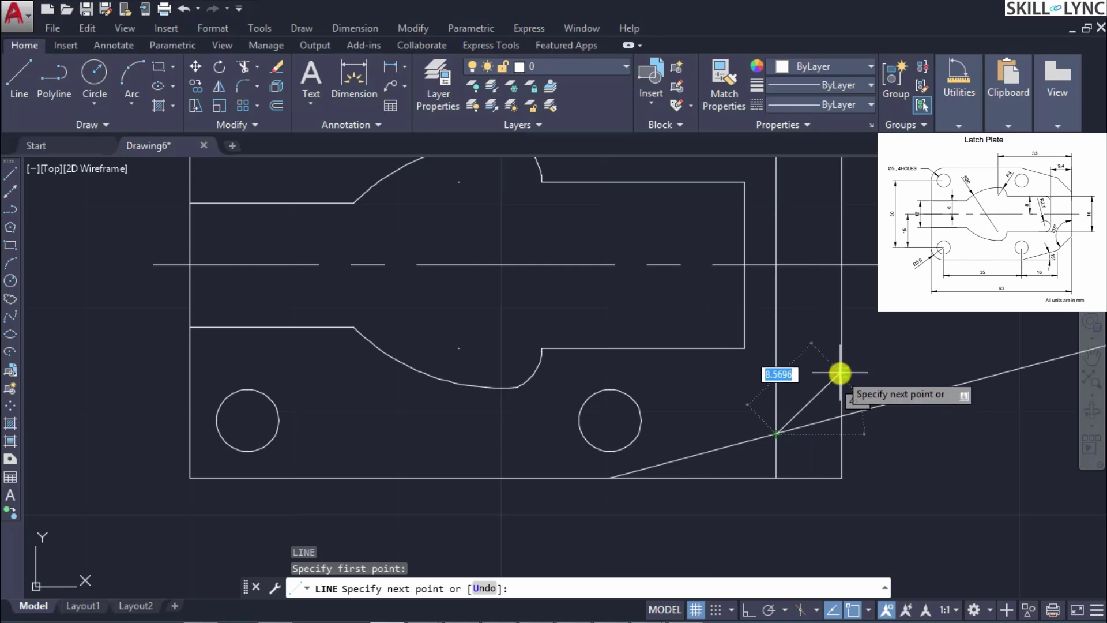
type("15")
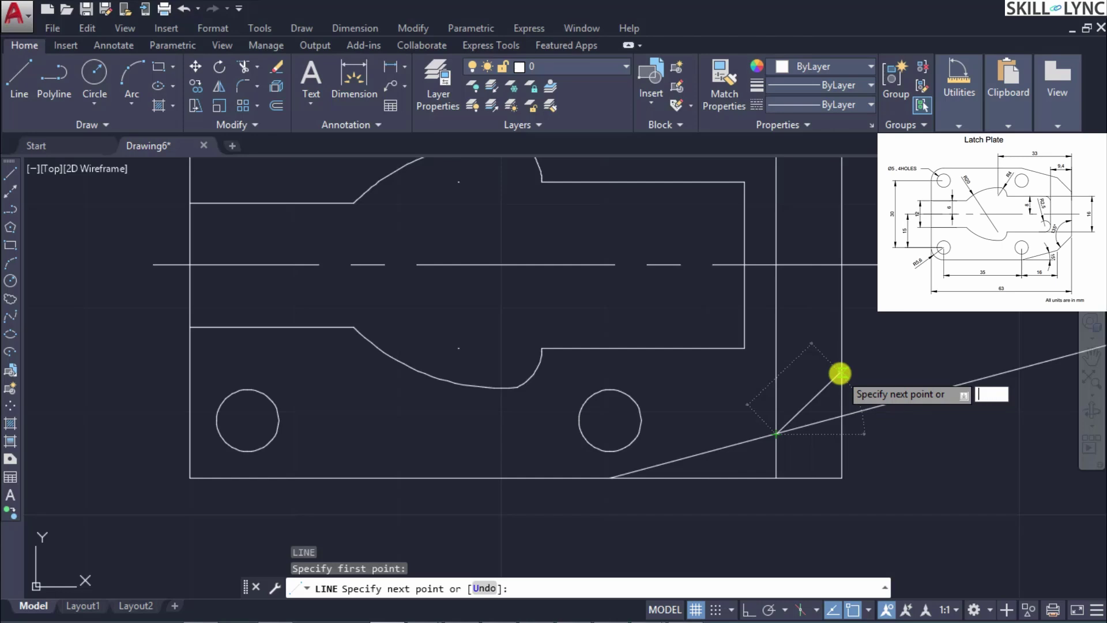
key("Escape")
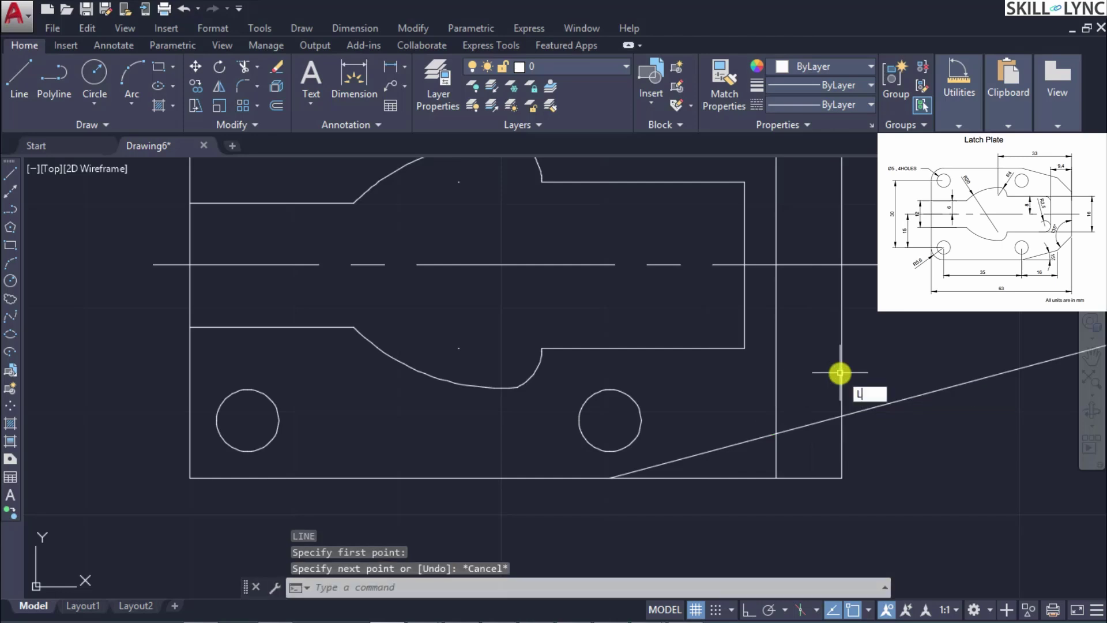
Draw a line 15 long at 45° from the intersection of the offset line and the 15° line
key("Return")
left_click(777, 434)
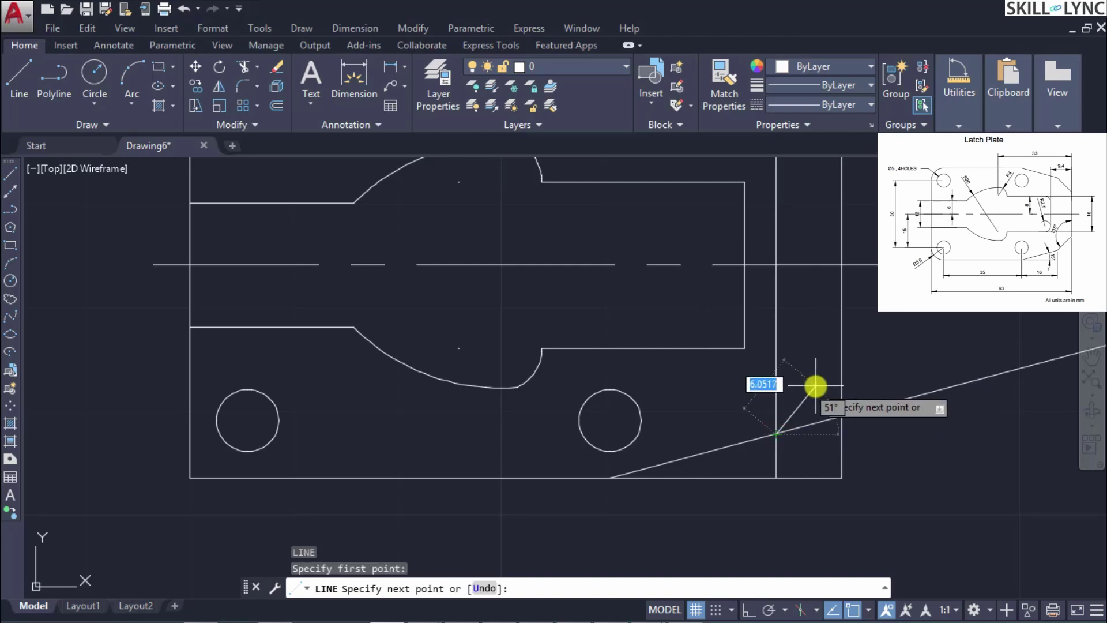
type("@")
type("15")
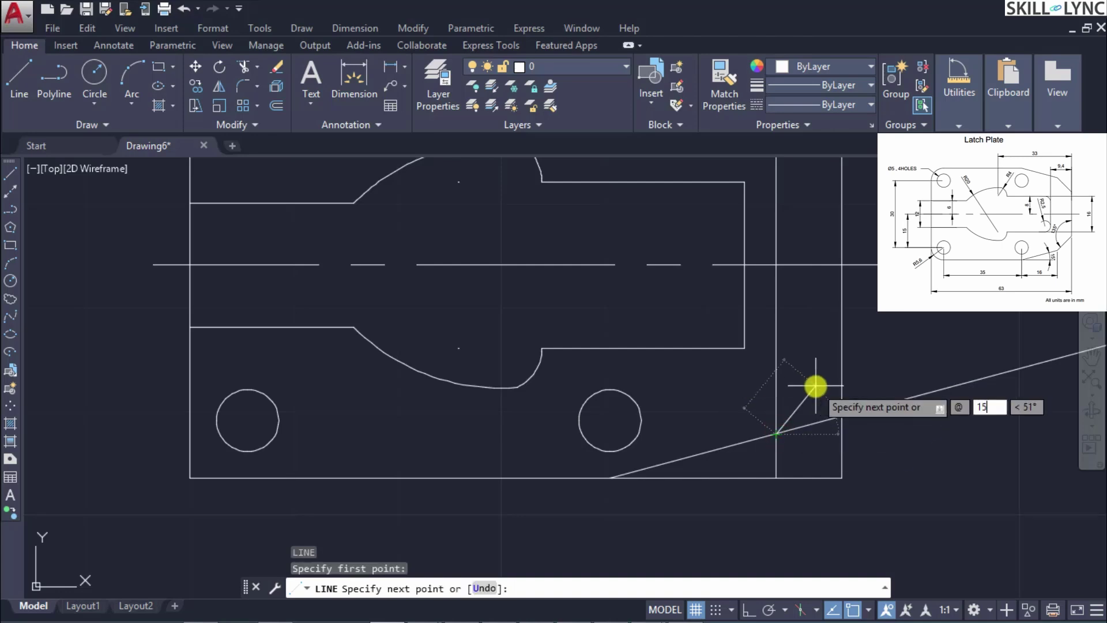
key("Tab")
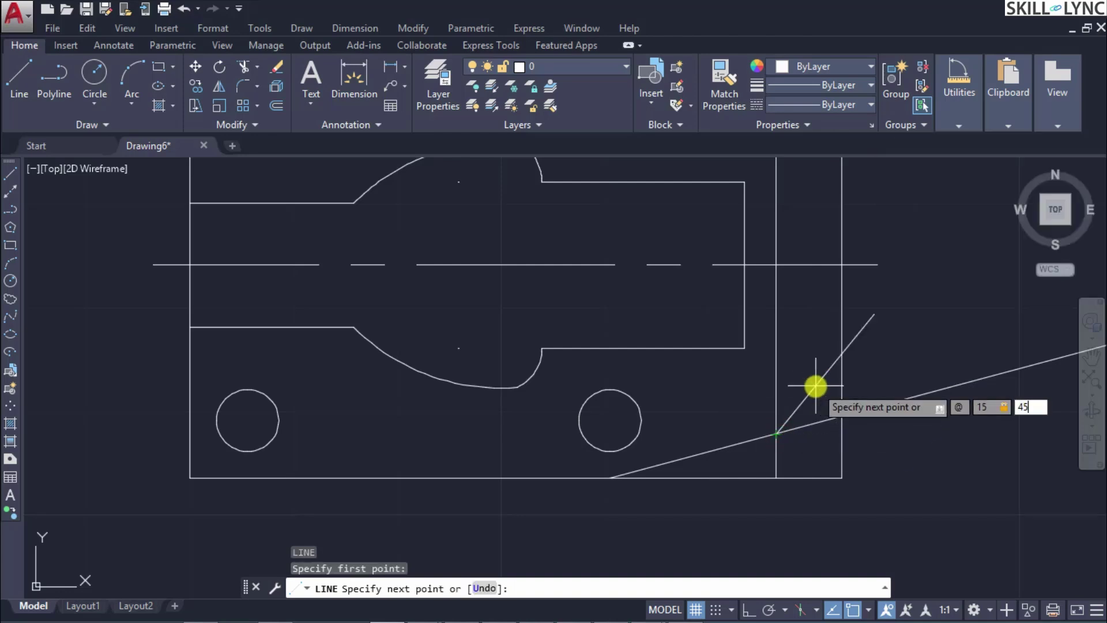
type("45")
key("Return")
key("Escape")
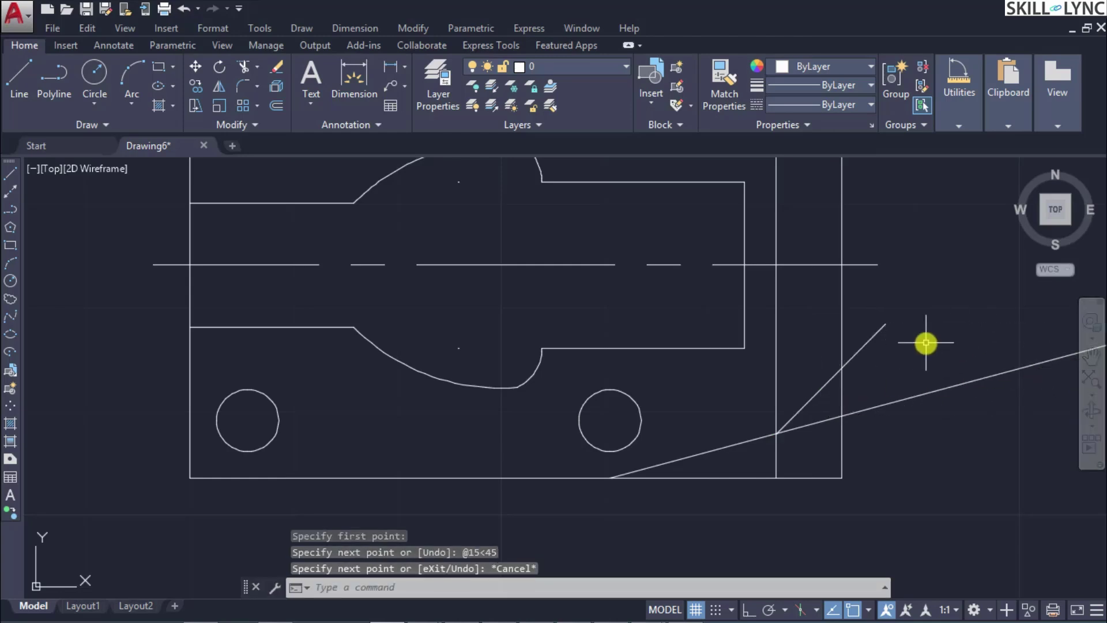
Trim the excess lines around the plate's lower right corner with a fence, using the corner's crossing lines as cutting edges
type("tr")
key("Return")
left_click(960, 523)
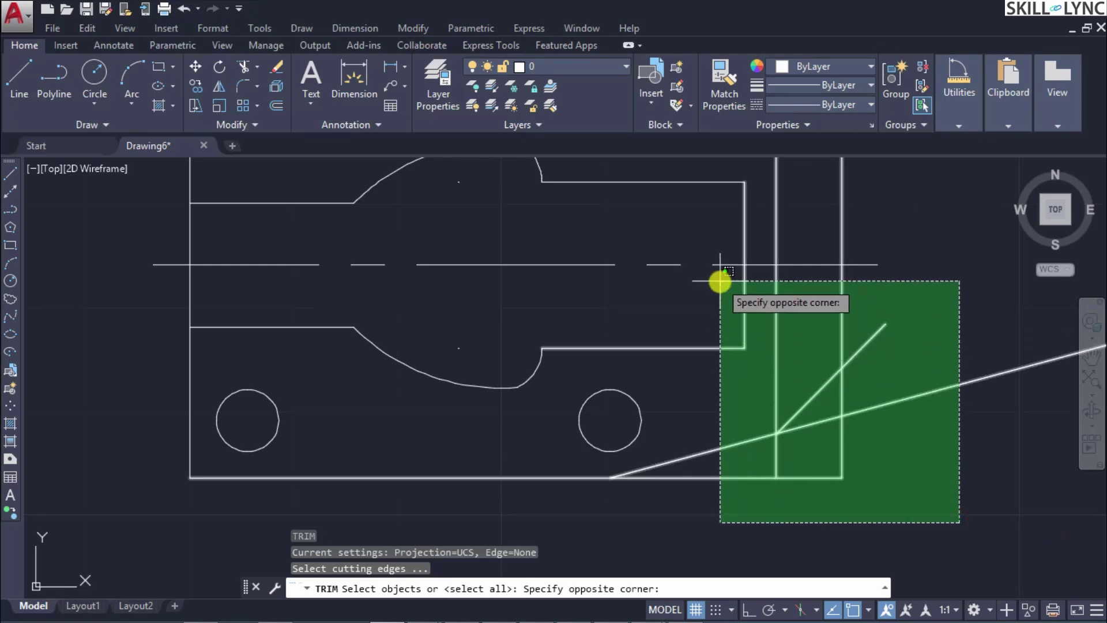
left_click(756, 280)
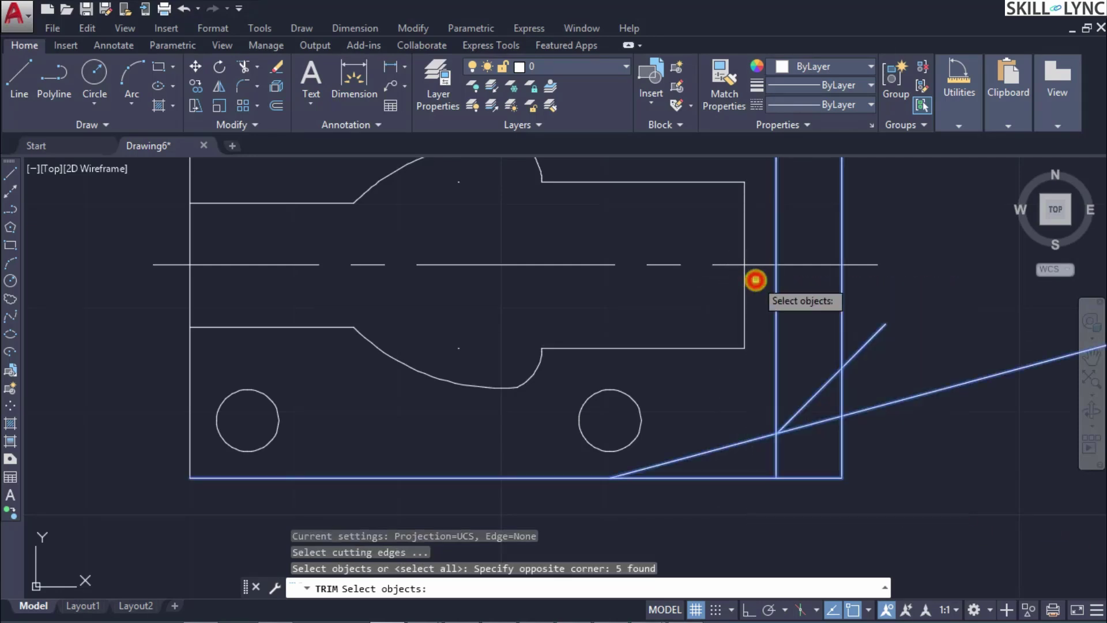
key("Return")
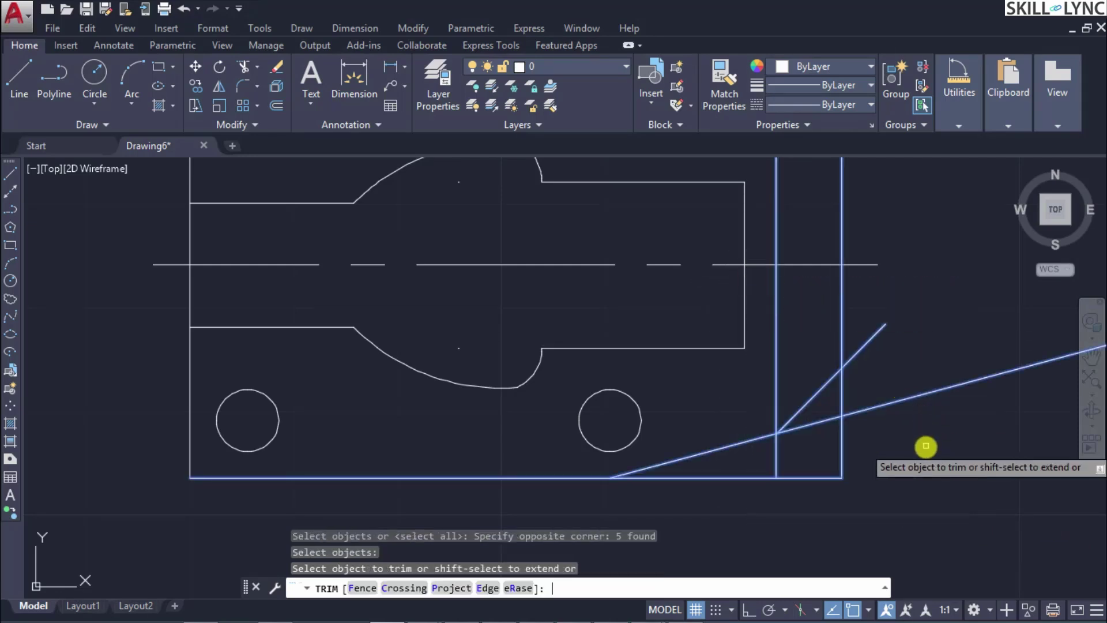
type("F")
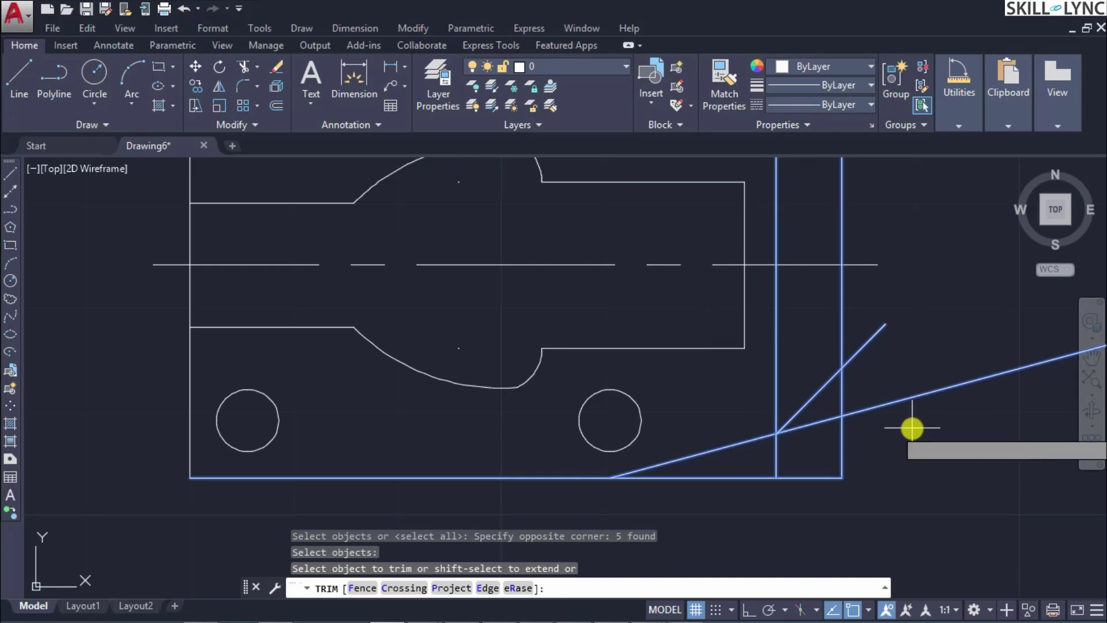
key("Return")
left_click(865, 303)
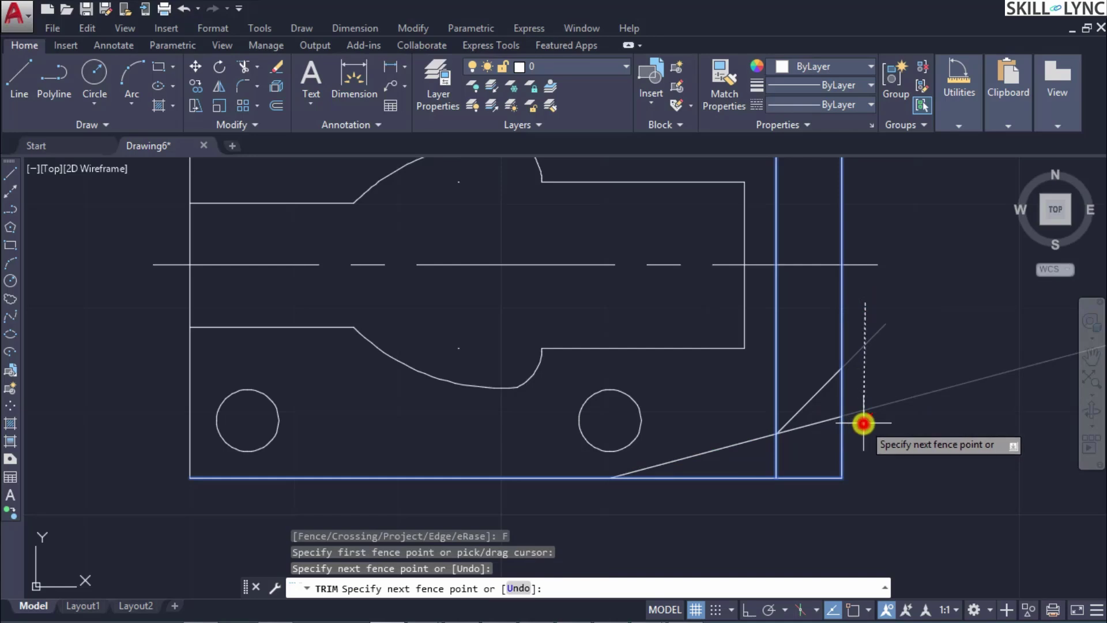
left_click(864, 422)
left_click(841, 390)
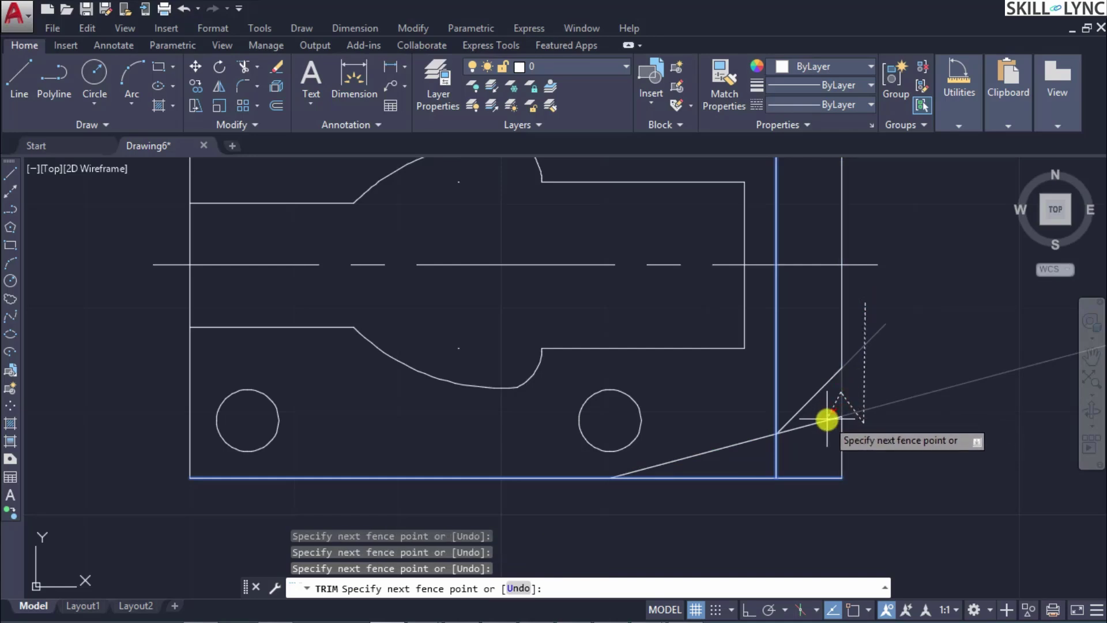
left_click(819, 426)
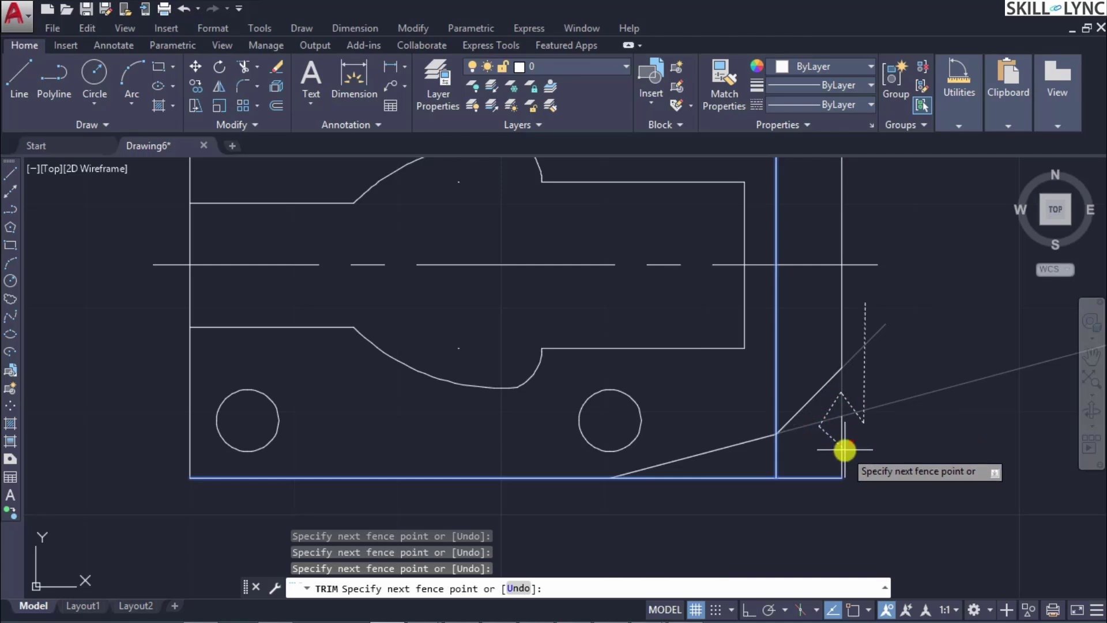
left_click(843, 450)
left_click(808, 477)
left_click(770, 457)
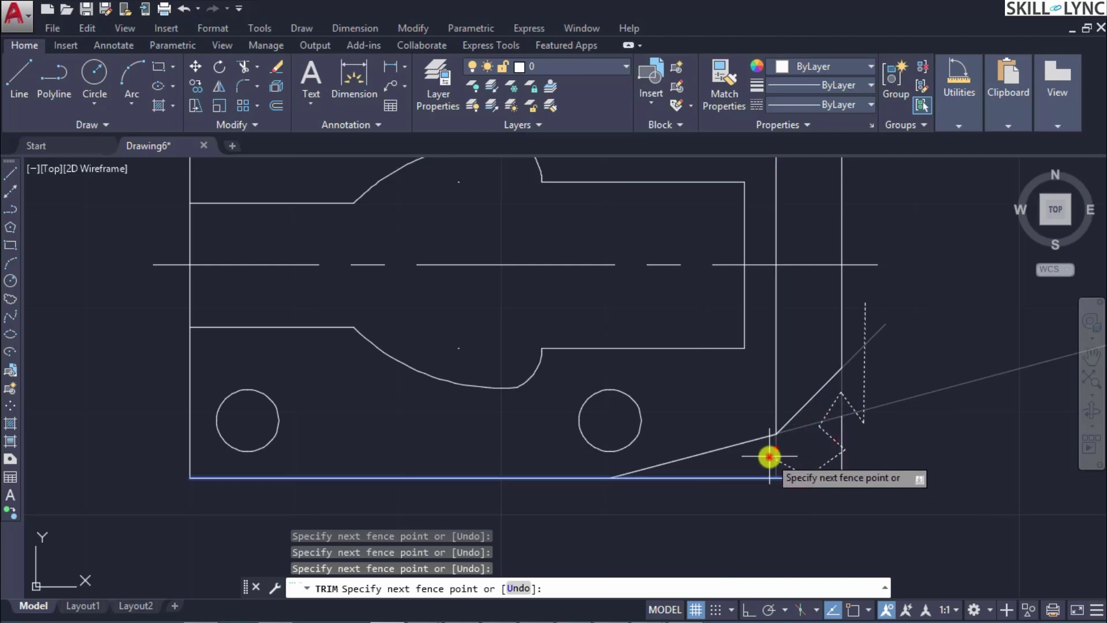
key("Return")
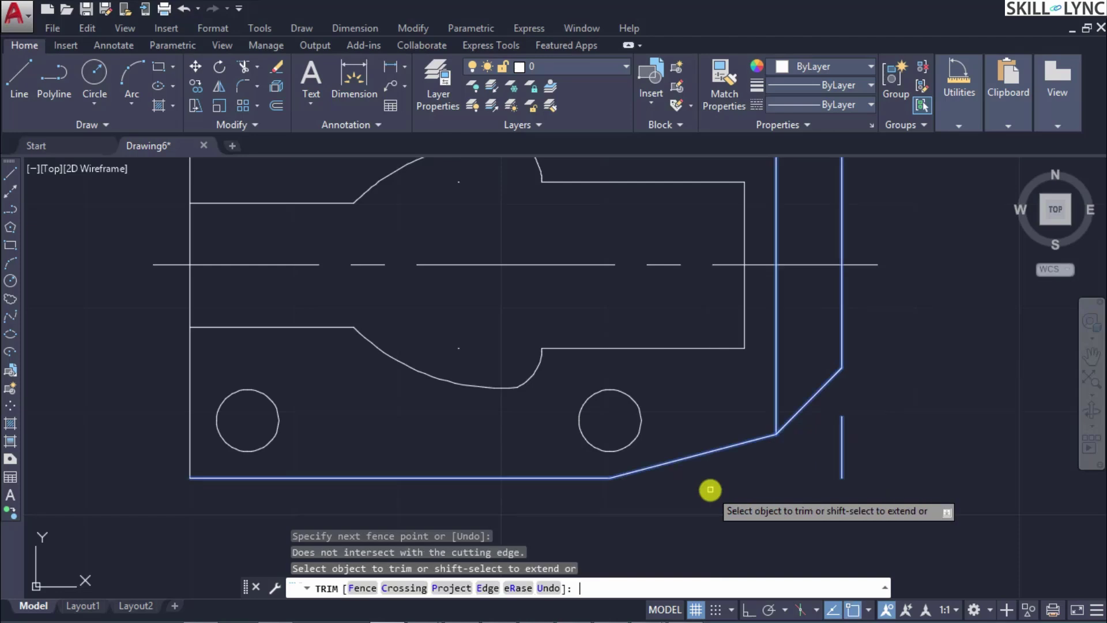
key("Escape")
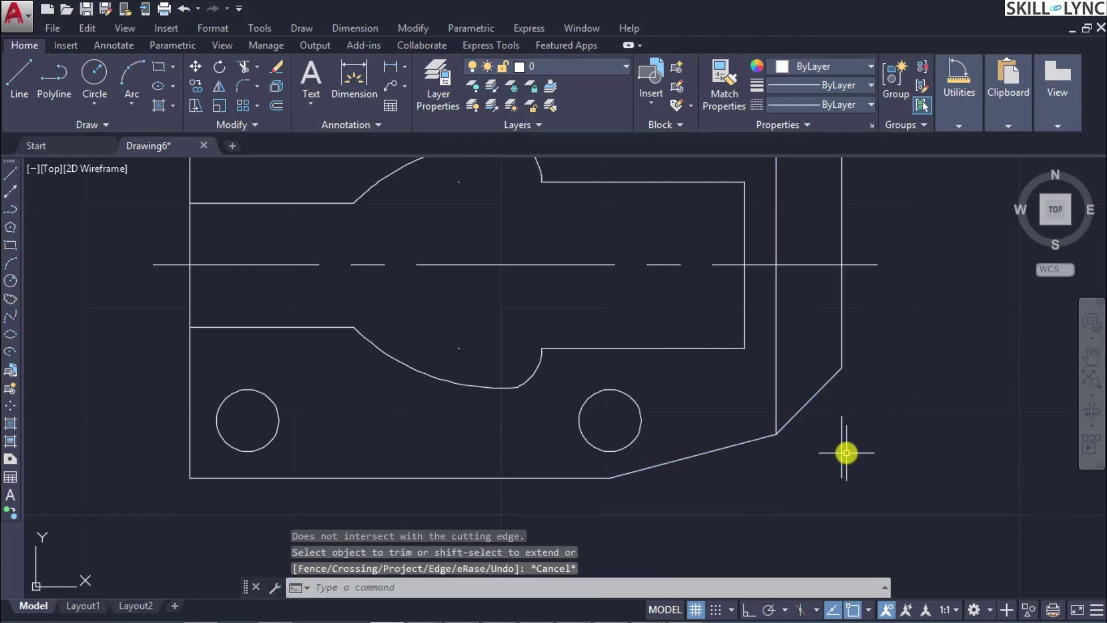
Erase the leftover piece of the right edge below the angled cut and the vertical offset line
left_click(842, 452)
key("Delete")
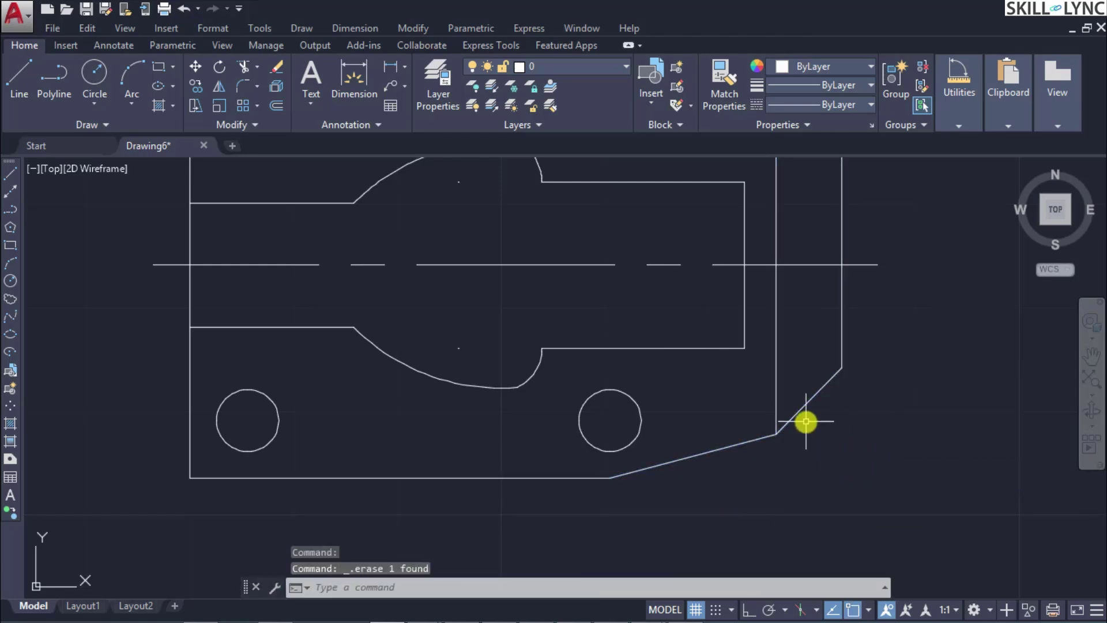
left_click(776, 385)
key("Delete")
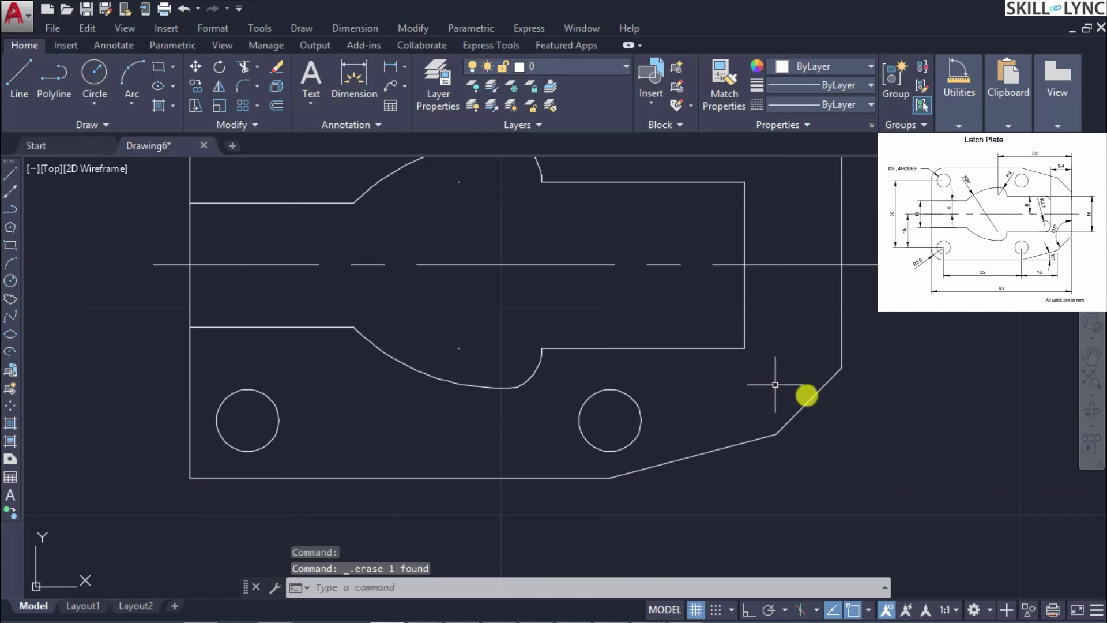
Draw a circle of radius 5.6 concentric with the lower left hole
scroll(810, 370, "down", 2)
scroll(865, 400, "down", 2)
scroll(815, 222, "up", 2)
scroll(814, 196, "up", 1)
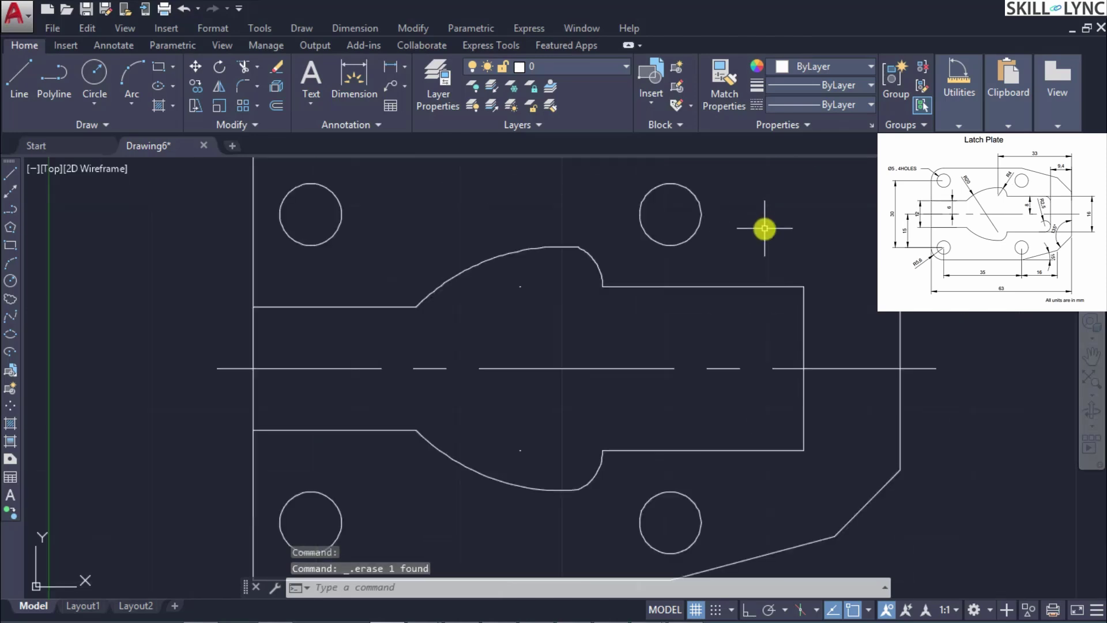
scroll(766, 227, "down", 1)
key("Escape")
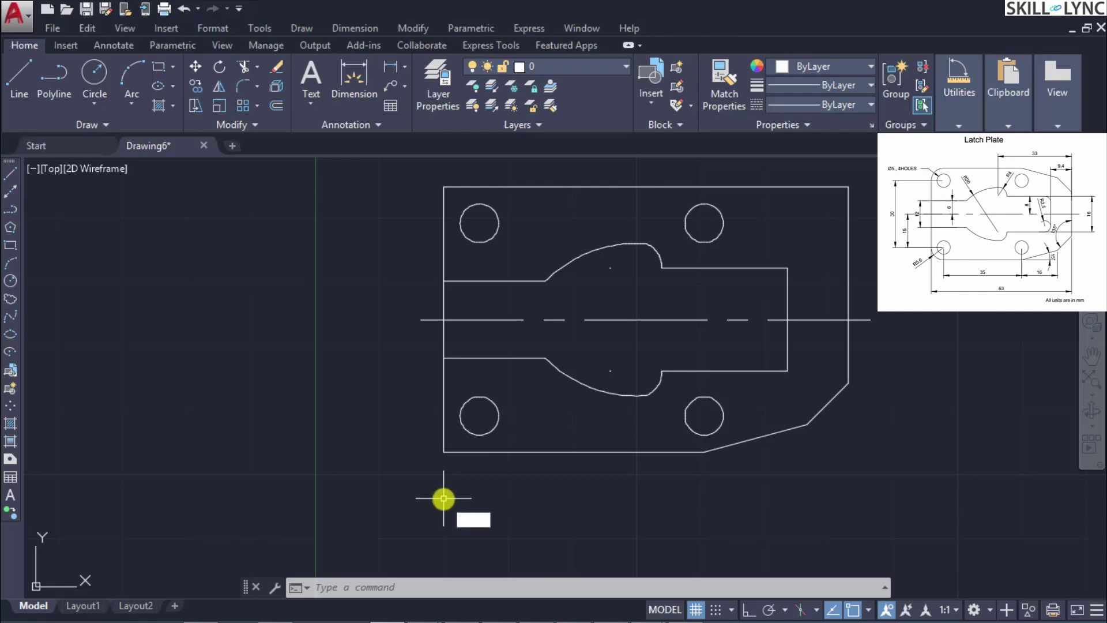
key("Return")
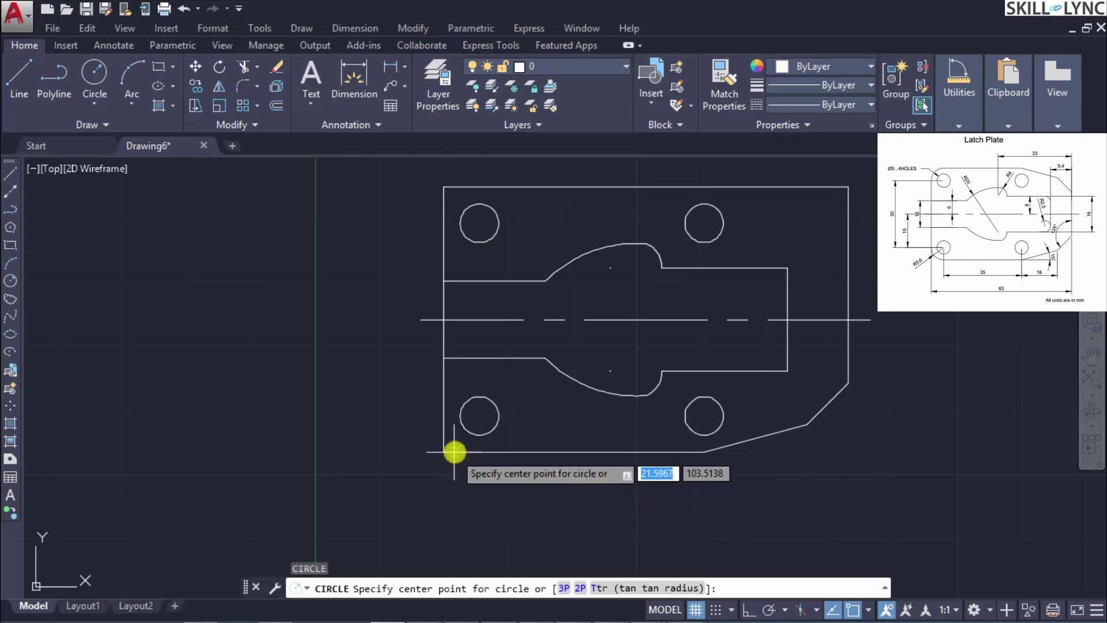
left_click(479, 417)
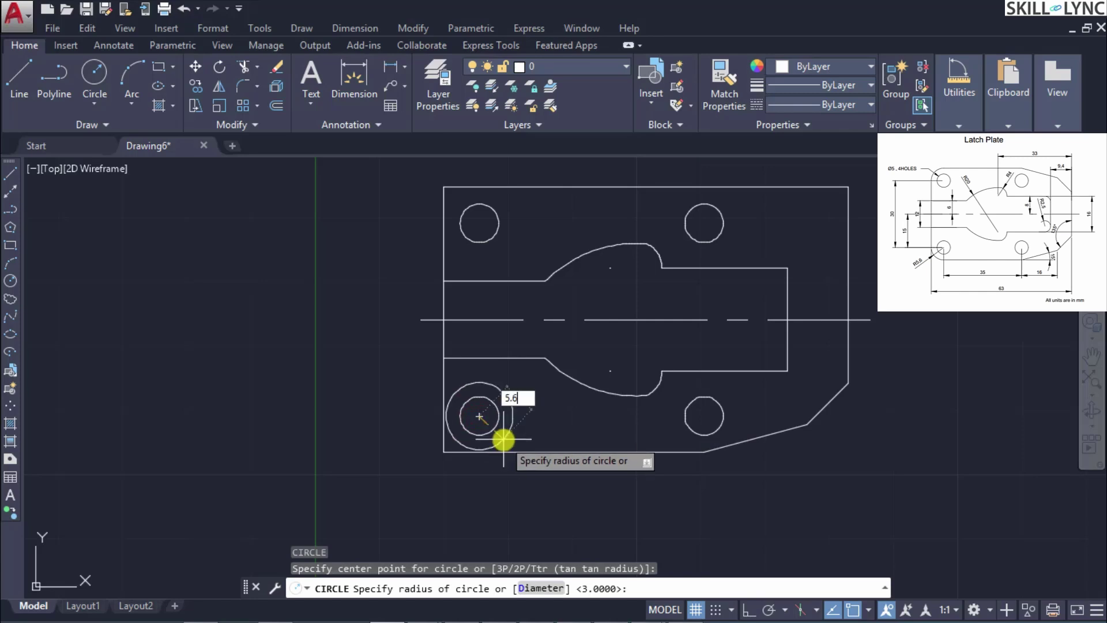
key("Return")
scroll(459, 433, "up", 2)
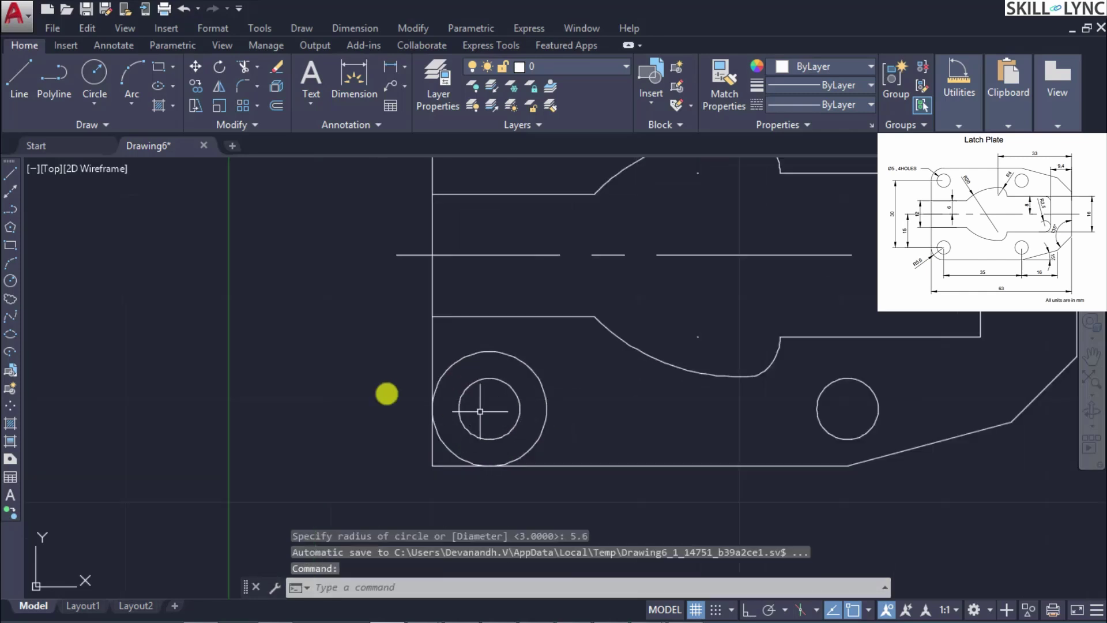
scroll(387, 401, "up", 4)
scroll(840, 470, "down", 4)
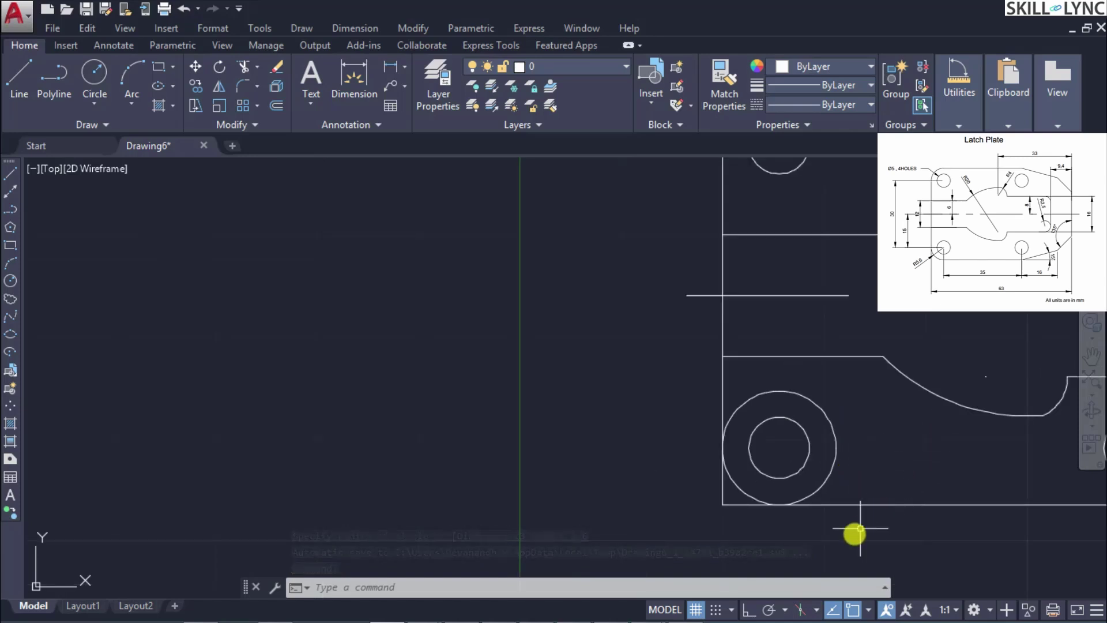
scroll(913, 418, "up", 2)
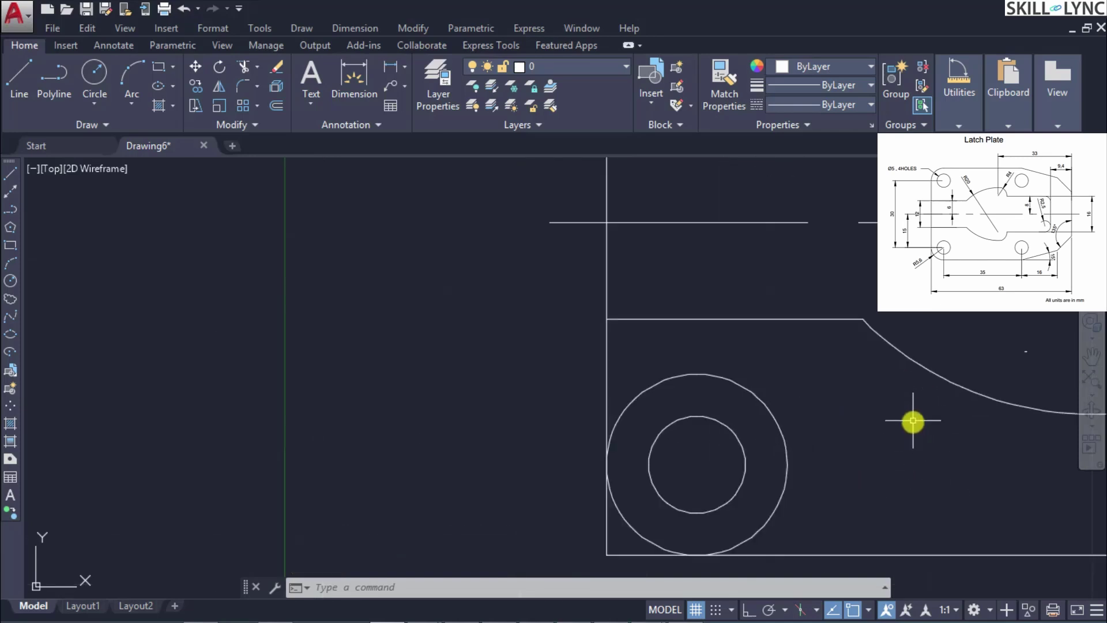
Draw a circle of radius 2.5 tangent to the slot's lower and right edges at its lower right corner
scroll(877, 444, "down", 2)
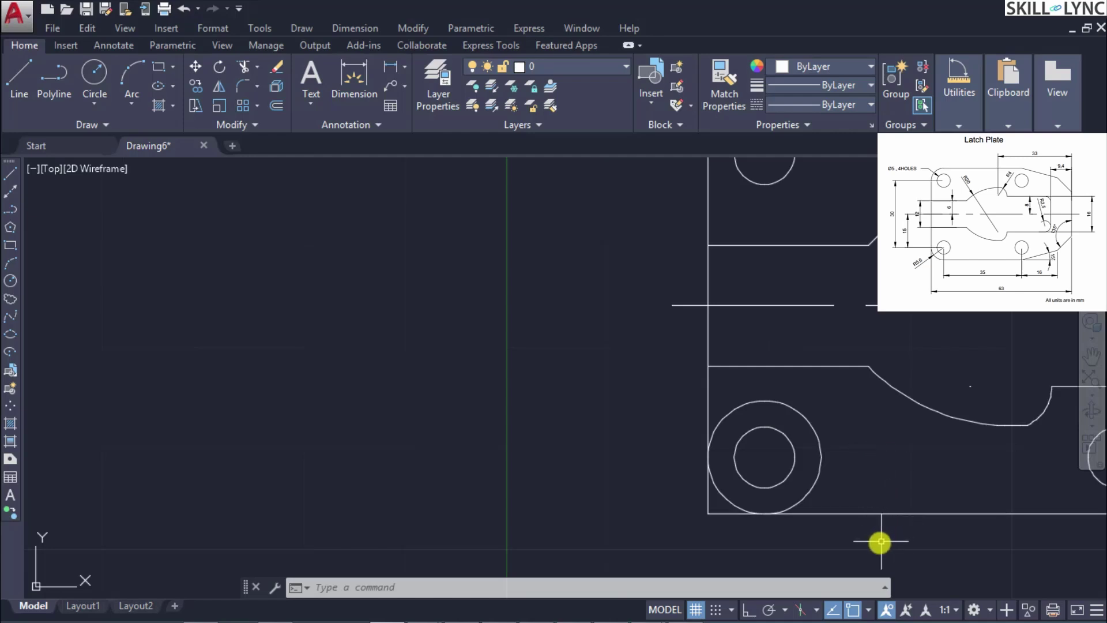
scroll(998, 507, "down", 3)
scroll(1047, 507, "up", 5)
scroll(1010, 513, "down", 2)
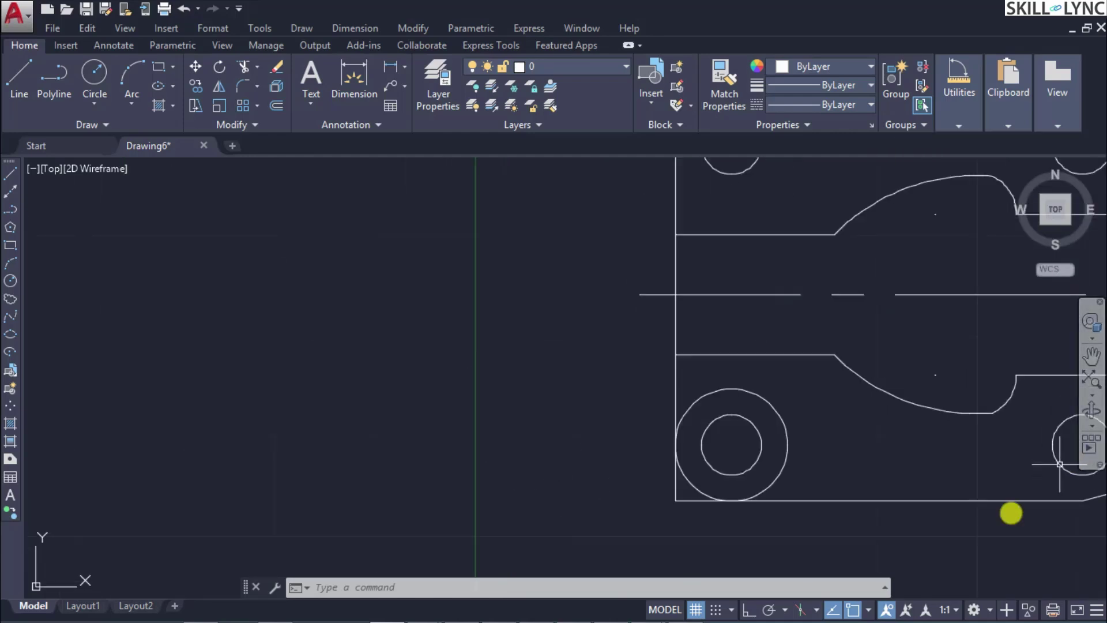
left_click(1091, 355)
mouse_move(986, 378)
left_mouse_down()
mouse_move(697, 469)
mouse_move(682, 426)
left_mouse_up()
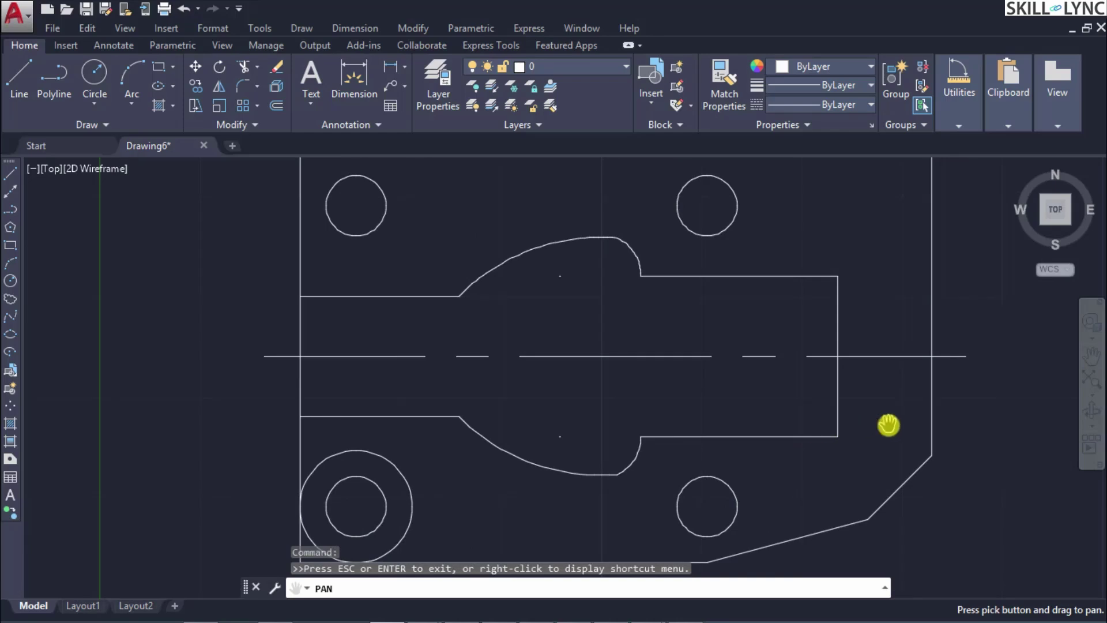
key("Escape")
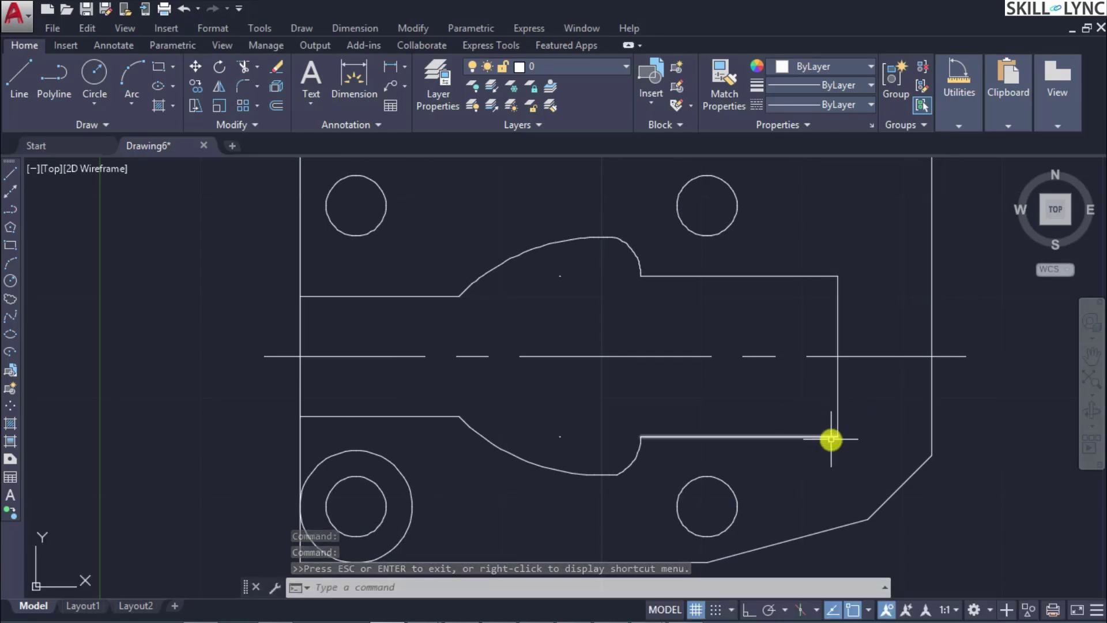
type("c")
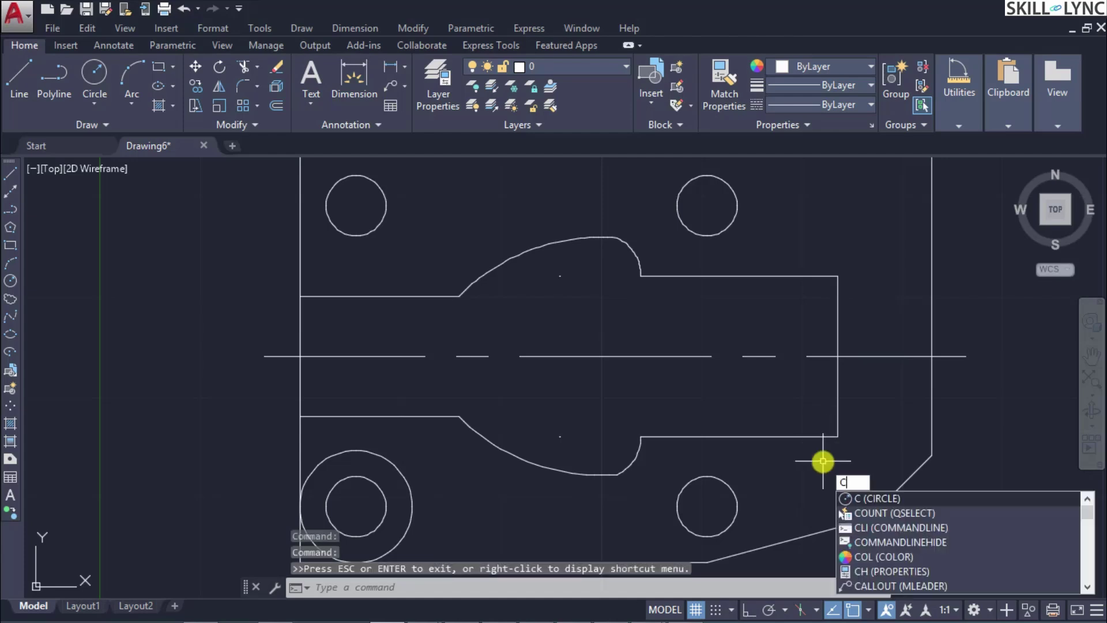
key("Return")
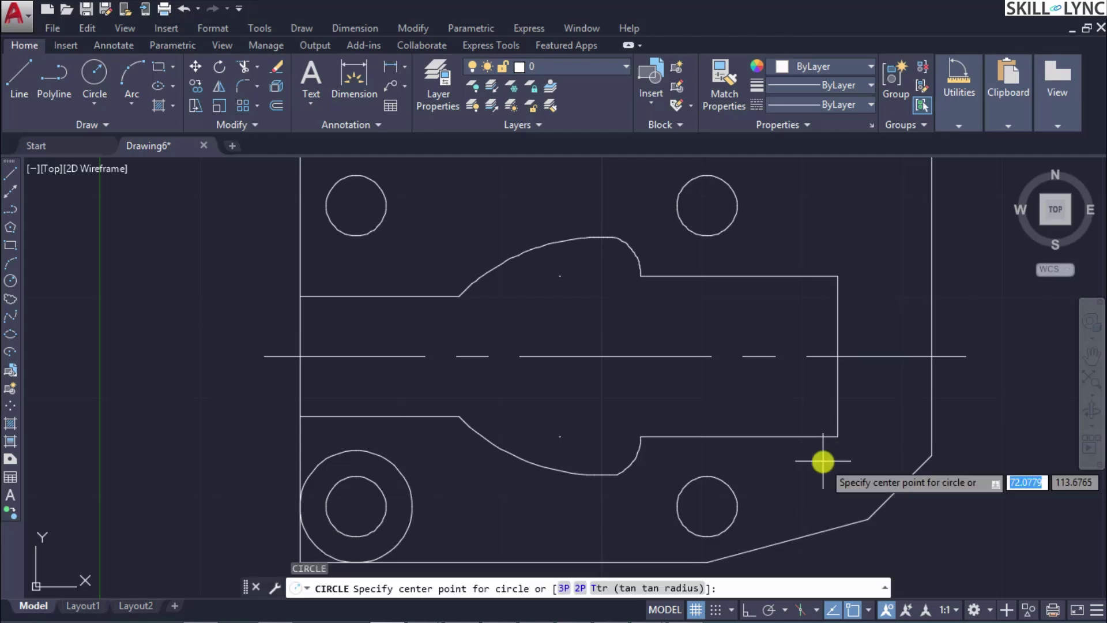
type("t")
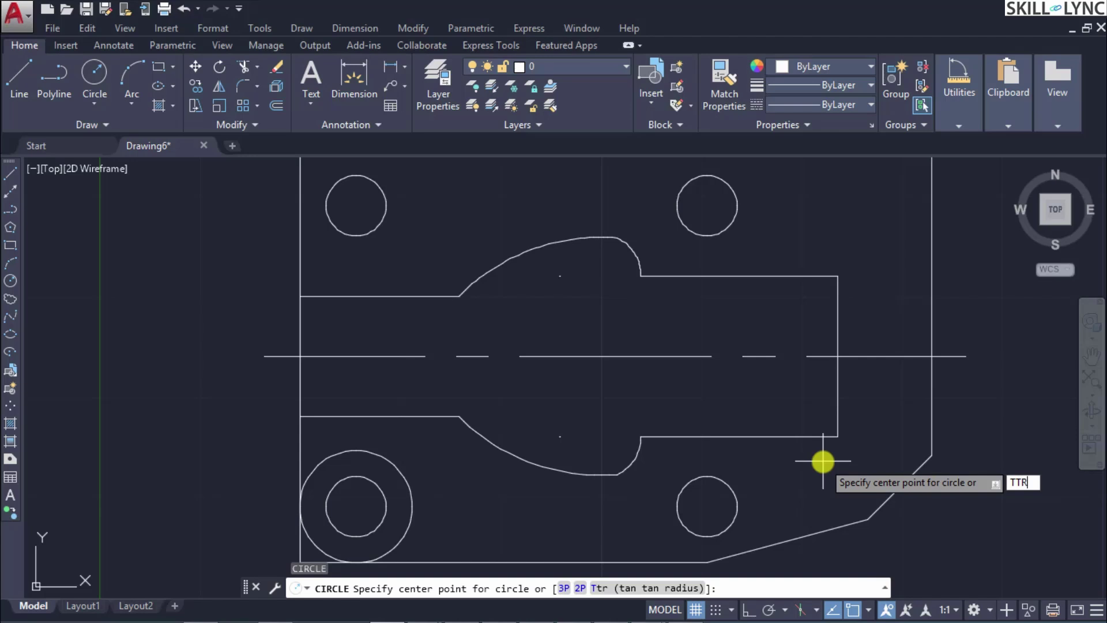
key("Return")
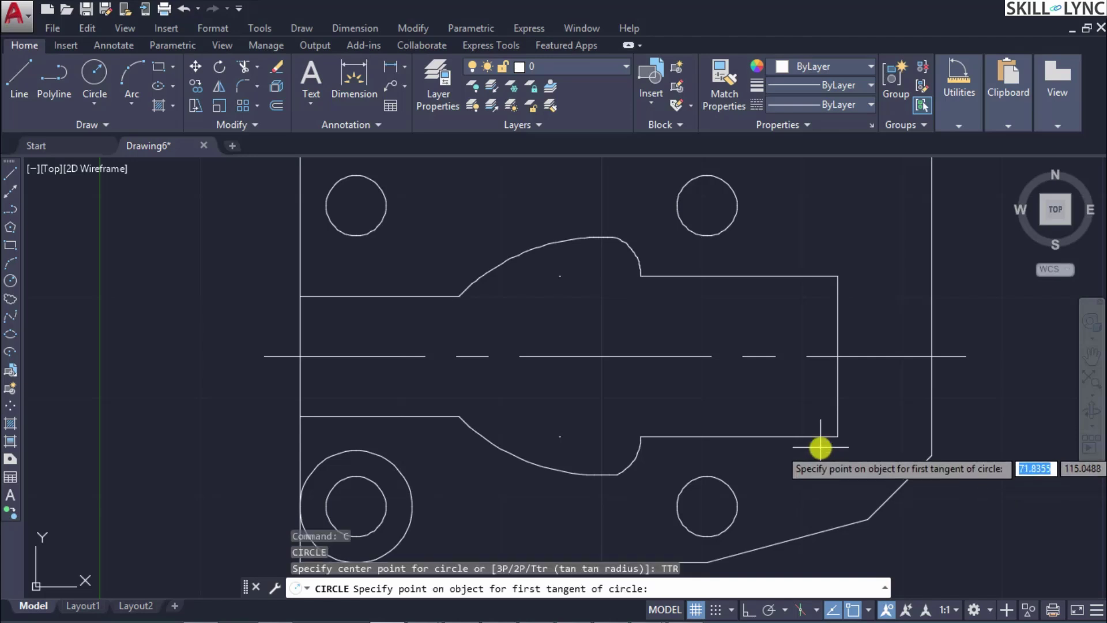
left_click(815, 436)
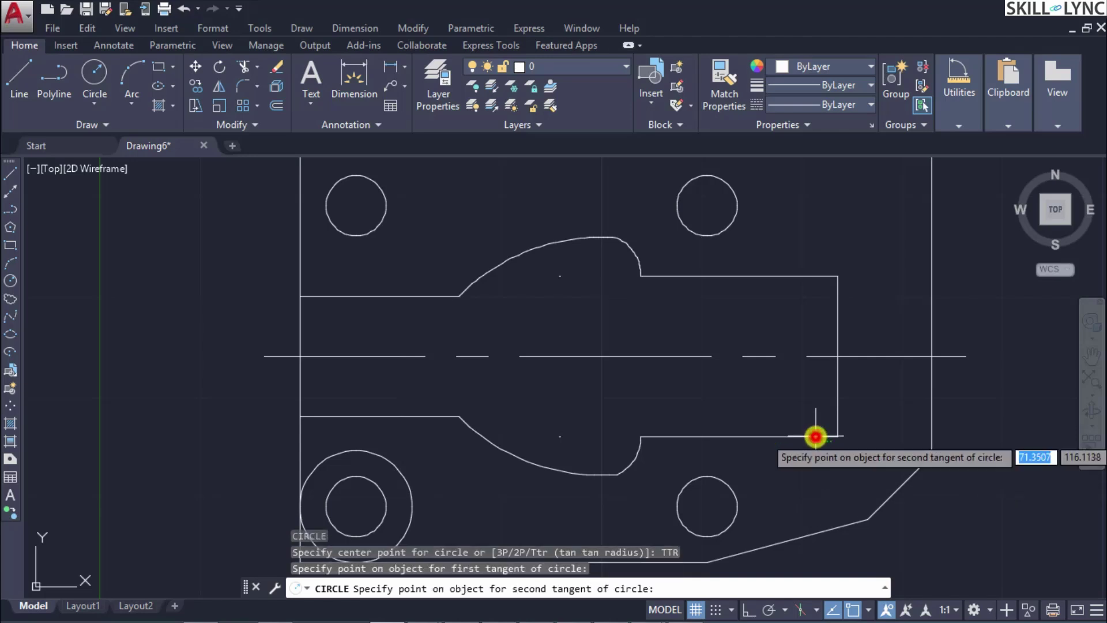
left_click(835, 415)
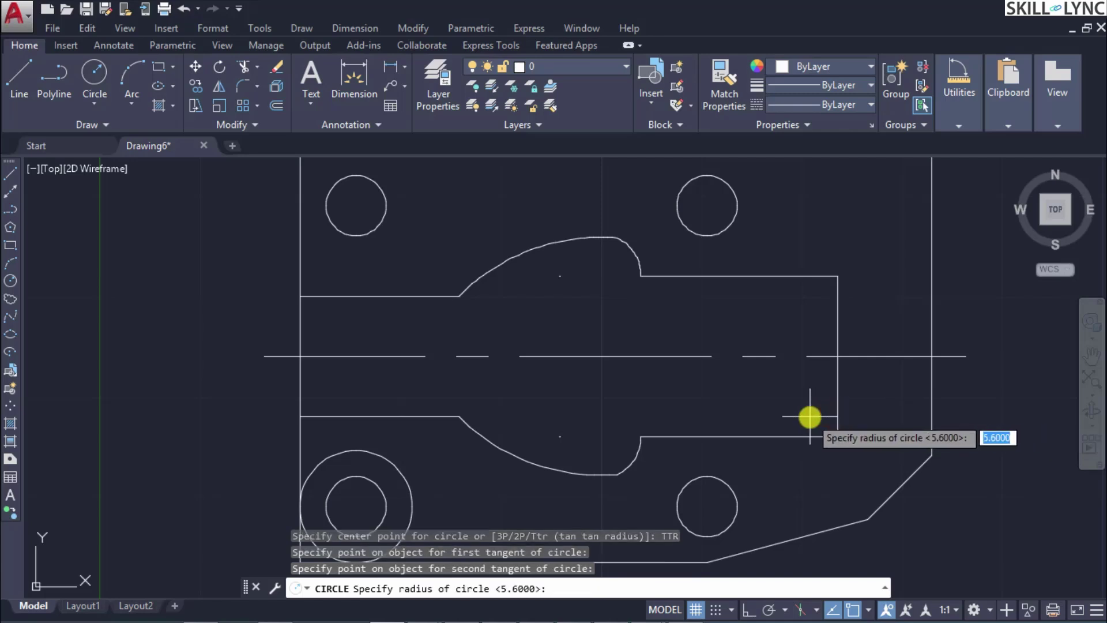
key("Return")
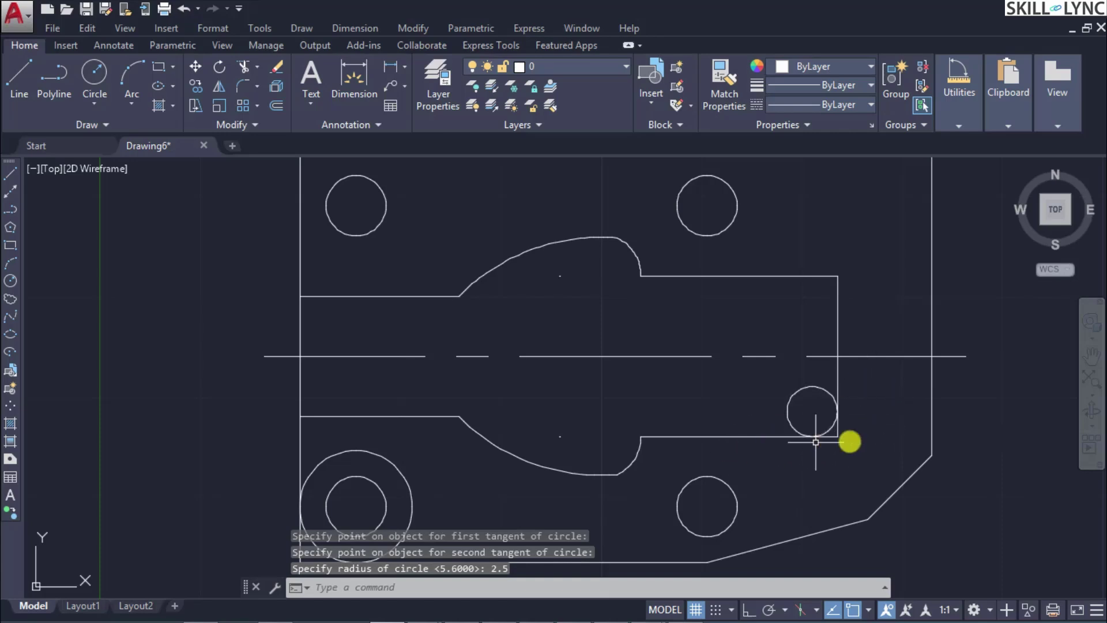
Trim the square corners outside the tangent circles at the plate's lower left and the slot's lower right, using the circles and adjoining lines as cutting edges
type("TR")
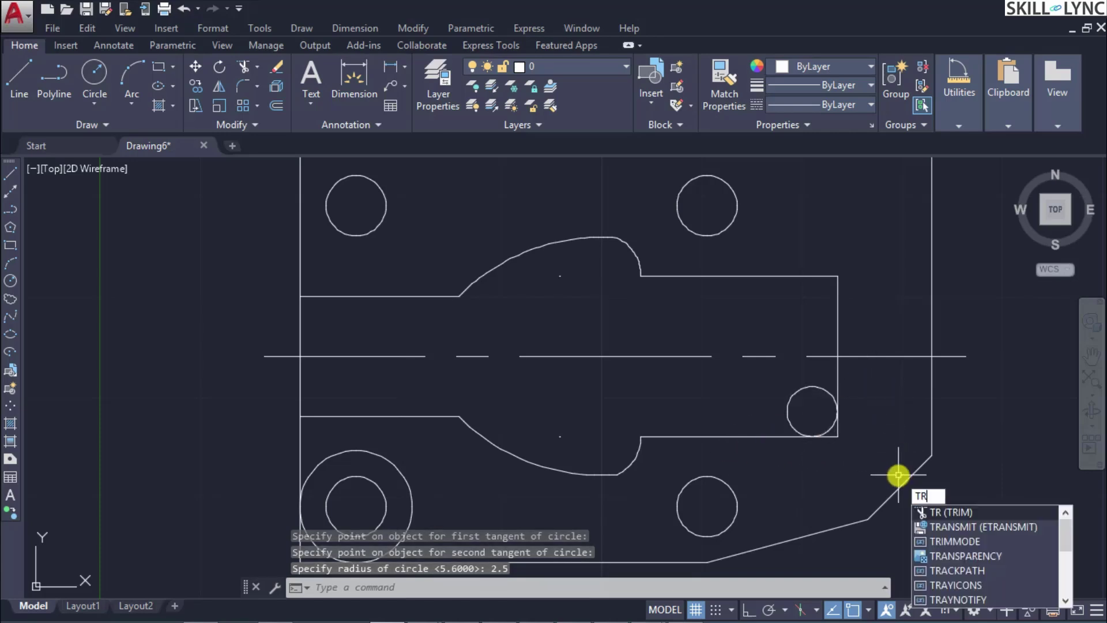
key("Return")
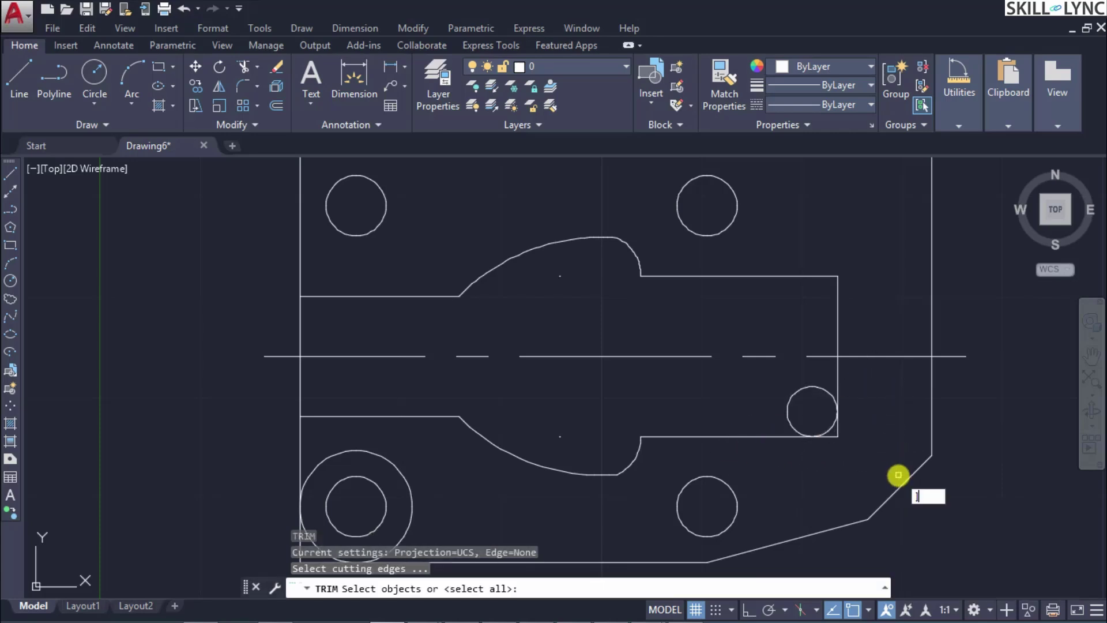
left_click(862, 453)
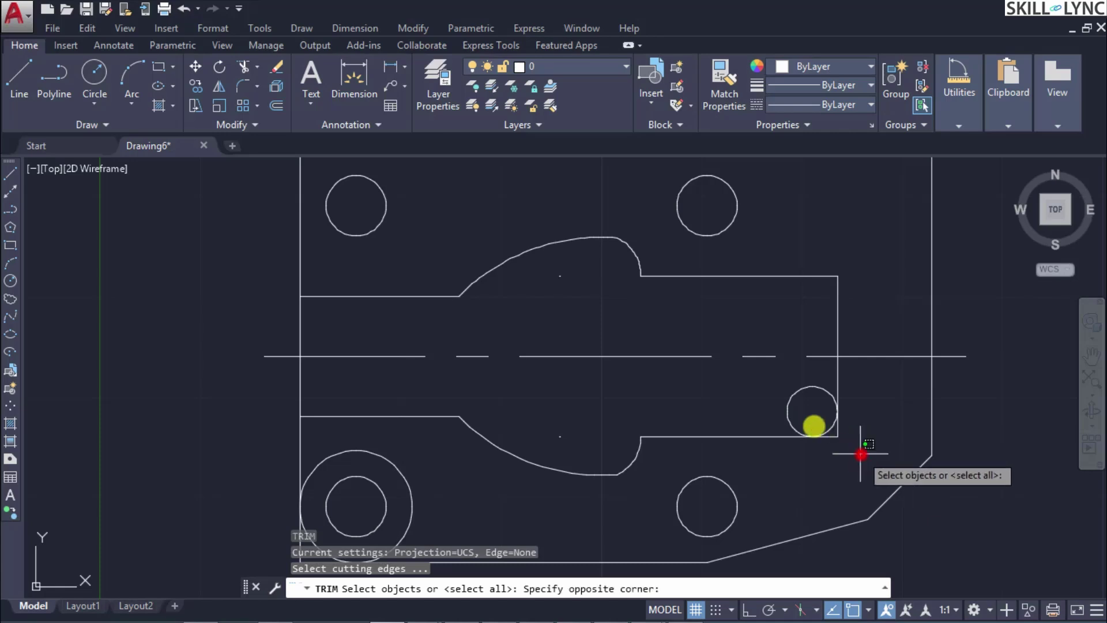
left_click(774, 376)
scroll(387, 512, "down", 3)
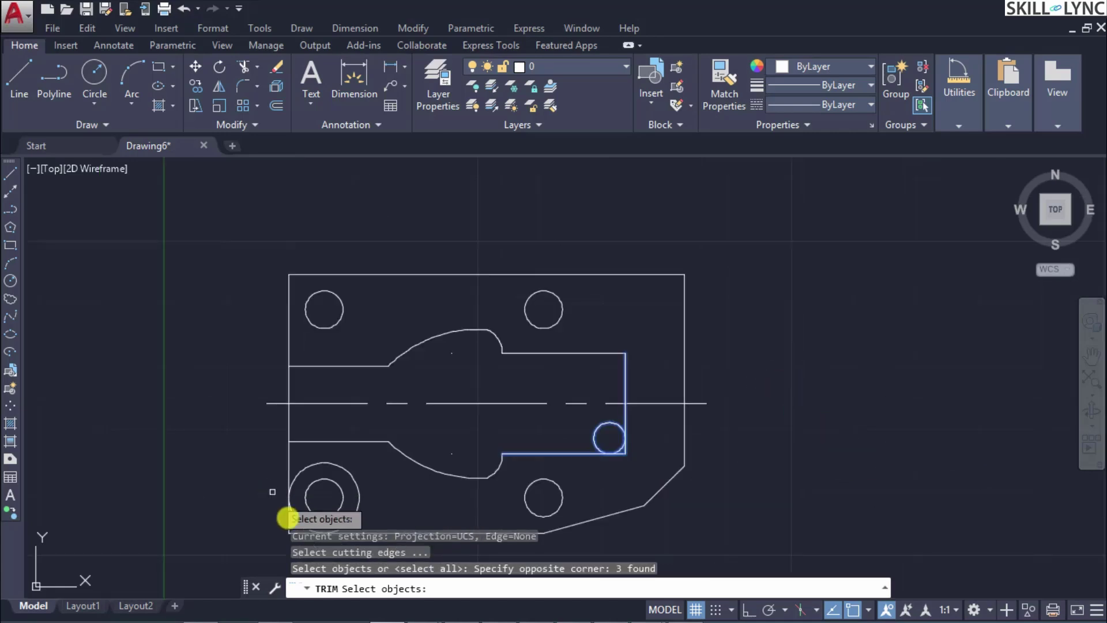
scroll(648, 502, "down", 2)
scroll(427, 550, "up", 5)
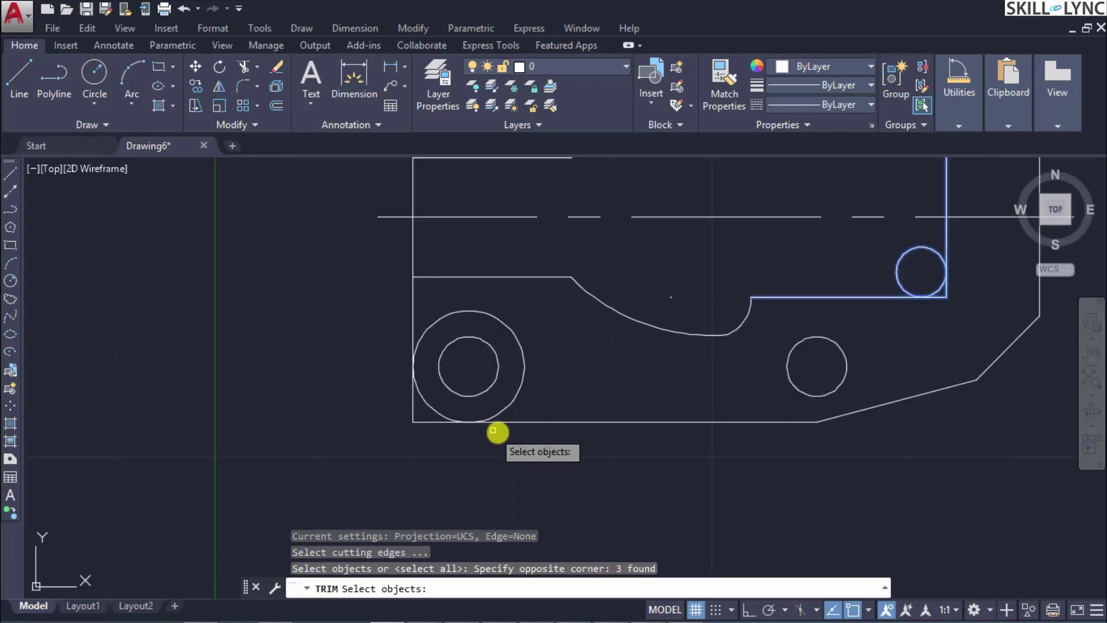
left_click(563, 447)
left_click(372, 307)
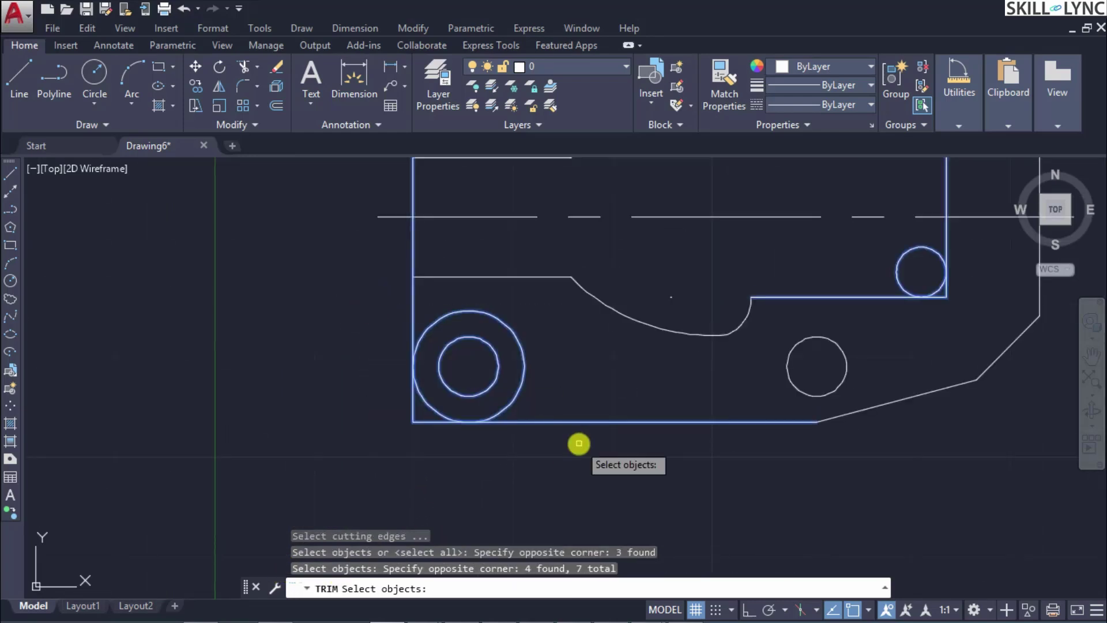
key("Return")
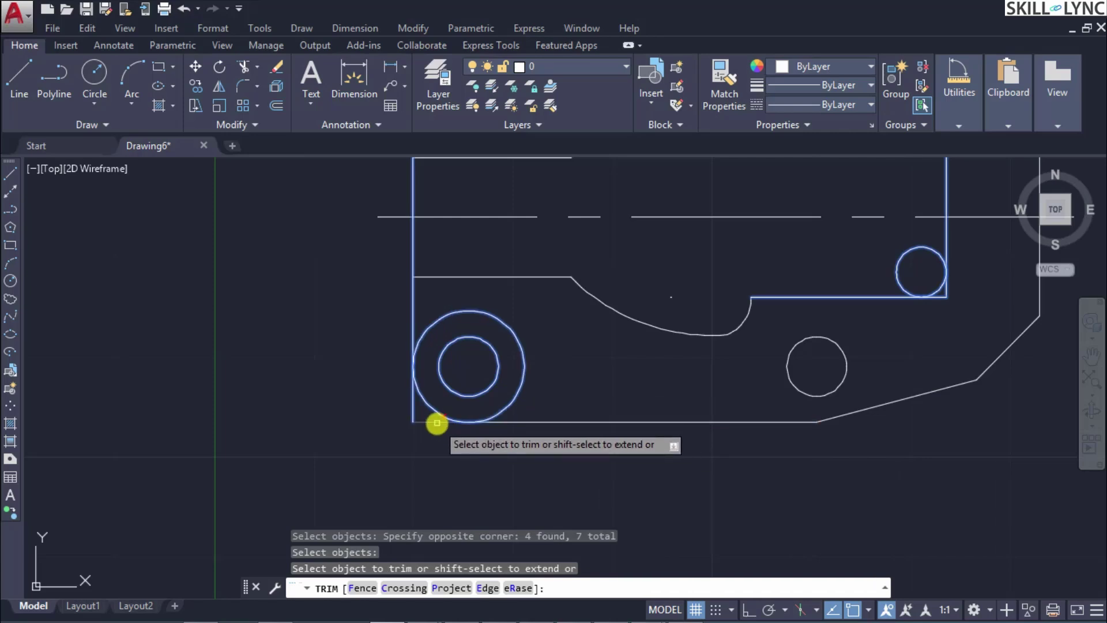
left_click(428, 425)
left_click(406, 411)
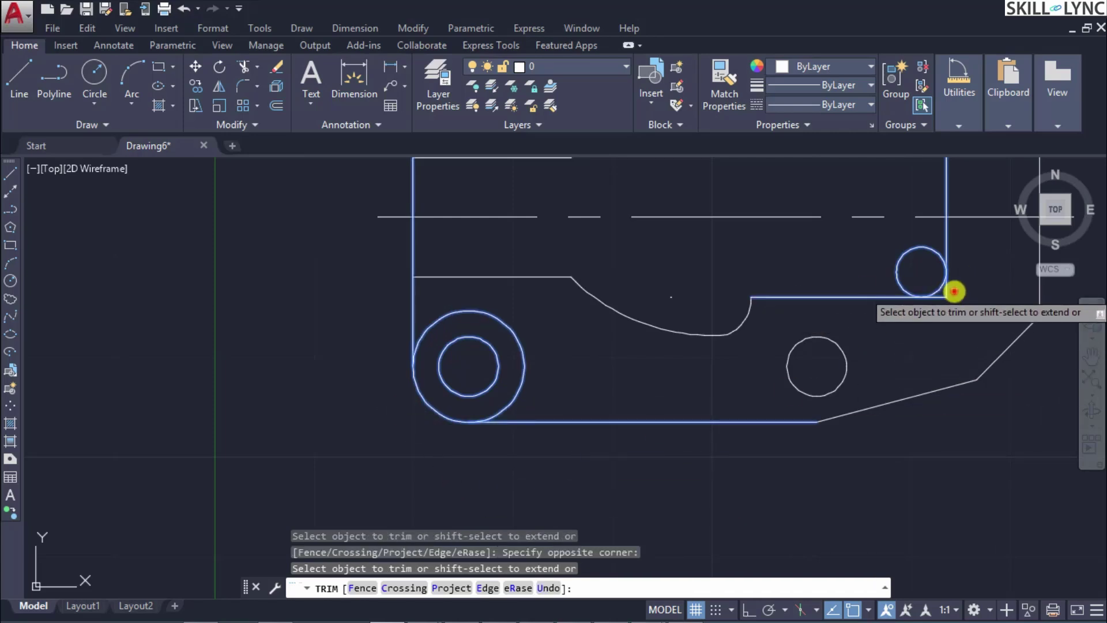
left_click(951, 292)
left_click(943, 303)
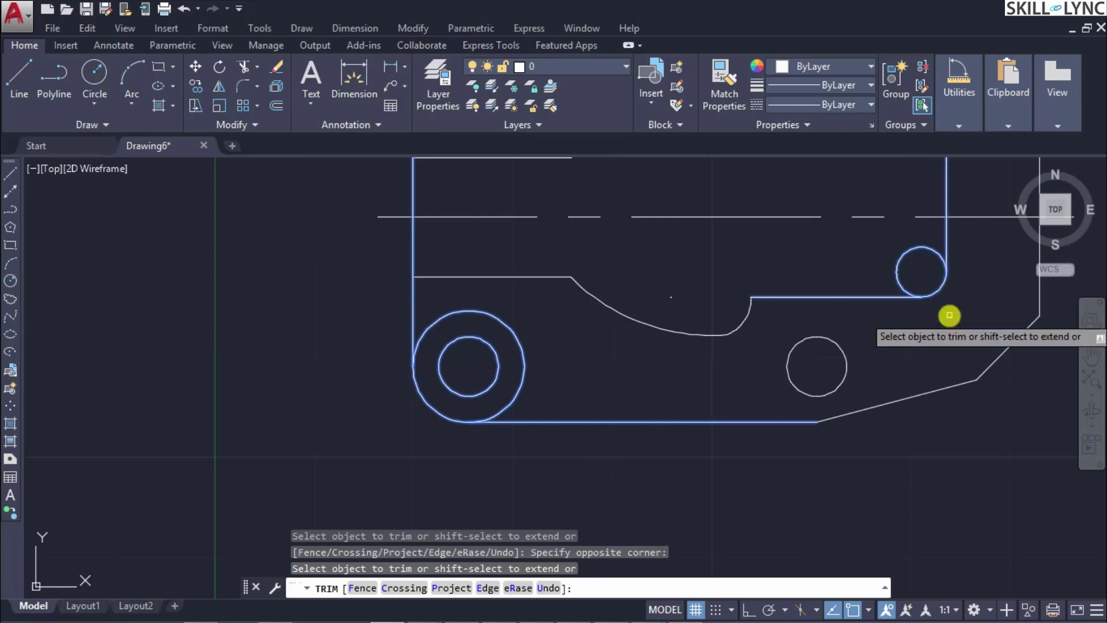
Trim away the inner portions of the two tangent circles, keeping only the rounded corner arcs
left_click(925, 248)
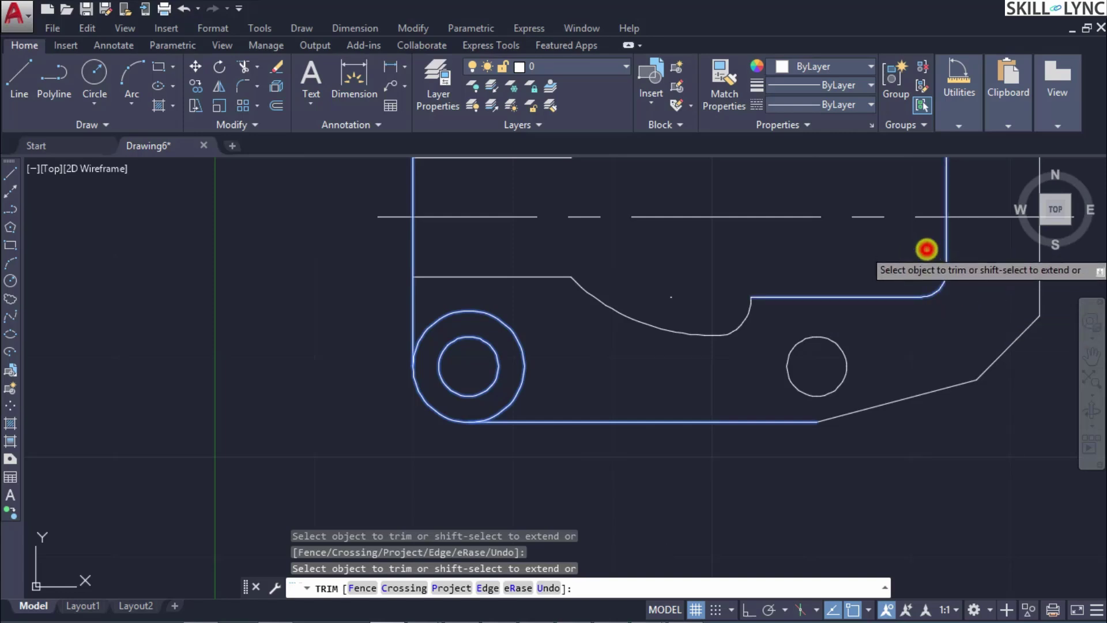
left_click(514, 333)
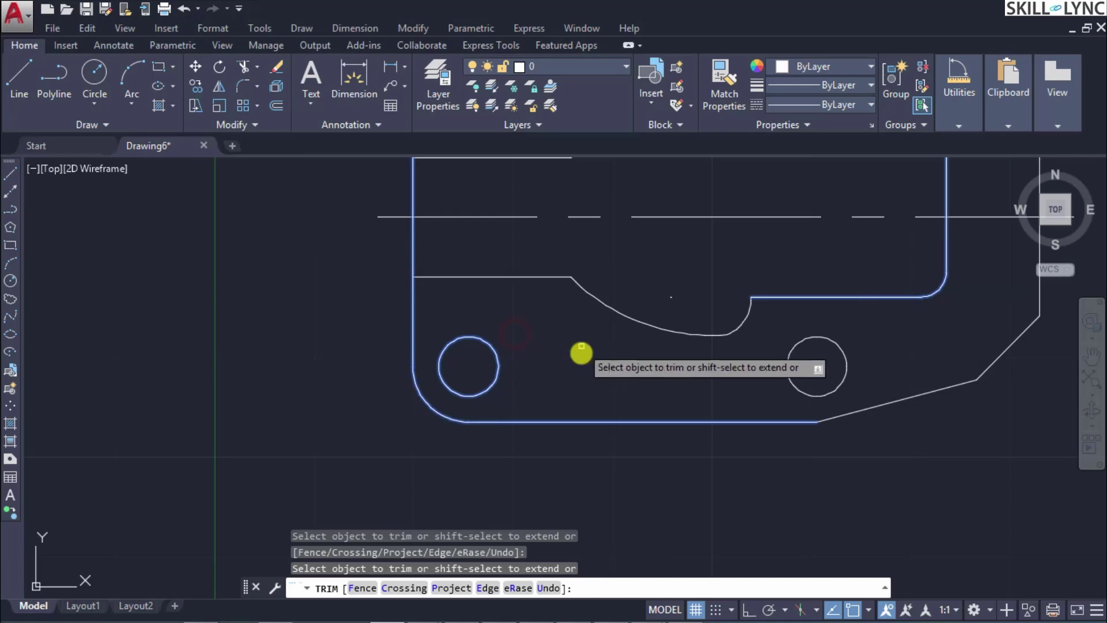
key("Return")
Mirror the two angled edges, the lower left corner arc and the slot's lower right corner arc about the horizontal centreline, keeping the originals
scroll(946, 321, "down", 5)
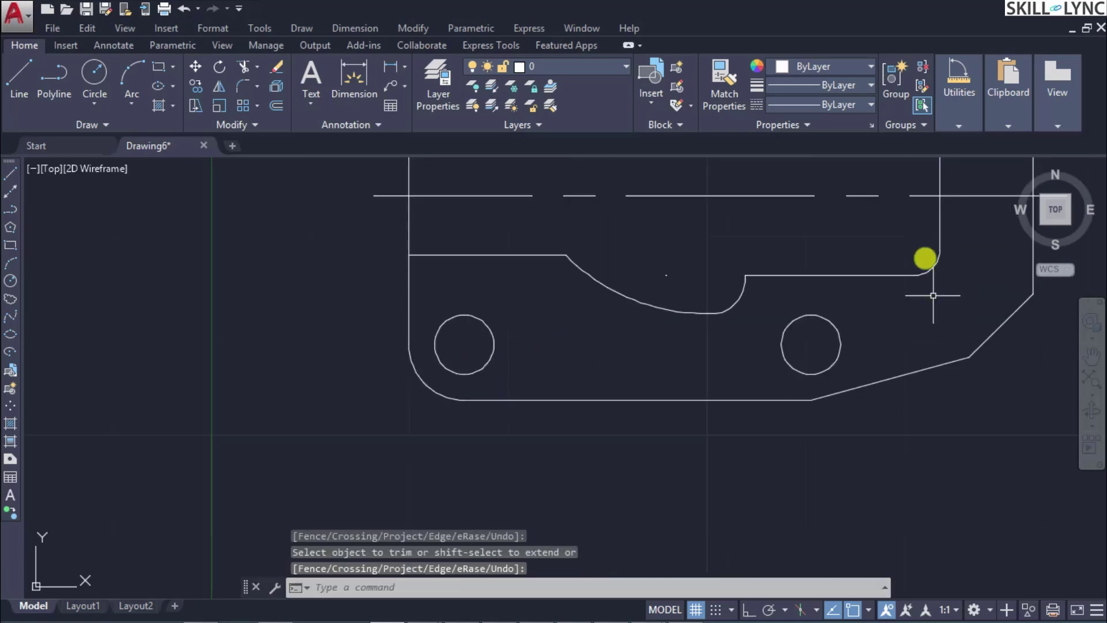
scroll(919, 157, "up", 2)
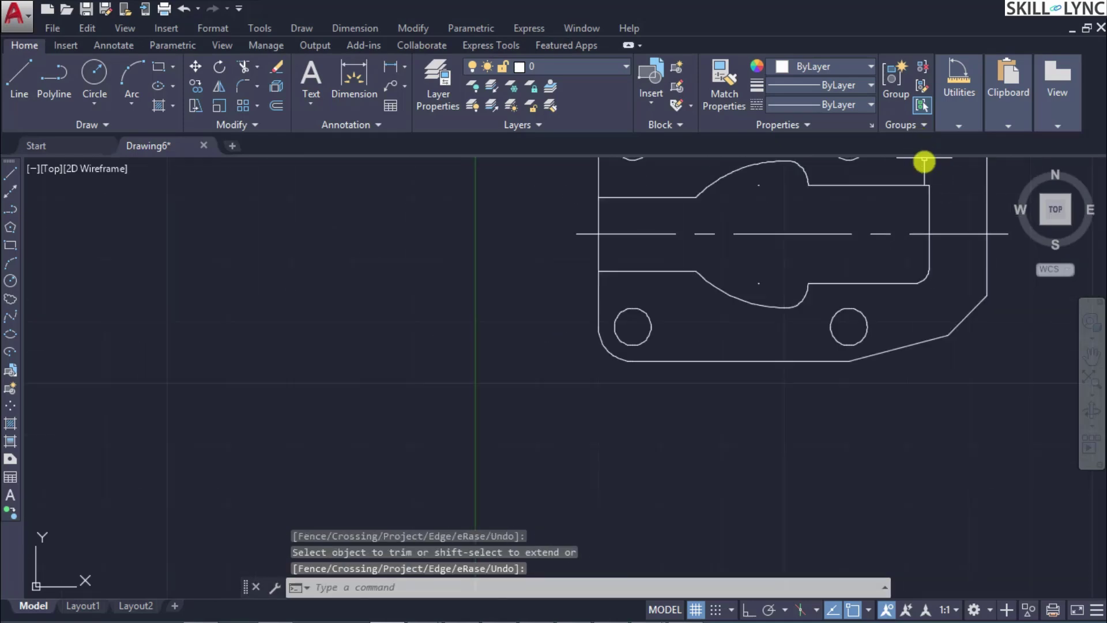
left_click(1091, 378)
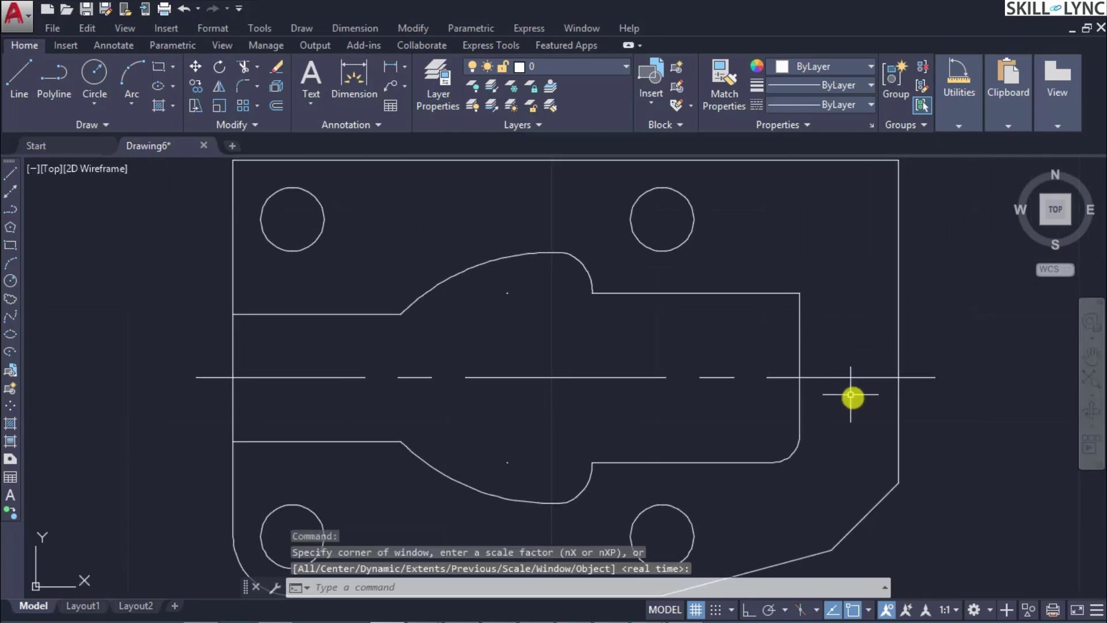
left_click(842, 539)
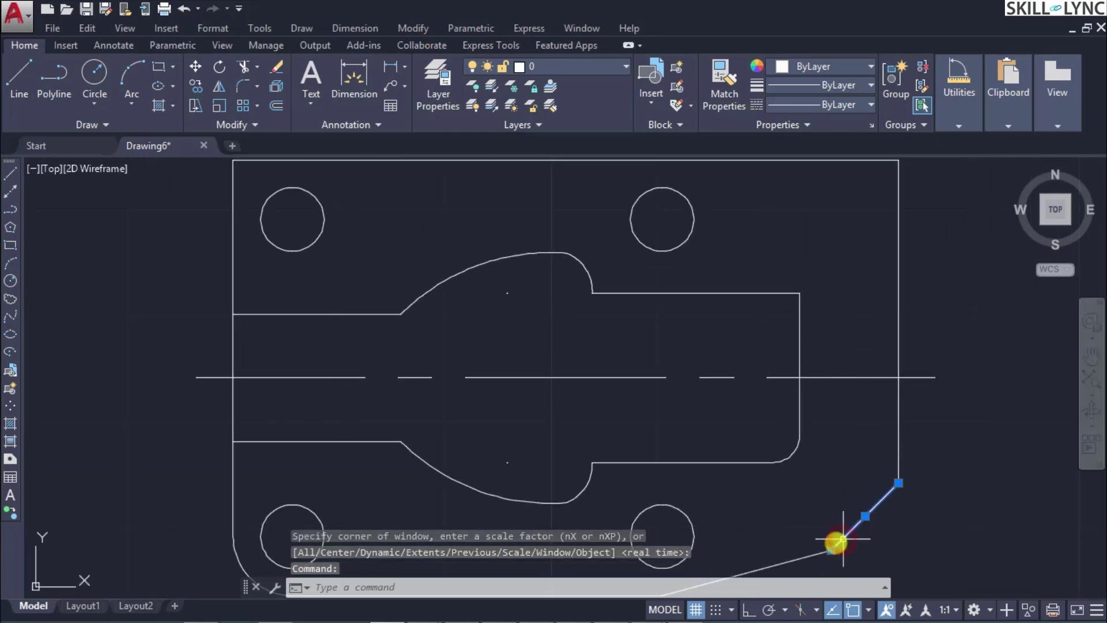
left_click(813, 547)
scroll(813, 458, "down", 2)
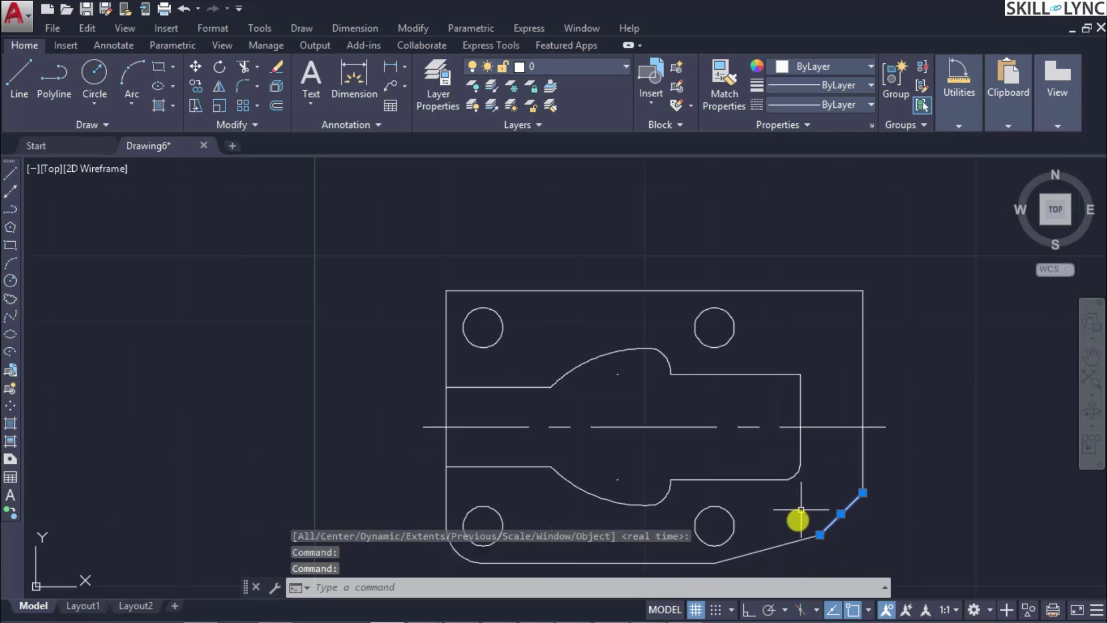
scroll(799, 519, "up", 3)
scroll(789, 554, "down", 3)
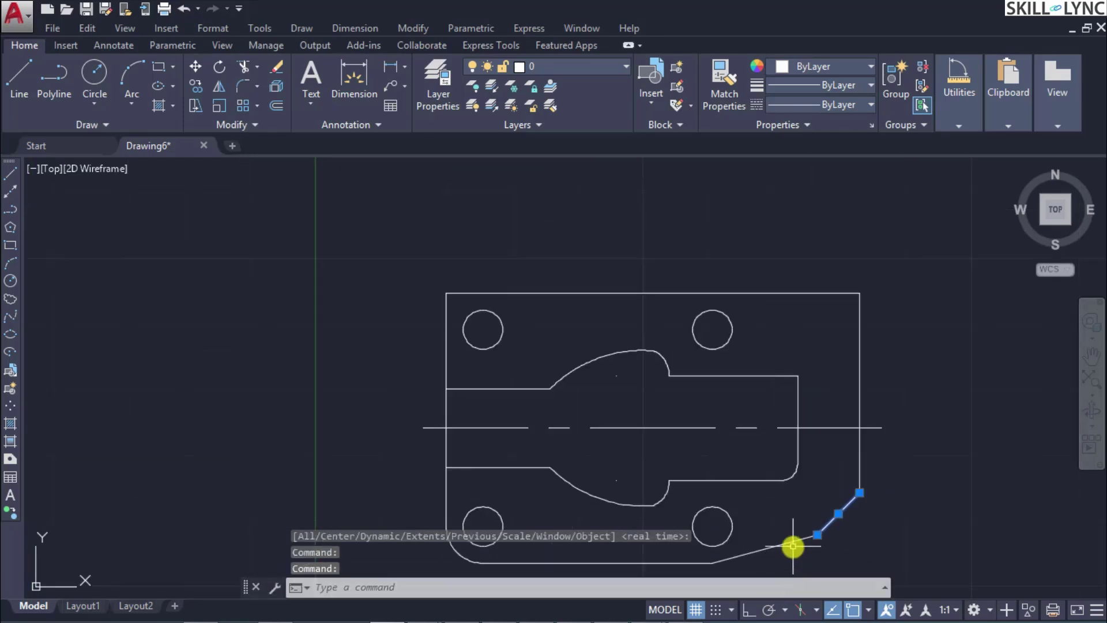
left_click(793, 542)
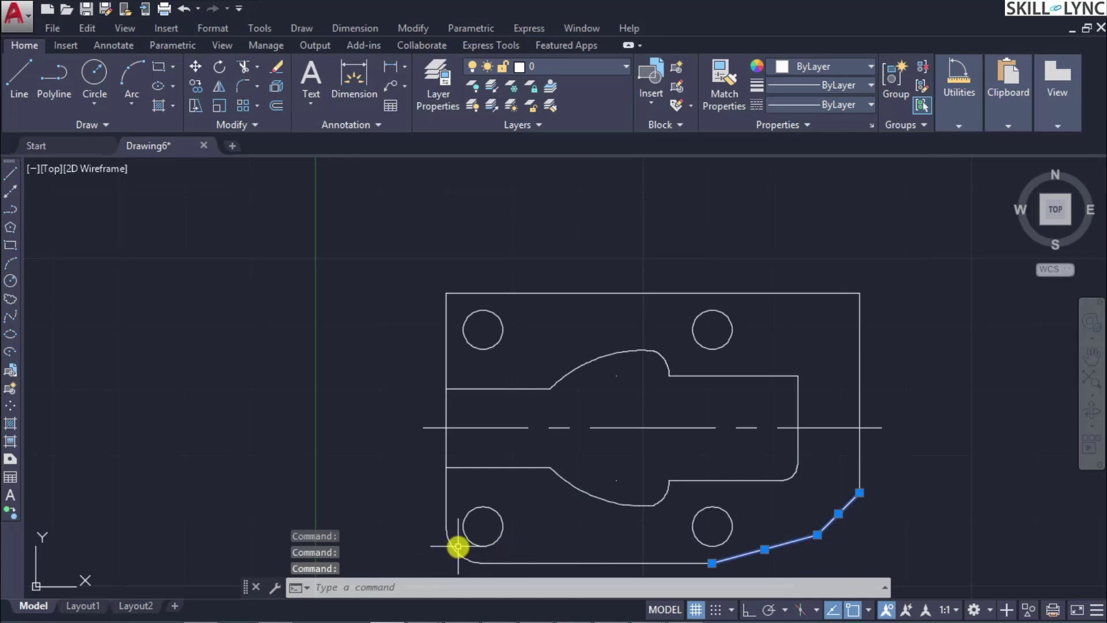
left_click(795, 474)
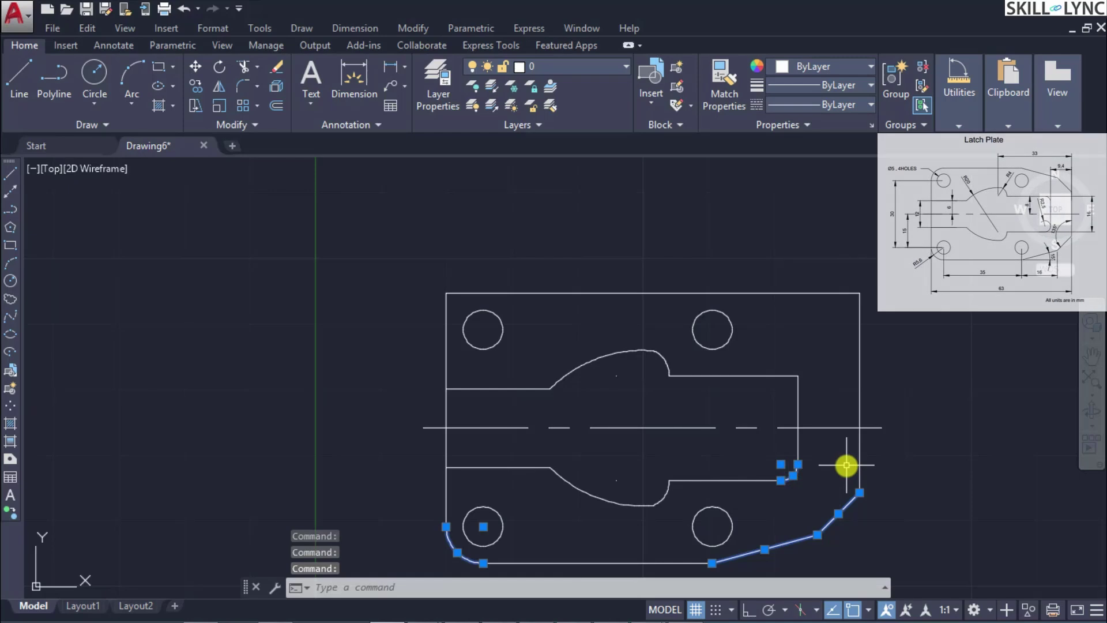
key("Return")
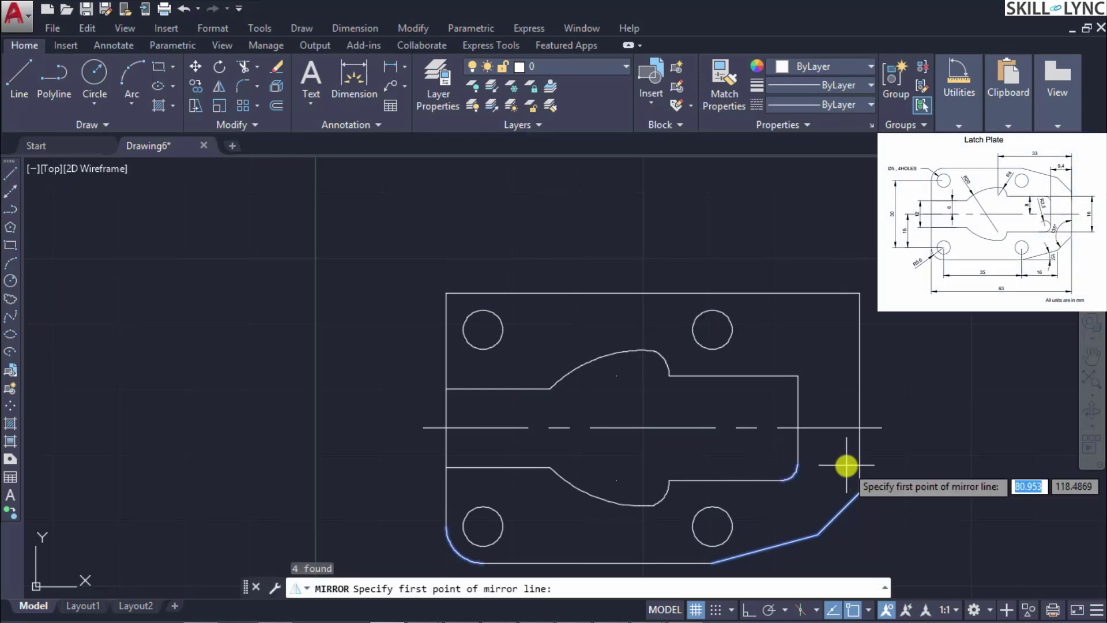
left_click(860, 428)
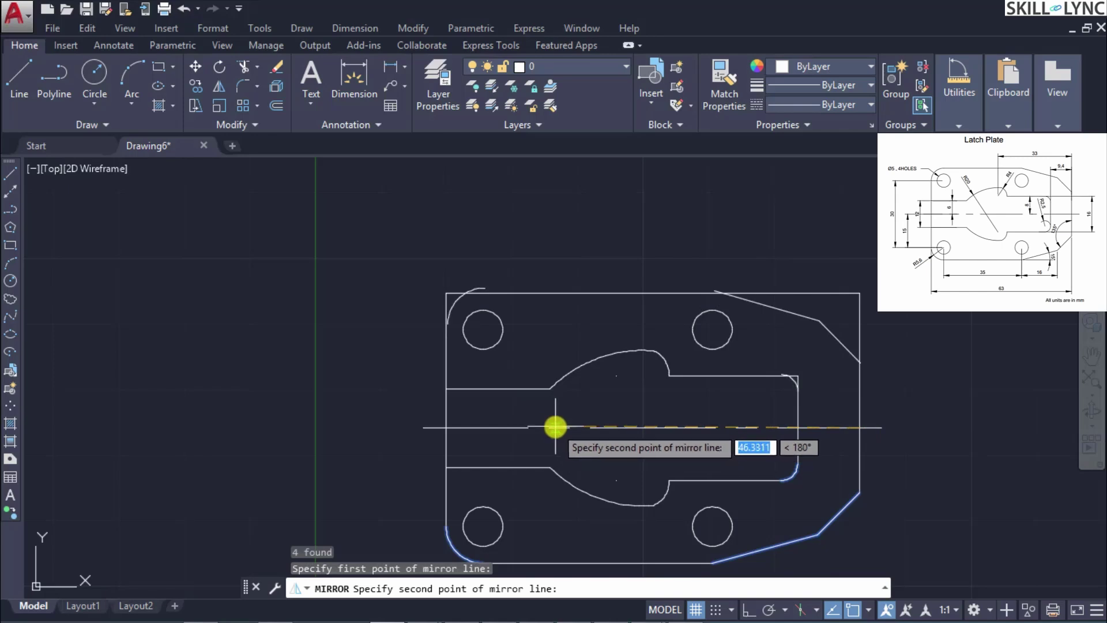
key("F8")
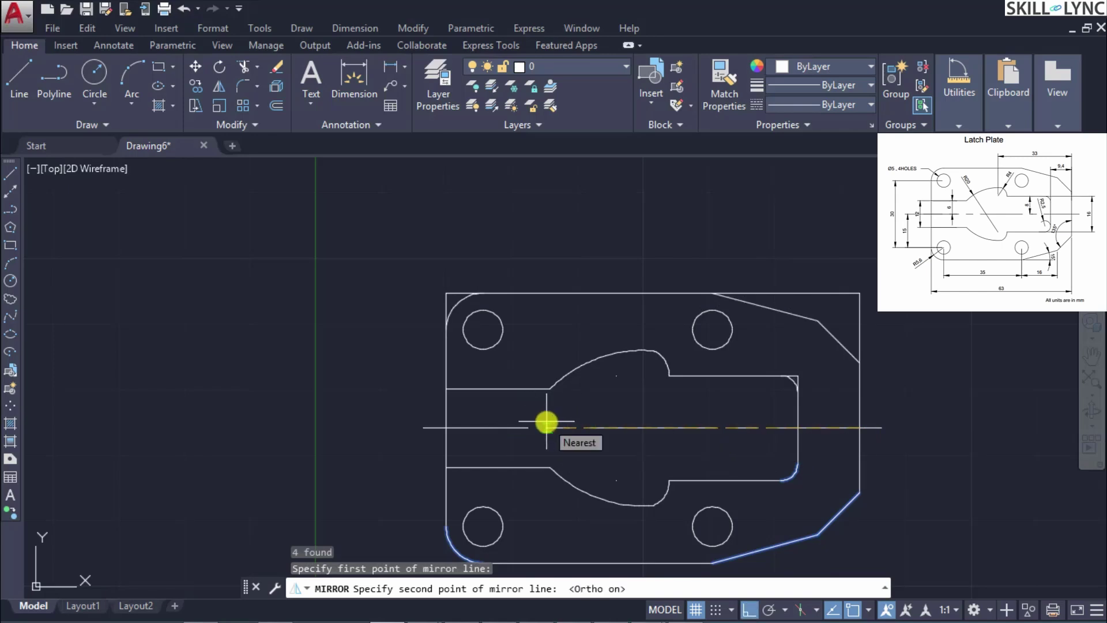
key("F8")
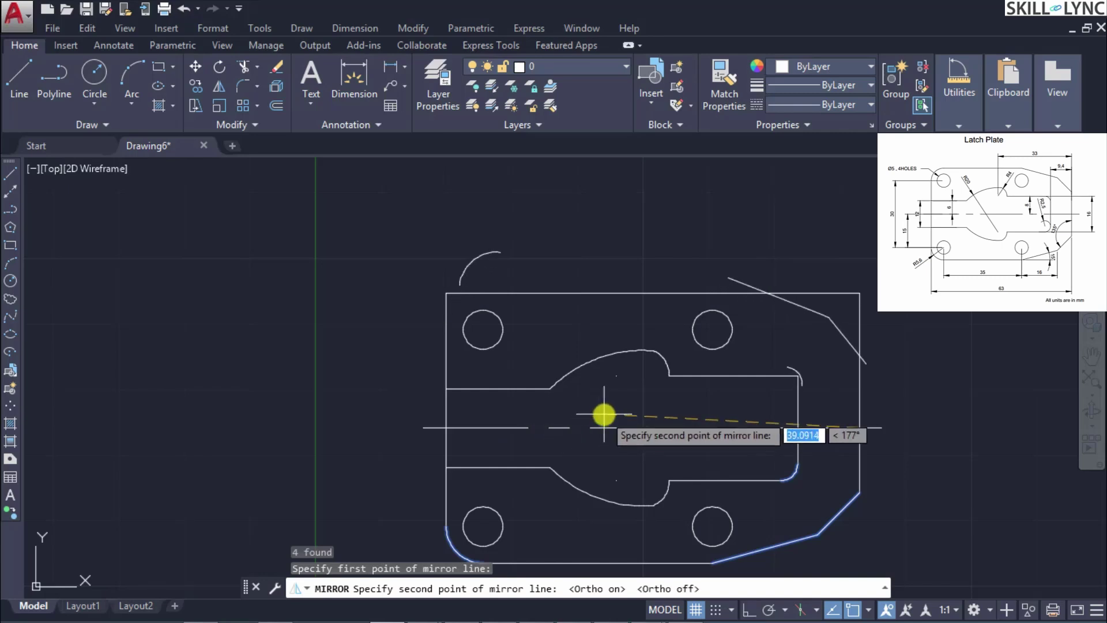
key("F8")
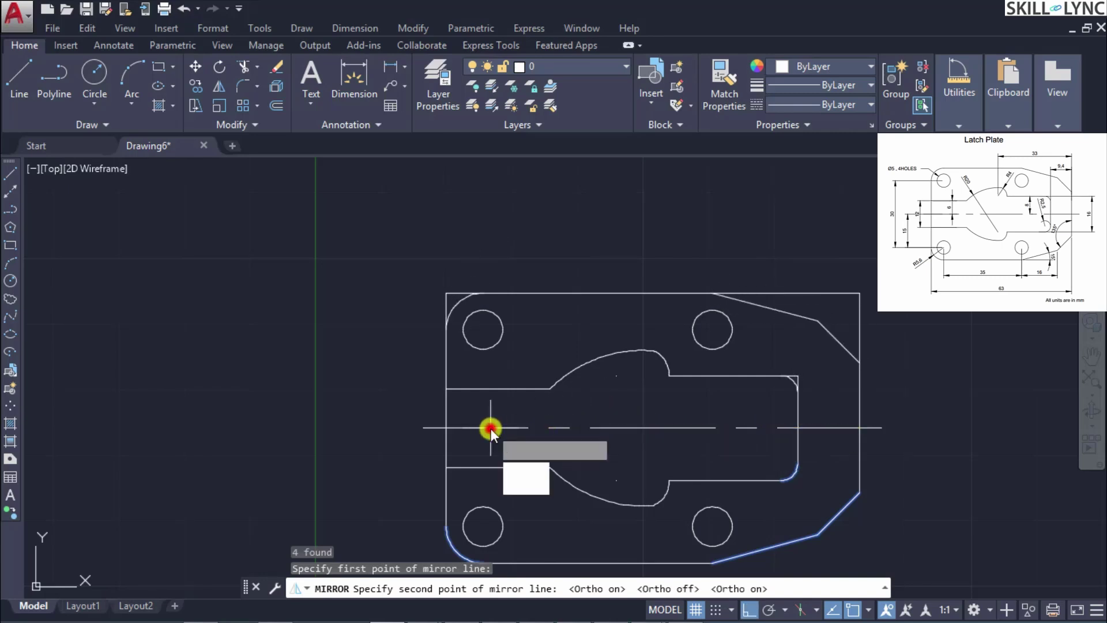
left_click(490, 428)
key("Return")
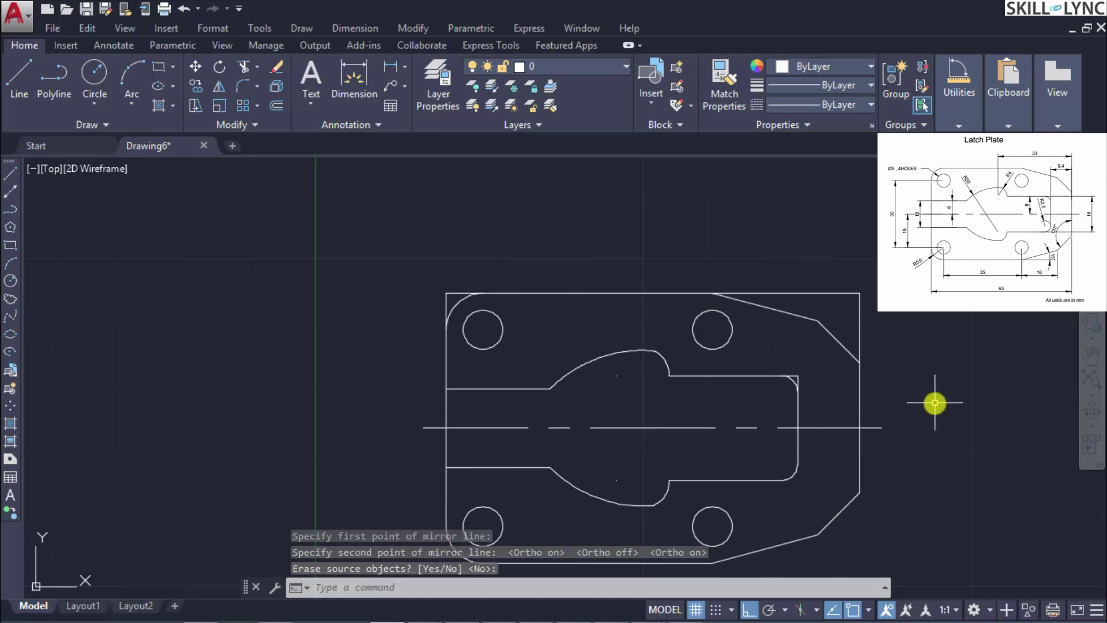
Trim the plate's square upper left and upper right corners outside the mirrored arc and angled edges with a fence, using the upper-half geometry as cutting edges
type("TRIM")
key("Return")
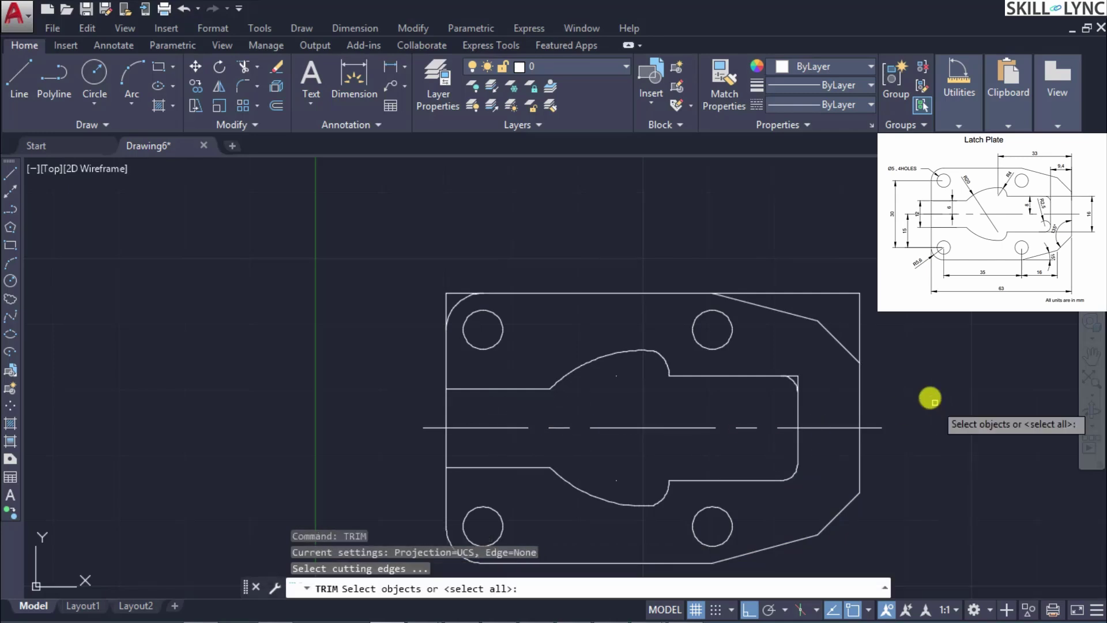
left_click(900, 380)
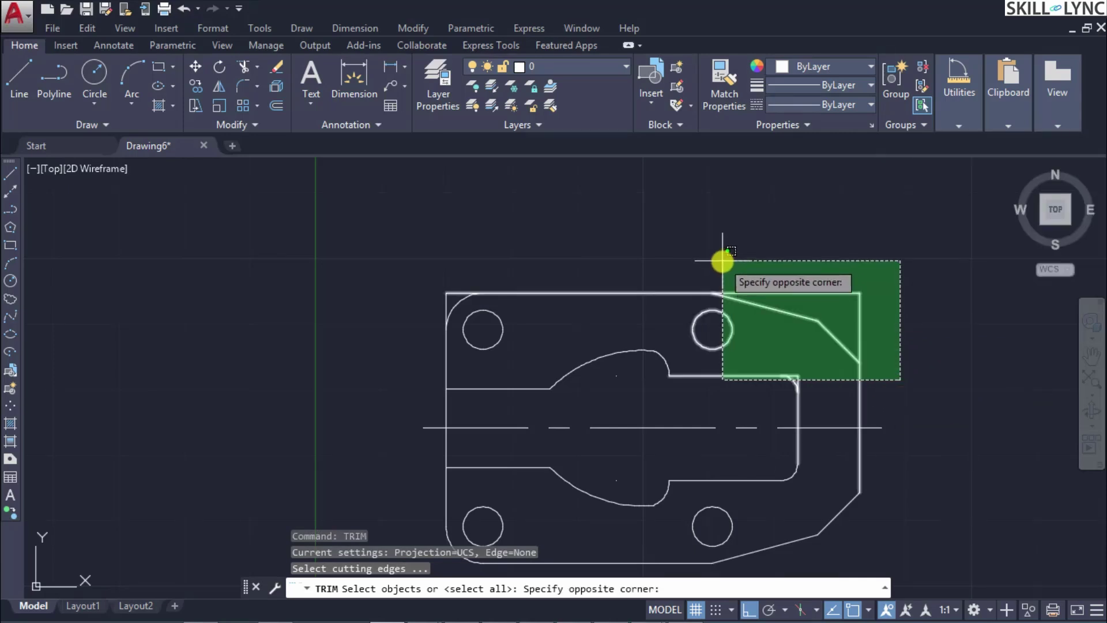
key("Escape")
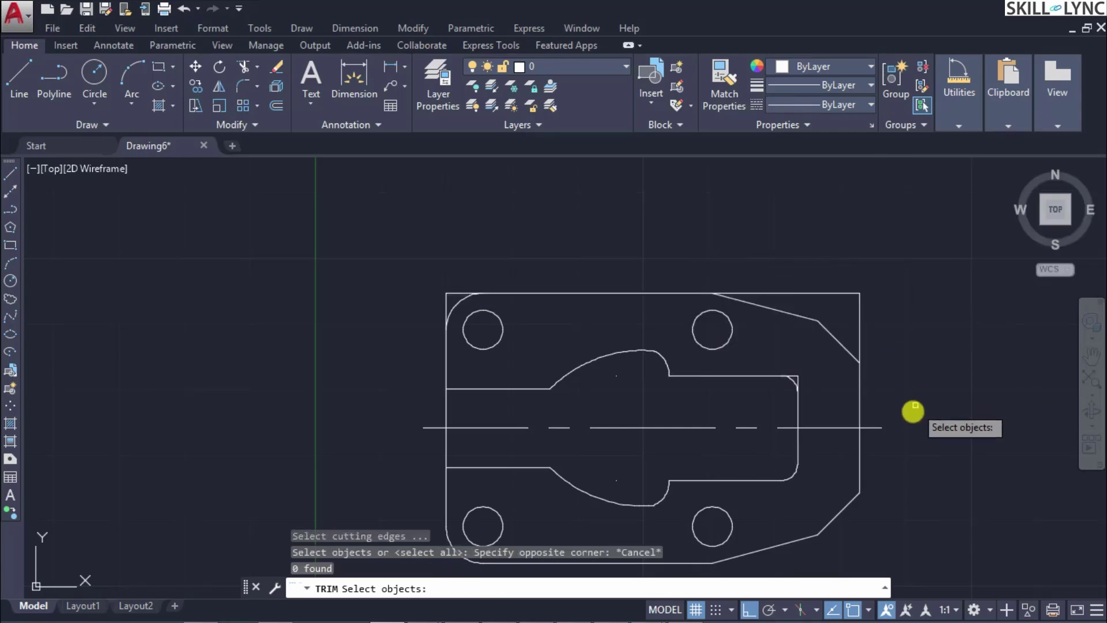
left_click(911, 406)
left_click(258, 263)
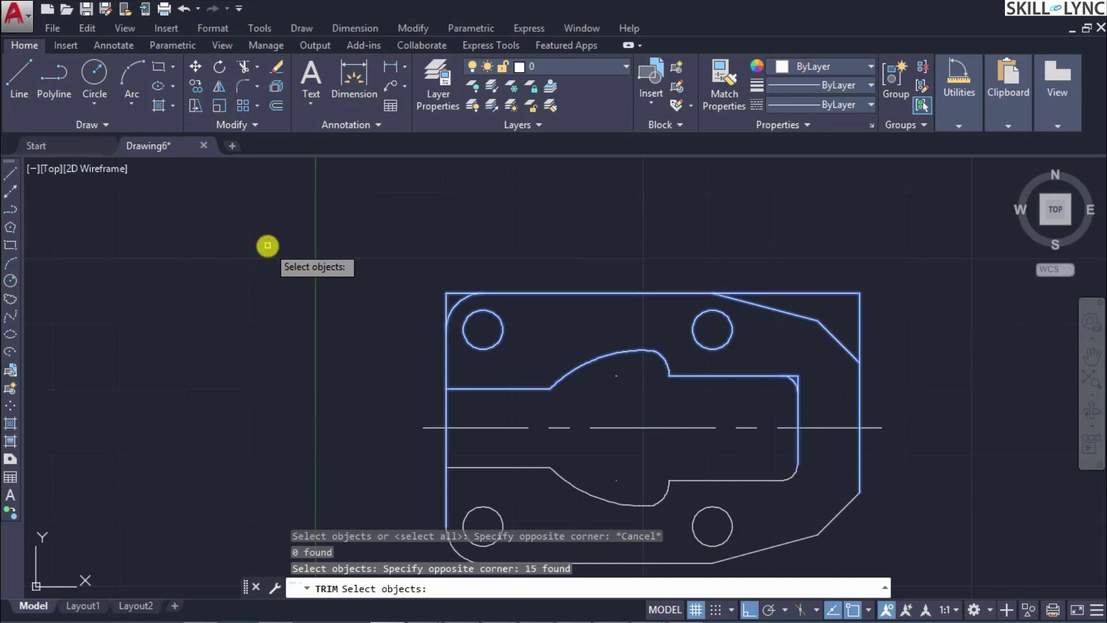
key("Return")
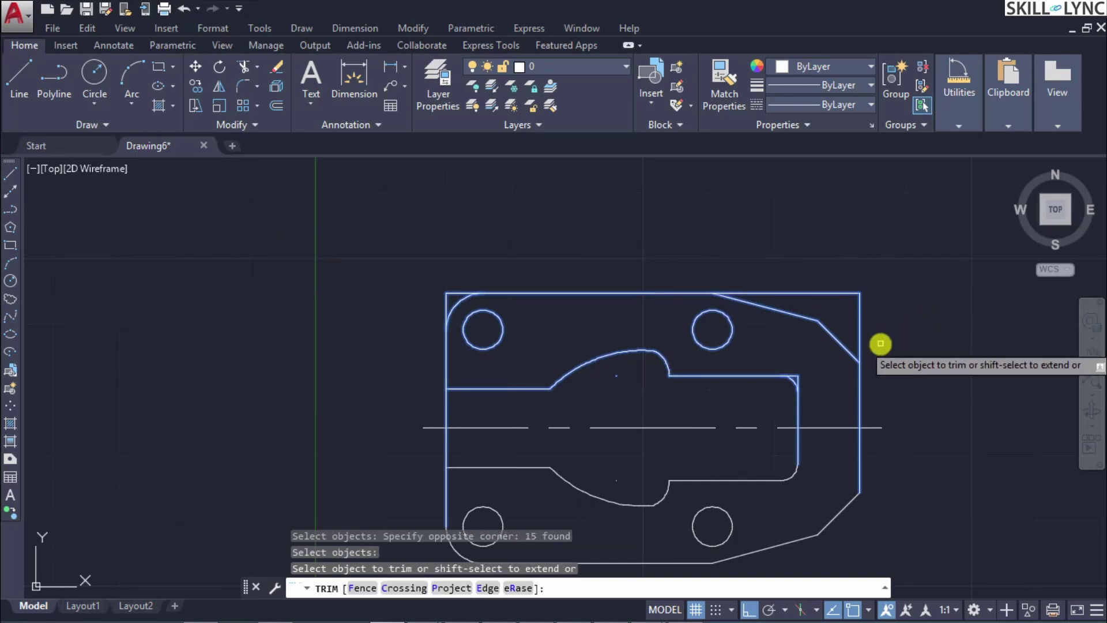
type("f")
key("Return")
left_click_drag(887, 340, 779, 279)
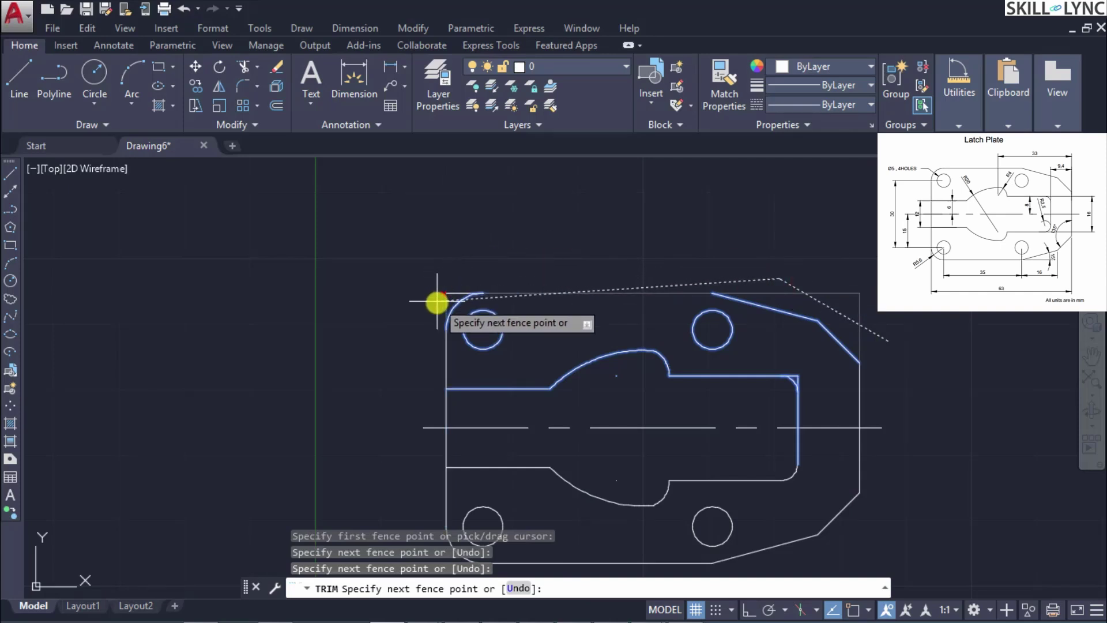
left_click(454, 265)
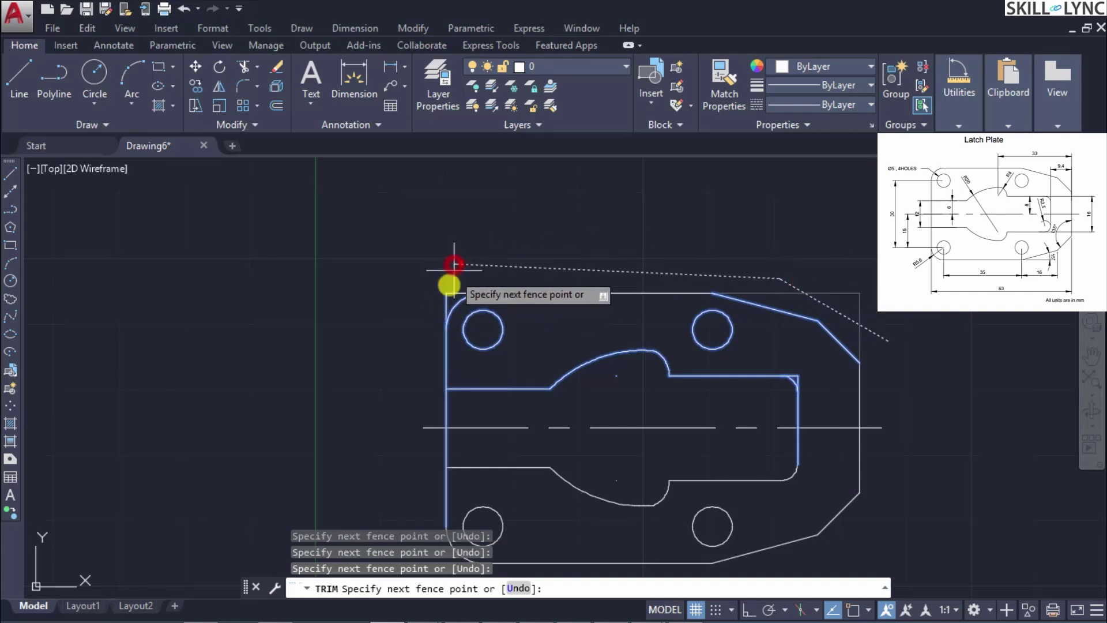
left_click(452, 292)
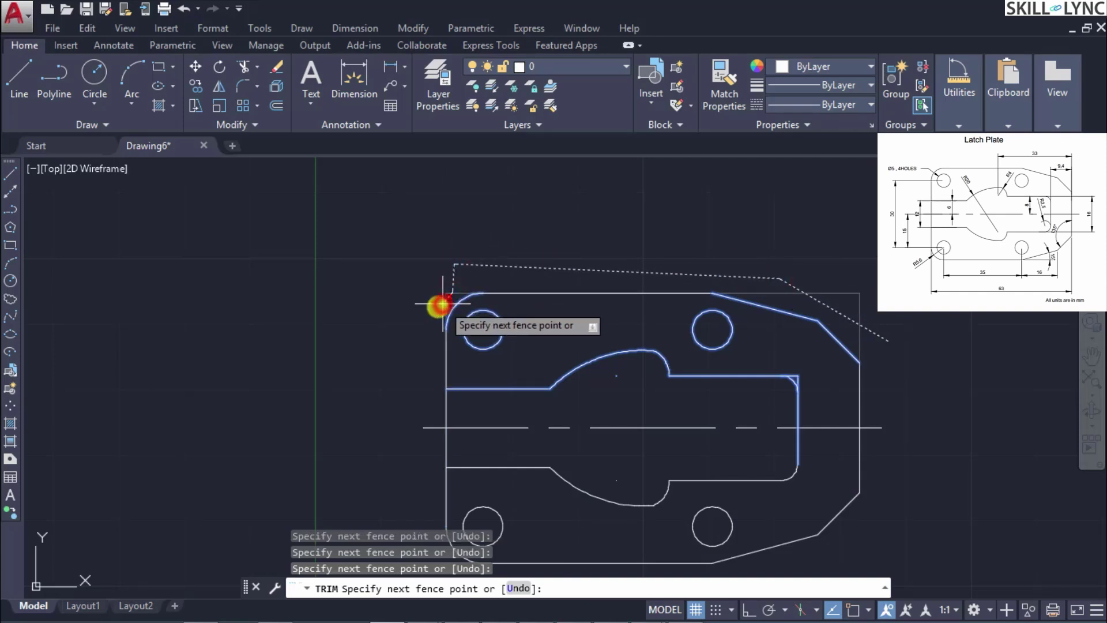
left_click(389, 329)
key("Return")
Trim the square corner outside the mirrored arc at the slot's upper right, then fit the whole plate in view
left_click(803, 375)
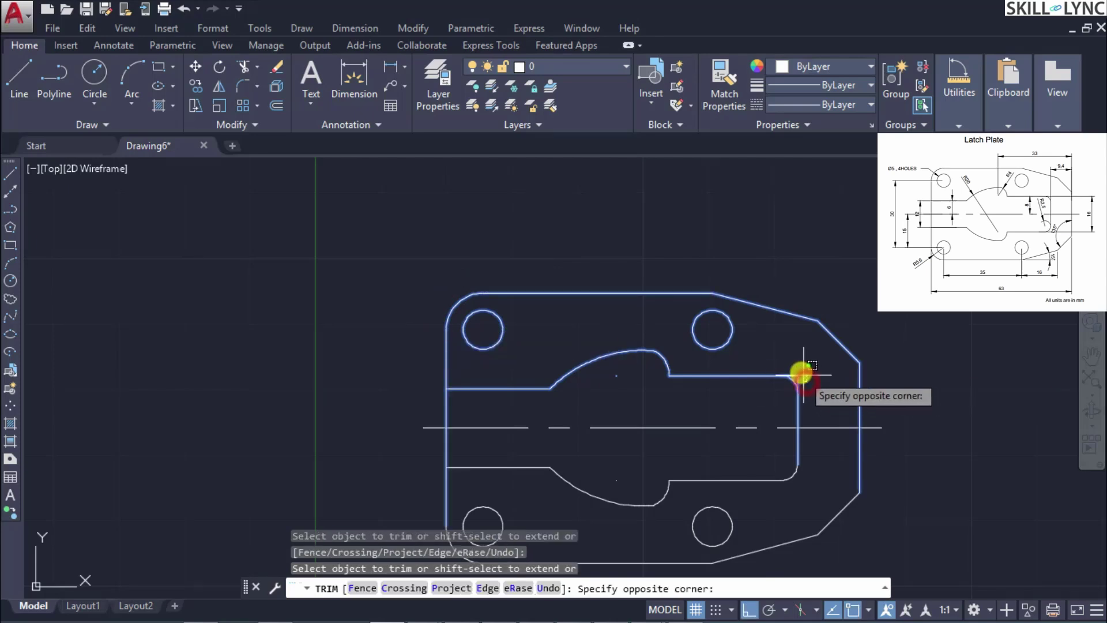
left_click(794, 369)
key("Return")
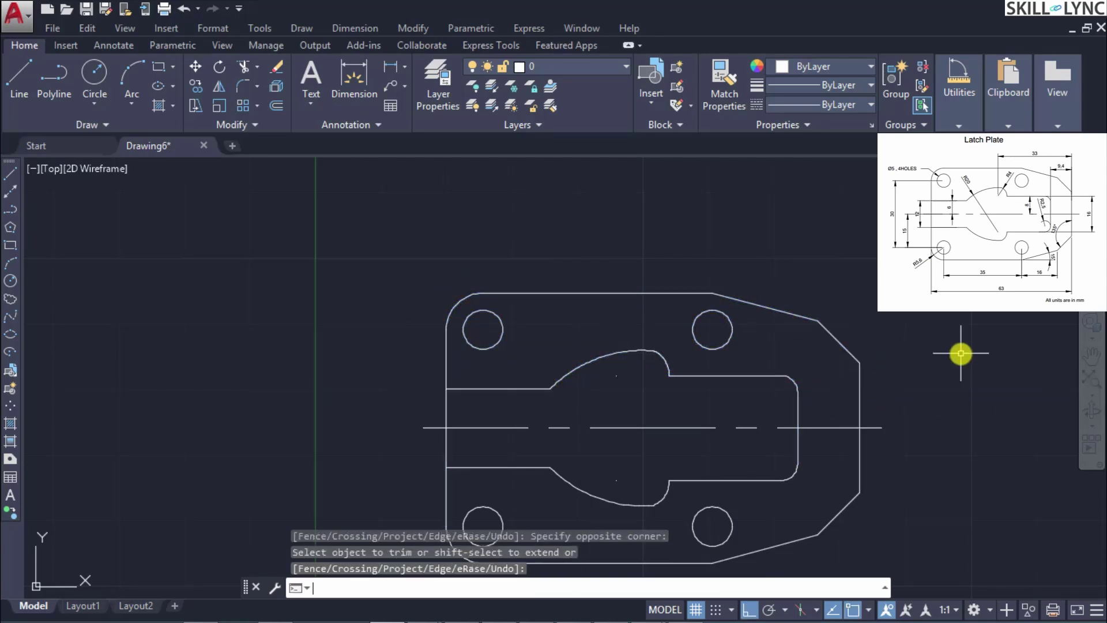
scroll(927, 462, "down", 2)
scroll(917, 524, "up", 2)
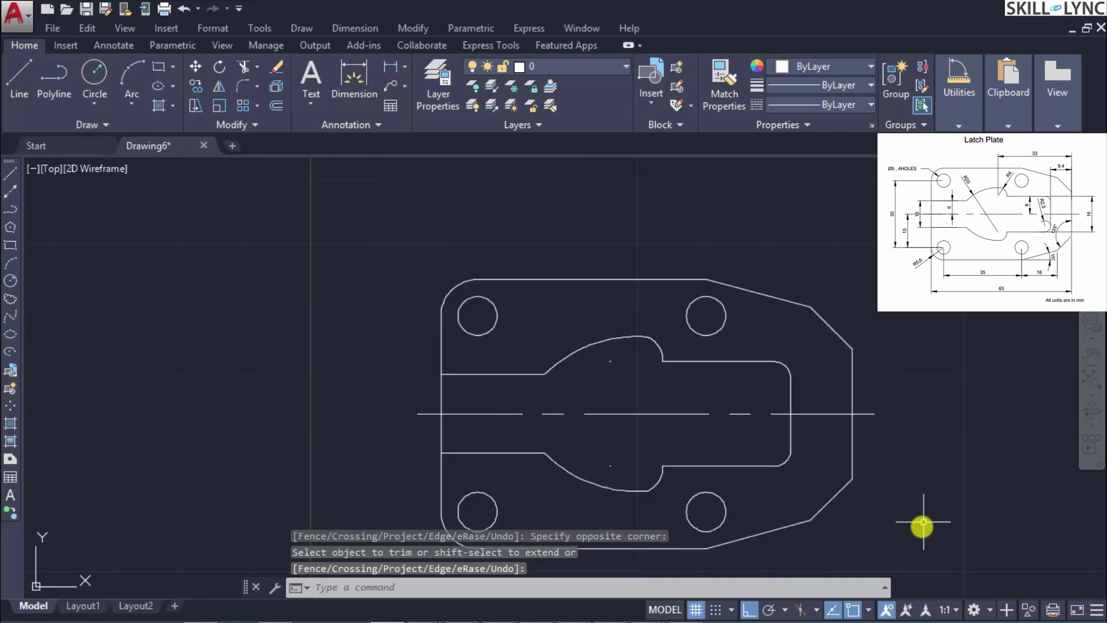
left_click(1090, 378)
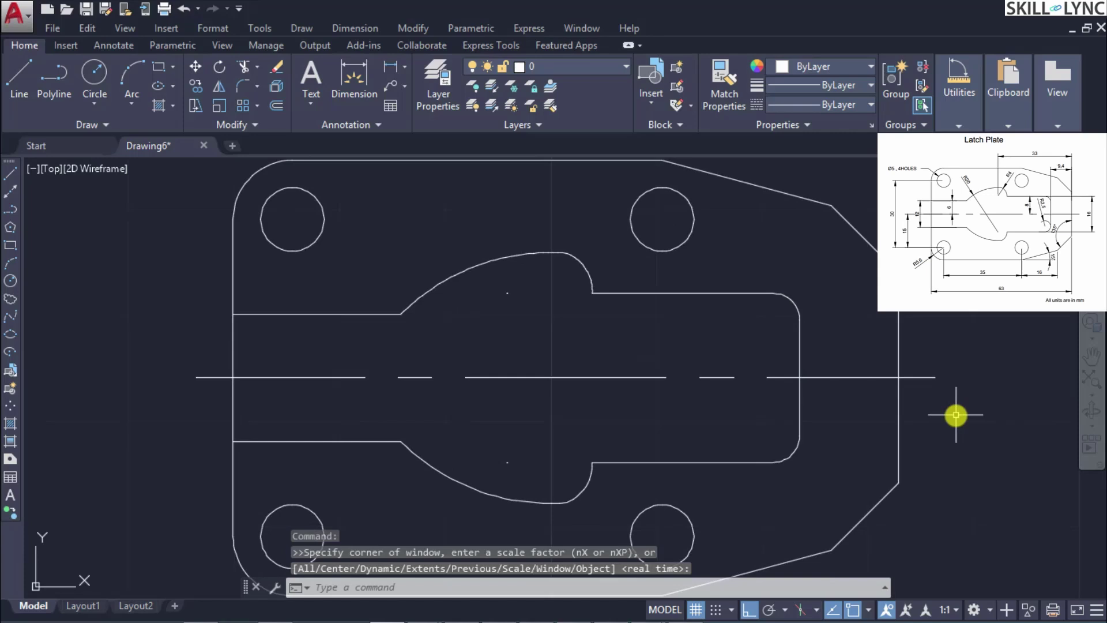